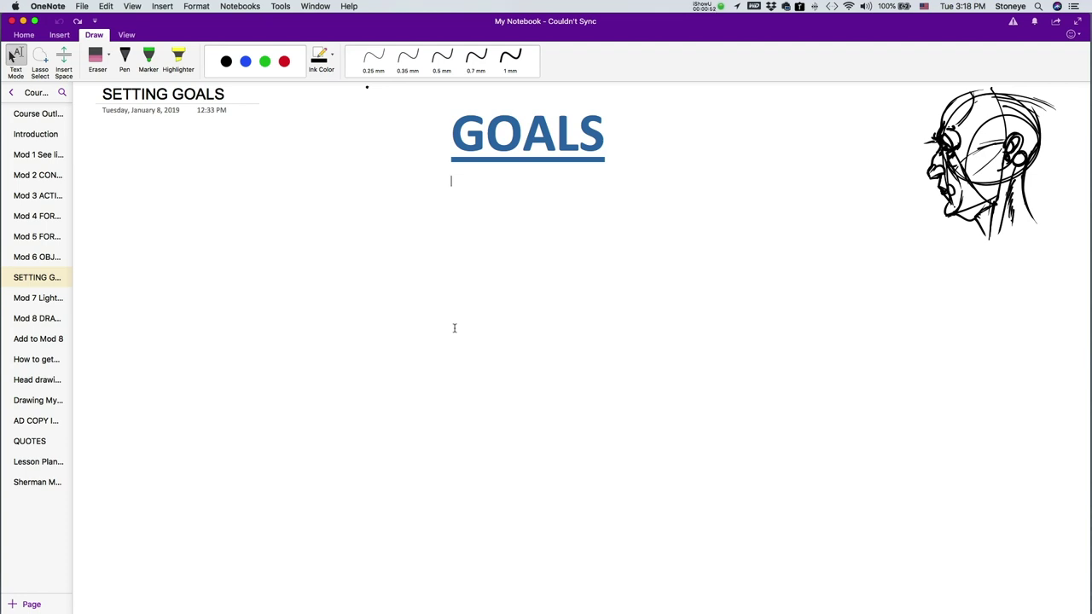
# Handwrite the word "Drifting" below the GOALS heading with the black 0.35 mm pen.
pyautogui.press('super+shift+p')
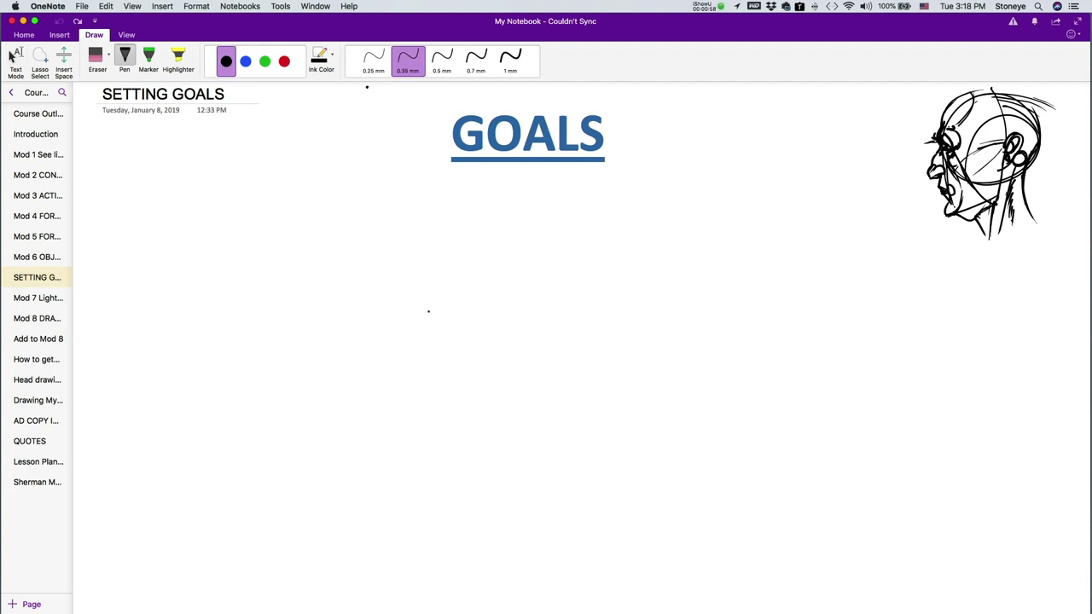
pyautogui.click(14, 58)
pyautogui.moveTo(365, 200); pyautogui.dragTo(365, 237)
pyautogui.moveTo(354, 201)
pyautogui.mouseDown()
pyautogui.moveTo(365, 203)
pyautogui.moveTo(367, 235)
pyautogui.moveTo(408, 212)
pyautogui.moveTo(417, 229)
pyautogui.mouseUp()
pyautogui.moveTo(437, 187); pyautogui.dragTo(420, 240)
pyautogui.moveTo(422, 220)
pyautogui.mouseDown()
pyautogui.moveTo(448, 191)
pyautogui.moveTo(435, 216)
pyautogui.mouseUp()
pyautogui.moveTo(449, 192)
pyautogui.mouseDown()
pyautogui.moveTo(440, 228)
pyautogui.moveTo(453, 215)
pyautogui.mouseUp()
pyautogui.moveTo(459, 211)
pyautogui.mouseDown()
pyautogui.moveTo(456, 225)
pyautogui.moveTo(490, 213)
pyautogui.moveTo(474, 250)
pyautogui.mouseUp()
pyautogui.click(419, 181)
pyautogui.click(465, 192)
pyautogui.click(15, 56)
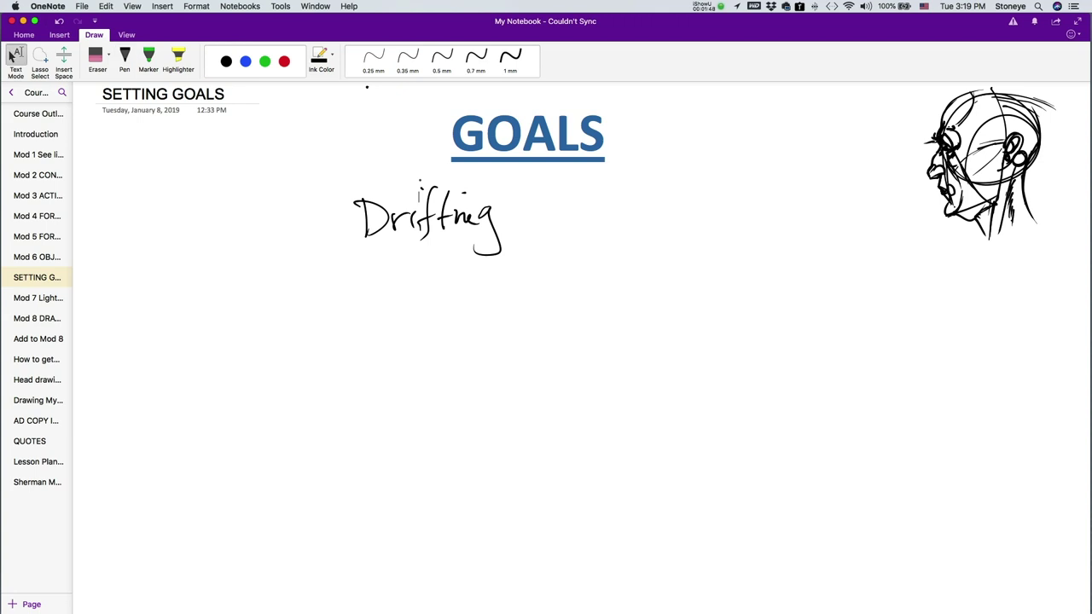
# Handwrite the word "Driven" on the same line as "Drifting".
pyautogui.click(534, 199)
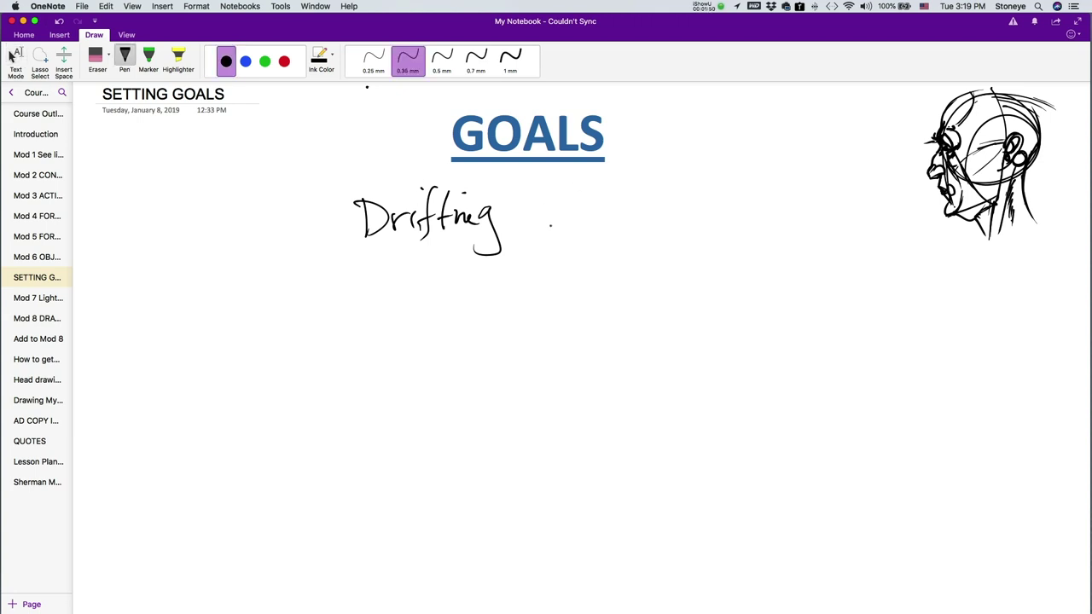
pyautogui.moveTo(586, 191); pyautogui.dragTo(590, 229)
pyautogui.moveTo(576, 188)
pyautogui.mouseDown()
pyautogui.moveTo(597, 226)
pyautogui.moveTo(630, 227)
pyautogui.moveTo(646, 204)
pyautogui.moveTo(649, 224)
pyautogui.moveTo(673, 202)
pyautogui.moveTo(682, 220)
pyautogui.mouseUp()
pyautogui.click(654, 205)
pyautogui.moveTo(692, 203)
pyautogui.mouseDown()
pyautogui.moveTo(696, 222)
pyautogui.moveTo(697, 208)
pyautogui.moveTo(716, 217)
pyautogui.mouseUp()
pyautogui.click(11, 55)
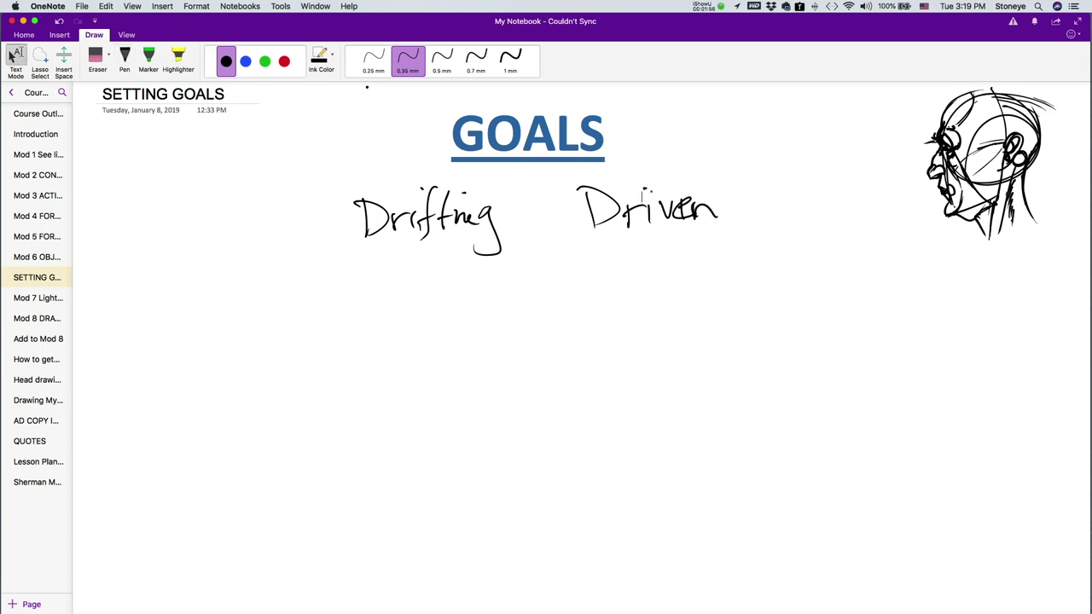
# Draw a circled letter "A" beneath the end of the word "Driven".
pyautogui.click(408, 59)
pyautogui.moveTo(689, 271)
pyautogui.mouseDown()
pyautogui.moveTo(720, 260)
pyautogui.moveTo(698, 237)
pyautogui.mouseUp()
pyautogui.click(11, 56)
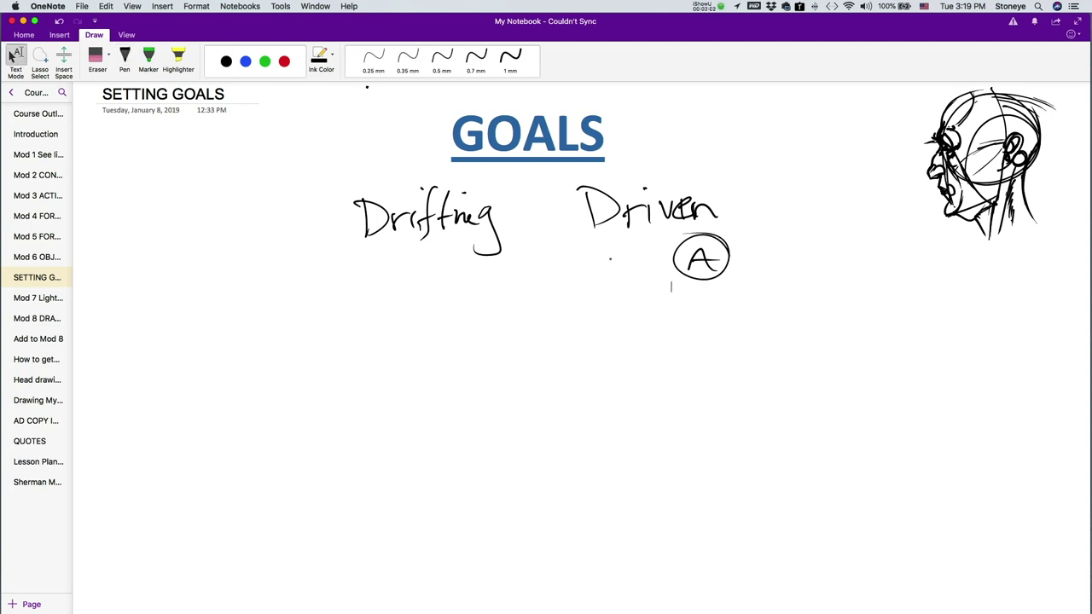
pyautogui.press('super+z')
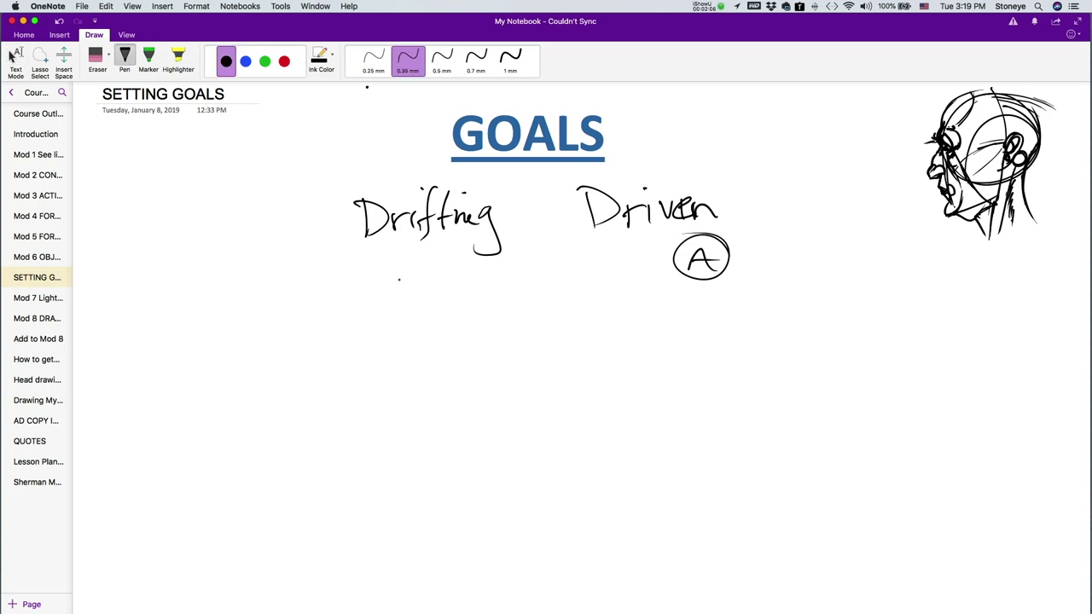
# Draw a check mark beneath each of the words "Drifting" and "Driven".
pyautogui.moveTo(380, 260); pyautogui.dragTo(410, 240)
pyautogui.moveTo(622, 252); pyautogui.dragTo(660, 237)
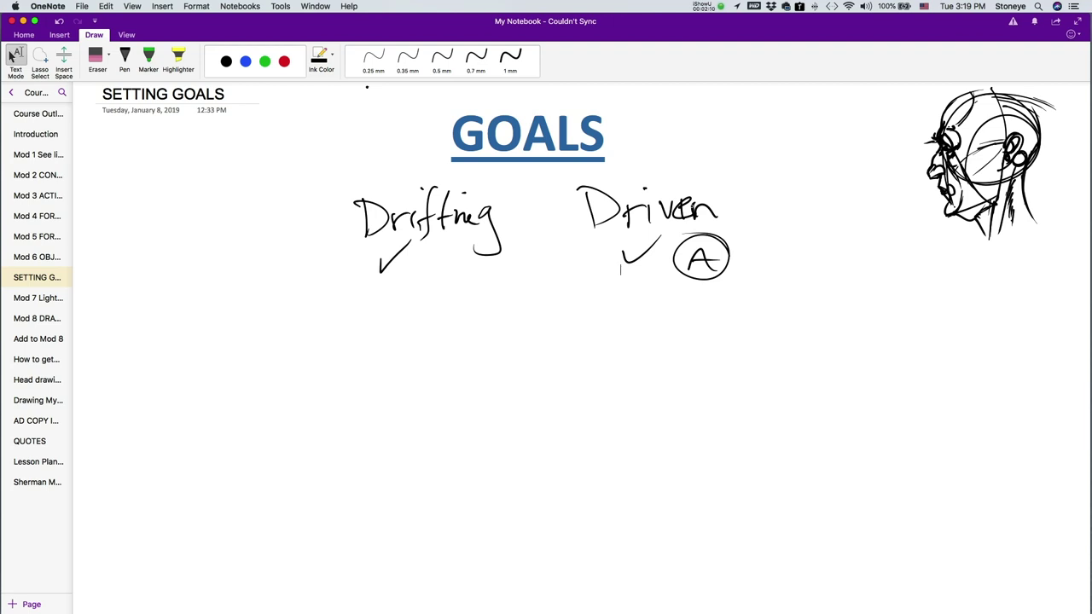
pyautogui.press('super+z')
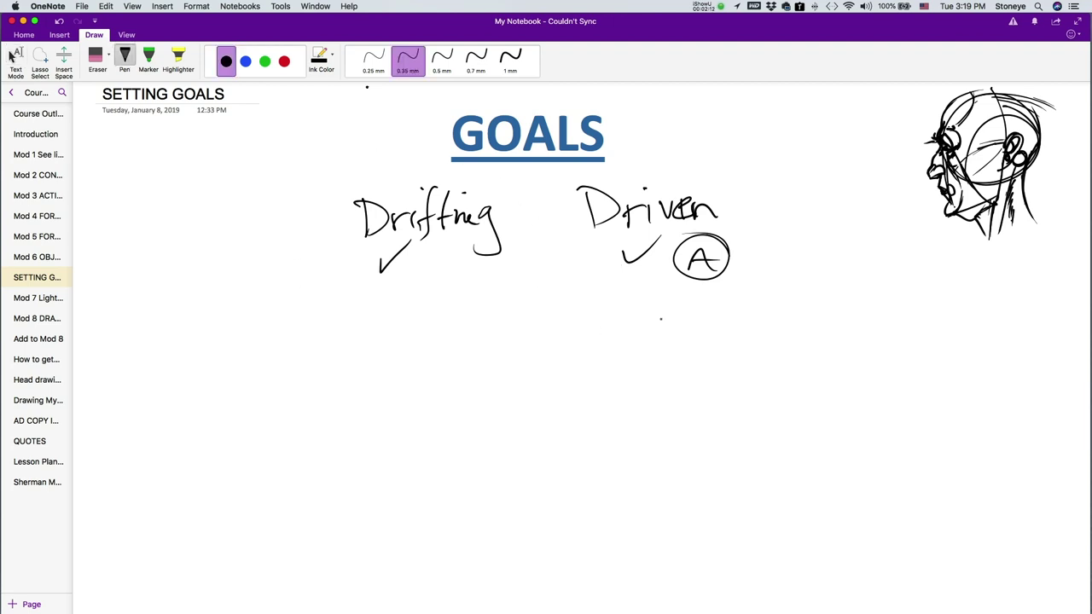
pyautogui.press('super+shift+z')
pyautogui.press('super+z')
# Handwrite the word "Health" beneath the circled A.
pyautogui.moveTo(706, 288); pyautogui.dragTo(703, 321)
pyautogui.moveTo(716, 286); pyautogui.dragTo(718, 305)
pyautogui.moveTo(720, 308); pyautogui.dragTo(744, 313)
pyautogui.moveTo(751, 275); pyautogui.dragTo(760, 316)
pyautogui.moveTo(757, 294)
pyautogui.mouseDown()
pyautogui.moveTo(777, 276)
pyautogui.moveTo(797, 300)
pyautogui.mouseUp()
# Handwrite the word "relationships" beneath "Health".
pyautogui.moveTo(715, 339)
pyautogui.mouseDown()
pyautogui.moveTo(709, 363)
pyautogui.moveTo(723, 337)
pyautogui.mouseUp()
pyautogui.moveTo(727, 350); pyautogui.dragTo(740, 353)
pyautogui.moveTo(756, 317)
pyautogui.mouseDown()
pyautogui.moveTo(748, 358)
pyautogui.moveTo(767, 350)
pyautogui.mouseUp()
pyautogui.moveTo(783, 313)
pyautogui.mouseDown()
pyautogui.moveTo(779, 363)
pyautogui.moveTo(795, 338)
pyautogui.mouseUp()
pyautogui.moveTo(795, 341)
pyautogui.mouseDown()
pyautogui.moveTo(861, 336)
pyautogui.moveTo(837, 349)
pyautogui.mouseUp()
pyautogui.moveTo(859, 314)
pyautogui.mouseDown()
pyautogui.moveTo(856, 352)
pyautogui.moveTo(887, 360)
pyautogui.mouseUp()
pyautogui.moveTo(887, 336); pyautogui.dragTo(901, 343)
pyautogui.click(796, 312)
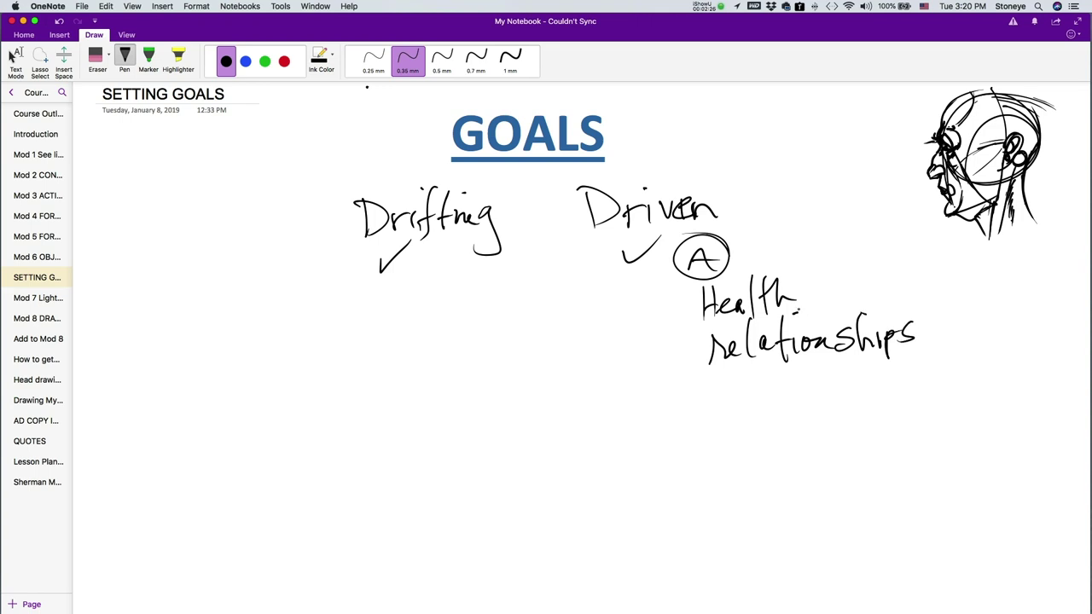
# Clear all the handwritten notes about Drifting and Driven from below the GOALS heading.
pyautogui.click(15, 56)
pyautogui.press('super+z')
pyautogui.click(11, 56)
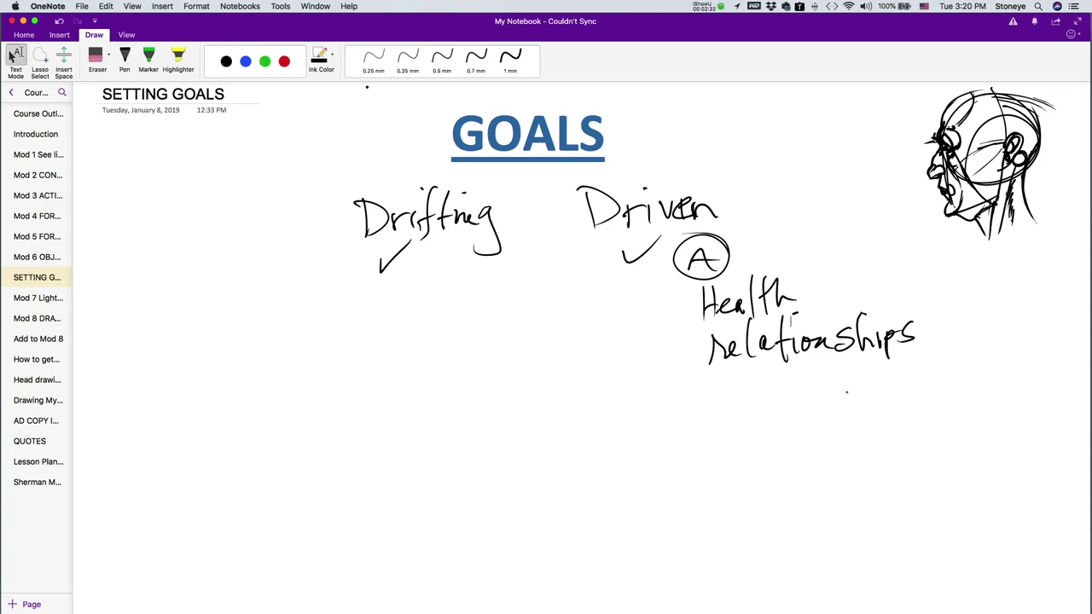
pyautogui.press('super+z')
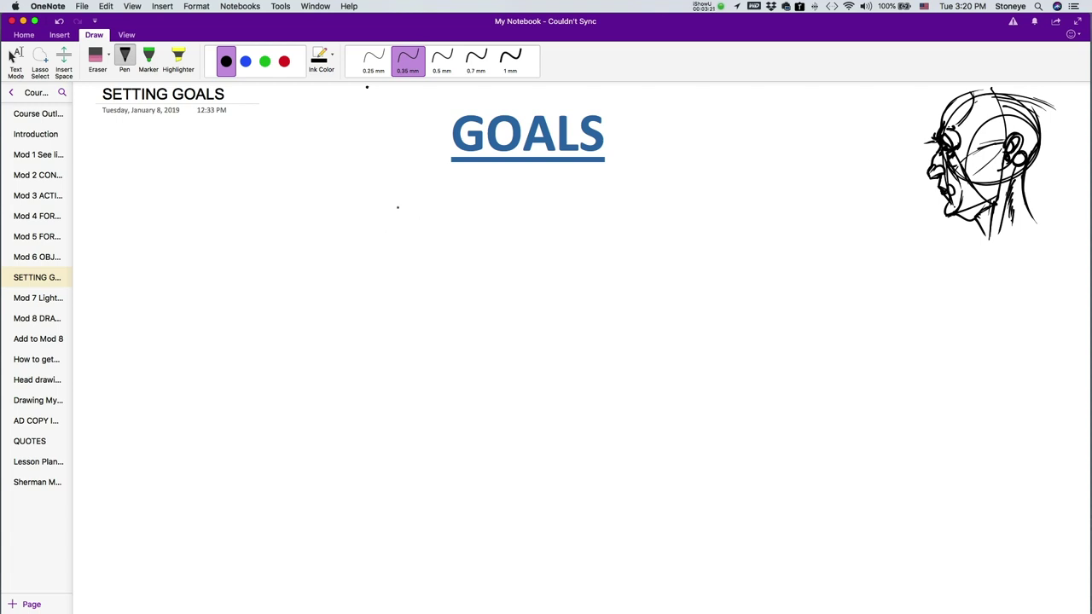
# Handwrite the word "direction" below the GOALS heading and erase the stray stroke in front of it.
pyautogui.moveTo(418, 190)
pyautogui.mouseDown()
pyautogui.moveTo(413, 224)
pyautogui.moveTo(425, 207)
pyautogui.moveTo(449, 225)
pyautogui.mouseUp()
pyautogui.moveTo(452, 188)
pyautogui.mouseDown()
pyautogui.moveTo(456, 225)
pyautogui.moveTo(515, 220)
pyautogui.mouseUp()
pyautogui.moveTo(532, 181)
pyautogui.mouseDown()
pyautogui.moveTo(530, 223)
pyautogui.moveTo(543, 206)
pyautogui.mouseUp()
pyautogui.moveTo(541, 210)
pyautogui.mouseDown()
pyautogui.moveTo(544, 222)
pyautogui.moveTo(561, 215)
pyautogui.mouseUp()
pyautogui.moveTo(565, 210); pyautogui.dragTo(589, 218)
pyautogui.click(468, 188)
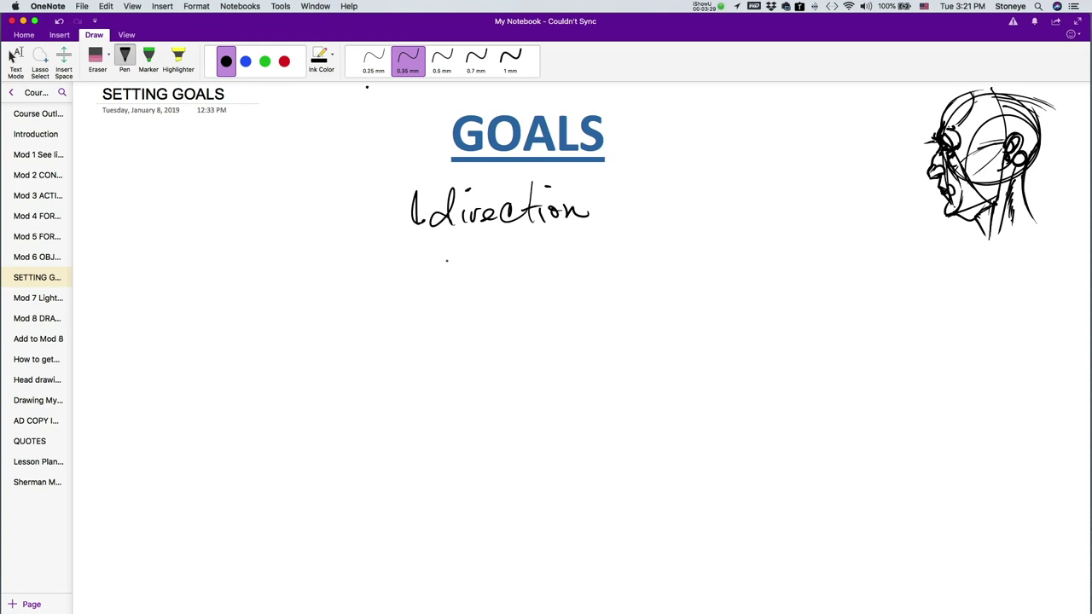
pyautogui.click(96, 56)
pyautogui.moveTo(419, 192); pyautogui.dragTo(410, 224)
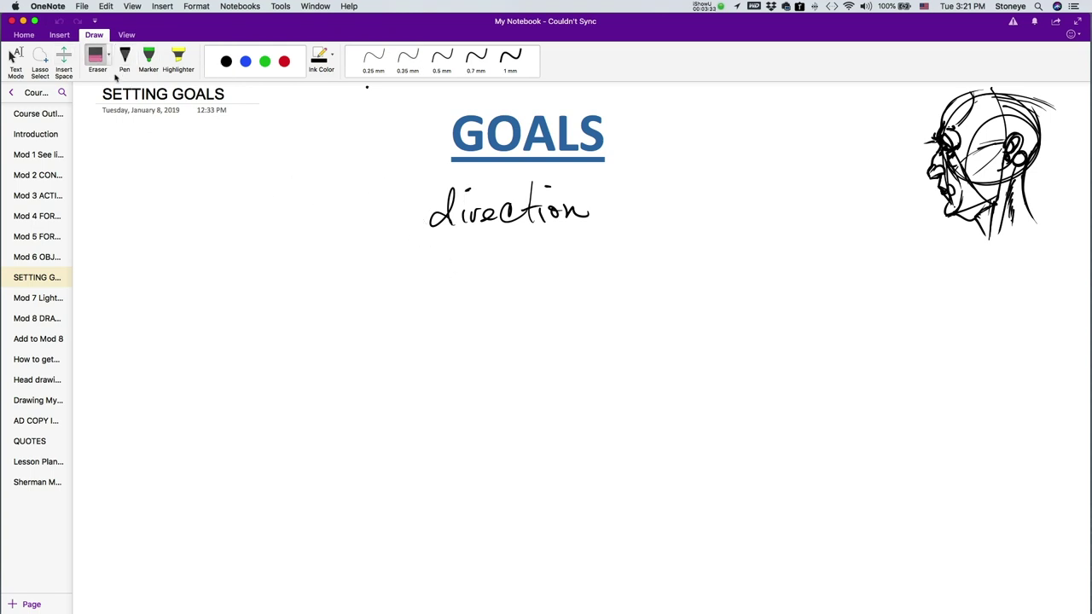
# Handwrite the word "Excitement" with the pen beneath "direction".
pyautogui.click(124, 56)
pyautogui.moveTo(458, 239)
pyautogui.mouseDown()
pyautogui.moveTo(455, 273)
pyautogui.moveTo(474, 282)
pyautogui.mouseUp()
pyautogui.moveTo(448, 254)
pyautogui.mouseDown()
pyautogui.moveTo(481, 254)
pyautogui.moveTo(497, 278)
pyautogui.mouseUp()
pyautogui.moveTo(496, 256); pyautogui.dragTo(476, 280)
pyautogui.click(510, 268)
pyautogui.moveTo(526, 252)
pyautogui.mouseDown()
pyautogui.moveTo(515, 271)
pyautogui.moveTo(548, 275)
pyautogui.mouseUp()
pyautogui.moveTo(541, 255)
pyautogui.mouseDown()
pyautogui.moveTo(561, 253)
pyautogui.moveTo(581, 271)
pyautogui.mouseUp()
pyautogui.moveTo(578, 261)
pyautogui.mouseDown()
pyautogui.moveTo(618, 264)
pyautogui.moveTo(661, 233)
pyautogui.moveTo(667, 273)
pyautogui.mouseUp()
pyautogui.moveTo(639, 247); pyautogui.dragTo(673, 240)
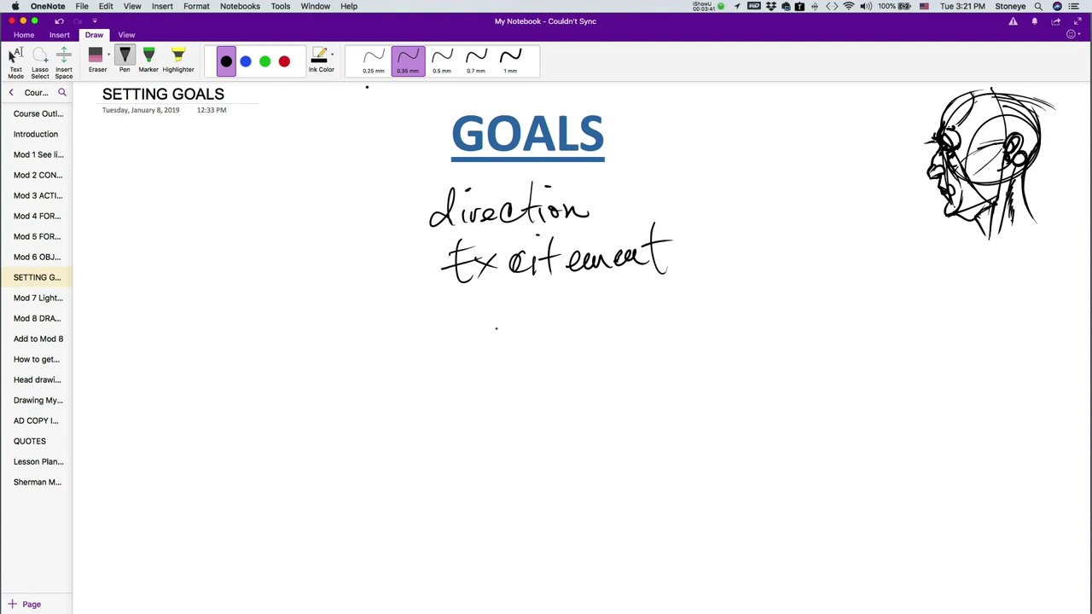
# Handwrite the word "future" after "Excitement" on the same line.
pyautogui.moveTo(731, 220); pyautogui.dragTo(709, 287)
pyautogui.moveTo(699, 271)
pyautogui.mouseDown()
pyautogui.moveTo(726, 258)
pyautogui.moveTo(740, 266)
pyautogui.mouseUp()
pyautogui.moveTo(757, 220)
pyautogui.mouseDown()
pyautogui.moveTo(752, 276)
pyautogui.moveTo(769, 249)
pyautogui.mouseUp()
pyautogui.moveTo(767, 251)
pyautogui.mouseDown()
pyautogui.moveTo(780, 266)
pyautogui.moveTo(796, 247)
pyautogui.moveTo(821, 255)
pyautogui.mouseUp()
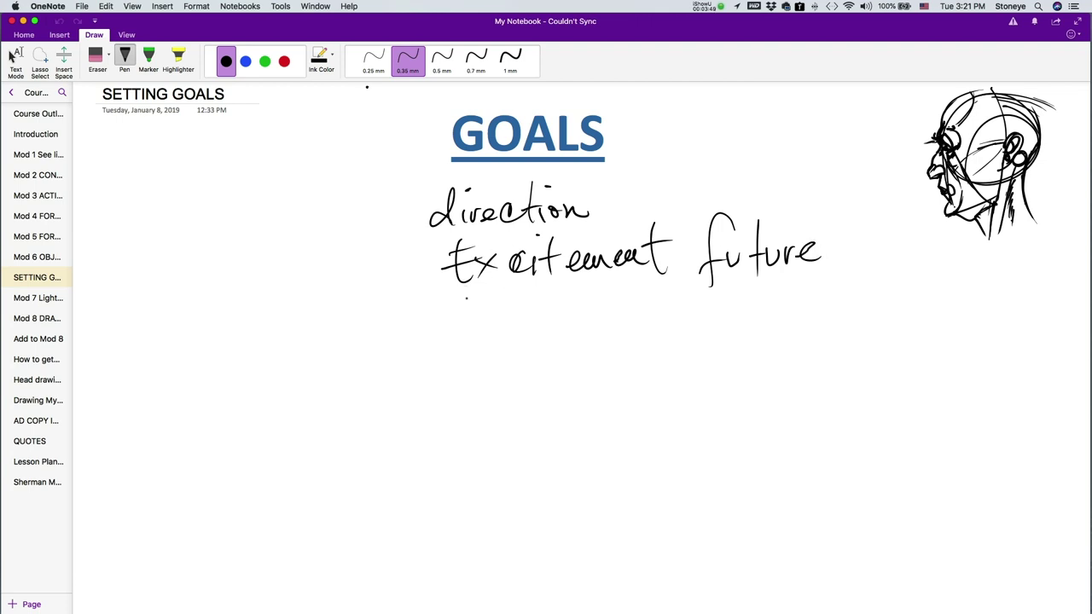
# Handwrite "possible" as the third list line with a plus sign in front of it.
pyautogui.moveTo(468, 318)
pyautogui.mouseDown()
pyautogui.moveTo(469, 357)
pyautogui.moveTo(497, 324)
pyautogui.mouseUp()
pyautogui.moveTo(515, 320)
pyautogui.mouseDown()
pyautogui.moveTo(501, 340)
pyautogui.moveTo(554, 344)
pyautogui.mouseUp()
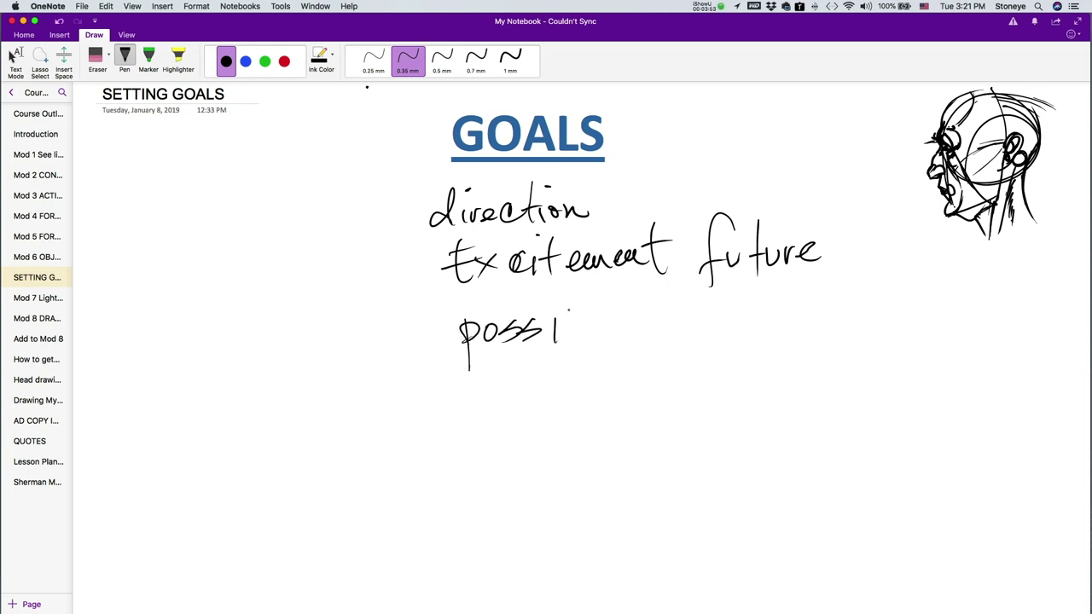
pyautogui.moveTo(565, 303)
pyautogui.mouseDown()
pyautogui.moveTo(602, 302)
pyautogui.moveTo(590, 306)
pyautogui.moveTo(591, 329)
pyautogui.moveTo(609, 316)
pyautogui.moveTo(557, 283)
pyautogui.moveTo(638, 324)
pyautogui.mouseUp()
pyautogui.moveTo(426, 320); pyautogui.dragTo(425, 342)
pyautogui.moveTo(415, 334); pyautogui.dragTo(432, 333)
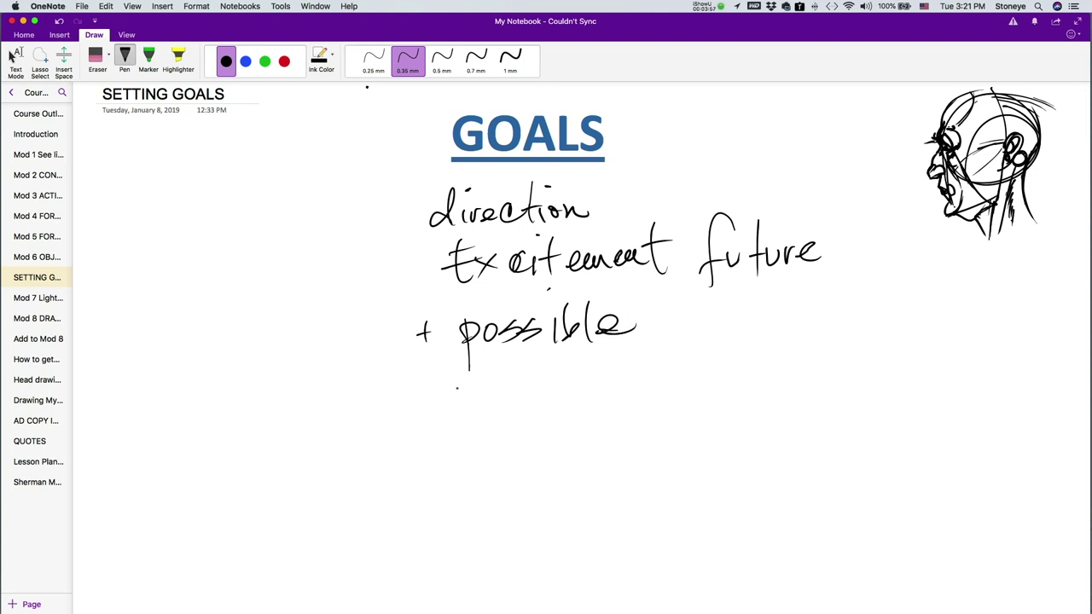
# Add plus signs in front of the "Excitement" and "direction" lines.
pyautogui.moveTo(412, 256); pyautogui.dragTo(411, 276)
pyautogui.moveTo(406, 266); pyautogui.dragTo(423, 264)
pyautogui.click(403, 219)
pyautogui.moveTo(412, 199)
pyautogui.mouseDown()
pyautogui.moveTo(411, 229)
pyautogui.moveTo(422, 214)
pyautogui.mouseUp()
# Handwrite "+ optimistic" as the fourth line of the list.
pyautogui.moveTo(438, 393)
pyautogui.mouseDown()
pyautogui.moveTo(437, 420)
pyautogui.moveTo(445, 407)
pyautogui.moveTo(498, 396)
pyautogui.moveTo(517, 406)
pyautogui.mouseUp()
pyautogui.click(541, 404)
pyautogui.moveTo(530, 367); pyautogui.dragTo(528, 418)
pyautogui.moveTo(523, 395); pyautogui.dragTo(550, 392)
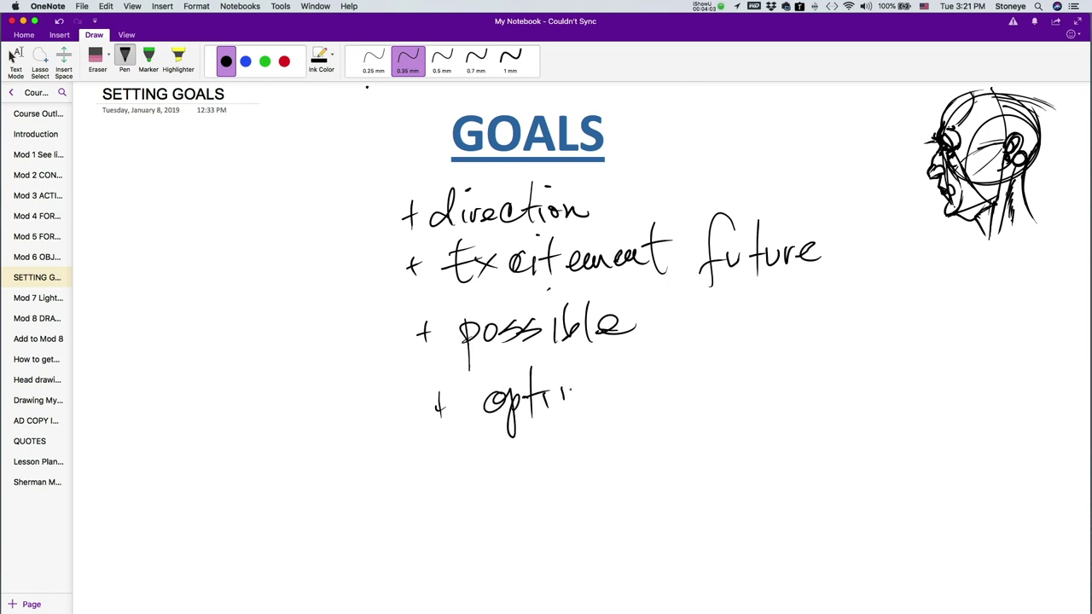
pyautogui.moveTo(562, 391)
pyautogui.mouseDown()
pyautogui.moveTo(590, 408)
pyautogui.moveTo(621, 397)
pyautogui.moveTo(612, 406)
pyautogui.mouseUp()
pyautogui.moveTo(649, 361); pyautogui.dragTo(644, 420)
pyautogui.moveTo(629, 392); pyautogui.dragTo(658, 385)
pyautogui.moveTo(665, 385); pyautogui.dragTo(669, 402)
pyautogui.moveTo(695, 381); pyautogui.dragTo(709, 384)
pyautogui.moveTo(666, 355); pyautogui.dragTo(675, 356)
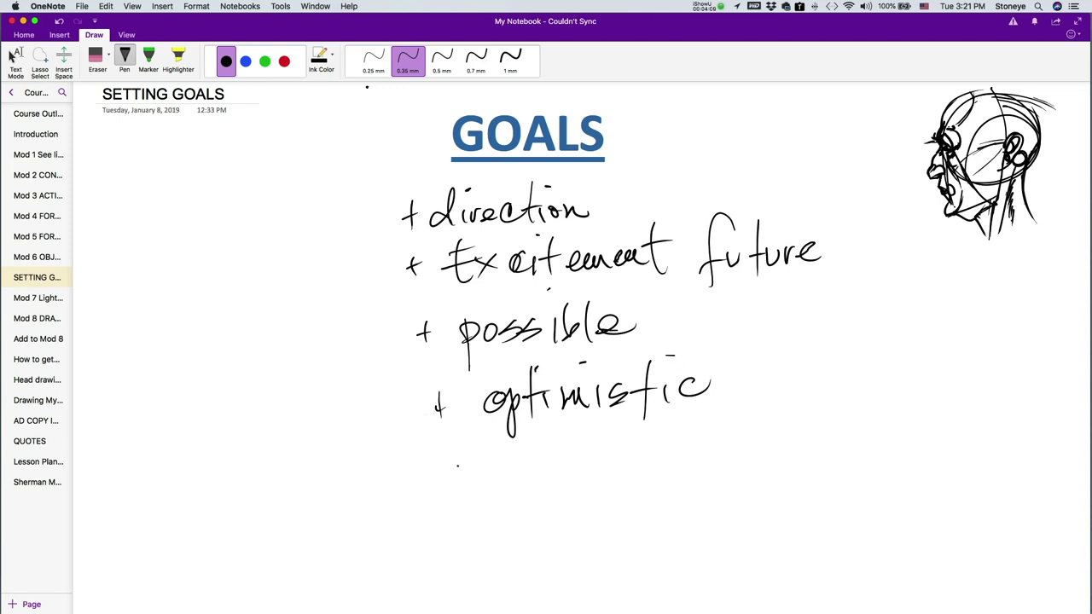
# Handwrite "+ Ready to go" as the fifth line of the list.
pyautogui.moveTo(451, 455)
pyautogui.mouseDown()
pyautogui.moveTo(450, 488)
pyautogui.moveTo(459, 474)
pyautogui.moveTo(506, 484)
pyautogui.moveTo(503, 470)
pyautogui.moveTo(564, 481)
pyautogui.moveTo(550, 483)
pyautogui.moveTo(586, 440)
pyautogui.moveTo(603, 460)
pyautogui.moveTo(598, 510)
pyautogui.mouseUp()
pyautogui.click(641, 453)
pyautogui.moveTo(640, 437); pyautogui.dragTo(636, 483)
pyautogui.moveTo(630, 465); pyautogui.dragTo(658, 459)
pyautogui.moveTo(698, 452)
pyautogui.mouseDown()
pyautogui.moveTo(684, 465)
pyautogui.moveTo(688, 504)
pyautogui.mouseUp()
pyautogui.moveTo(716, 459); pyautogui.dragTo(715, 460)
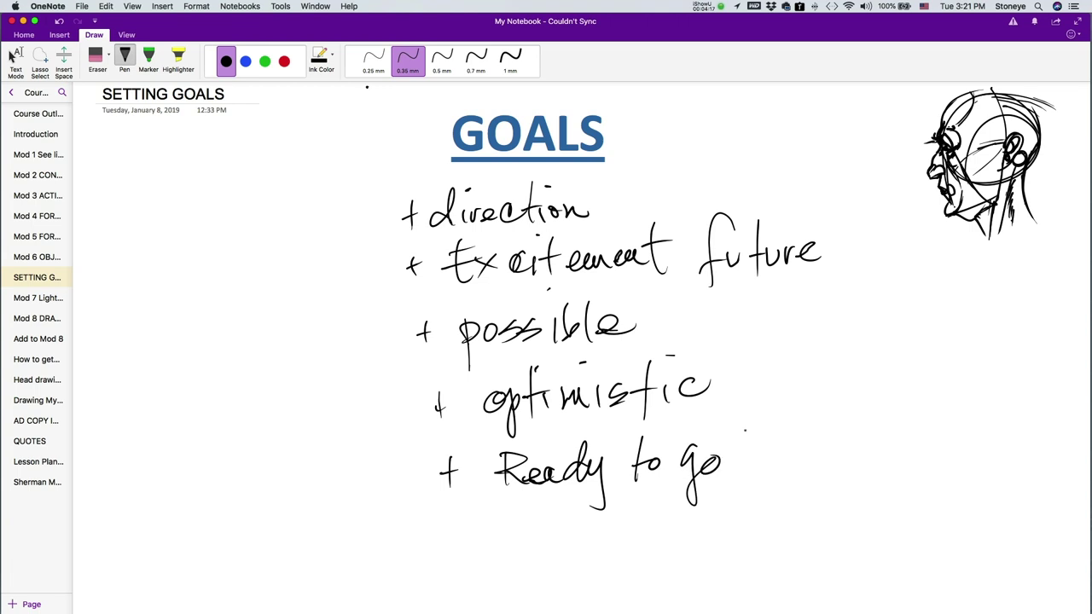
# Extend the "Ready to go" line with the handwritten words "to next level".
pyautogui.click(743, 470)
pyautogui.moveTo(742, 414); pyautogui.dragTo(743, 471)
pyautogui.moveTo(732, 452); pyautogui.dragTo(754, 449)
pyautogui.click(788, 429)
pyautogui.moveTo(764, 450)
pyautogui.mouseDown()
pyautogui.moveTo(813, 440)
pyautogui.moveTo(793, 461)
pyautogui.moveTo(819, 442)
pyautogui.moveTo(842, 461)
pyautogui.mouseUp()
pyautogui.moveTo(836, 436); pyautogui.dragTo(863, 470)
pyautogui.moveTo(875, 407)
pyautogui.mouseDown()
pyautogui.moveTo(875, 472)
pyautogui.moveTo(884, 440)
pyautogui.mouseUp()
pyautogui.moveTo(918, 413)
pyautogui.mouseDown()
pyautogui.moveTo(911, 470)
pyautogui.moveTo(1006, 401)
pyautogui.moveTo(1000, 472)
pyautogui.mouseUp()
pyautogui.click(964, 457)
pyautogui.press('Escape')
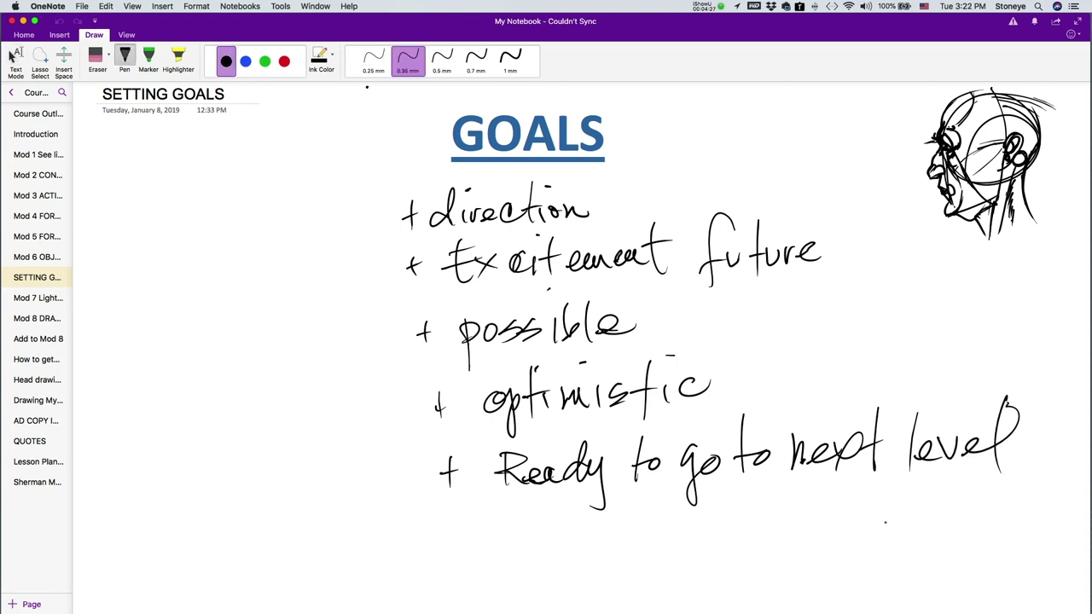
# Select the whole handwritten plus list with Lasso Select and delete it.
pyautogui.click(40, 58)
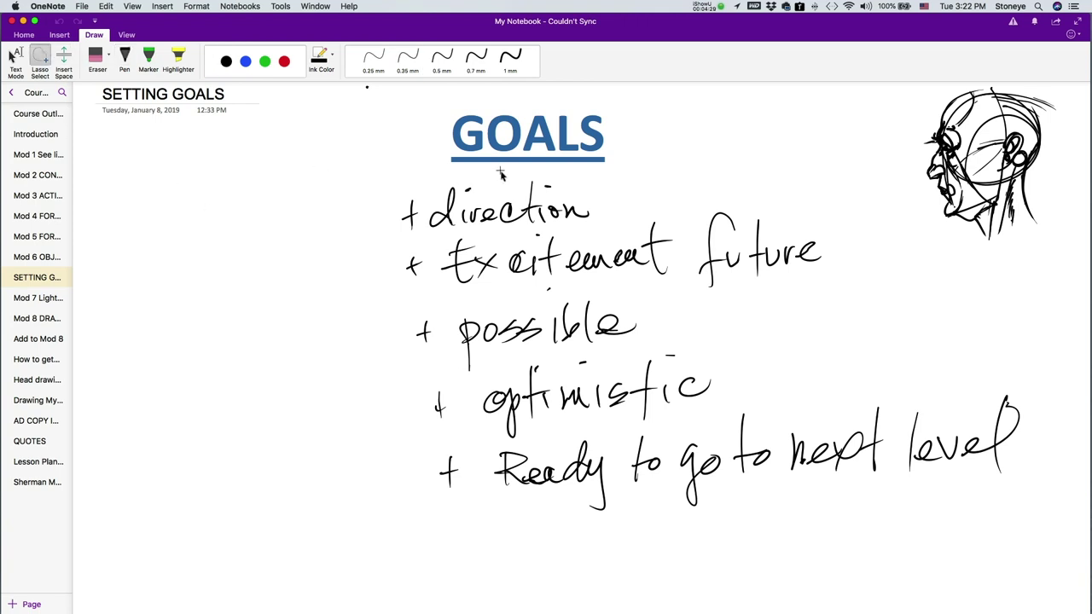
pyautogui.moveTo(437, 171)
pyautogui.mouseDown()
pyautogui.moveTo(426, 492)
pyautogui.moveTo(957, 509)
pyautogui.moveTo(945, 303)
pyautogui.moveTo(736, 187)
pyautogui.moveTo(482, 277)
pyautogui.mouseUp()
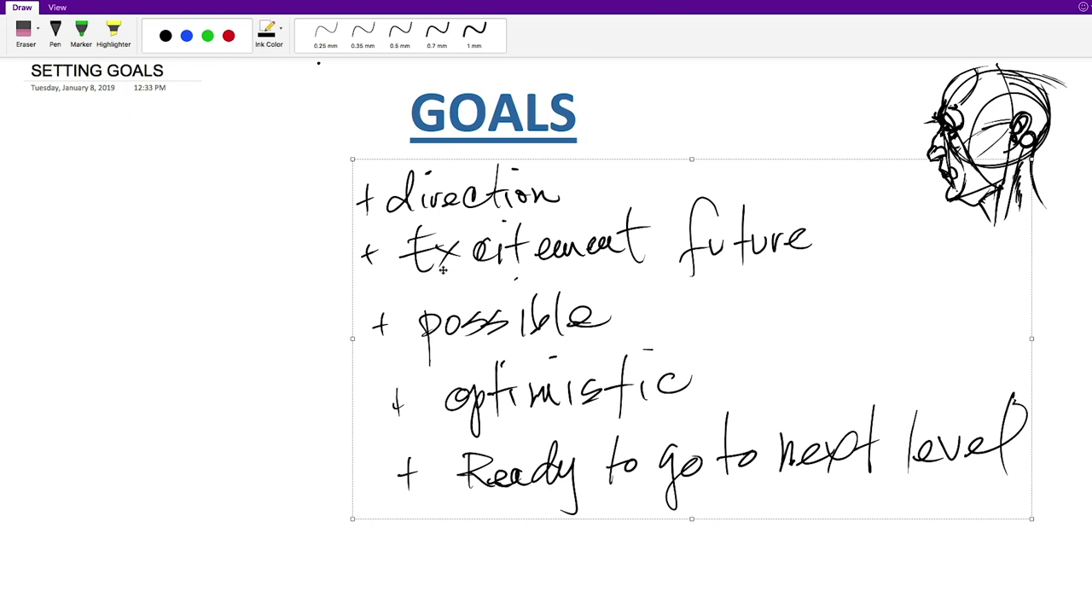
pyautogui.press('Delete')
pyautogui.press('Escape')
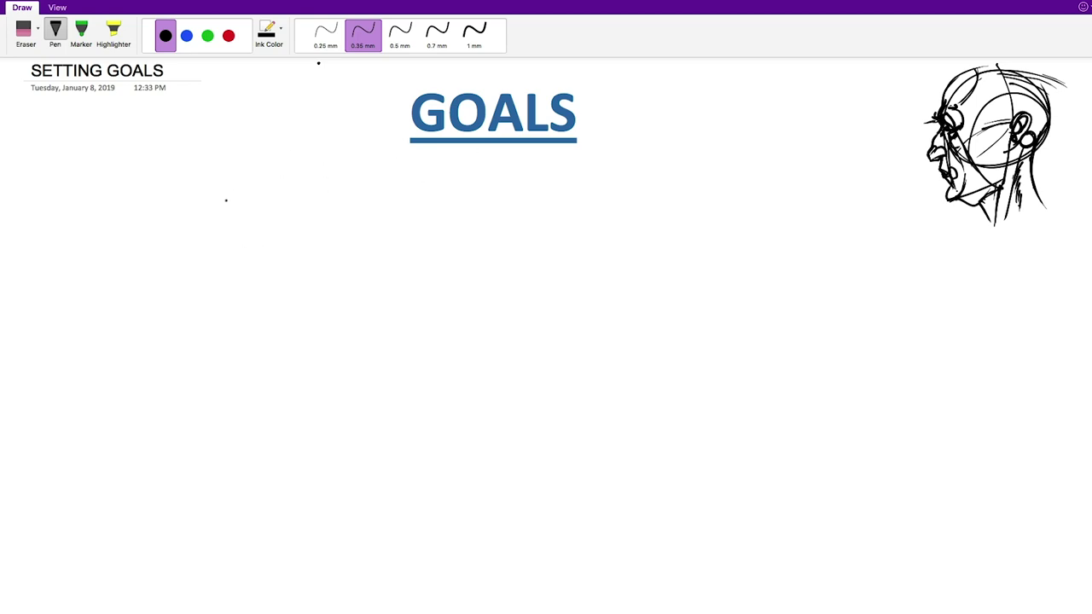
# Handwrite "1. Lack of clarity" as the first numbered line below the GOALS heading.
pyautogui.moveTo(226, 203); pyautogui.dragTo(226, 242)
pyautogui.click(232, 236)
pyautogui.moveTo(278, 196)
pyautogui.mouseDown()
pyautogui.moveTo(294, 232)
pyautogui.moveTo(343, 239)
pyautogui.mouseUp()
pyautogui.moveTo(330, 227)
pyautogui.mouseDown()
pyautogui.moveTo(384, 214)
pyautogui.moveTo(401, 242)
pyautogui.moveTo(432, 181)
pyautogui.moveTo(483, 218)
pyautogui.mouseUp()
pyautogui.moveTo(488, 181)
pyautogui.mouseDown()
pyautogui.moveTo(492, 226)
pyautogui.moveTo(518, 215)
pyautogui.mouseUp()
pyautogui.moveTo(520, 198)
pyautogui.mouseDown()
pyautogui.moveTo(522, 219)
pyautogui.moveTo(538, 201)
pyautogui.mouseUp()
pyautogui.moveTo(546, 197); pyautogui.dragTo(547, 218)
pyautogui.moveTo(563, 174)
pyautogui.mouseDown()
pyautogui.moveTo(565, 220)
pyautogui.moveTo(588, 196)
pyautogui.mouseUp()
pyautogui.moveTo(593, 194)
pyautogui.mouseDown()
pyautogui.moveTo(601, 229)
pyautogui.moveTo(578, 249)
pyautogui.mouseUp()
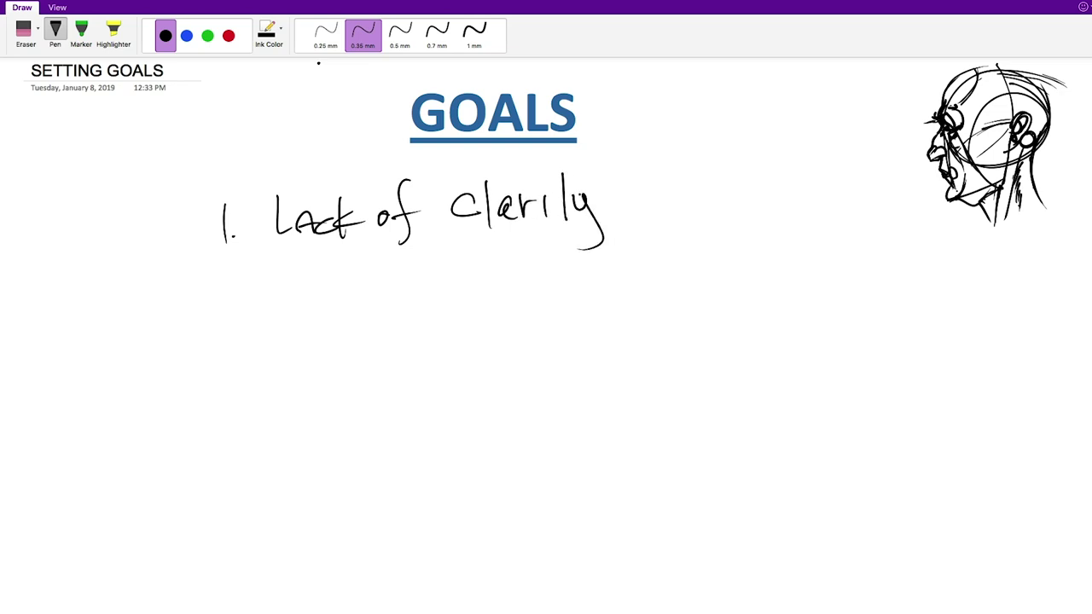
pyautogui.moveTo(550, 193); pyautogui.dragTo(580, 183)
# Handwrite numbered line 2 with ditto marks for "Lack of" followed by the word "Motivation".
pyautogui.moveTo(219, 299); pyautogui.dragTo(240, 321)
pyautogui.moveTo(324, 282); pyautogui.dragTo(323, 292)
pyautogui.moveTo(383, 274); pyautogui.dragTo(380, 285)
pyautogui.moveTo(473, 301)
pyautogui.mouseDown()
pyautogui.moveTo(475, 265)
pyautogui.moveTo(506, 301)
pyautogui.moveTo(521, 279)
pyautogui.moveTo(544, 301)
pyautogui.mouseUp()
pyautogui.moveTo(537, 283)
pyautogui.mouseDown()
pyautogui.moveTo(559, 277)
pyautogui.moveTo(571, 298)
pyautogui.moveTo(595, 296)
pyautogui.moveTo(607, 270)
pyautogui.mouseUp()
pyautogui.moveTo(629, 273)
pyautogui.mouseDown()
pyautogui.moveTo(618, 288)
pyautogui.moveTo(641, 296)
pyautogui.mouseUp()
pyautogui.moveTo(655, 237)
pyautogui.mouseDown()
pyautogui.moveTo(645, 292)
pyautogui.moveTo(669, 271)
pyautogui.mouseUp()
pyautogui.moveTo(681, 267); pyautogui.dragTo(680, 291)
pyautogui.moveTo(695, 268); pyautogui.dragTo(697, 270)
pyautogui.moveTo(706, 284)
pyautogui.mouseDown()
pyautogui.moveTo(713, 268)
pyautogui.moveTo(729, 281)
pyautogui.mouseUp()
pyautogui.moveTo(687, 237); pyautogui.dragTo(695, 236)
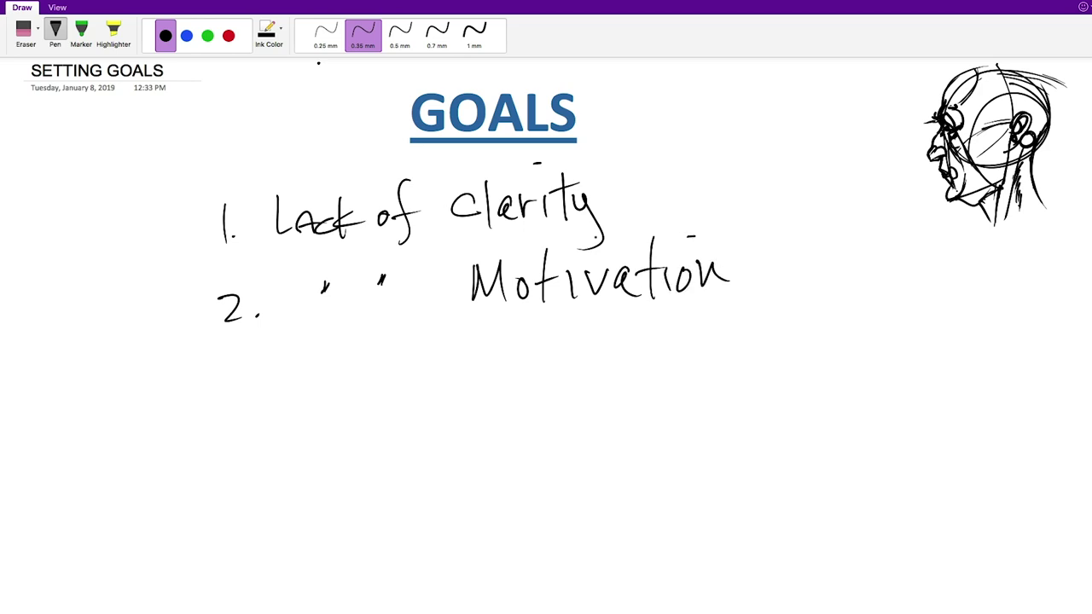
pyautogui.moveTo(559, 257); pyautogui.dragTo(551, 260)
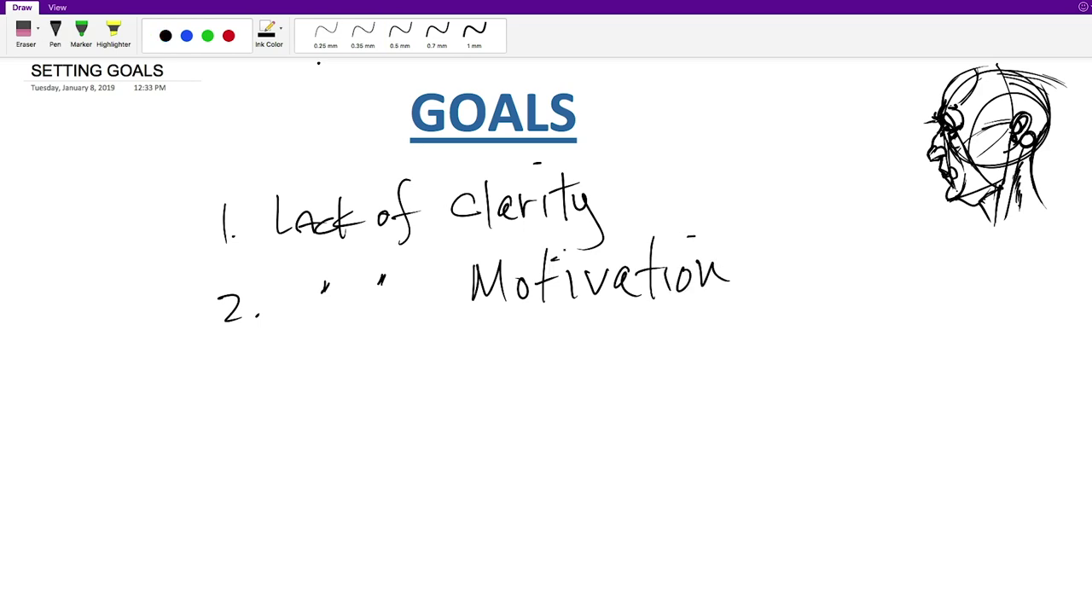
# Handwrite numbered line 3 with ditto marks for "Lack of" followed by the word "Activation".
pyautogui.moveTo(231, 371)
pyautogui.mouseDown()
pyautogui.moveTo(241, 373)
pyautogui.moveTo(227, 397)
pyautogui.moveTo(253, 399)
pyautogui.mouseUp()
pyautogui.press('Escape')
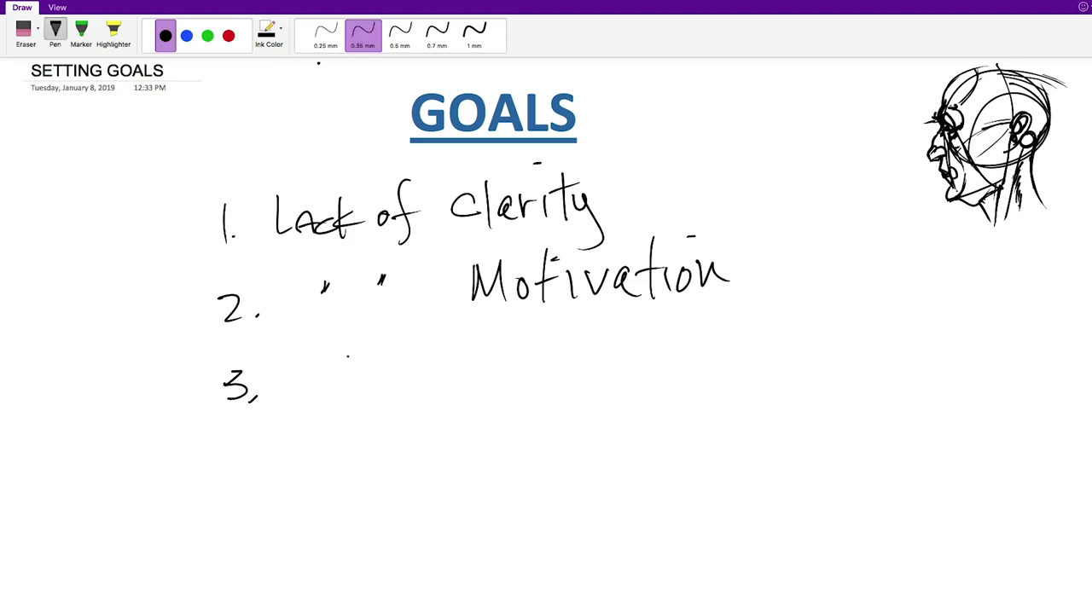
pyautogui.moveTo(347, 356); pyautogui.dragTo(385, 362)
pyautogui.moveTo(496, 384)
pyautogui.mouseDown()
pyautogui.moveTo(523, 380)
pyautogui.moveTo(530, 365)
pyautogui.mouseUp()
pyautogui.moveTo(546, 351); pyautogui.dragTo(539, 378)
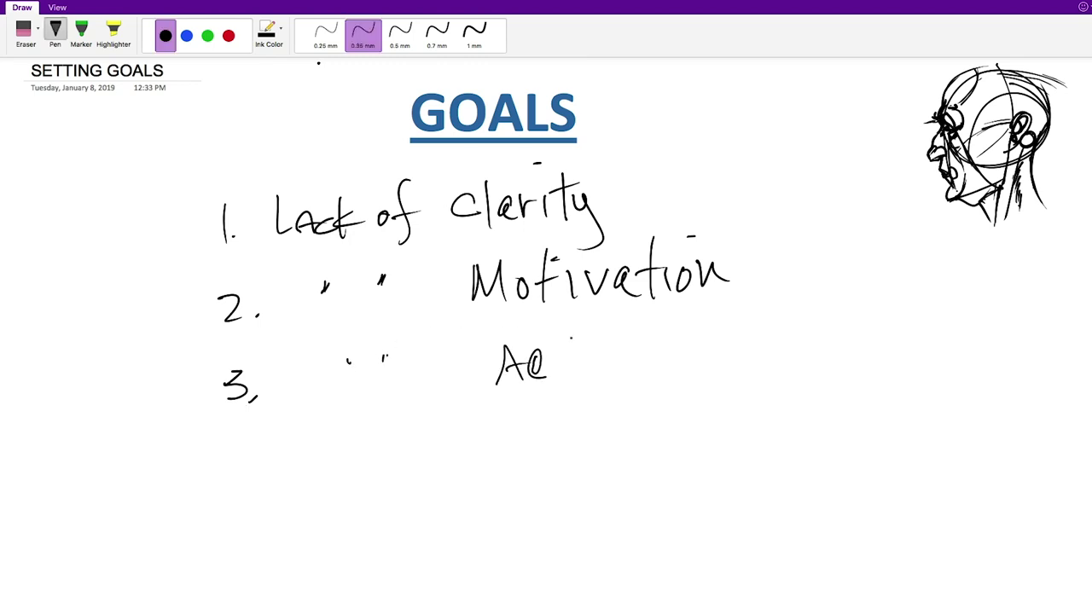
pyautogui.moveTo(570, 325)
pyautogui.mouseDown()
pyautogui.moveTo(554, 381)
pyautogui.moveTo(587, 358)
pyautogui.mouseUp()
pyautogui.moveTo(581, 356)
pyautogui.mouseDown()
pyautogui.moveTo(582, 372)
pyautogui.moveTo(609, 348)
pyautogui.moveTo(630, 370)
pyautogui.mouseUp()
pyautogui.click(644, 350)
pyautogui.moveTo(656, 321)
pyautogui.mouseDown()
pyautogui.moveTo(653, 379)
pyautogui.moveTo(676, 346)
pyautogui.mouseUp()
pyautogui.moveTo(672, 349)
pyautogui.mouseDown()
pyautogui.moveTo(670, 370)
pyautogui.moveTo(689, 347)
pyautogui.moveTo(732, 362)
pyautogui.mouseUp()
pyautogui.click(711, 339)
pyautogui.moveTo(583, 315); pyautogui.dragTo(596, 315)
pyautogui.press('Escape')
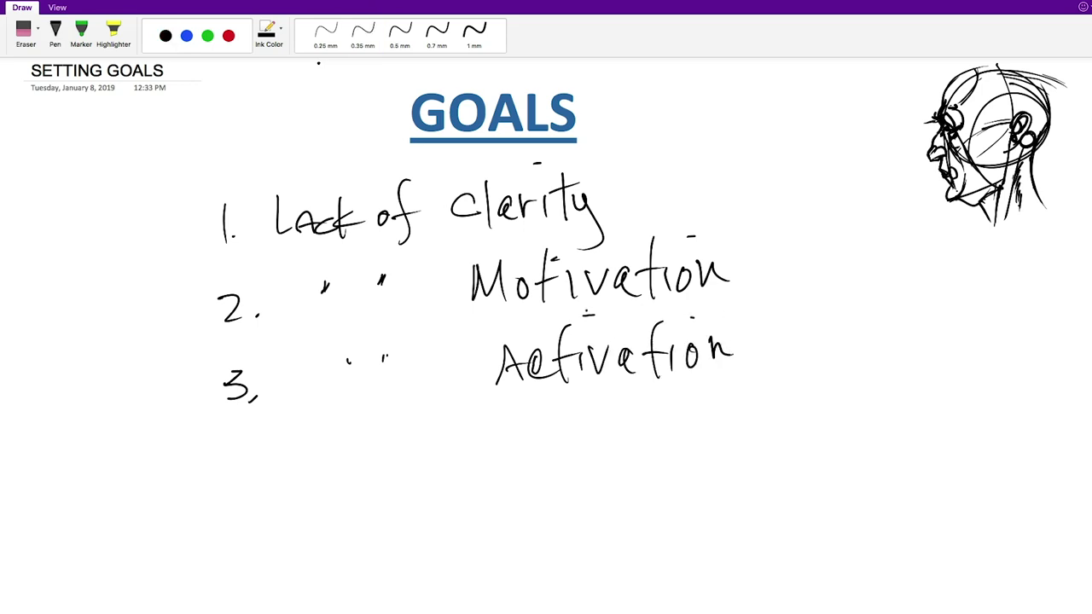
# Handwrite numbered line 4 with ditto marks for "Lack of" followed by the word "Visibility".
pyautogui.click(685, 389)
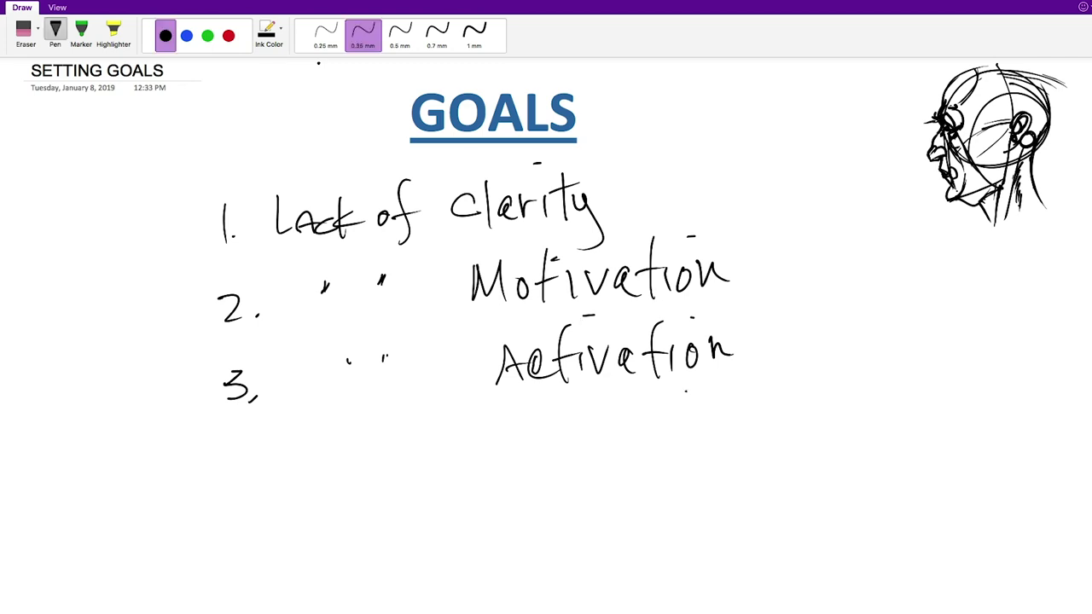
pyautogui.moveTo(359, 436)
pyautogui.mouseDown()
pyautogui.moveTo(356, 450)
pyautogui.moveTo(409, 446)
pyautogui.mouseUp()
pyautogui.moveTo(529, 416)
pyautogui.mouseDown()
pyautogui.moveTo(552, 415)
pyautogui.moveTo(561, 452)
pyautogui.mouseUp()
pyautogui.moveTo(252, 421); pyautogui.dragTo(260, 469)
pyautogui.press('Escape')
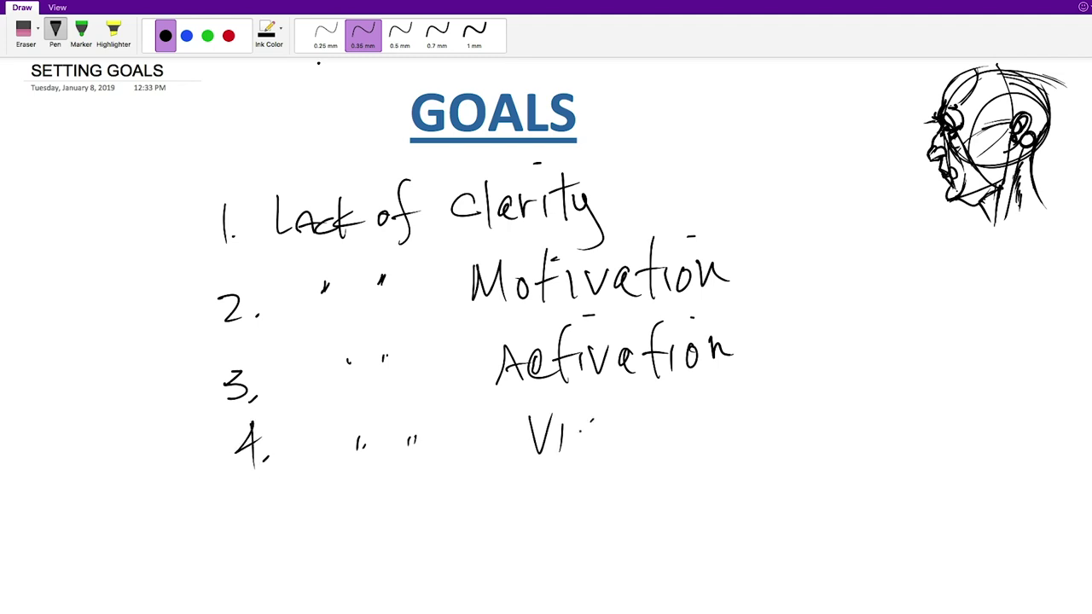
pyautogui.moveTo(597, 419)
pyautogui.mouseDown()
pyautogui.moveTo(570, 447)
pyautogui.moveTo(601, 451)
pyautogui.mouseUp()
pyautogui.moveTo(621, 402); pyautogui.dragTo(633, 444)
pyautogui.moveTo(638, 426); pyautogui.dragTo(638, 451)
pyautogui.moveTo(655, 398)
pyautogui.mouseDown()
pyautogui.moveTo(655, 450)
pyautogui.moveTo(671, 445)
pyautogui.mouseUp()
pyautogui.click(698, 440)
pyautogui.moveTo(696, 394)
pyautogui.mouseDown()
pyautogui.moveTo(698, 448)
pyautogui.moveTo(718, 447)
pyautogui.mouseUp()
pyautogui.moveTo(721, 424); pyautogui.dragTo(696, 492)
pyautogui.moveTo(687, 409)
pyautogui.mouseDown()
pyautogui.moveTo(719, 405)
pyautogui.moveTo(683, 403)
pyautogui.mouseUp()
pyautogui.click(598, 400)
pyautogui.click(576, 398)
pyautogui.click(567, 401)
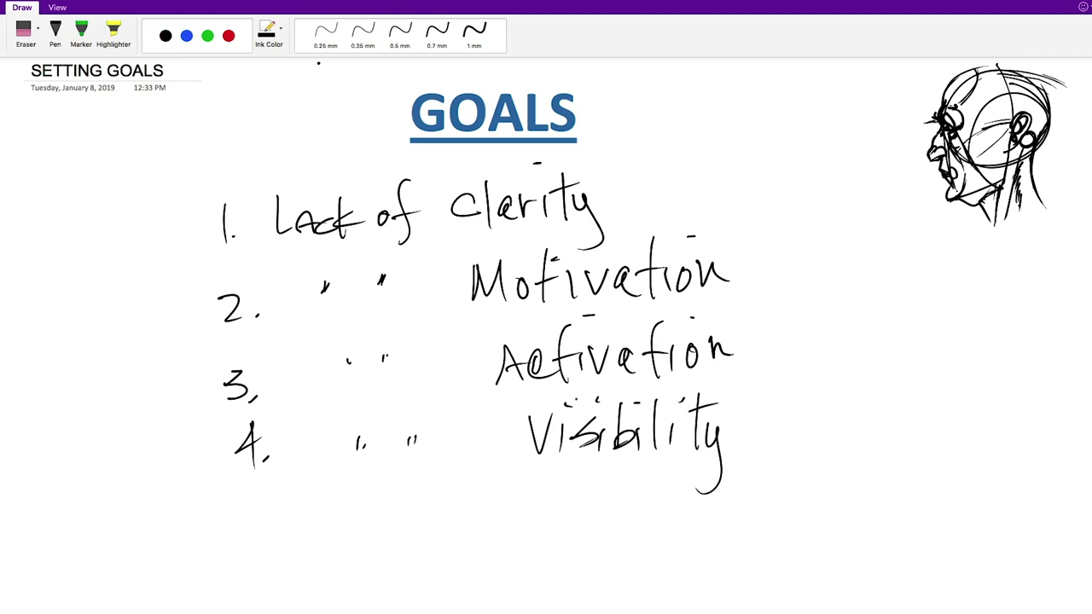
# Sketch a small rectangular page filled with lines of text beside the word "Visibility".
pyautogui.moveTo(769, 397)
pyautogui.mouseDown()
pyautogui.moveTo(772, 488)
pyautogui.moveTo(878, 393)
pyautogui.moveTo(862, 512)
pyautogui.mouseUp()
pyautogui.moveTo(776, 505); pyautogui.dragTo(859, 493)
pyautogui.moveTo(785, 409); pyautogui.dragTo(840, 405)
pyautogui.moveTo(779, 420); pyautogui.dragTo(841, 415)
pyautogui.moveTo(785, 426)
pyautogui.mouseDown()
pyautogui.moveTo(854, 423)
pyautogui.moveTo(831, 433)
pyautogui.moveTo(844, 449)
pyautogui.moveTo(832, 453)
pyautogui.mouseUp()
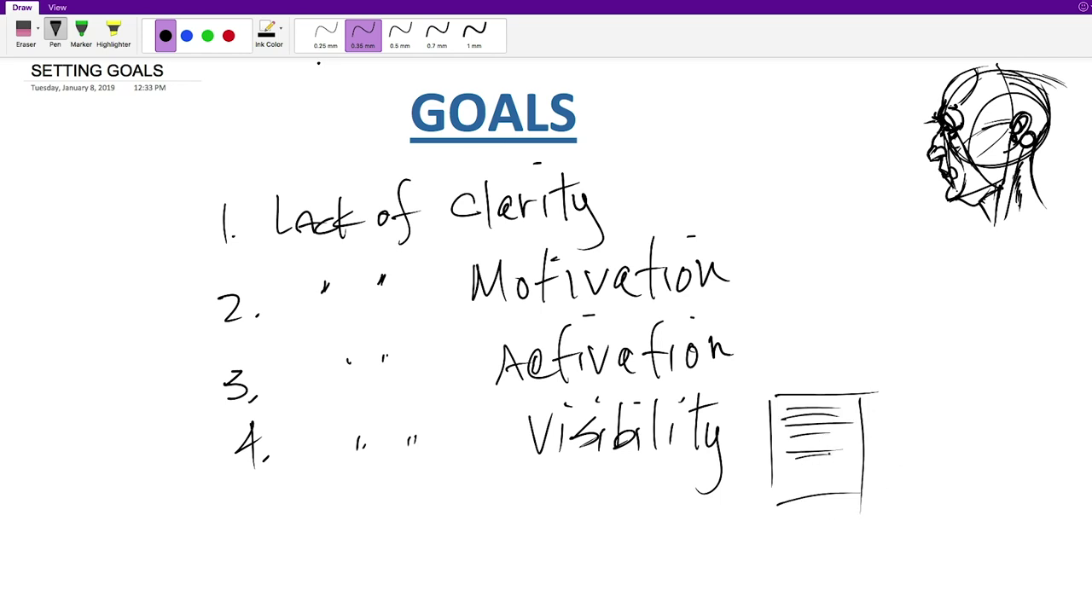
# Clear the four handwritten "Lack of" lines and the small page sketch from below the GOALS heading.
pyautogui.click(465, 413)
pyautogui.click(793, 467)
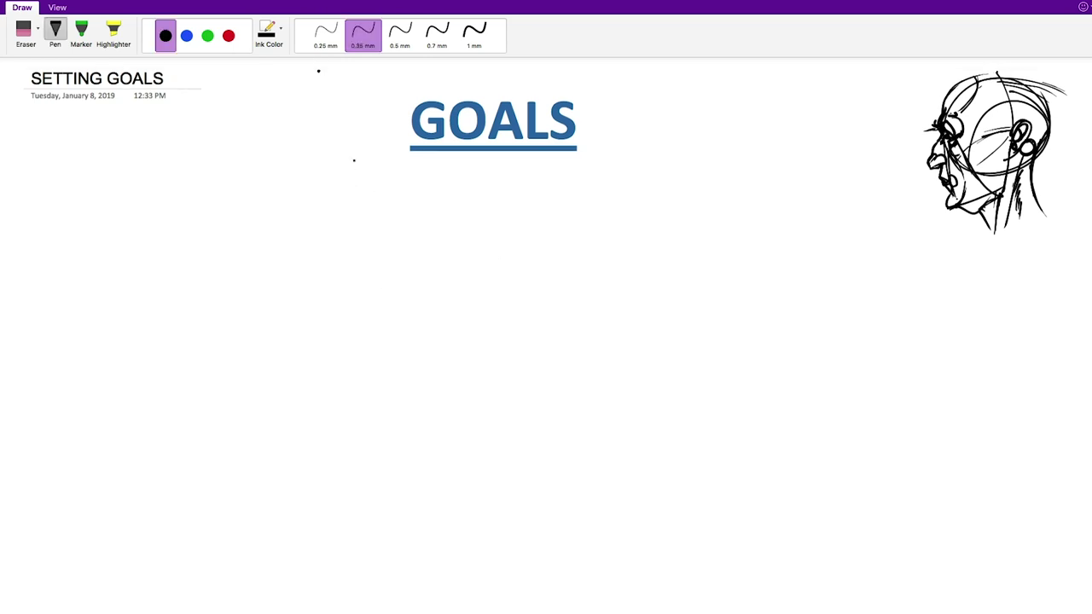
pyautogui.moveTo(340, 176); pyautogui.dragTo(340, 205)
pyautogui.moveTo(328, 197); pyautogui.dragTo(352, 189)
pyautogui.hotkey('ctrl', 'z')
pyautogui.press('super+z')
# Select the blue underlined GOALS heading and delete it.
pyautogui.click(3, 41)
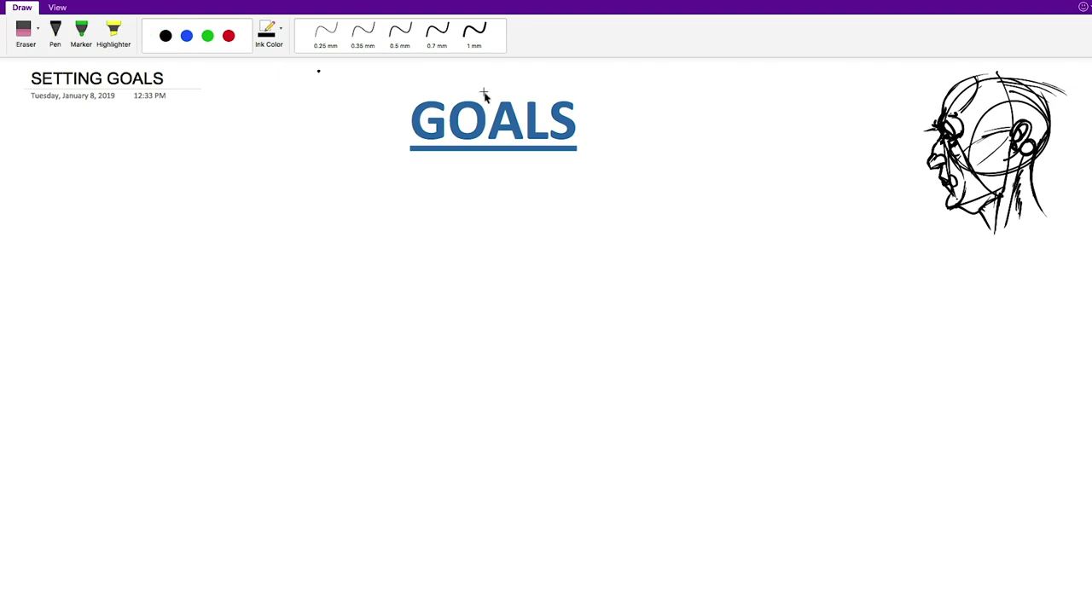
pyautogui.moveTo(454, 68)
pyautogui.mouseDown()
pyautogui.moveTo(598, 180)
pyautogui.moveTo(489, 61)
pyautogui.mouseUp()
pyautogui.press('Delete')
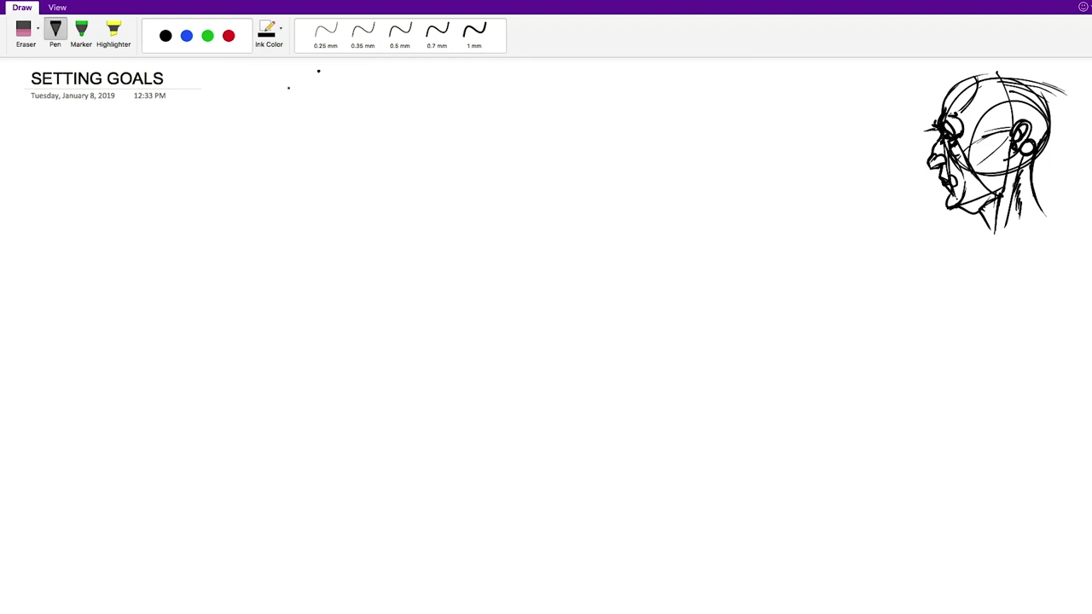
# Handwrite "+ 2" with the black 0.35 mm pen and start numbered line 5 below it with the word "unrealistic".
pyautogui.click(54, 32)
pyautogui.moveTo(304, 119)
pyautogui.mouseDown()
pyautogui.moveTo(305, 149)
pyautogui.moveTo(315, 136)
pyautogui.moveTo(394, 147)
pyautogui.mouseUp()
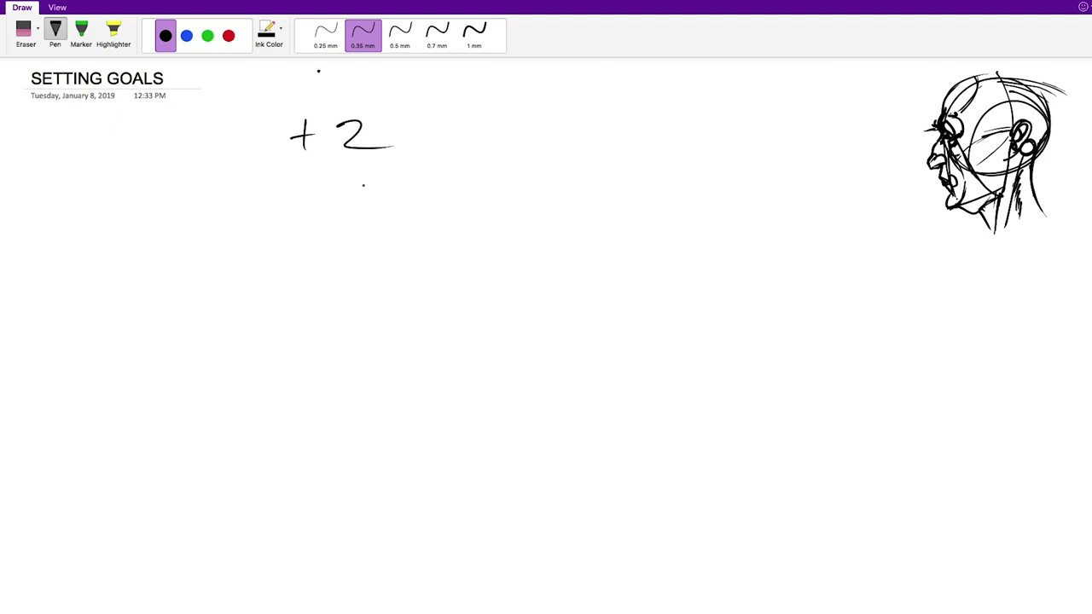
pyautogui.moveTo(367, 193)
pyautogui.mouseDown()
pyautogui.moveTo(366, 213)
pyautogui.moveTo(387, 191)
pyautogui.moveTo(416, 215)
pyautogui.moveTo(429, 192)
pyautogui.mouseUp()
pyautogui.click(387, 209)
pyautogui.moveTo(432, 212)
pyautogui.mouseDown()
pyautogui.moveTo(441, 198)
pyautogui.moveTo(448, 208)
pyautogui.mouseUp()
pyautogui.moveTo(457, 186)
pyautogui.mouseDown()
pyautogui.moveTo(459, 206)
pyautogui.moveTo(499, 208)
pyautogui.mouseUp()
pyautogui.moveTo(521, 167)
pyautogui.mouseDown()
pyautogui.moveTo(520, 212)
pyautogui.moveTo(554, 209)
pyautogui.mouseUp()
pyautogui.click(571, 201)
pyautogui.moveTo(539, 196)
pyautogui.mouseDown()
pyautogui.moveTo(564, 189)
pyautogui.moveTo(570, 207)
pyautogui.mouseUp()
pyautogui.moveTo(590, 189)
pyautogui.mouseDown()
pyautogui.moveTo(594, 203)
pyautogui.moveTo(628, 196)
pyautogui.mouseUp()
pyautogui.click(566, 169)
# Complete line 5 with the handwritten word "Expectations" and touch up the "a" in "unrealistic".
pyautogui.moveTo(603, 175); pyautogui.dragTo(637, 184)
pyautogui.moveTo(625, 175)
pyautogui.mouseDown()
pyautogui.moveTo(655, 217)
pyautogui.moveTo(686, 196)
pyautogui.moveTo(713, 196)
pyautogui.mouseUp()
pyautogui.moveTo(723, 155)
pyautogui.mouseDown()
pyautogui.moveTo(718, 203)
pyautogui.moveTo(730, 178)
pyautogui.mouseUp()
pyautogui.moveTo(740, 177); pyautogui.dragTo(742, 194)
pyautogui.moveTo(758, 150)
pyautogui.mouseDown()
pyautogui.moveTo(755, 201)
pyautogui.moveTo(772, 174)
pyautogui.mouseUp()
pyautogui.moveTo(770, 176)
pyautogui.mouseDown()
pyautogui.moveTo(773, 198)
pyautogui.moveTo(783, 181)
pyautogui.mouseUp()
pyautogui.moveTo(795, 179)
pyautogui.mouseDown()
pyautogui.moveTo(815, 193)
pyautogui.moveTo(829, 181)
pyautogui.moveTo(821, 189)
pyautogui.mouseUp()
pyautogui.click(793, 149)
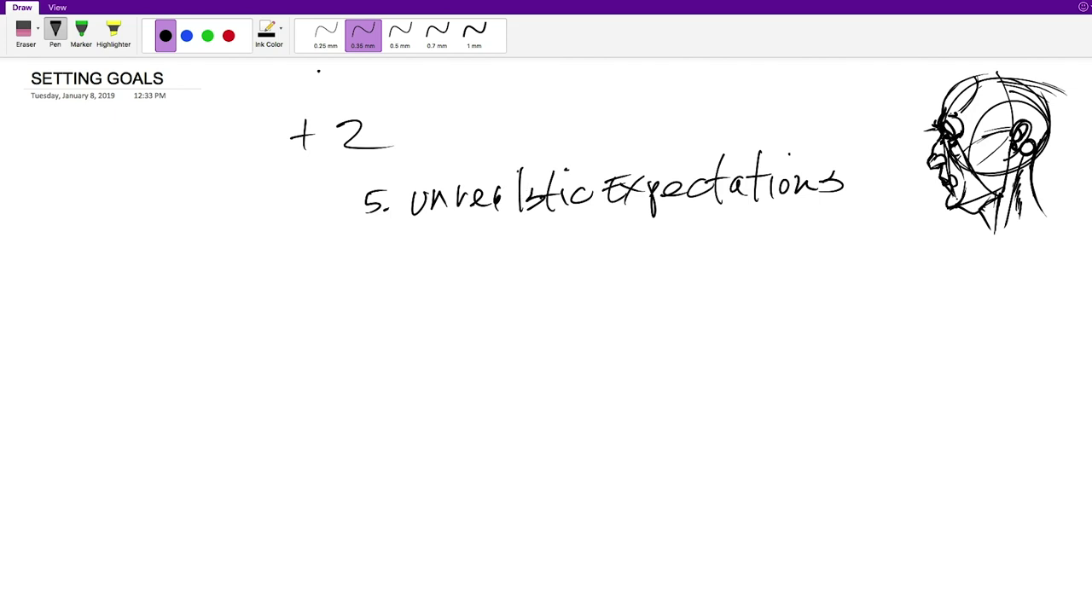
pyautogui.moveTo(503, 185); pyautogui.dragTo(506, 210)
# Handwrite numbered line 6 with the words "no strategy" below line 5.
pyautogui.moveTo(379, 252); pyautogui.dragTo(372, 271)
pyautogui.click(395, 261)
pyautogui.moveTo(430, 245)
pyautogui.mouseDown()
pyautogui.moveTo(450, 269)
pyautogui.moveTo(462, 248)
pyautogui.moveTo(493, 261)
pyautogui.mouseUp()
pyautogui.moveTo(537, 229)
pyautogui.mouseDown()
pyautogui.moveTo(534, 269)
pyautogui.moveTo(565, 249)
pyautogui.moveTo(599, 269)
pyautogui.mouseUp()
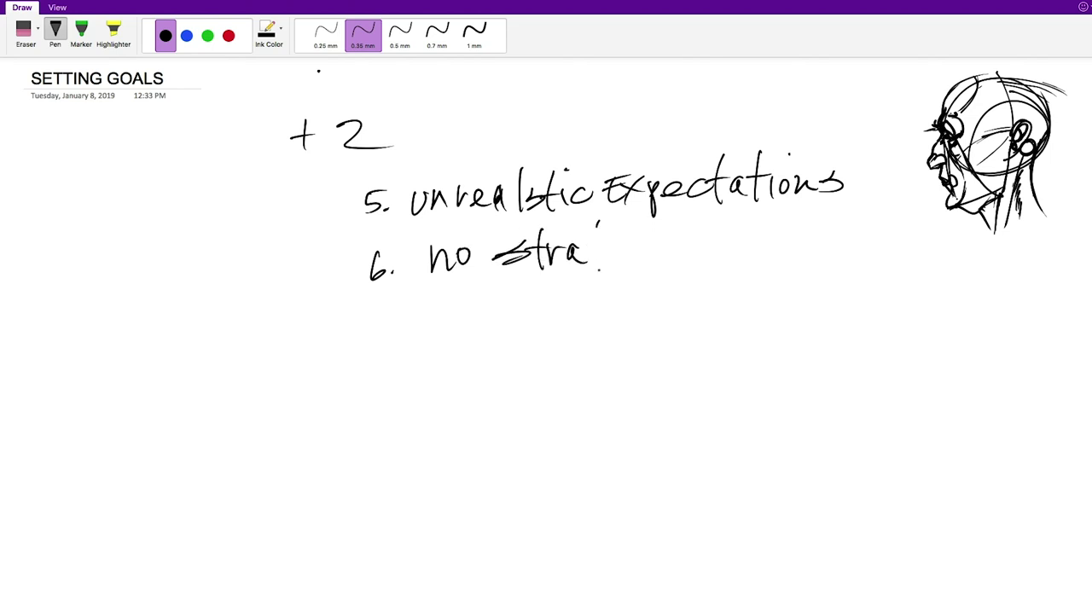
pyautogui.moveTo(598, 225); pyautogui.dragTo(601, 271)
pyautogui.moveTo(585, 246)
pyautogui.mouseDown()
pyautogui.moveTo(607, 242)
pyautogui.moveTo(617, 261)
pyautogui.mouseUp()
pyautogui.moveTo(637, 246)
pyautogui.mouseDown()
pyautogui.moveTo(623, 255)
pyautogui.moveTo(626, 283)
pyautogui.moveTo(673, 256)
pyautogui.mouseUp()
pyautogui.moveTo(681, 235); pyautogui.dragTo(659, 293)
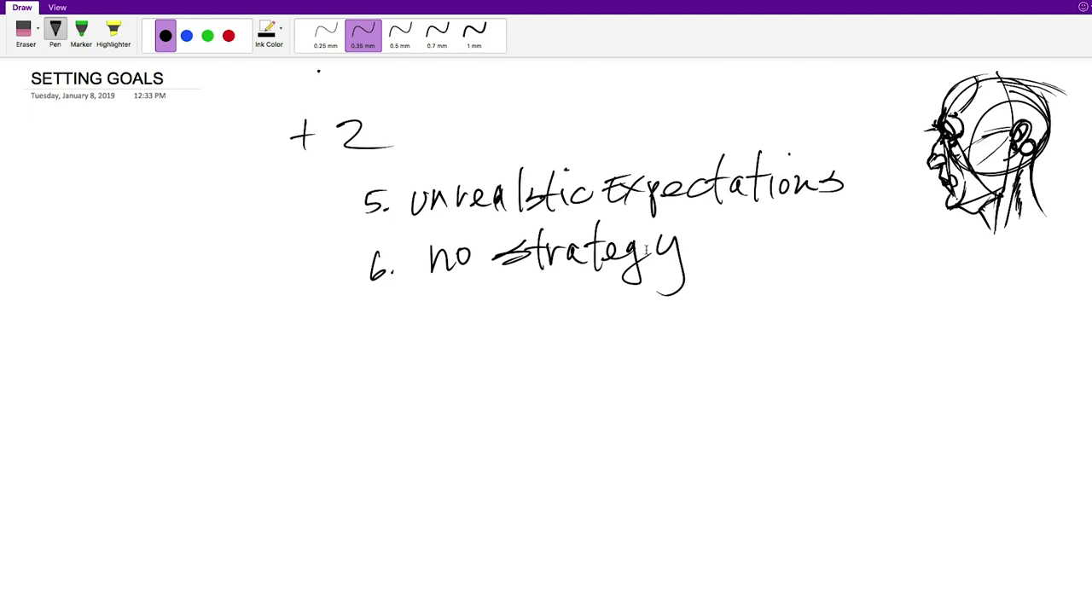
# Circle the words "unrealistic Expectations" on line 5 and put the pen away.
pyautogui.moveTo(844, 192)
pyautogui.mouseDown()
pyautogui.moveTo(823, 141)
pyautogui.moveTo(409, 226)
pyautogui.moveTo(747, 114)
pyautogui.moveTo(491, 234)
pyautogui.moveTo(606, 125)
pyautogui.mouseUp()
pyautogui.hotkey('ctrl', 'z')
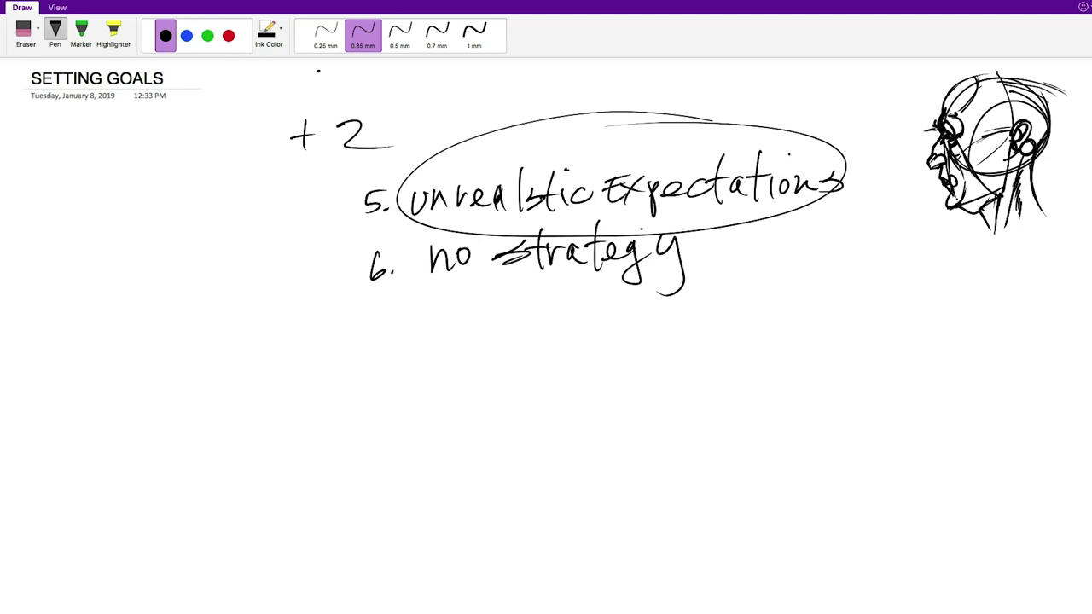
pyautogui.press('Escape')
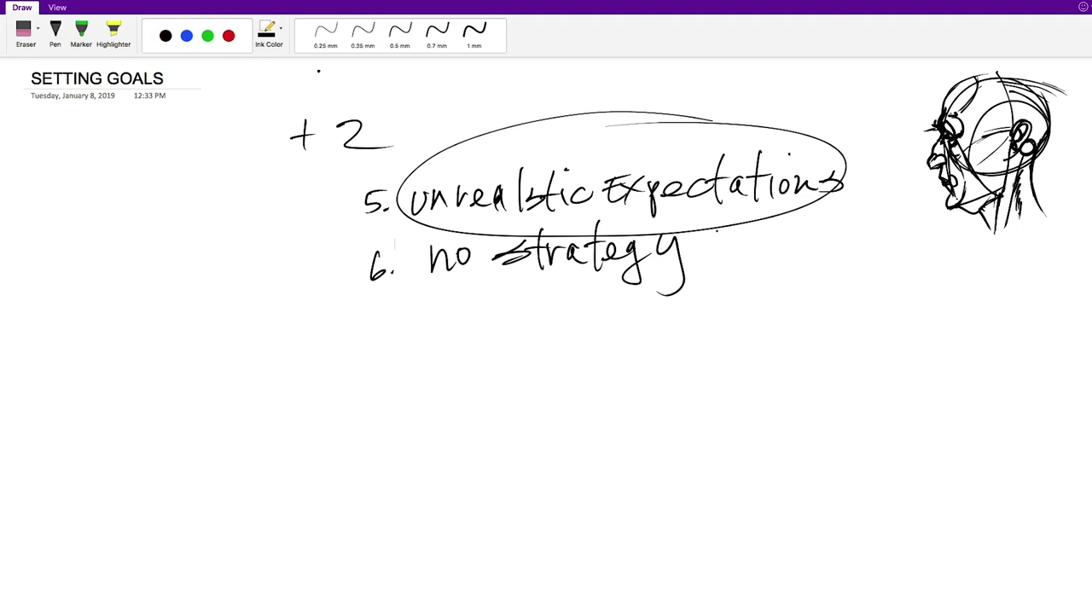
# Select the "+ 2" note with lines 5 and 6 and the circle, and delete them all.
pyautogui.click(2, 31)
pyautogui.moveTo(332, 89)
pyautogui.mouseDown()
pyautogui.moveTo(248, 166)
pyautogui.moveTo(792, 304)
pyautogui.moveTo(709, 48)
pyautogui.moveTo(334, 88)
pyautogui.mouseUp()
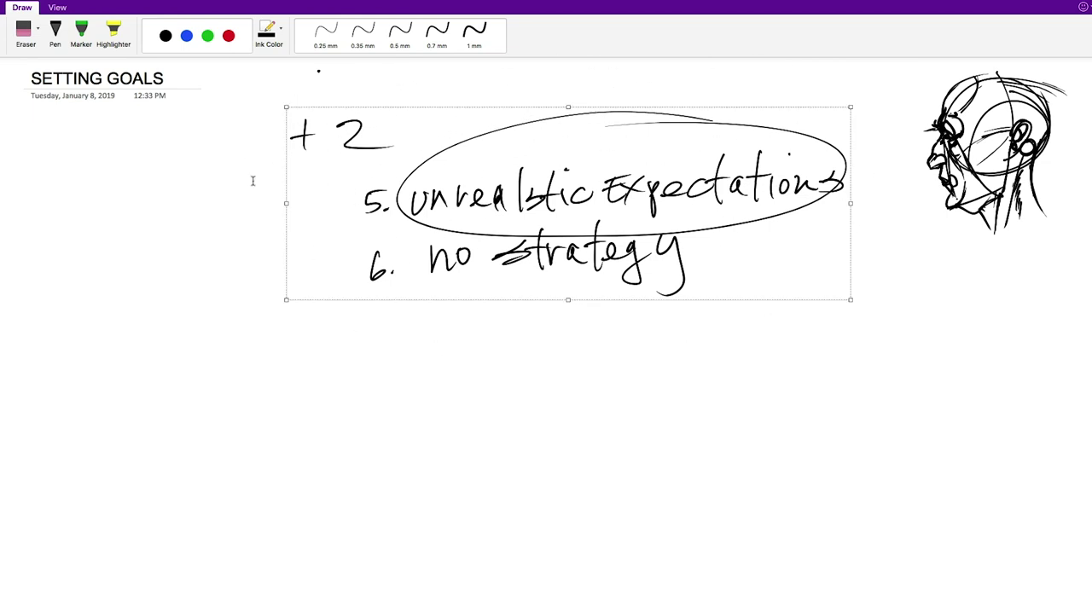
pyautogui.press('Delete')
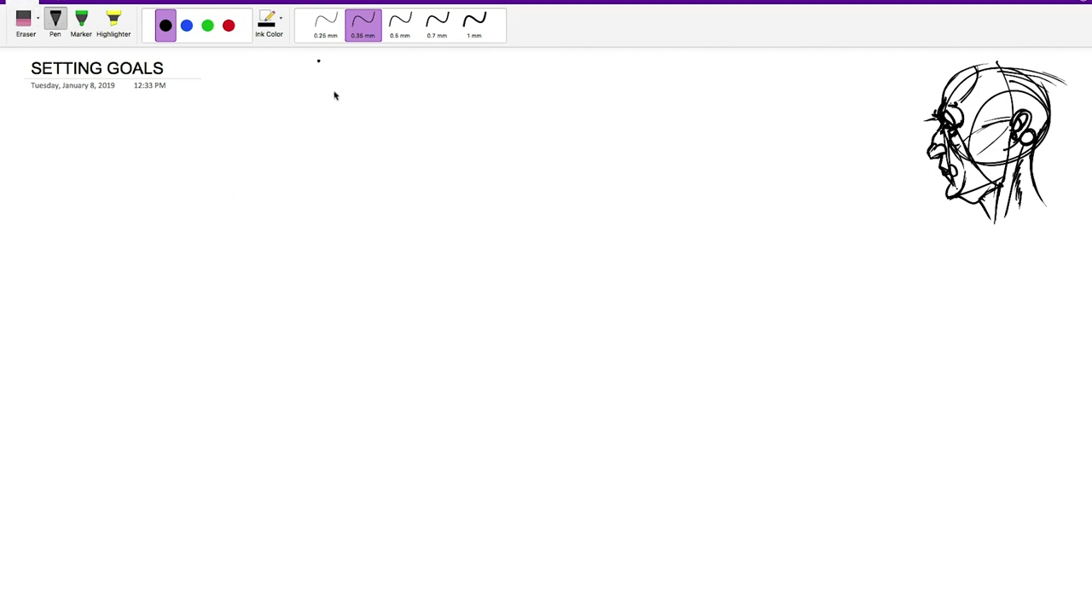
# Handwrite the heading "Smarter Goals" near the top of the cleared page.
pyautogui.moveTo(373, 93)
pyautogui.mouseDown()
pyautogui.moveTo(336, 110)
pyautogui.moveTo(343, 124)
pyautogui.moveTo(407, 102)
pyautogui.moveTo(418, 116)
pyautogui.mouseUp()
pyautogui.moveTo(435, 101)
pyautogui.mouseDown()
pyautogui.moveTo(438, 118)
pyautogui.moveTo(467, 94)
pyautogui.moveTo(486, 121)
pyautogui.mouseUp()
pyautogui.moveTo(466, 99)
pyautogui.mouseDown()
pyautogui.moveTo(504, 95)
pyautogui.moveTo(515, 113)
pyautogui.moveTo(546, 90)
pyautogui.moveTo(621, 106)
pyautogui.moveTo(638, 96)
pyautogui.moveTo(672, 110)
pyautogui.mouseUp()
pyautogui.moveTo(687, 66)
pyautogui.mouseDown()
pyautogui.moveTo(690, 109)
pyautogui.moveTo(709, 109)
pyautogui.mouseUp()
# Add dots after the letters of "Smarter" to mark the word as an acronym.
pyautogui.click(412, 117)
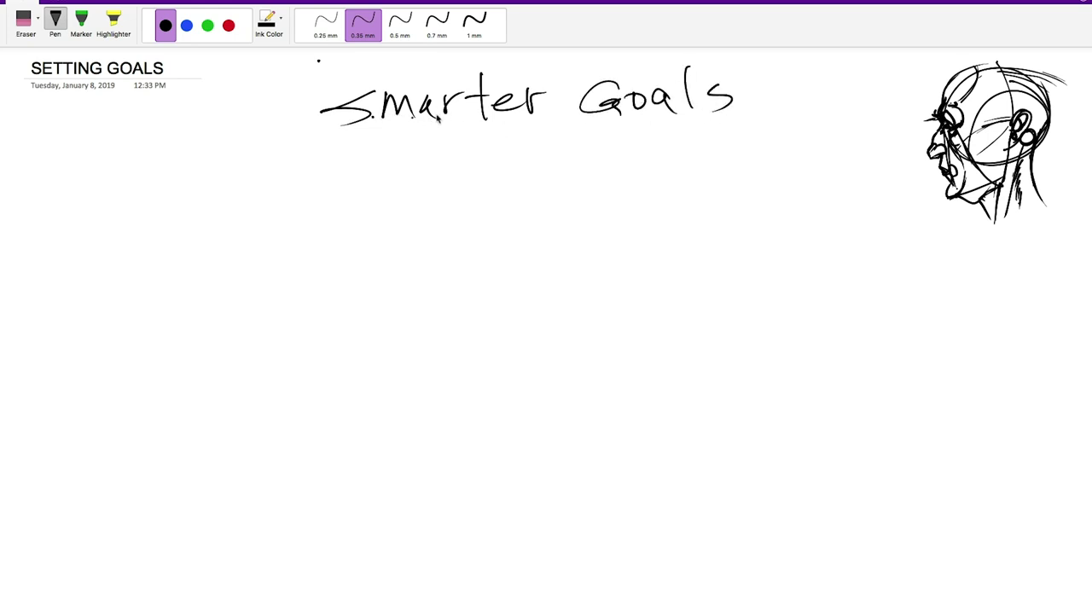
pyautogui.click(435, 114)
pyautogui.click(455, 114)
pyautogui.click(496, 113)
pyautogui.click(522, 109)
pyautogui.click(540, 107)
pyautogui.press('Escape')
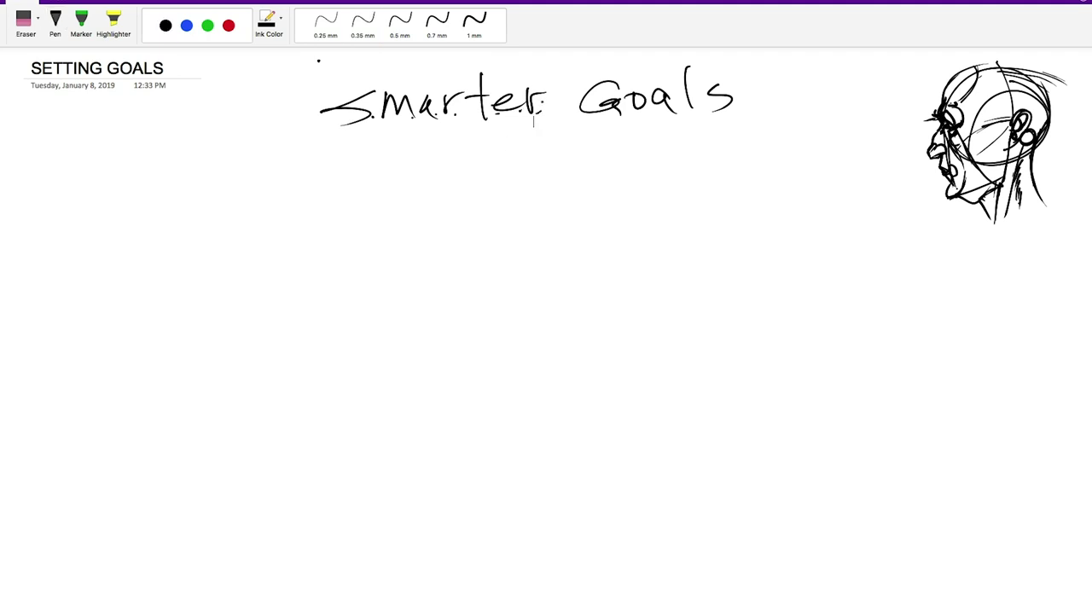
pyautogui.press('Escape')
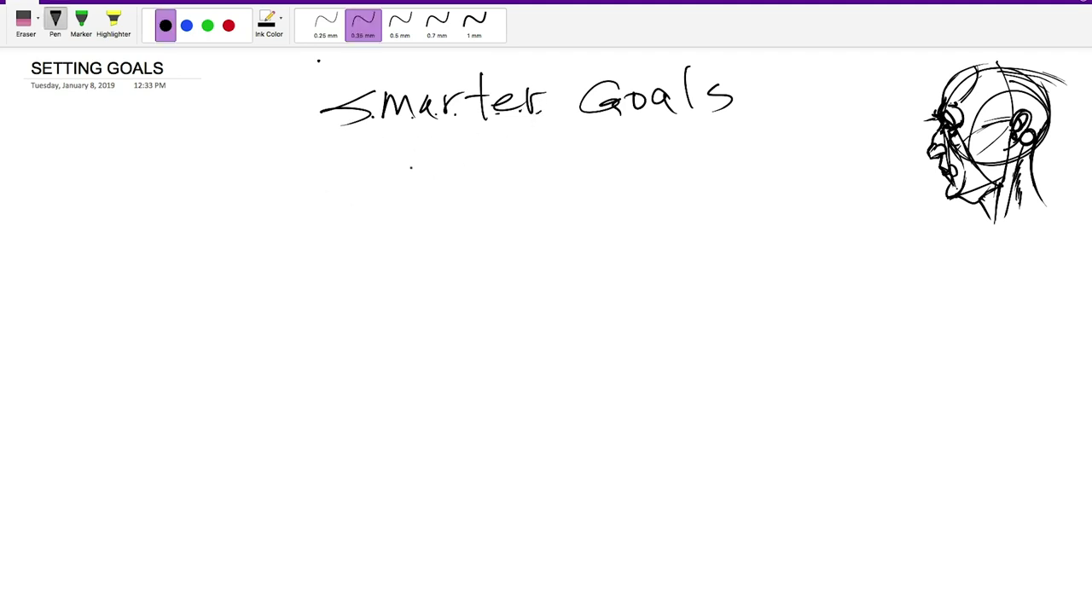
# Handwrite the word "Specific" below the "Smarter Goals" heading.
pyautogui.moveTo(406, 163); pyautogui.dragTo(372, 208)
pyautogui.moveTo(420, 182)
pyautogui.mouseDown()
pyautogui.moveTo(437, 200)
pyautogui.moveTo(499, 200)
pyautogui.mouseUp()
pyautogui.moveTo(513, 154); pyautogui.dragTo(508, 208)
pyautogui.moveTo(503, 183)
pyautogui.mouseDown()
pyautogui.moveTo(532, 178)
pyautogui.moveTo(534, 200)
pyautogui.mouseUp()
pyautogui.moveTo(570, 176); pyautogui.dragTo(572, 191)
pyautogui.moveTo(527, 153); pyautogui.dragTo(539, 151)
pyautogui.click(485, 146)
pyautogui.click(474, 216)
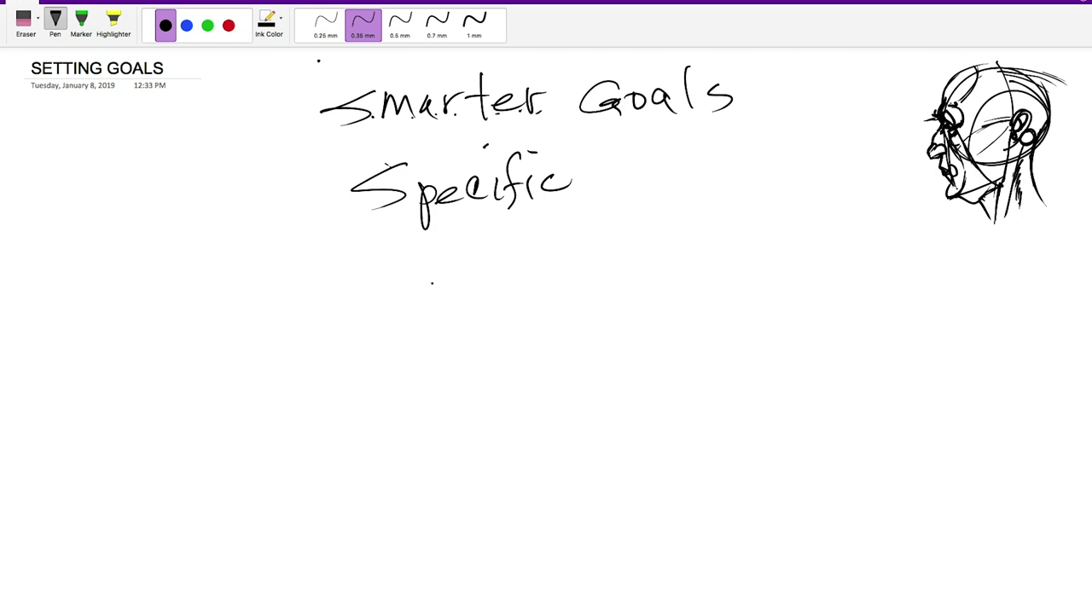
# Handwrite the word "Measurable" below "Specific".
pyautogui.moveTo(372, 240)
pyautogui.mouseDown()
pyautogui.moveTo(405, 284)
pyautogui.moveTo(440, 262)
pyautogui.moveTo(445, 274)
pyautogui.moveTo(477, 251)
pyautogui.moveTo(465, 274)
pyautogui.moveTo(544, 268)
pyautogui.mouseUp()
pyautogui.moveTo(557, 227)
pyautogui.mouseDown()
pyautogui.moveTo(555, 269)
pyautogui.moveTo(570, 257)
pyautogui.mouseUp()
pyautogui.moveTo(583, 225)
pyautogui.mouseDown()
pyautogui.moveTo(585, 267)
pyautogui.moveTo(626, 264)
pyautogui.mouseUp()
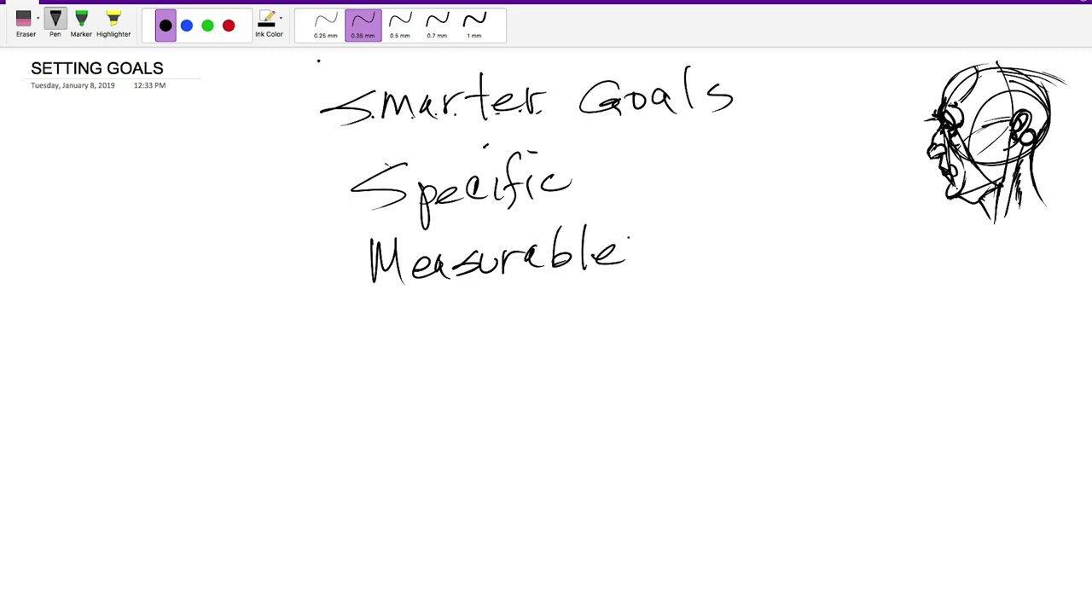
# Handwrite the word "Actionable" below "Measurable", giving its "A" a long crossbar.
pyautogui.moveTo(377, 345)
pyautogui.mouseDown()
pyautogui.moveTo(409, 341)
pyautogui.moveTo(404, 331)
pyautogui.mouseUp()
pyautogui.moveTo(430, 322)
pyautogui.mouseDown()
pyautogui.moveTo(421, 334)
pyautogui.moveTo(440, 341)
pyautogui.mouseUp()
pyautogui.moveTo(451, 295)
pyautogui.mouseDown()
pyautogui.moveTo(447, 344)
pyautogui.moveTo(458, 320)
pyautogui.mouseUp()
pyautogui.moveTo(464, 322)
pyautogui.mouseDown()
pyautogui.moveTo(466, 341)
pyautogui.moveTo(483, 317)
pyautogui.moveTo(512, 336)
pyautogui.moveTo(542, 334)
pyautogui.mouseUp()
pyautogui.moveTo(553, 293)
pyautogui.mouseDown()
pyautogui.moveTo(547, 335)
pyautogui.moveTo(573, 335)
pyautogui.mouseUp()
pyautogui.moveTo(582, 324); pyautogui.dragTo(609, 326)
pyautogui.click(464, 289)
pyautogui.press('Escape')
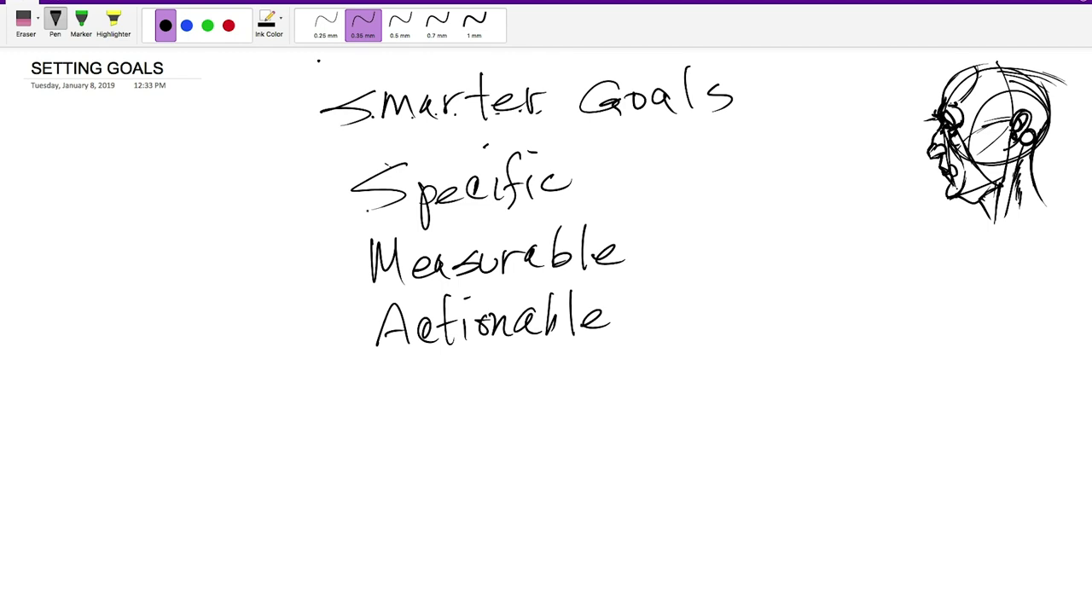
pyautogui.moveTo(391, 205); pyautogui.dragTo(355, 211)
pyautogui.moveTo(368, 344); pyautogui.dragTo(418, 326)
# Handwrite the word "Risky" below "Actionable".
pyautogui.moveTo(387, 374)
pyautogui.mouseDown()
pyautogui.moveTo(388, 424)
pyautogui.moveTo(370, 401)
pyautogui.moveTo(414, 383)
pyautogui.moveTo(368, 408)
pyautogui.mouseUp()
pyautogui.press('super+z')
pyautogui.moveTo(398, 394); pyautogui.dragTo(427, 418)
pyautogui.moveTo(471, 387)
pyautogui.mouseDown()
pyautogui.moveTo(437, 402)
pyautogui.moveTo(478, 407)
pyautogui.mouseUp()
pyautogui.moveTo(490, 365)
pyautogui.mouseDown()
pyautogui.moveTo(487, 408)
pyautogui.moveTo(495, 403)
pyautogui.mouseUp()
pyautogui.moveTo(515, 382)
pyautogui.mouseDown()
pyautogui.moveTo(474, 403)
pyautogui.moveTo(541, 399)
pyautogui.mouseUp()
pyautogui.moveTo(547, 375); pyautogui.dragTo(510, 440)
pyautogui.moveTo(447, 410); pyautogui.dragTo(474, 402)
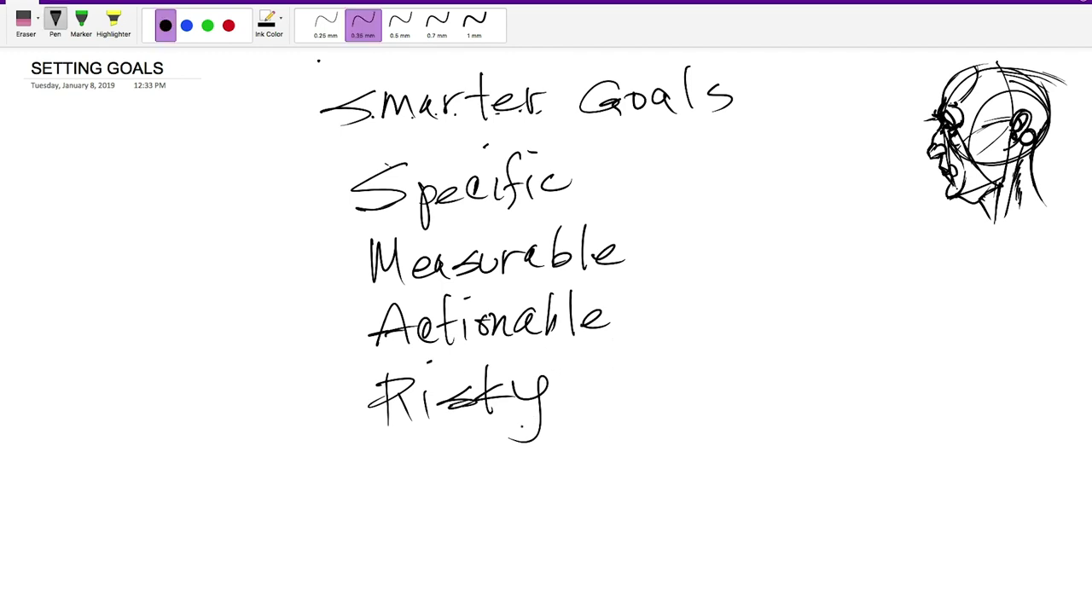
# Handwrite the words "Time Keyed" below "Risky".
pyautogui.moveTo(373, 447)
pyautogui.mouseDown()
pyautogui.moveTo(426, 444)
pyautogui.moveTo(398, 484)
pyautogui.moveTo(419, 484)
pyautogui.mouseUp()
pyautogui.moveTo(429, 483)
pyautogui.mouseDown()
pyautogui.moveTo(430, 460)
pyautogui.moveTo(464, 477)
pyautogui.moveTo(505, 471)
pyautogui.mouseUp()
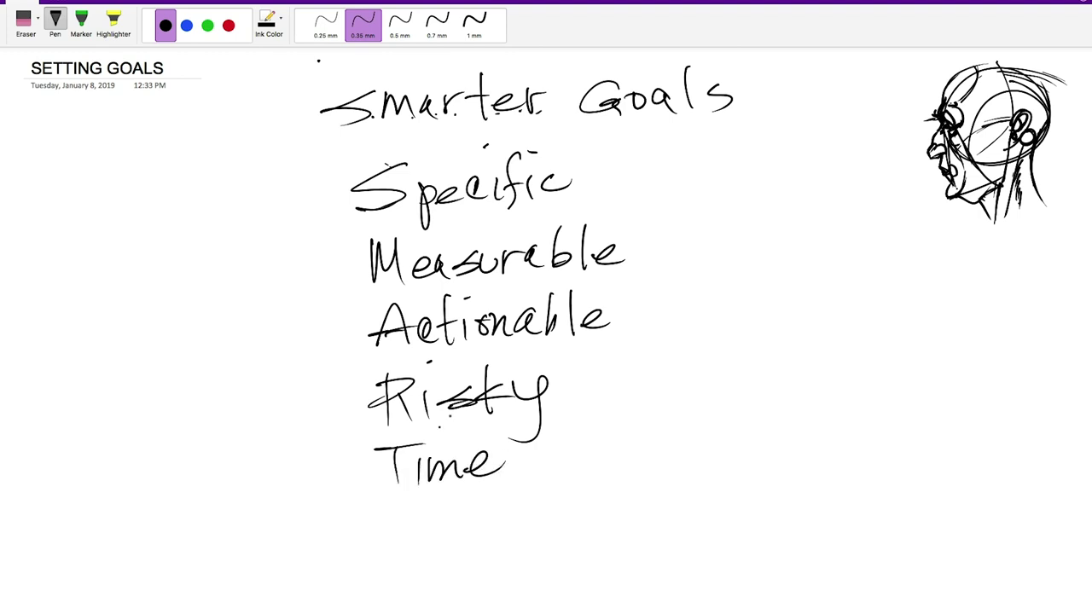
pyautogui.moveTo(553, 416); pyautogui.dragTo(551, 474)
pyautogui.moveTo(576, 433)
pyautogui.mouseDown()
pyautogui.moveTo(580, 461)
pyautogui.moveTo(616, 438)
pyautogui.moveTo(605, 484)
pyautogui.moveTo(663, 444)
pyautogui.moveTo(684, 411)
pyautogui.mouseUp()
pyautogui.click(721, 460)
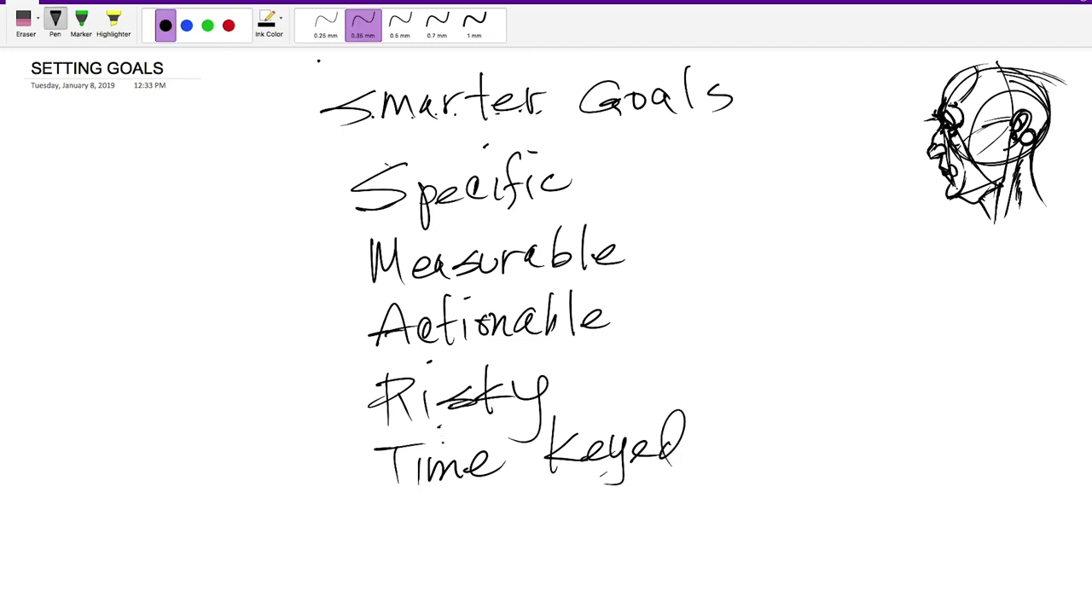
# Handwrite the word "Exciting" below "Time Keyed".
pyautogui.moveTo(401, 503)
pyautogui.mouseDown()
pyautogui.moveTo(396, 536)
pyautogui.moveTo(432, 494)
pyautogui.moveTo(421, 514)
pyautogui.mouseUp()
pyautogui.moveTo(423, 506)
pyautogui.mouseDown()
pyautogui.moveTo(448, 522)
pyautogui.moveTo(426, 532)
pyautogui.mouseUp()
pyautogui.moveTo(475, 503)
pyautogui.mouseDown()
pyautogui.moveTo(471, 513)
pyautogui.moveTo(493, 516)
pyautogui.mouseUp()
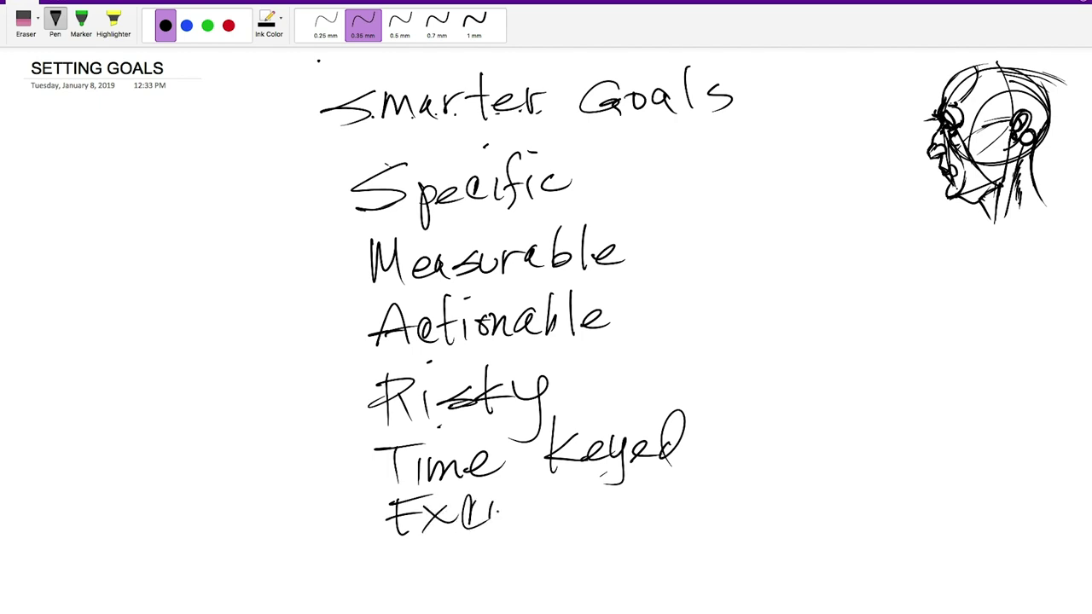
pyautogui.moveTo(515, 481)
pyautogui.mouseDown()
pyautogui.moveTo(517, 528)
pyautogui.moveTo(539, 510)
pyautogui.mouseUp()
pyautogui.moveTo(537, 498)
pyautogui.mouseDown()
pyautogui.moveTo(543, 524)
pyautogui.moveTo(568, 524)
pyautogui.moveTo(589, 545)
pyautogui.moveTo(556, 549)
pyautogui.mouseUp()
pyautogui.click(489, 480)
pyautogui.moveTo(578, 498); pyautogui.dragTo(589, 499)
pyautogui.press('Escape')
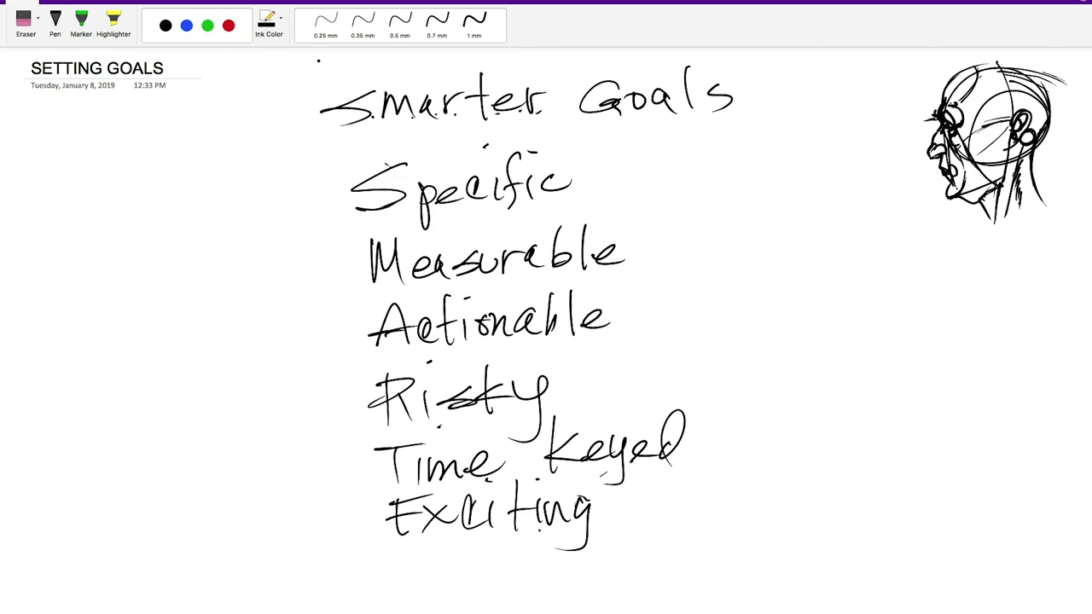
# Handwrite the word "Relevant" below "Exciting" as the final item of the acronym list.
pyautogui.click(419, 539)
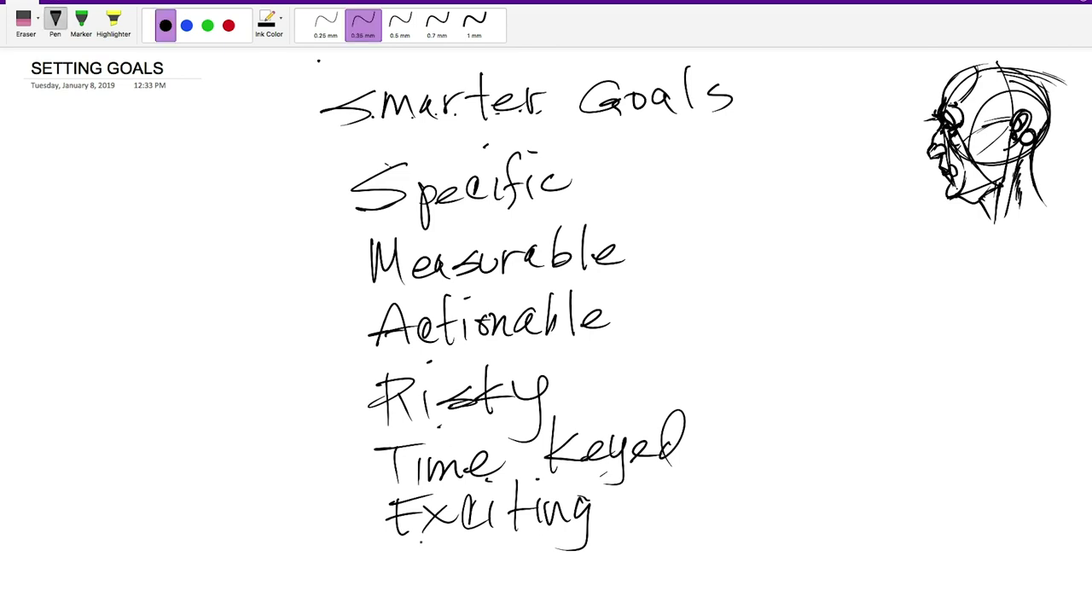
pyautogui.moveTo(401, 550); pyautogui.dragTo(399, 590)
pyautogui.moveTo(397, 556)
pyautogui.mouseDown()
pyautogui.moveTo(418, 587)
pyautogui.moveTo(462, 574)
pyautogui.mouseUp()
pyautogui.moveTo(471, 534)
pyautogui.mouseDown()
pyautogui.moveTo(467, 587)
pyautogui.moveTo(524, 556)
pyautogui.moveTo(546, 578)
pyautogui.moveTo(587, 562)
pyautogui.mouseUp()
pyautogui.click(533, 578)
pyautogui.press('super+z')
pyautogui.press('super+z')
pyautogui.moveTo(607, 524)
pyautogui.mouseDown()
pyautogui.moveTo(603, 579)
pyautogui.moveTo(633, 542)
pyautogui.mouseUp()
pyautogui.press('Escape')
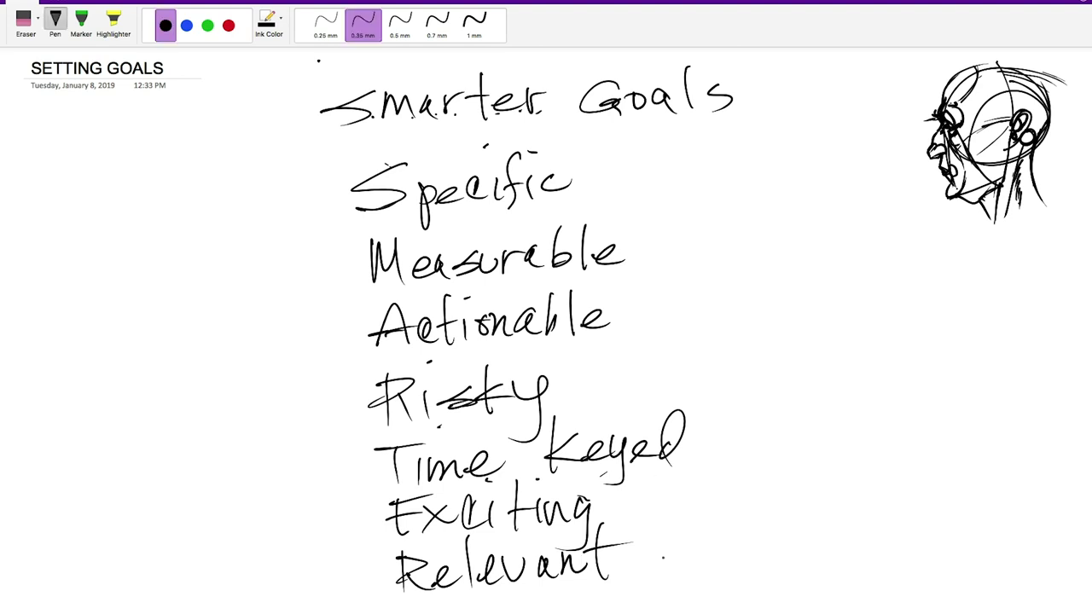
# Handwrite "(value)" in parentheses after the word "Relevant".
pyautogui.moveTo(662, 517); pyautogui.dragTo(657, 582)
pyautogui.press('super+z')
pyautogui.moveTo(661, 517); pyautogui.dragTo(657, 585)
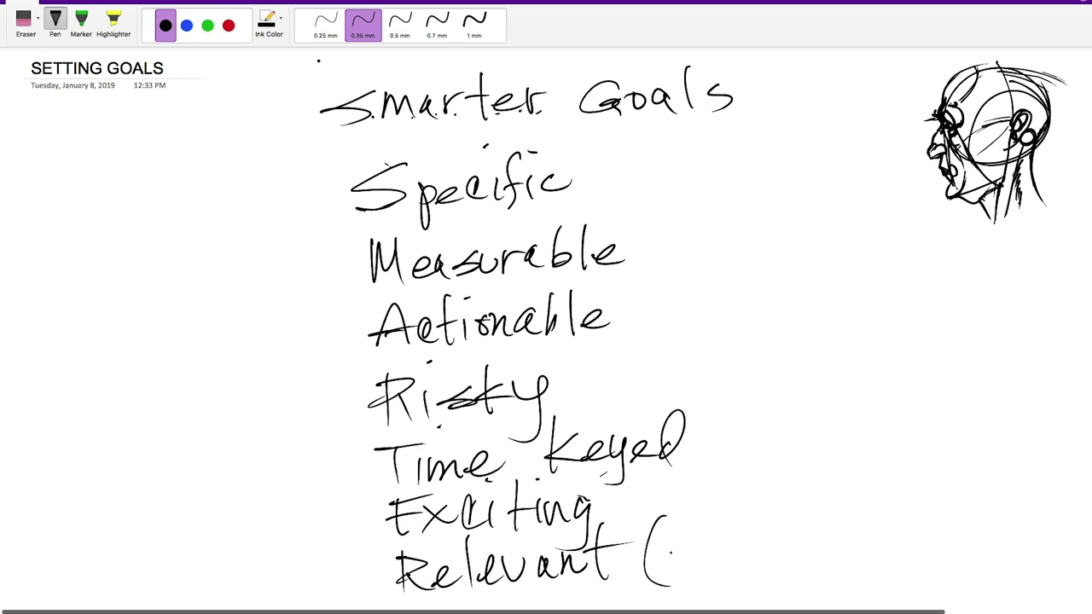
pyautogui.moveTo(664, 542)
pyautogui.mouseDown()
pyautogui.moveTo(681, 538)
pyautogui.moveTo(698, 567)
pyautogui.mouseUp()
pyautogui.moveTo(713, 513)
pyautogui.mouseDown()
pyautogui.moveTo(720, 564)
pyautogui.moveTo(724, 542)
pyautogui.moveTo(774, 563)
pyautogui.mouseUp()
pyautogui.moveTo(764, 513); pyautogui.dragTo(761, 576)
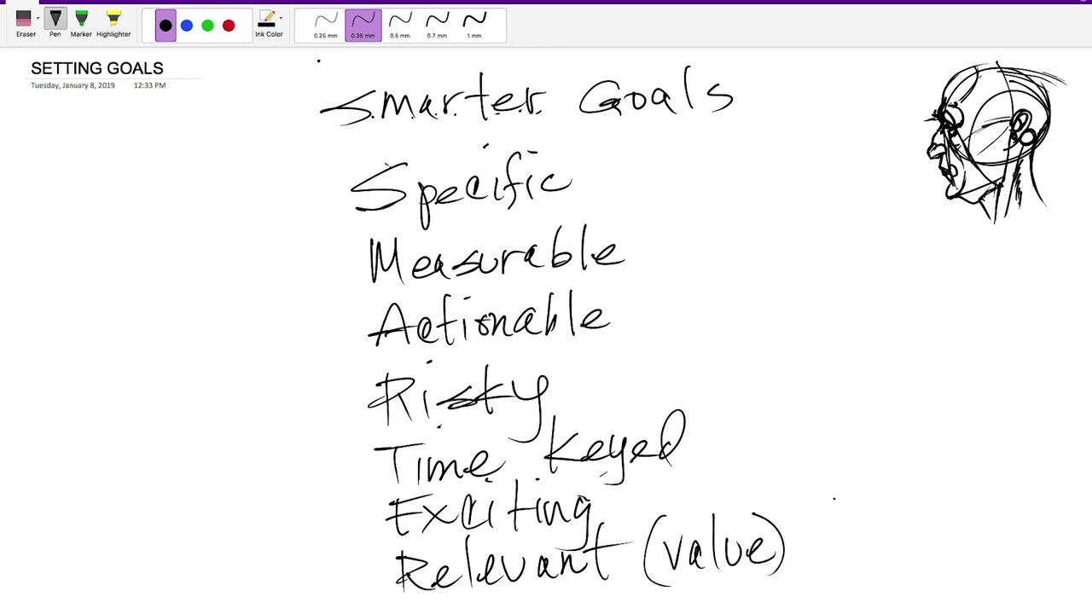
# Handwrite the letters A, B, C and D in a row after "(value)" and circle the A.
pyautogui.moveTo(806, 537); pyautogui.dragTo(831, 524)
pyautogui.moveTo(812, 506)
pyautogui.mouseDown()
pyautogui.moveTo(833, 506)
pyautogui.moveTo(858, 532)
pyautogui.mouseUp()
pyautogui.moveTo(851, 515)
pyautogui.mouseDown()
pyautogui.moveTo(875, 529)
pyautogui.moveTo(938, 527)
pyautogui.mouseUp()
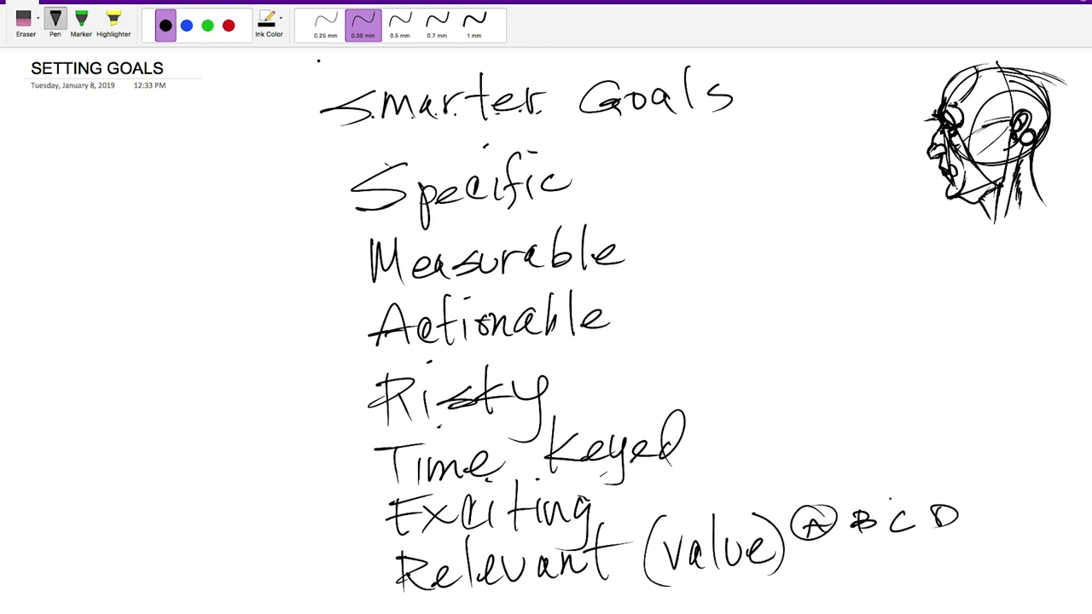
# Draw a triangle above the A B C D row and write the letter A over its peak.
pyautogui.moveTo(809, 495)
pyautogui.mouseDown()
pyautogui.moveTo(867, 410)
pyautogui.moveTo(919, 489)
pyautogui.moveTo(882, 496)
pyautogui.moveTo(930, 493)
pyautogui.mouseUp()
pyautogui.moveTo(863, 415); pyautogui.dragTo(921, 492)
pyautogui.moveTo(852, 405); pyautogui.dragTo(877, 394)
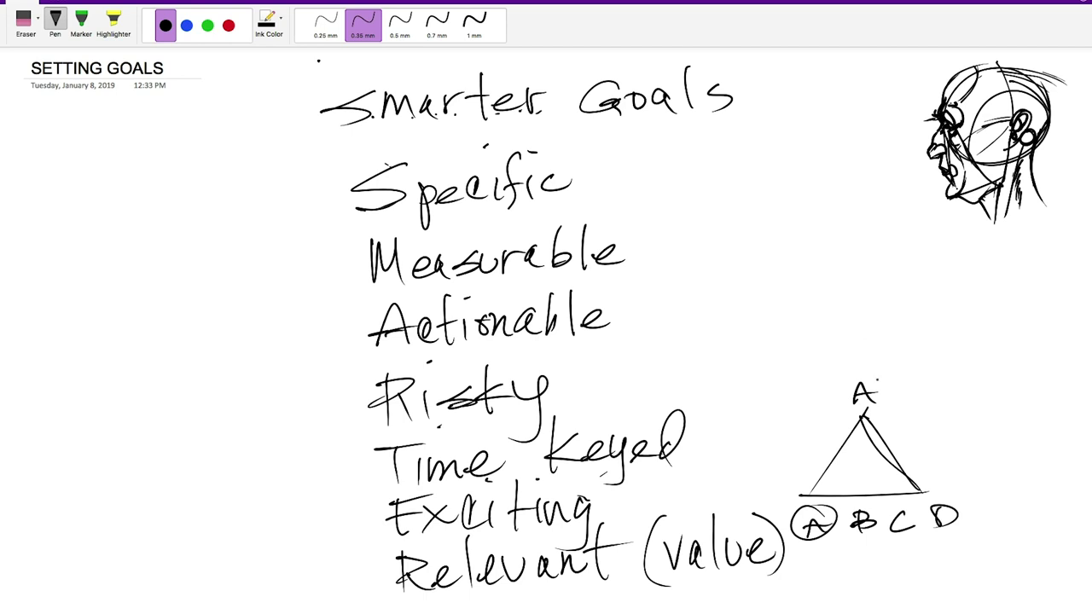
# Fill the triangle with horizontal rung lines and circle the A above its peak.
pyautogui.moveTo(806, 482)
pyautogui.mouseDown()
pyautogui.moveTo(916, 480)
pyautogui.moveTo(848, 471)
pyautogui.moveTo(908, 469)
pyautogui.mouseUp()
pyautogui.moveTo(822, 460); pyautogui.dragTo(904, 456)
pyautogui.moveTo(832, 452)
pyautogui.mouseDown()
pyautogui.moveTo(874, 449)
pyautogui.moveTo(865, 432)
pyautogui.mouseUp()
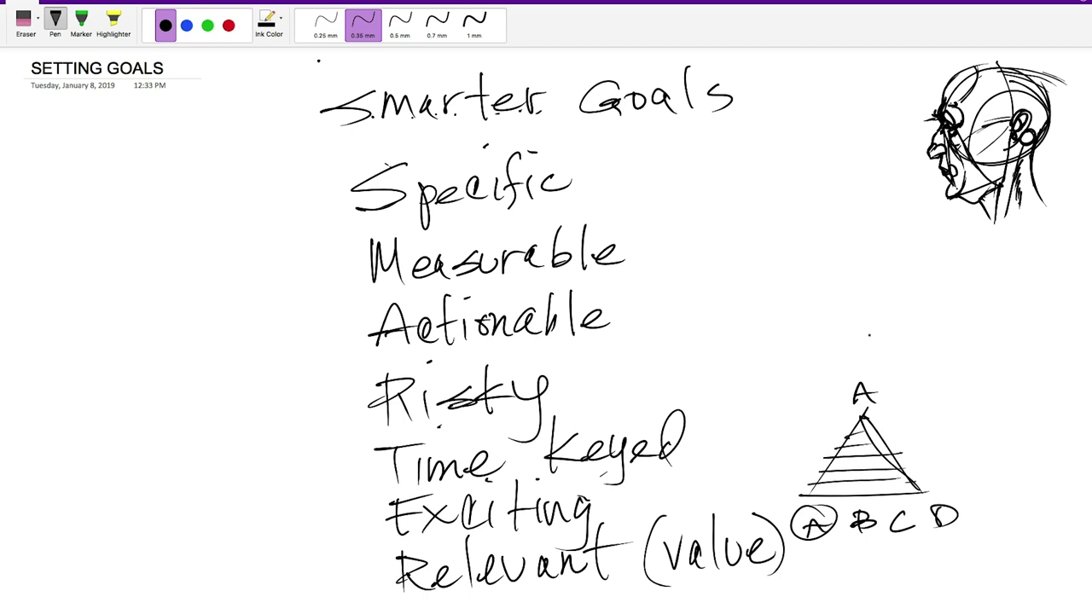
pyautogui.moveTo(870, 360)
pyautogui.mouseDown()
pyautogui.moveTo(839, 381)
pyautogui.moveTo(866, 359)
pyautogui.mouseUp()
pyautogui.press('Escape')
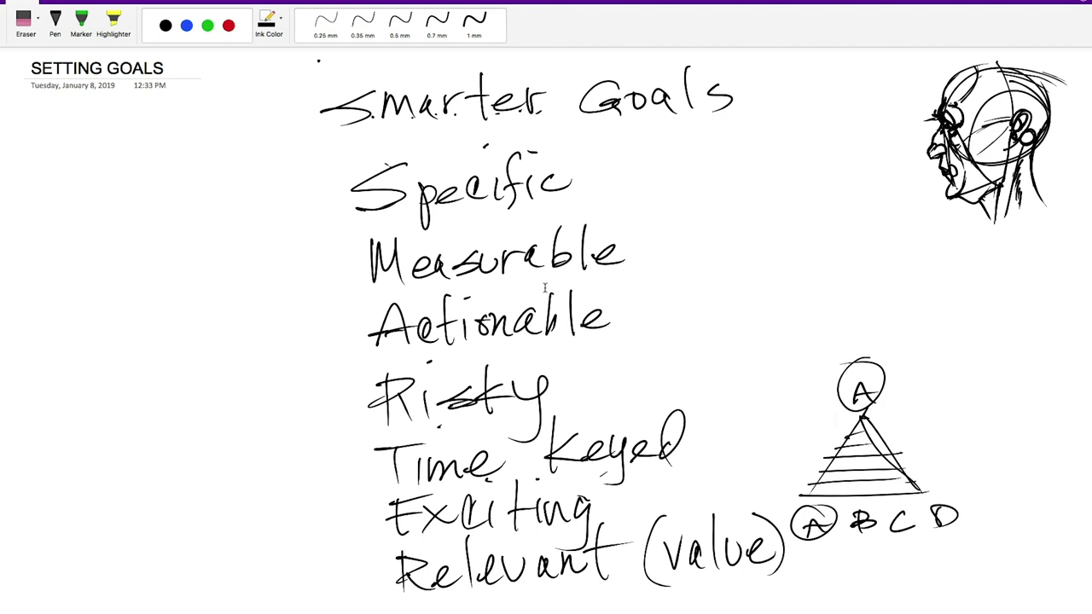
# Select the handwritten "Smarter Goals" notes together with the triangle sketch and delete them.
pyautogui.click(963, 503)
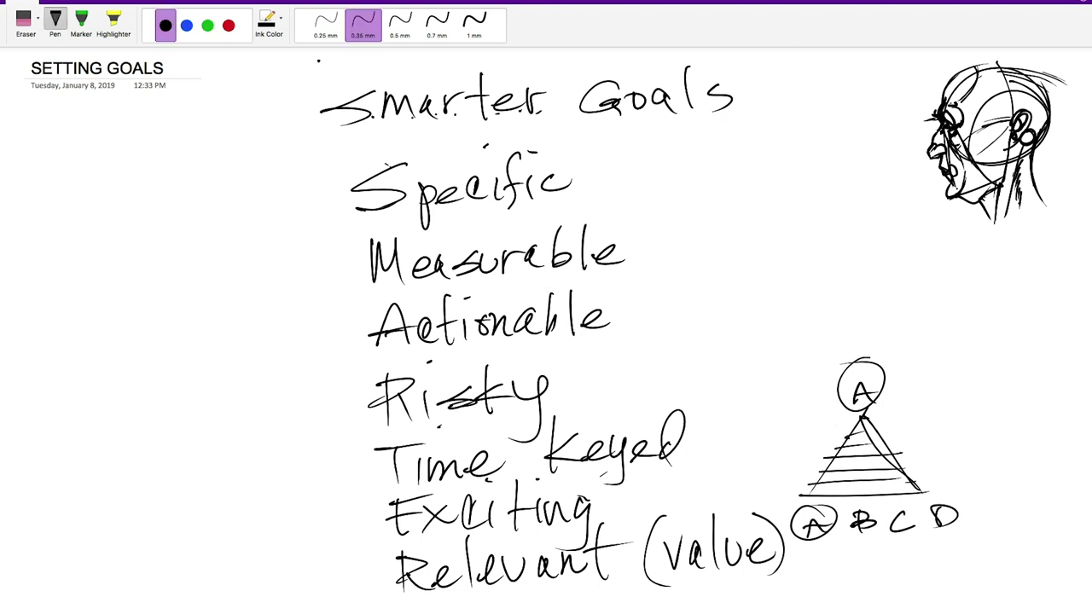
pyautogui.moveTo(282, 109)
pyautogui.mouseDown()
pyautogui.moveTo(341, 492)
pyautogui.moveTo(628, 592)
pyautogui.moveTo(975, 427)
pyautogui.moveTo(751, 68)
pyautogui.mouseUp()
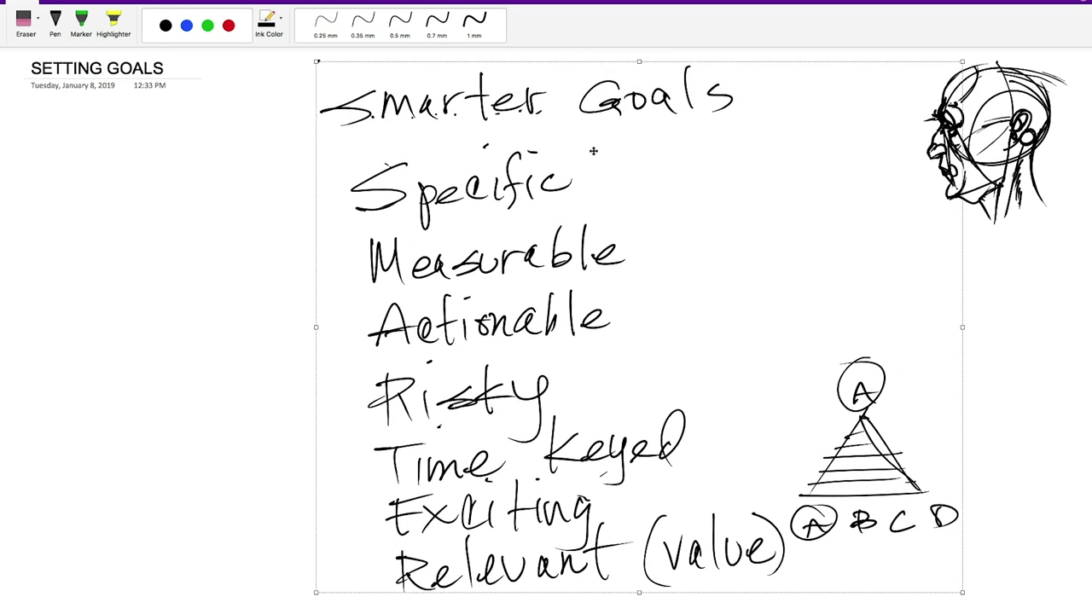
pyautogui.press('BackSpace')
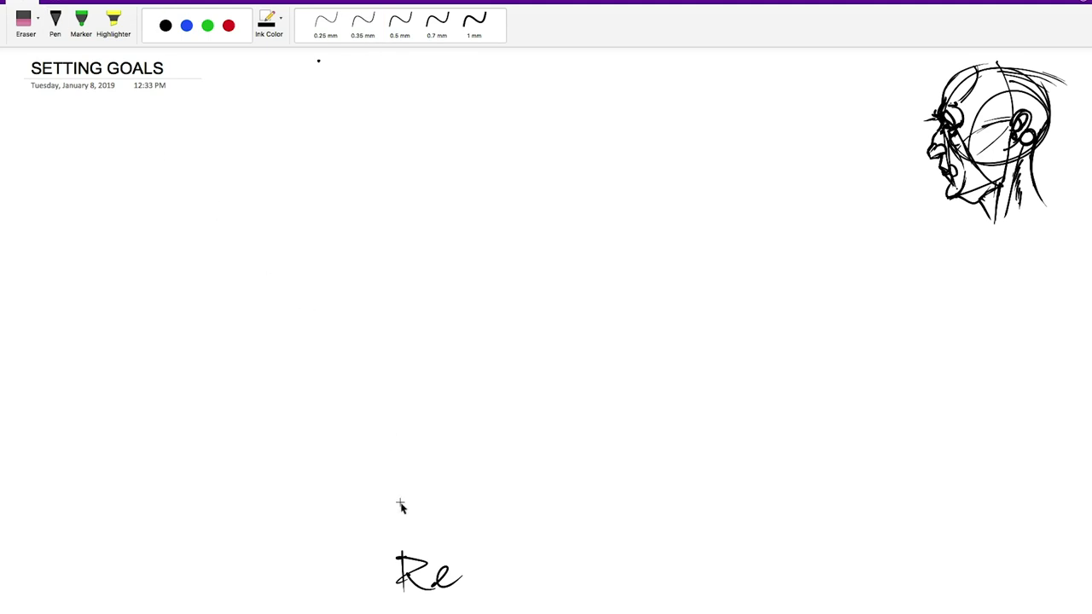
# Select the leftover handwritten "Re" and delete it, leaving the note area blank below the page title.
pyautogui.moveTo(402, 506)
pyautogui.mouseDown()
pyautogui.moveTo(463, 592)
pyautogui.moveTo(463, 473)
pyautogui.mouseUp()
pyautogui.press('BackSpace')
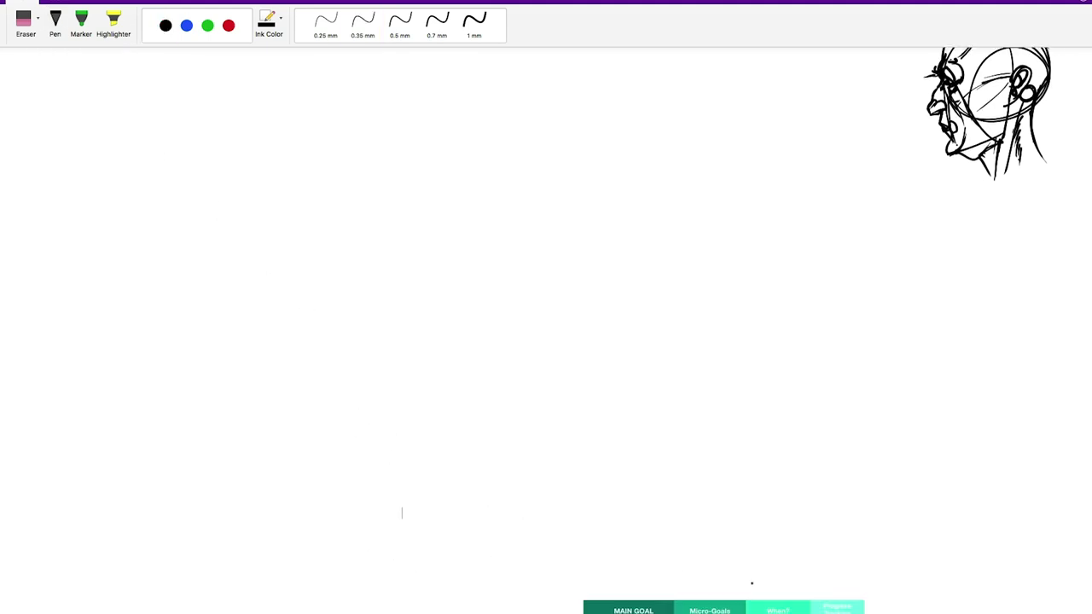
pyautogui.scroll(3, 509, 332)
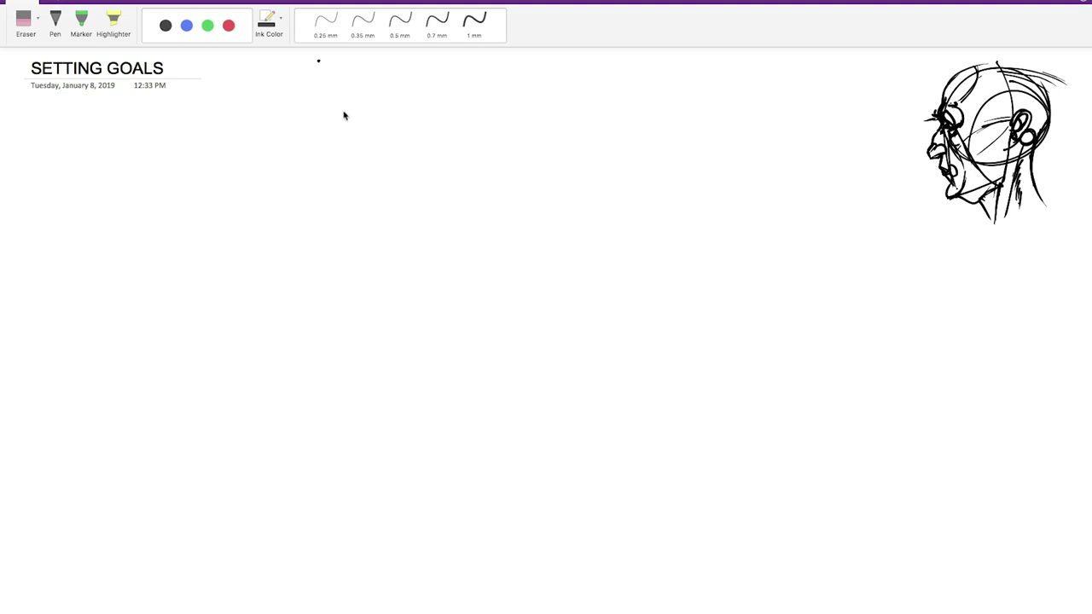
# Handwrite the heading "FOCUS" below the title line with the black 0.35 mm pen.
pyautogui.click(328, 21)
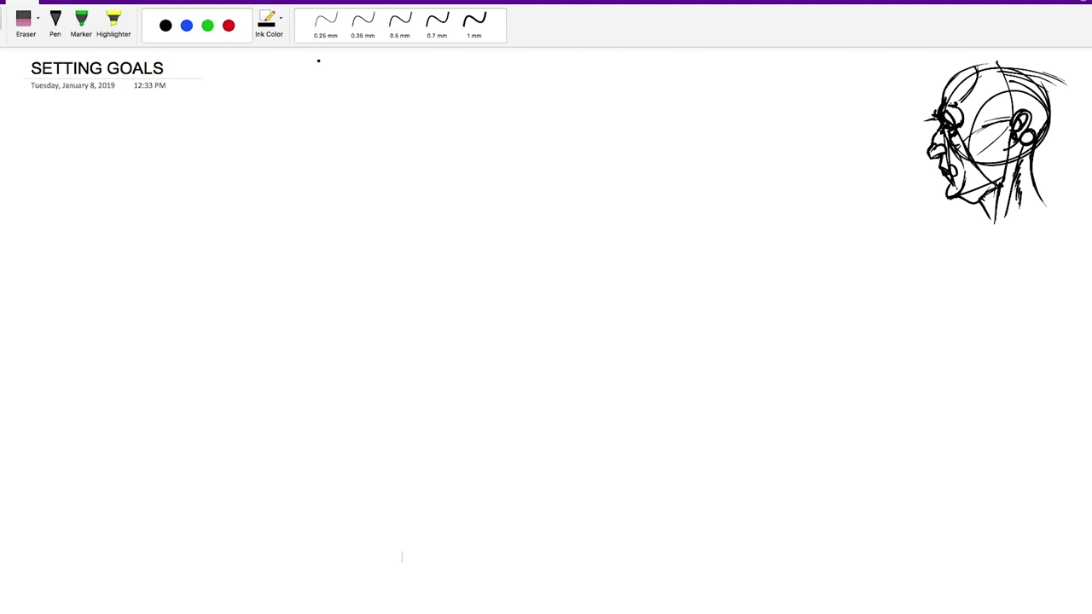
pyautogui.click(56, 17)
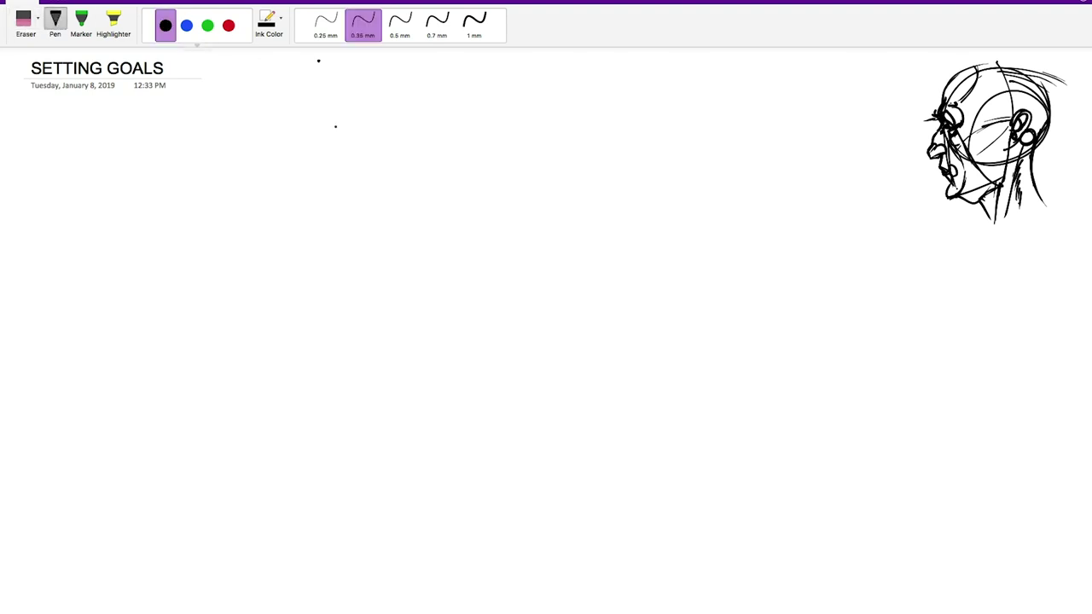
pyautogui.moveTo(305, 104)
pyautogui.mouseDown()
pyautogui.moveTo(311, 162)
pyautogui.moveTo(348, 104)
pyautogui.mouseUp()
pyautogui.moveTo(291, 133); pyautogui.dragTo(351, 124)
pyautogui.moveTo(417, 111)
pyautogui.mouseDown()
pyautogui.moveTo(416, 132)
pyautogui.moveTo(459, 105)
pyautogui.moveTo(522, 130)
pyautogui.mouseUp()
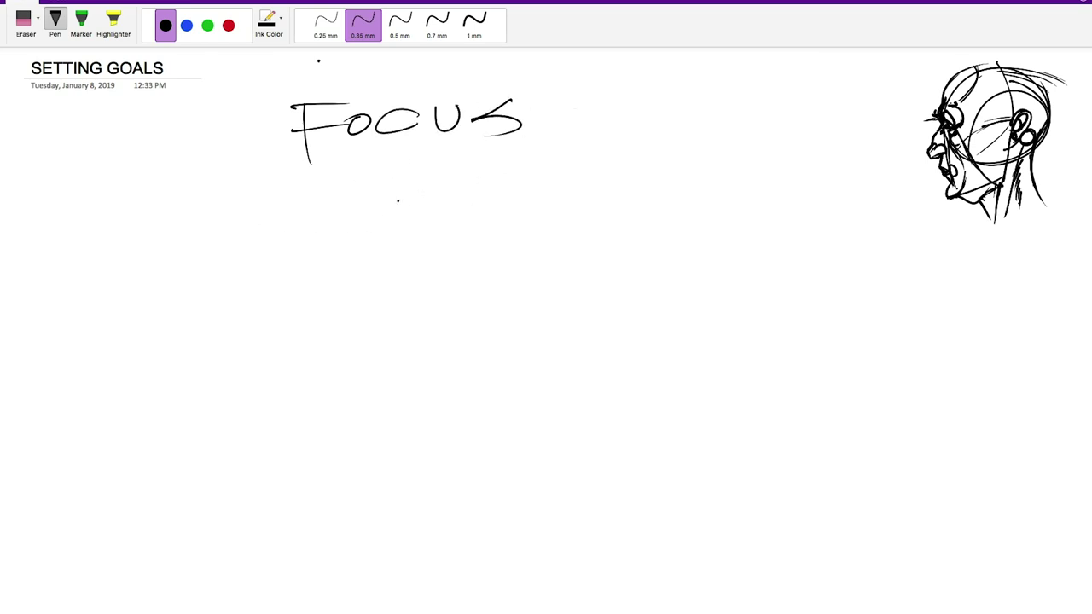
# Write "1 main goal" beneath the FOCUS heading, redoing the first strokes and adding the flag to the 1.
pyautogui.moveTo(395, 174)
pyautogui.mouseDown()
pyautogui.moveTo(396, 214)
pyautogui.moveTo(395, 171)
pyautogui.mouseUp()
pyautogui.moveTo(386, 220)
pyautogui.mouseDown()
pyautogui.moveTo(455, 189)
pyautogui.moveTo(494, 200)
pyautogui.moveTo(503, 181)
pyautogui.moveTo(518, 198)
pyautogui.moveTo(503, 199)
pyautogui.moveTo(530, 201)
pyautogui.moveTo(561, 227)
pyautogui.mouseUp()
pyautogui.press('super+z')
pyautogui.press('super+z')
pyautogui.click(498, 163)
pyautogui.moveTo(593, 180)
pyautogui.mouseDown()
pyautogui.moveTo(583, 194)
pyautogui.moveTo(596, 181)
pyautogui.mouseUp()
pyautogui.moveTo(616, 177)
pyautogui.mouseDown()
pyautogui.moveTo(607, 191)
pyautogui.moveTo(621, 199)
pyautogui.mouseUp()
pyautogui.moveTo(636, 145); pyautogui.dragTo(639, 204)
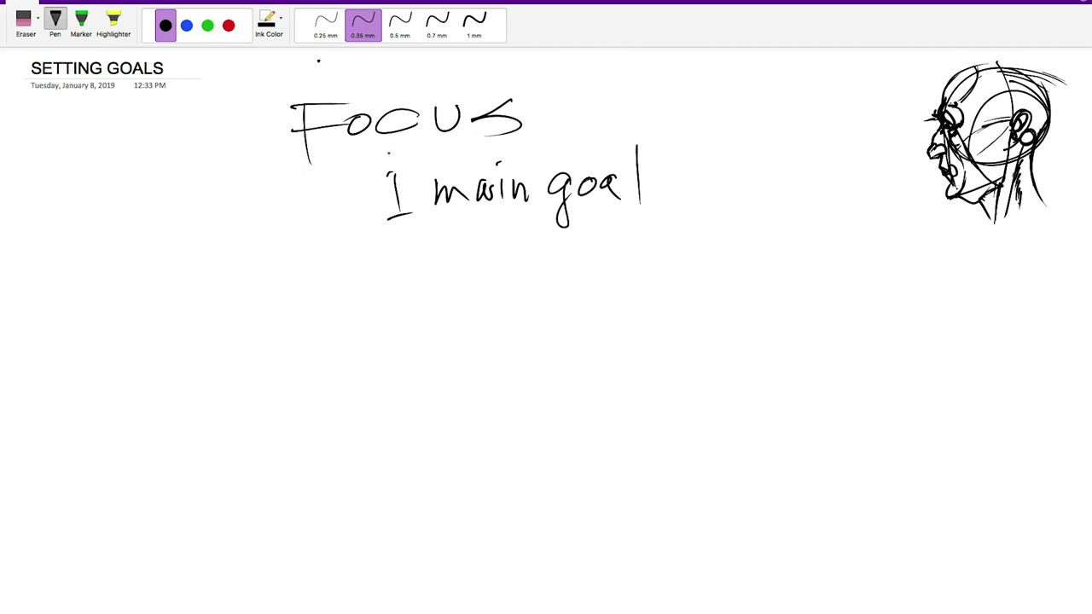
pyautogui.moveTo(383, 177); pyautogui.dragTo(394, 168)
# Write "sub goals" beside "main goal" and draw three horizontal lines under it.
pyautogui.moveTo(737, 150)
pyautogui.mouseDown()
pyautogui.moveTo(706, 165)
pyautogui.moveTo(758, 140)
pyautogui.moveTo(786, 179)
pyautogui.moveTo(806, 149)
pyautogui.moveTo(845, 158)
pyautogui.mouseUp()
pyautogui.moveTo(859, 146); pyautogui.dragTo(853, 163)
pyautogui.moveTo(714, 181); pyautogui.dragTo(849, 174)
pyautogui.moveTo(723, 196); pyautogui.dragTo(841, 192)
pyautogui.moveTo(733, 211); pyautogui.dragTo(829, 214)
pyautogui.click(806, 220)
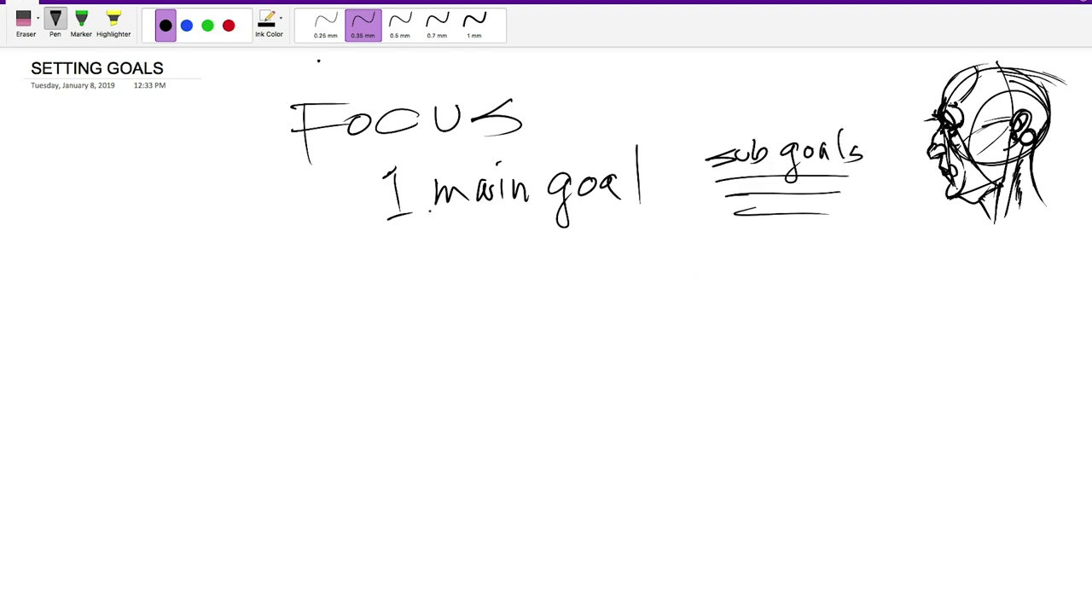
# Circle and reinforce the 1 before "main goal", and write "Why?" on the line below.
pyautogui.moveTo(413, 154)
pyautogui.mouseDown()
pyautogui.moveTo(399, 238)
pyautogui.moveTo(375, 152)
pyautogui.mouseUp()
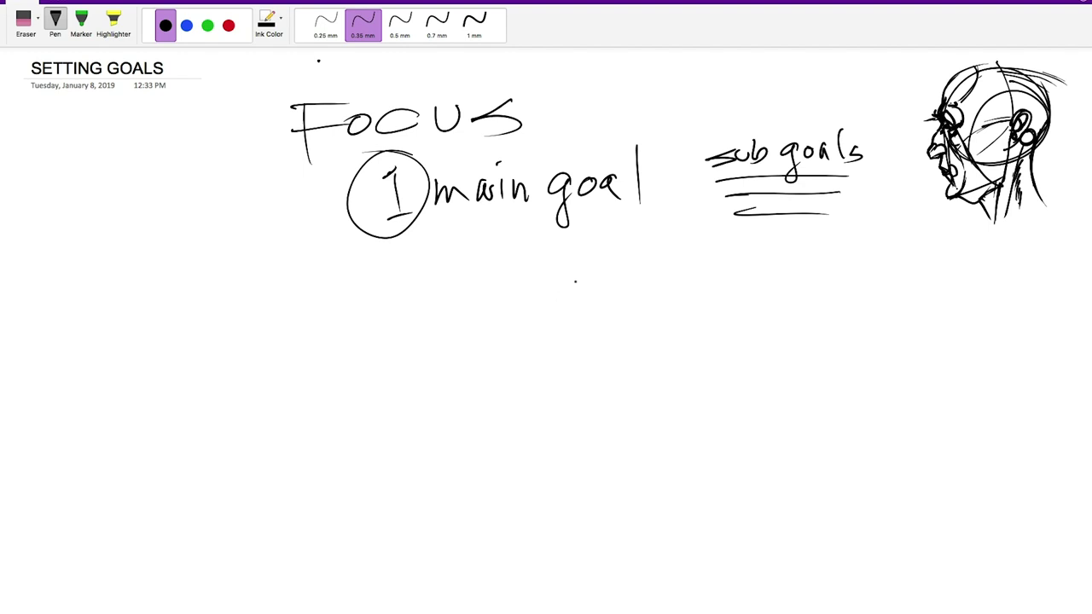
pyautogui.moveTo(394, 162)
pyautogui.mouseDown()
pyautogui.moveTo(395, 212)
pyautogui.moveTo(408, 211)
pyautogui.mouseUp()
pyautogui.moveTo(318, 285)
pyautogui.mouseDown()
pyautogui.moveTo(325, 325)
pyautogui.moveTo(334, 286)
pyautogui.moveTo(353, 282)
pyautogui.moveTo(375, 321)
pyautogui.moveTo(398, 294)
pyautogui.moveTo(390, 360)
pyautogui.mouseUp()
pyautogui.moveTo(411, 271); pyautogui.dragTo(426, 298)
pyautogui.click(428, 305)
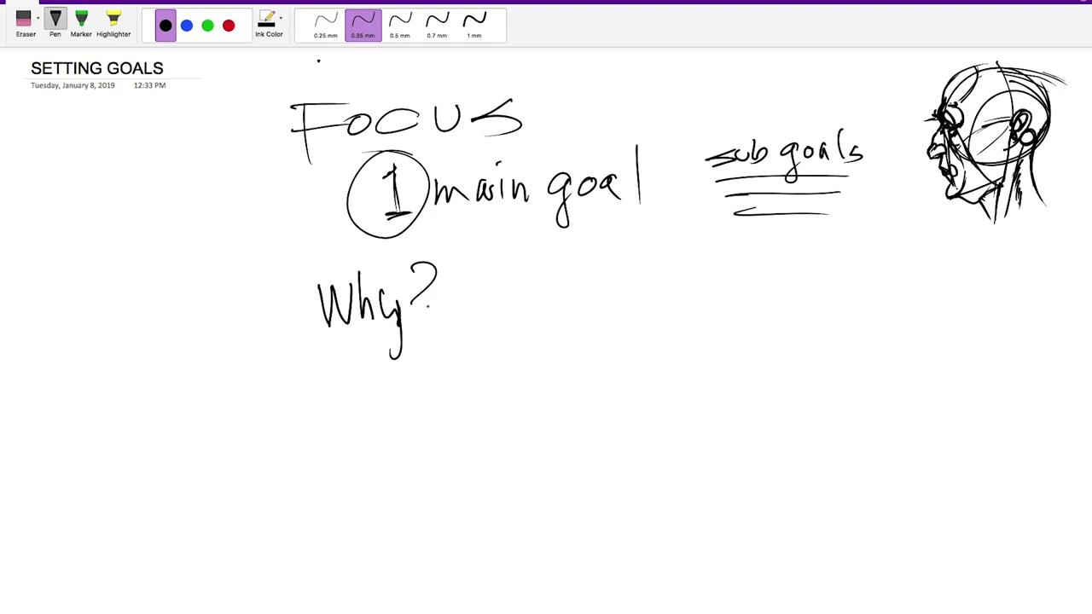
pyautogui.click(420, 320)
# Write "clear" after "Why?" and underline it twice.
pyautogui.moveTo(532, 282); pyautogui.dragTo(529, 310)
pyautogui.moveTo(544, 263)
pyautogui.mouseDown()
pyautogui.moveTo(542, 279)
pyautogui.moveTo(578, 302)
pyautogui.moveTo(614, 284)
pyautogui.mouseUp()
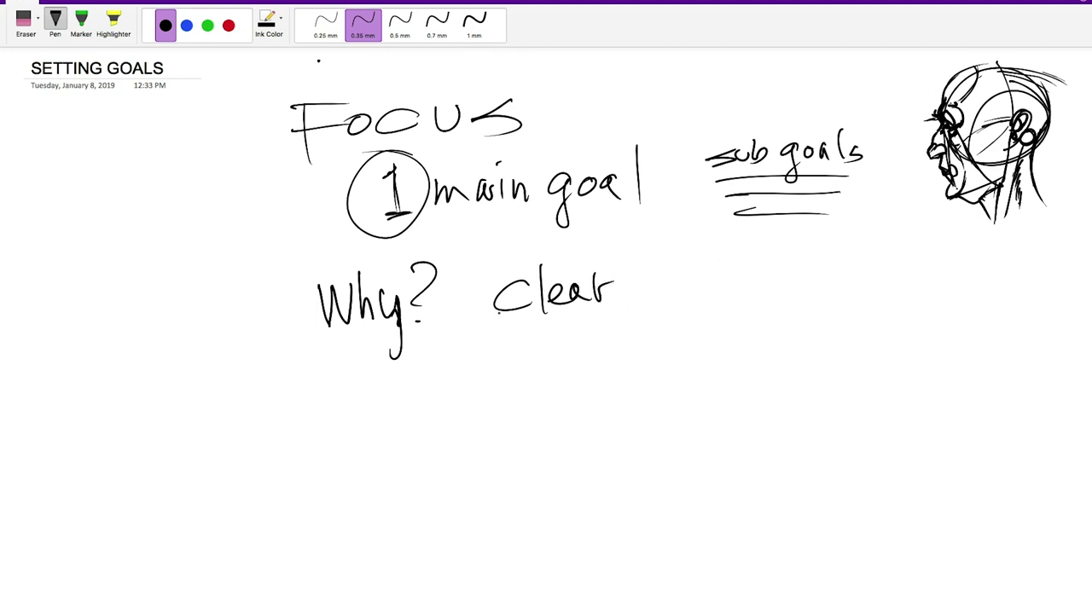
pyautogui.moveTo(483, 320); pyautogui.dragTo(633, 326)
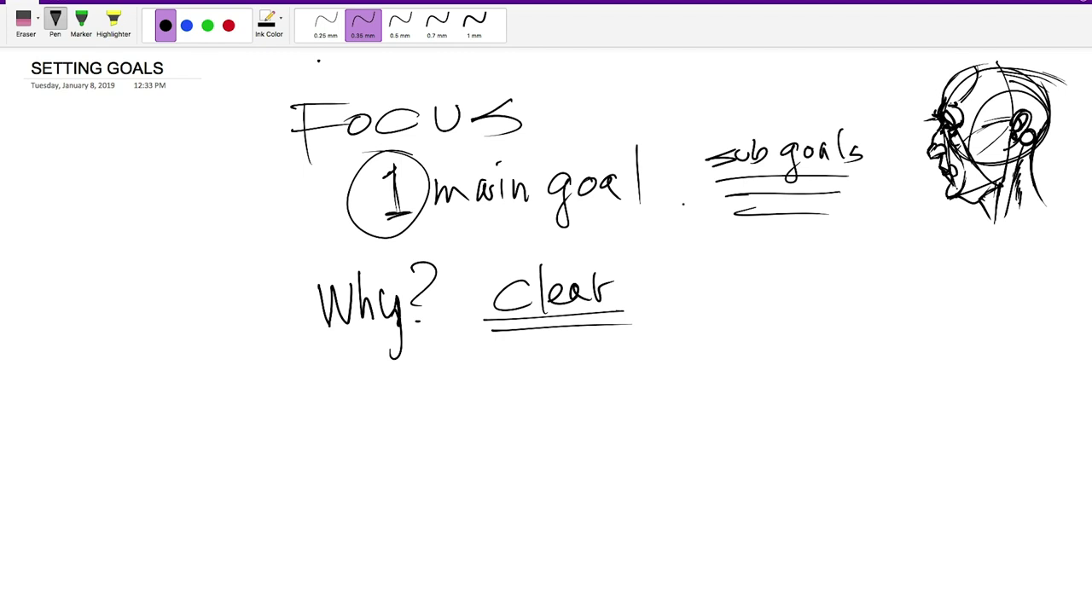
# Write "reason" after "clear" and "motiveting" directly beneath it.
pyautogui.moveTo(691, 273)
pyautogui.mouseDown()
pyautogui.moveTo(743, 288)
pyautogui.moveTo(765, 276)
pyautogui.moveTo(779, 286)
pyautogui.moveTo(805, 275)
pyautogui.moveTo(834, 292)
pyautogui.mouseUp()
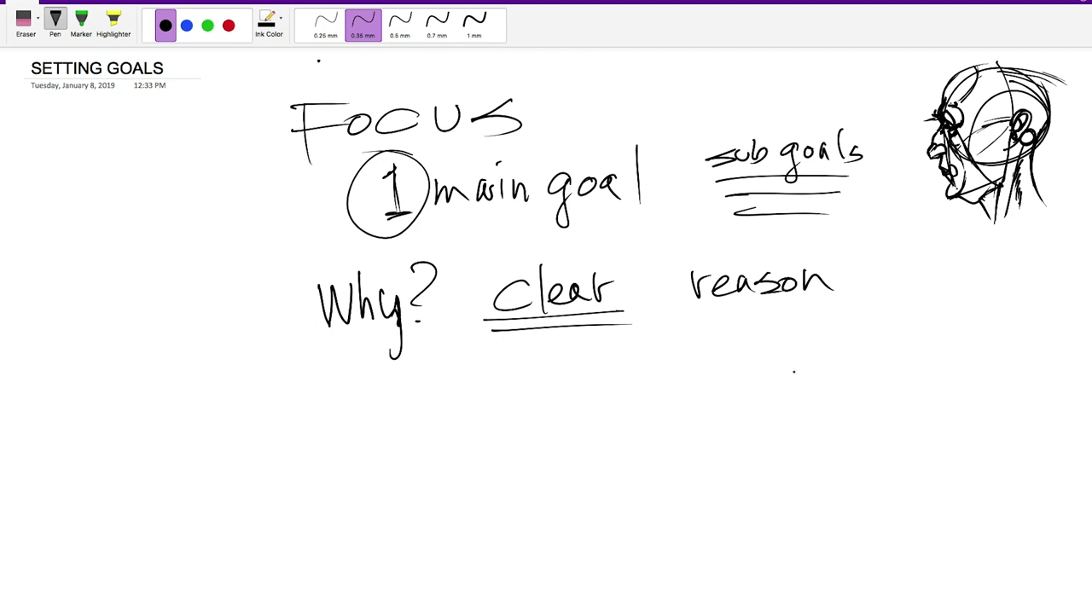
pyautogui.moveTo(694, 317)
pyautogui.mouseDown()
pyautogui.moveTo(729, 336)
pyautogui.moveTo(734, 324)
pyautogui.moveTo(754, 343)
pyautogui.mouseUp()
pyautogui.moveTo(742, 324)
pyautogui.mouseDown()
pyautogui.moveTo(772, 332)
pyautogui.moveTo(791, 316)
pyautogui.moveTo(800, 330)
pyautogui.moveTo(824, 298)
pyautogui.moveTo(815, 332)
pyautogui.mouseUp()
pyautogui.moveTo(834, 314)
pyautogui.mouseDown()
pyautogui.moveTo(836, 331)
pyautogui.moveTo(870, 326)
pyautogui.moveTo(866, 352)
pyautogui.mouseUp()
pyautogui.moveTo(759, 313); pyautogui.dragTo(760, 331)
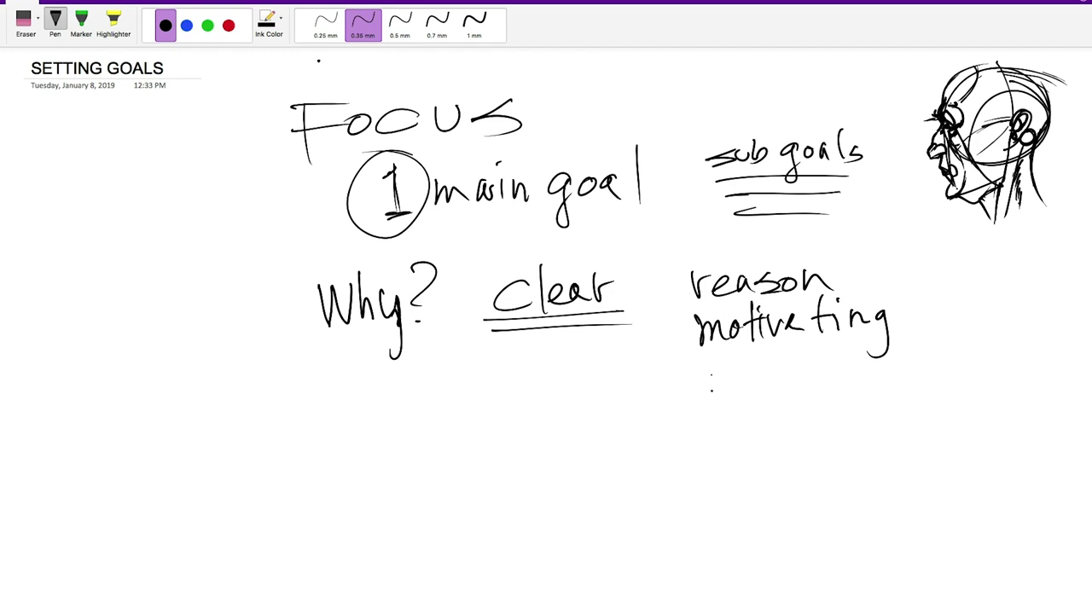
# Write "Polaris star" under "motiveting" and draw a five-pointed star below the words.
pyautogui.moveTo(710, 371); pyautogui.dragTo(712, 408)
pyautogui.moveTo(697, 375)
pyautogui.mouseDown()
pyautogui.moveTo(710, 386)
pyautogui.moveTo(739, 378)
pyautogui.mouseUp()
pyautogui.moveTo(758, 353); pyautogui.dragTo(765, 396)
pyautogui.moveTo(792, 376)
pyautogui.mouseDown()
pyautogui.moveTo(795, 392)
pyautogui.moveTo(819, 370)
pyautogui.moveTo(819, 385)
pyautogui.mouseUp()
pyautogui.moveTo(839, 363); pyautogui.dragTo(835, 391)
pyautogui.click(810, 361)
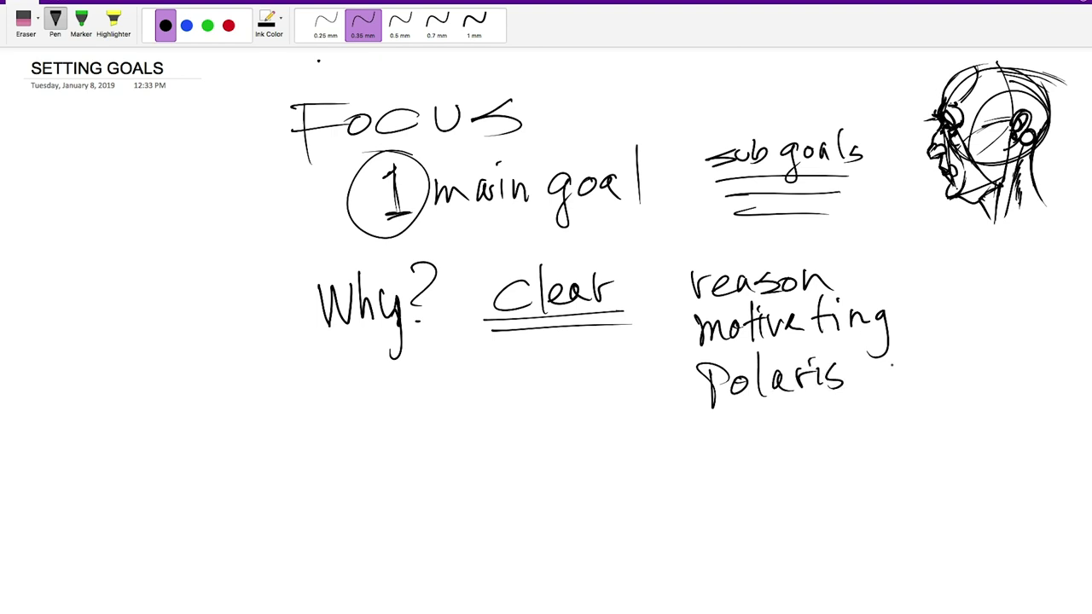
pyautogui.click(851, 388)
pyautogui.moveTo(888, 353); pyautogui.dragTo(871, 367)
pyautogui.moveTo(868, 375); pyautogui.dragTo(912, 379)
pyautogui.moveTo(890, 360)
pyautogui.mouseDown()
pyautogui.moveTo(936, 355)
pyautogui.moveTo(952, 376)
pyautogui.moveTo(986, 356)
pyautogui.mouseUp()
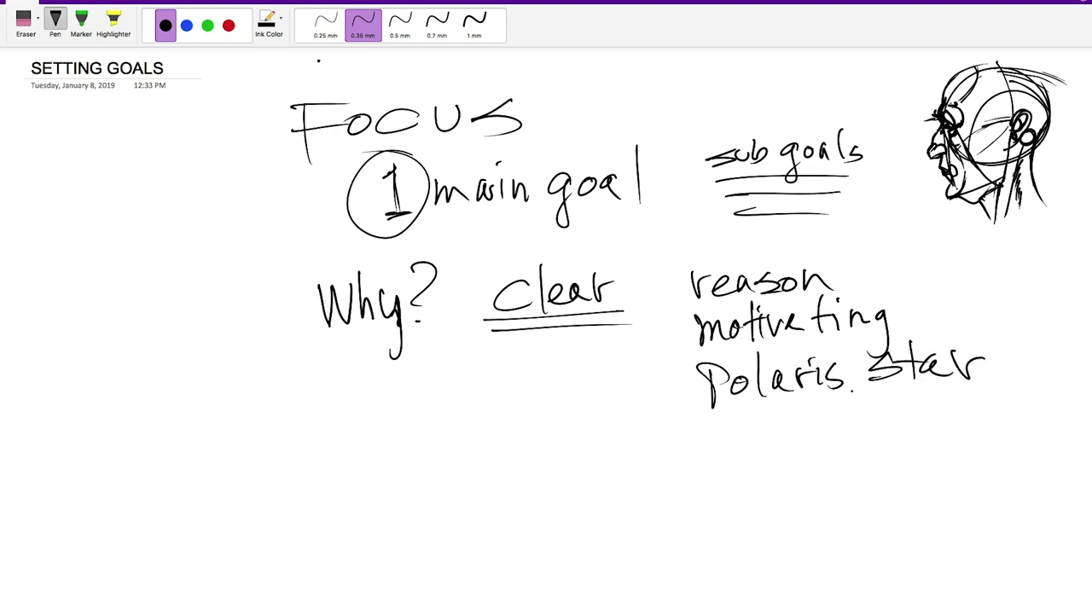
pyautogui.moveTo(827, 476)
pyautogui.mouseDown()
pyautogui.moveTo(845, 406)
pyautogui.moveTo(885, 432)
pyautogui.moveTo(806, 481)
pyautogui.mouseUp()
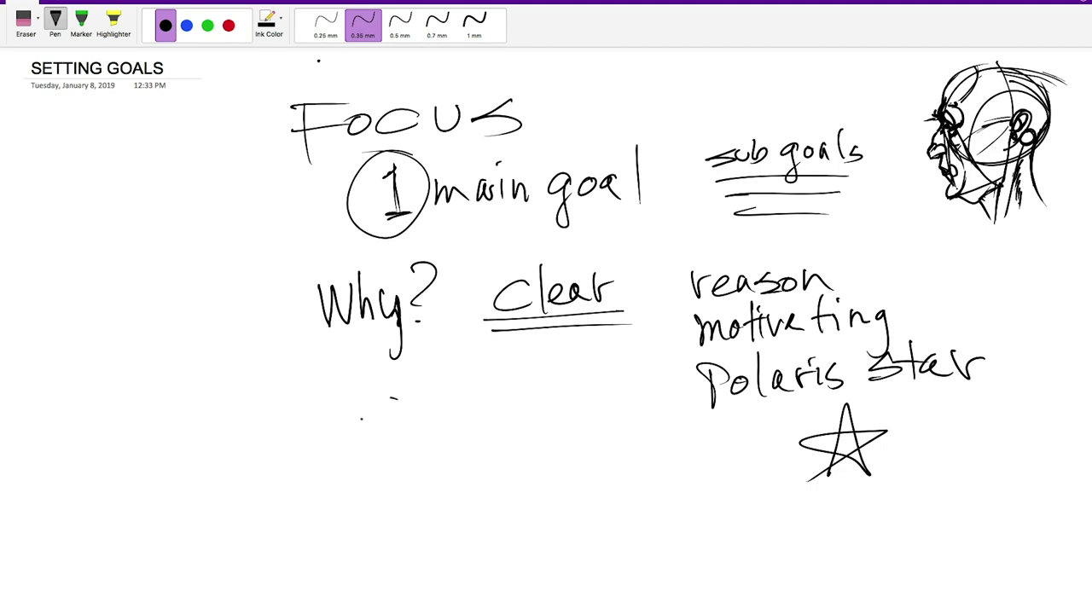
# Write "connection" below "Why?" and underline it twice.
pyautogui.moveTo(392, 398)
pyautogui.mouseDown()
pyautogui.moveTo(418, 418)
pyautogui.moveTo(425, 403)
pyautogui.moveTo(486, 416)
pyautogui.mouseUp()
pyautogui.moveTo(498, 377); pyautogui.dragTo(494, 421)
pyautogui.moveTo(484, 396)
pyautogui.mouseDown()
pyautogui.moveTo(512, 391)
pyautogui.moveTo(515, 413)
pyautogui.mouseUp()
pyautogui.moveTo(528, 396); pyautogui.dragTo(540, 396)
pyautogui.moveTo(546, 408); pyautogui.dragTo(563, 406)
pyautogui.click(521, 368)
pyautogui.moveTo(341, 430); pyautogui.dragTo(587, 419)
pyautogui.moveTo(382, 434); pyautogui.dragTo(589, 423)
# Draw a small star in front of "connection" and a curved arrow from "Why?" down to it.
pyautogui.moveTo(326, 414); pyautogui.dragTo(326, 380)
pyautogui.moveTo(327, 382); pyautogui.dragTo(349, 411)
pyautogui.moveTo(302, 314)
pyautogui.mouseDown()
pyautogui.moveTo(241, 385)
pyautogui.moveTo(292, 387)
pyautogui.moveTo(276, 408)
pyautogui.mouseUp()
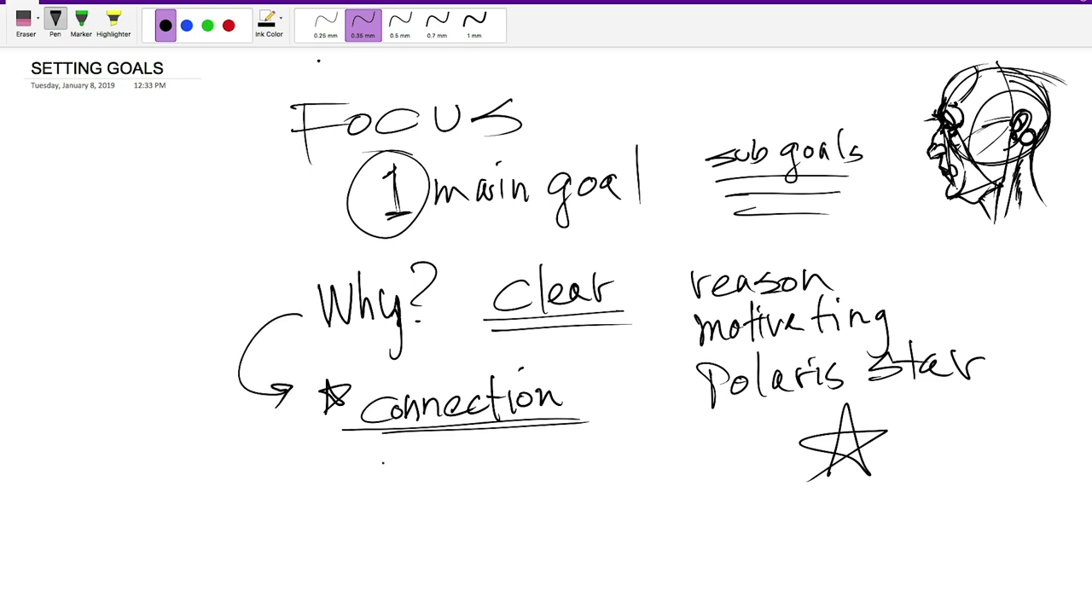
# Draw a curved arrow down from "connection" and write "goal" at its tip.
pyautogui.moveTo(305, 426)
pyautogui.mouseDown()
pyautogui.moveTo(290, 508)
pyautogui.moveTo(320, 491)
pyautogui.moveTo(368, 524)
pyautogui.mouseUp()
pyautogui.moveTo(384, 477); pyautogui.dragTo(428, 491)
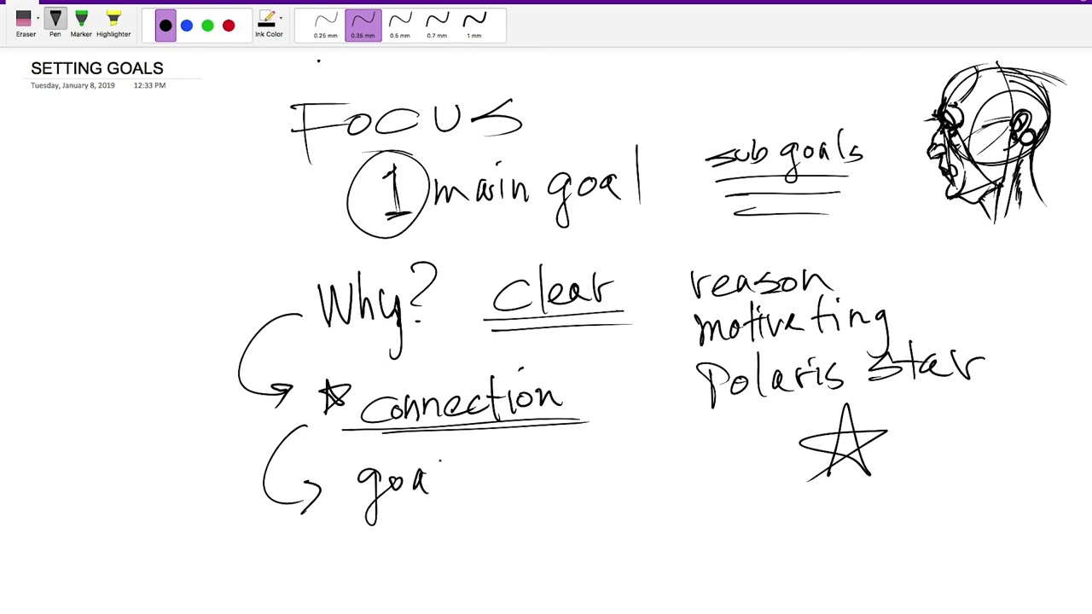
pyautogui.moveTo(443, 453); pyautogui.dragTo(442, 495)
# Circle "connection" and "Why?", and write "glue" under "connection" with an arrow pointing to "goal".
pyautogui.moveTo(590, 386)
pyautogui.mouseDown()
pyautogui.moveTo(520, 437)
pyautogui.moveTo(600, 397)
pyautogui.mouseUp()
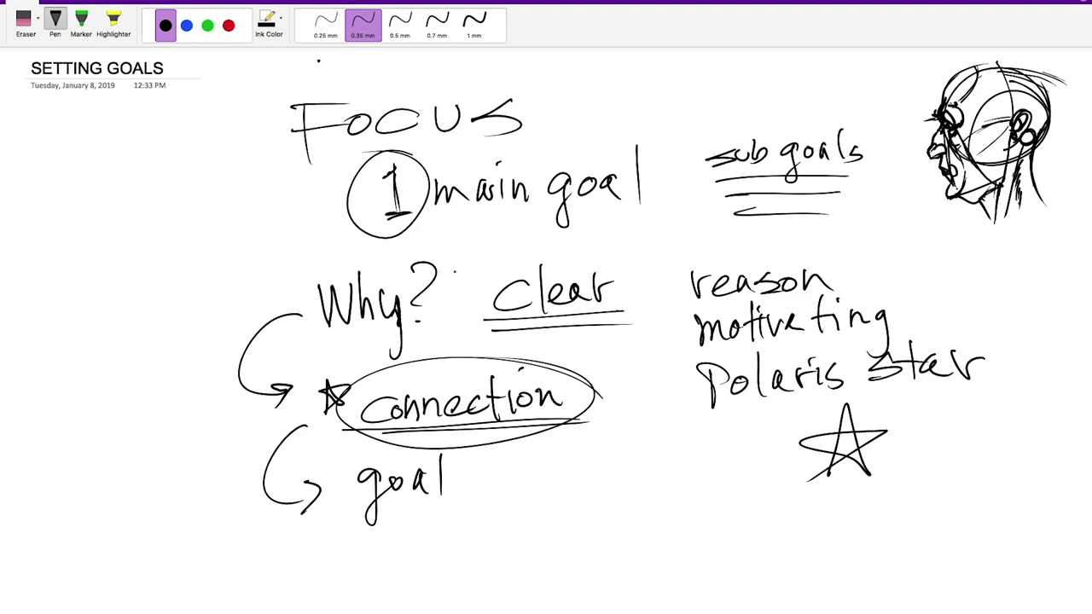
pyautogui.moveTo(276, 304)
pyautogui.mouseDown()
pyautogui.moveTo(300, 343)
pyautogui.moveTo(274, 320)
pyautogui.moveTo(448, 327)
pyautogui.mouseUp()
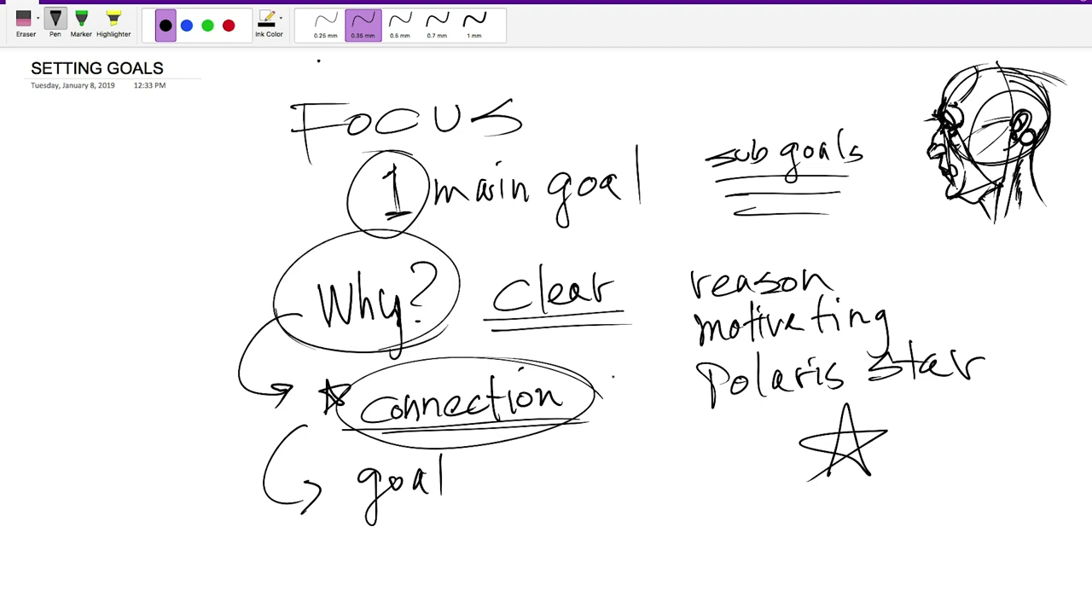
pyautogui.moveTo(581, 442); pyautogui.dragTo(571, 474)
pyautogui.moveTo(602, 411)
pyautogui.mouseDown()
pyautogui.moveTo(608, 444)
pyautogui.moveTo(627, 427)
pyautogui.moveTo(651, 449)
pyautogui.mouseUp()
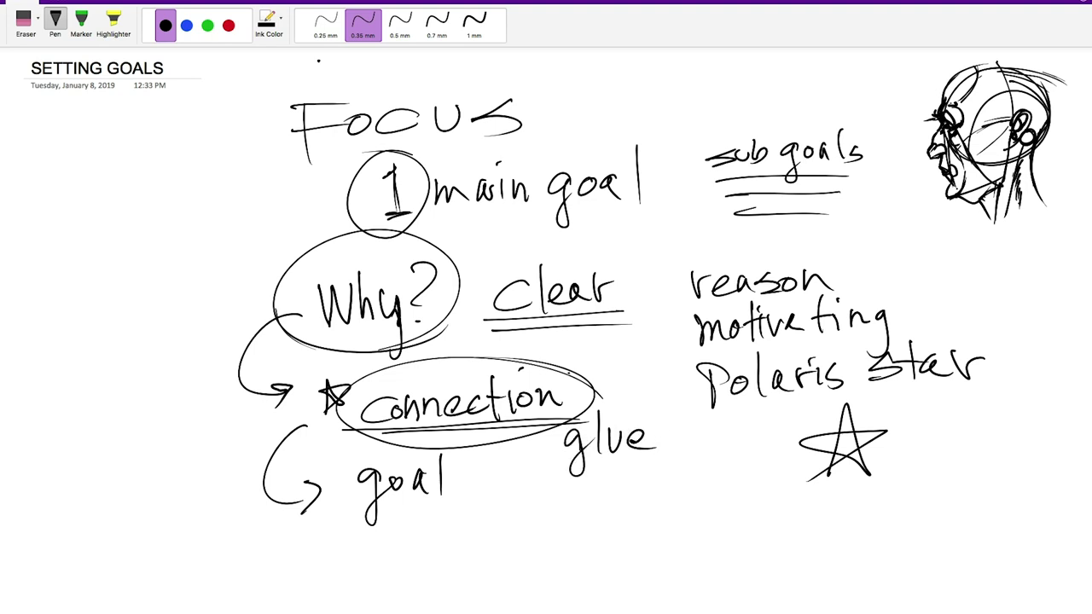
pyautogui.moveTo(551, 443); pyautogui.dragTo(462, 482)
pyautogui.moveTo(474, 467)
pyautogui.mouseDown()
pyautogui.moveTo(462, 482)
pyautogui.moveTo(480, 484)
pyautogui.mouseUp()
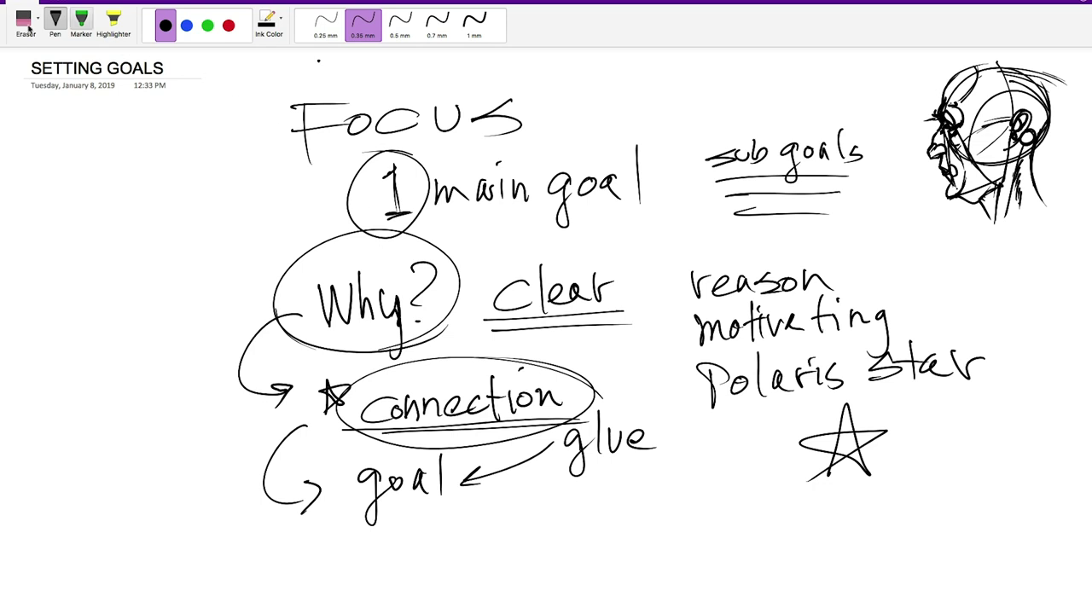
# Select and delete all the FOCUS notes, and erase the stray dot beside the page title.
pyautogui.press('Escape')
pyautogui.moveTo(211, 76)
pyautogui.mouseDown()
pyautogui.moveTo(204, 418)
pyautogui.moveTo(879, 524)
pyautogui.moveTo(907, 310)
pyautogui.moveTo(823, 70)
pyautogui.mouseUp()
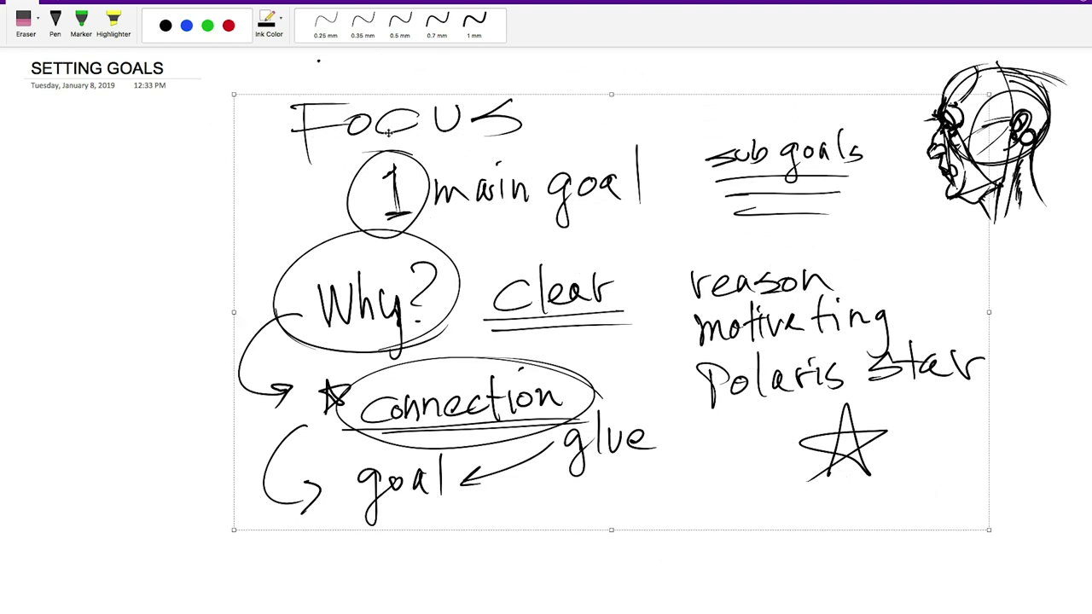
pyautogui.press('BackSpace')
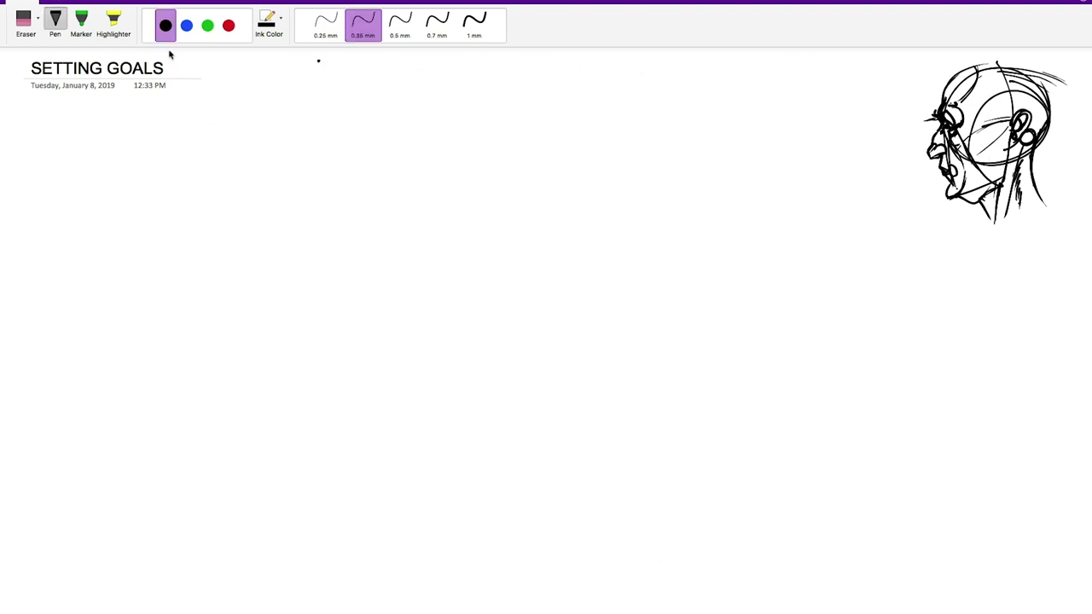
pyautogui.click(22, 21)
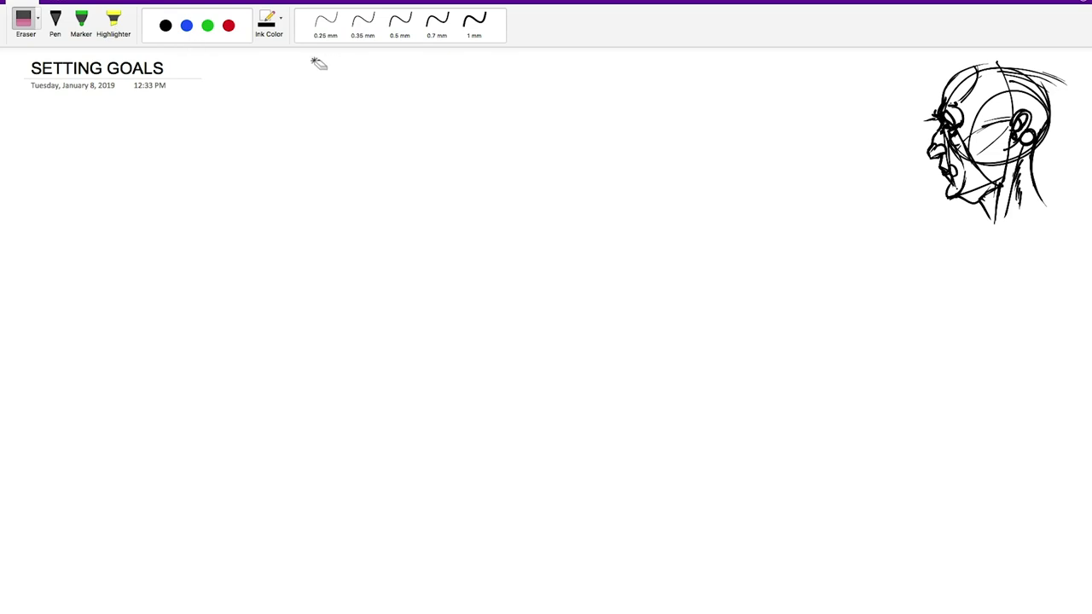
# Handwrite the first list item "1. find your main goal" in black pen on the cleared page.
pyautogui.click(54, 22)
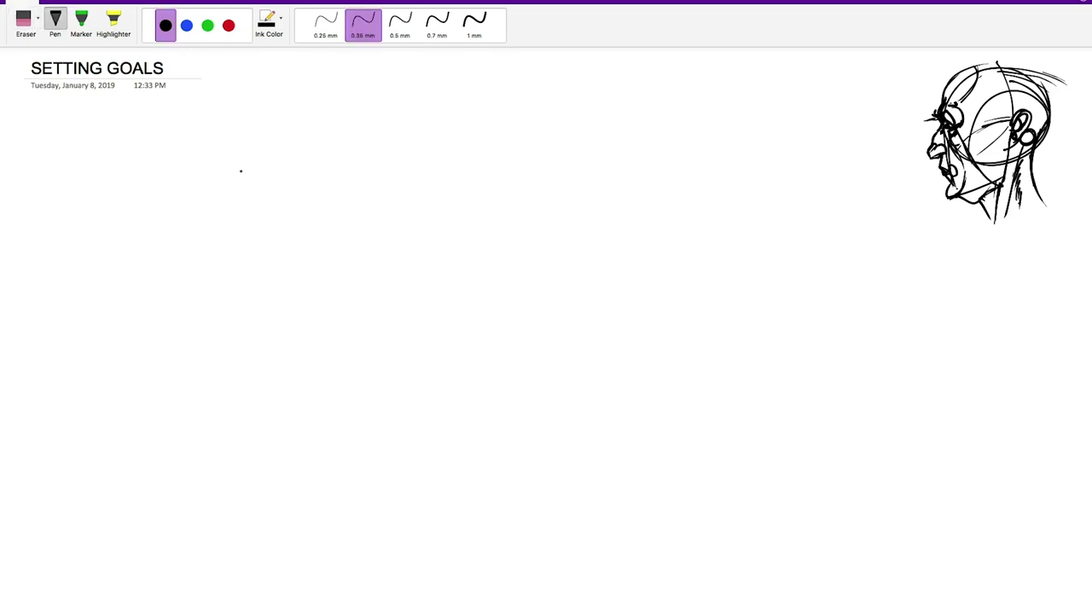
pyautogui.moveTo(241, 148)
pyautogui.mouseDown()
pyautogui.moveTo(242, 189)
pyautogui.moveTo(254, 176)
pyautogui.mouseUp()
pyautogui.moveTo(295, 139)
pyautogui.mouseDown()
pyautogui.moveTo(275, 186)
pyautogui.moveTo(290, 160)
pyautogui.mouseUp()
pyautogui.moveTo(292, 163)
pyautogui.mouseDown()
pyautogui.moveTo(296, 174)
pyautogui.moveTo(315, 171)
pyautogui.moveTo(338, 138)
pyautogui.mouseUp()
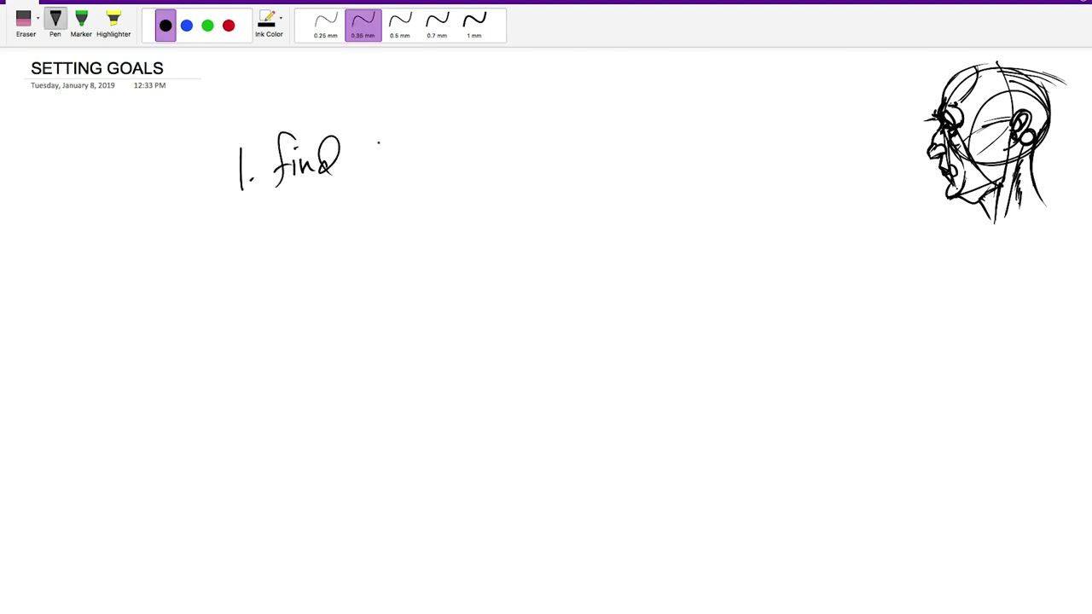
pyautogui.moveTo(358, 150); pyautogui.dragTo(368, 168)
pyautogui.moveTo(376, 147); pyautogui.dragTo(366, 193)
pyautogui.moveTo(390, 151); pyautogui.dragTo(390, 153)
pyautogui.moveTo(399, 151); pyautogui.dragTo(412, 155)
pyautogui.moveTo(415, 169)
pyautogui.mouseDown()
pyautogui.moveTo(427, 151)
pyautogui.moveTo(505, 163)
pyautogui.mouseUp()
pyautogui.moveTo(511, 163)
pyautogui.mouseDown()
pyautogui.moveTo(517, 149)
pyautogui.moveTo(557, 182)
pyautogui.mouseUp()
pyautogui.click(499, 126)
pyautogui.moveTo(583, 147); pyautogui.dragTo(607, 158)
pyautogui.moveTo(623, 119); pyautogui.dragTo(627, 170)
pyautogui.press('Escape')
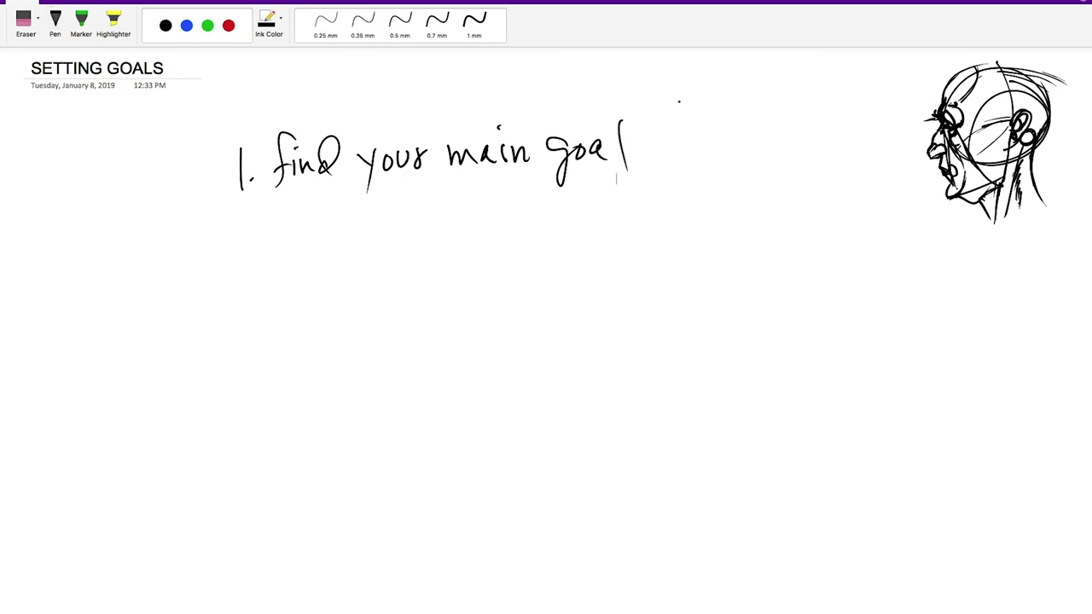
# Extend the first item with a slash and "why", marked with a small asterisk.
pyautogui.moveTo(685, 99); pyautogui.dragTo(646, 195)
pyautogui.moveTo(690, 135); pyautogui.dragTo(725, 134)
pyautogui.moveTo(732, 114)
pyautogui.mouseDown()
pyautogui.moveTo(734, 155)
pyautogui.moveTo(750, 159)
pyautogui.mouseUp()
pyautogui.moveTo(753, 135)
pyautogui.mouseDown()
pyautogui.moveTo(757, 152)
pyautogui.moveTo(733, 189)
pyautogui.mouseUp()
pyautogui.press('Escape')
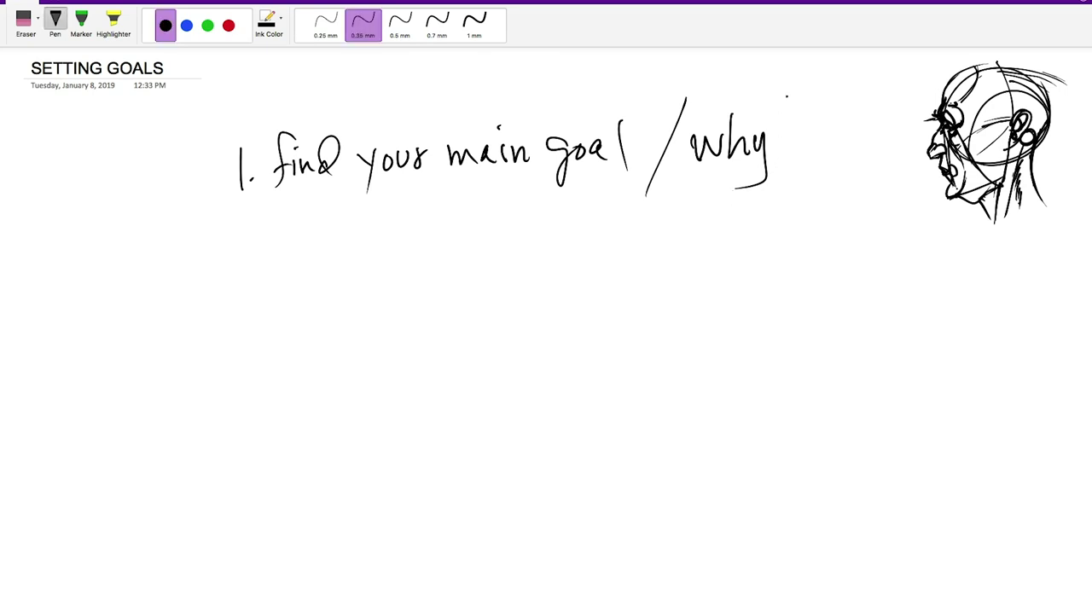
pyautogui.moveTo(795, 100)
pyautogui.mouseDown()
pyautogui.moveTo(802, 130)
pyautogui.moveTo(786, 124)
pyautogui.mouseUp()
# Write the second list item "2. set micro-goals" beneath the first.
pyautogui.moveTo(240, 246)
pyautogui.mouseDown()
pyautogui.moveTo(251, 242)
pyautogui.moveTo(261, 262)
pyautogui.mouseUp()
pyautogui.click(268, 263)
pyautogui.moveTo(322, 230)
pyautogui.mouseDown()
pyautogui.moveTo(307, 256)
pyautogui.moveTo(357, 243)
pyautogui.mouseUp()
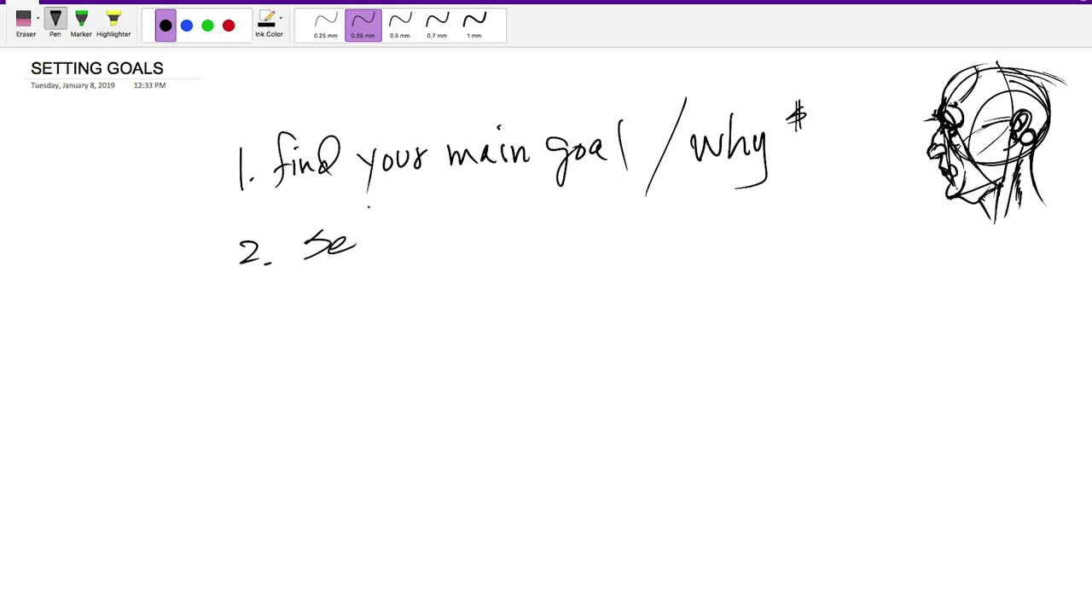
pyautogui.moveTo(363, 201)
pyautogui.mouseDown()
pyautogui.moveTo(364, 258)
pyautogui.moveTo(379, 227)
pyautogui.moveTo(428, 247)
pyautogui.mouseUp()
pyautogui.moveTo(431, 225)
pyautogui.mouseDown()
pyautogui.moveTo(440, 247)
pyautogui.moveTo(452, 245)
pyautogui.mouseUp()
pyautogui.moveTo(469, 226)
pyautogui.mouseDown()
pyautogui.moveTo(466, 246)
pyautogui.moveTo(486, 224)
pyautogui.mouseUp()
pyautogui.moveTo(495, 220); pyautogui.dragTo(498, 234)
pyautogui.moveTo(438, 197); pyautogui.dragTo(446, 196)
pyautogui.click(543, 226)
pyautogui.moveTo(541, 213)
pyautogui.mouseDown()
pyautogui.moveTo(527, 265)
pyautogui.moveTo(565, 229)
pyautogui.moveTo(586, 240)
pyautogui.mouseUp()
pyautogui.moveTo(599, 203)
pyautogui.mouseDown()
pyautogui.moveTo(607, 239)
pyautogui.moveTo(590, 243)
pyautogui.mouseUp()
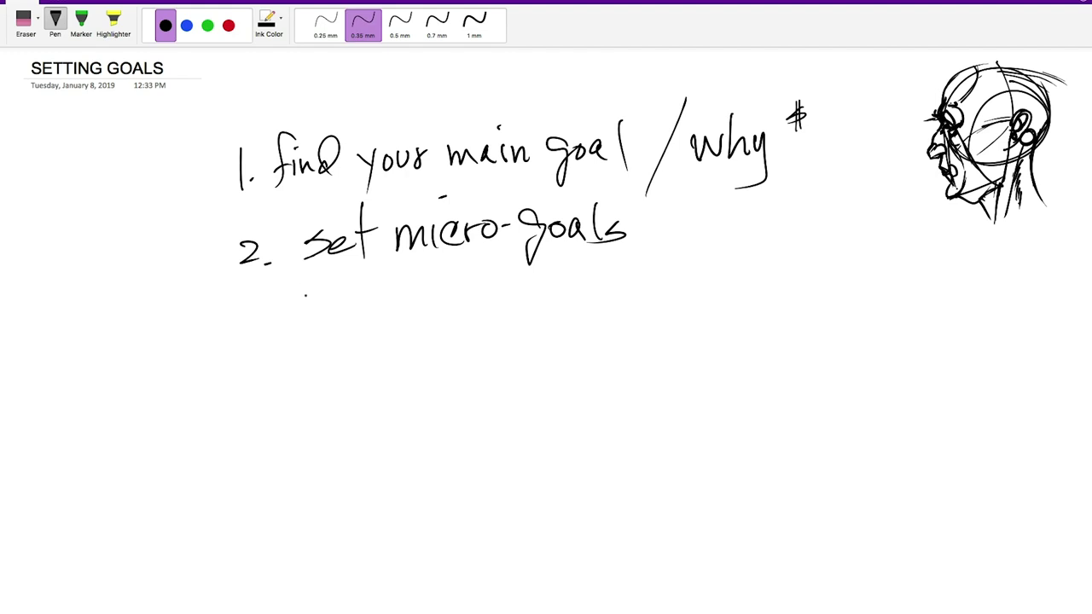
# Write the third list item "3. create specific deadline" beneath the second.
pyautogui.moveTo(246, 309); pyautogui.dragTo(249, 328)
pyautogui.click(274, 326)
pyautogui.moveTo(349, 302)
pyautogui.mouseDown()
pyautogui.moveTo(374, 303)
pyautogui.moveTo(369, 318)
pyautogui.moveTo(390, 306)
pyautogui.moveTo(429, 317)
pyautogui.moveTo(425, 284)
pyautogui.mouseUp()
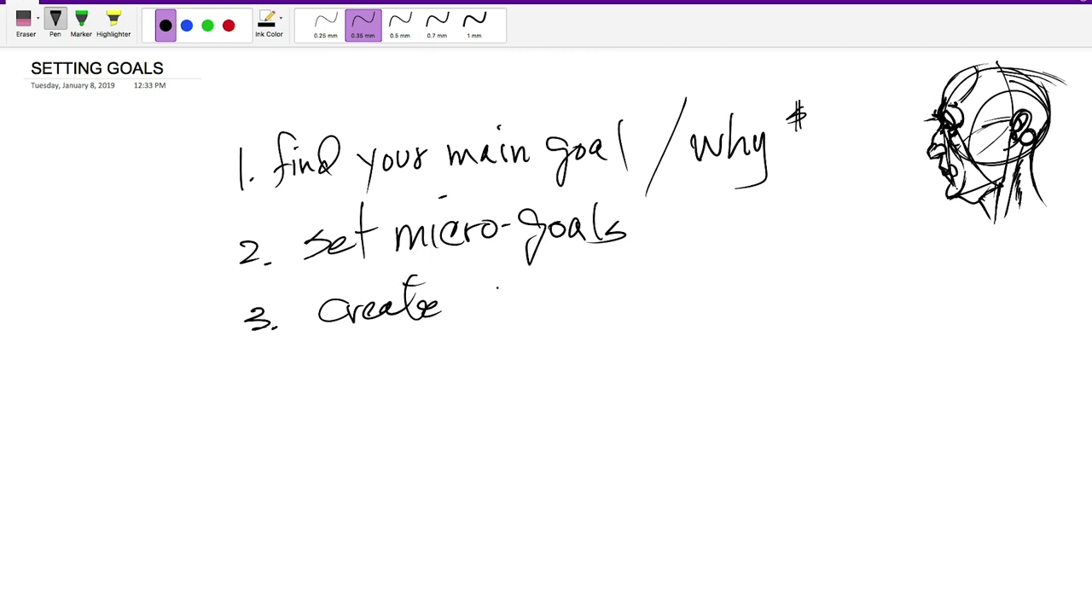
pyautogui.moveTo(500, 287)
pyautogui.mouseDown()
pyautogui.moveTo(474, 322)
pyautogui.moveTo(513, 326)
pyautogui.moveTo(526, 300)
pyautogui.moveTo(570, 302)
pyautogui.mouseUp()
pyautogui.moveTo(593, 264)
pyautogui.mouseDown()
pyautogui.moveTo(580, 283)
pyautogui.moveTo(582, 316)
pyautogui.mouseUp()
pyautogui.moveTo(585, 292); pyautogui.dragTo(631, 297)
pyautogui.click(600, 261)
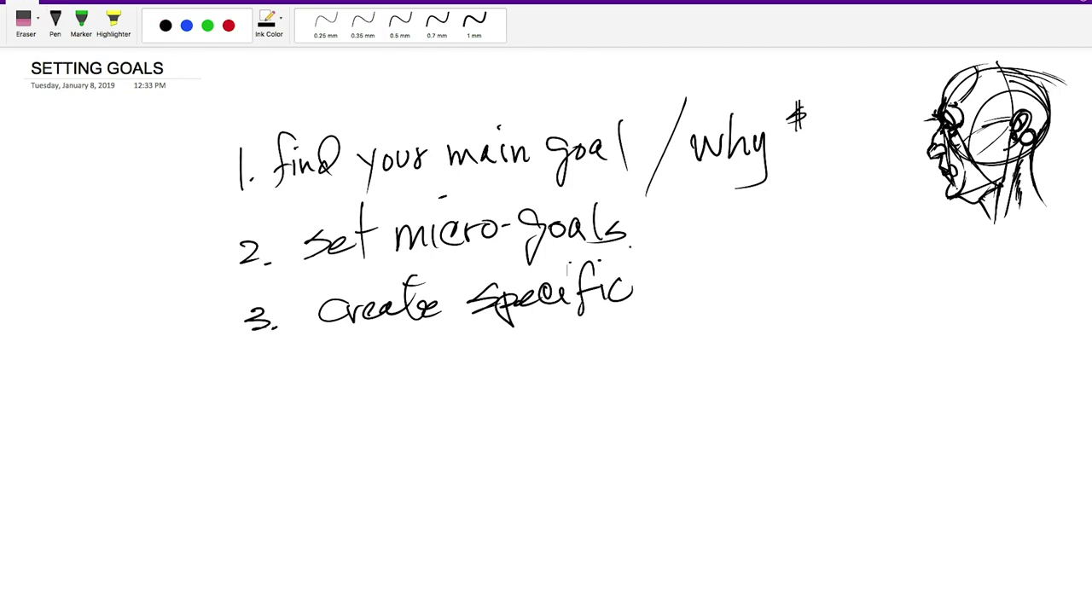
pyautogui.moveTo(684, 266)
pyautogui.mouseDown()
pyautogui.moveTo(677, 299)
pyautogui.moveTo(664, 295)
pyautogui.mouseUp()
pyautogui.moveTo(689, 265)
pyautogui.mouseDown()
pyautogui.moveTo(697, 297)
pyautogui.moveTo(716, 295)
pyautogui.mouseUp()
pyautogui.moveTo(723, 285)
pyautogui.mouseDown()
pyautogui.moveTo(756, 287)
pyautogui.moveTo(743, 291)
pyautogui.mouseUp()
pyautogui.moveTo(776, 251); pyautogui.dragTo(772, 296)
pyautogui.moveTo(778, 276); pyautogui.dragTo(788, 293)
pyautogui.moveTo(795, 275)
pyautogui.mouseDown()
pyautogui.moveTo(815, 293)
pyautogui.moveTo(830, 274)
pyautogui.moveTo(835, 288)
pyautogui.mouseUp()
pyautogui.click(787, 240)
pyautogui.press('Escape')
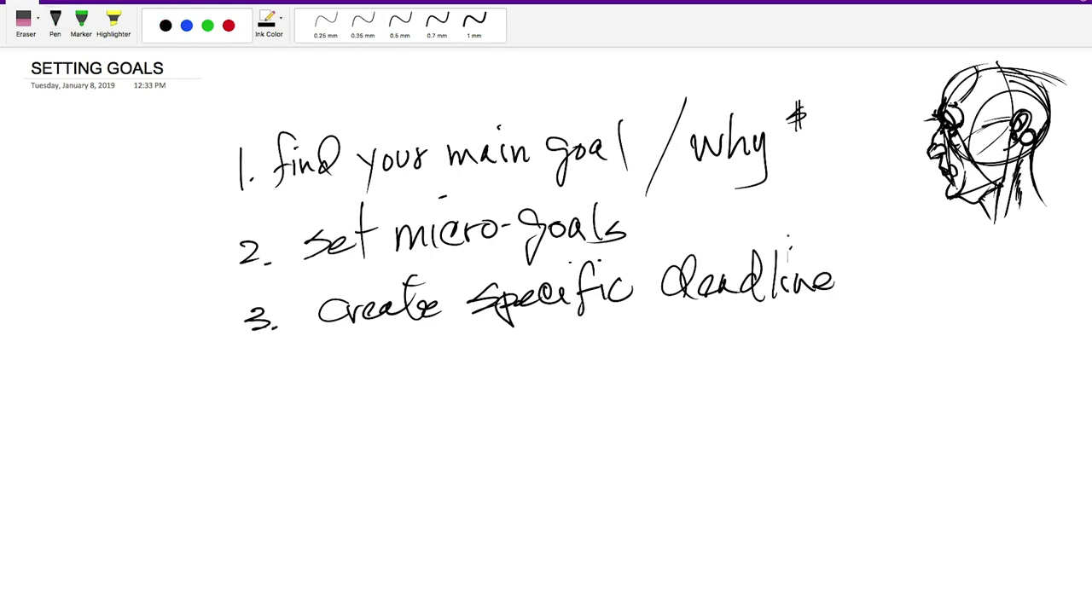
# Underline the end of the third item, and clear the whole three-item list from the page.
pyautogui.click(423, 350)
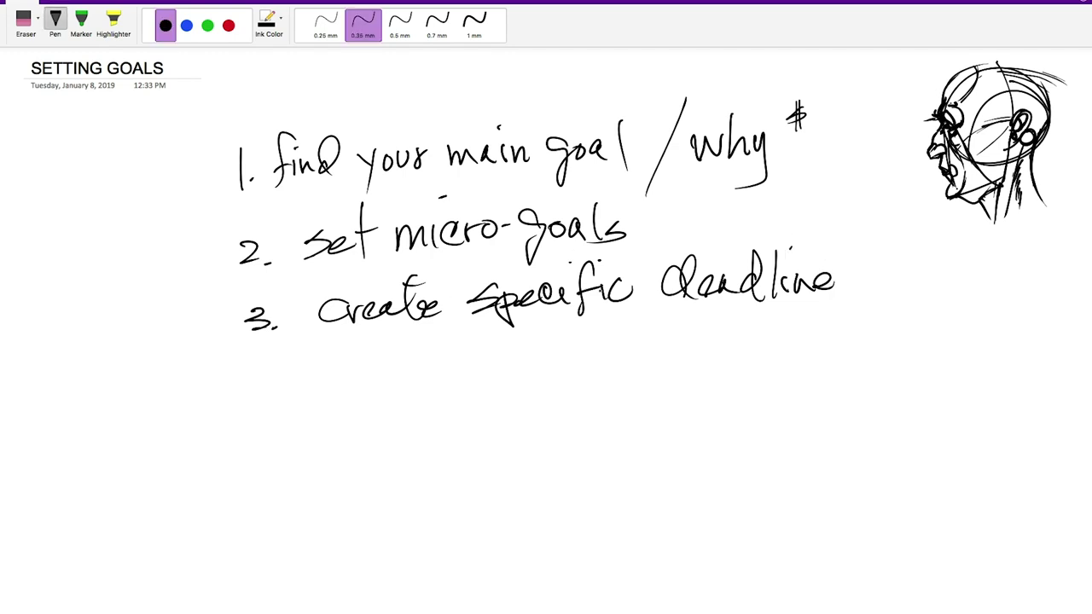
pyautogui.moveTo(550, 328)
pyautogui.mouseDown()
pyautogui.moveTo(546, 357)
pyautogui.moveTo(548, 345)
pyautogui.moveTo(586, 329)
pyautogui.moveTo(590, 344)
pyautogui.mouseUp()
pyautogui.moveTo(582, 327)
pyautogui.mouseDown()
pyautogui.moveTo(626, 321)
pyautogui.moveTo(664, 334)
pyautogui.moveTo(680, 308)
pyautogui.moveTo(698, 330)
pyautogui.moveTo(726, 335)
pyautogui.moveTo(712, 303)
pyautogui.moveTo(734, 327)
pyautogui.moveTo(848, 312)
pyautogui.mouseUp()
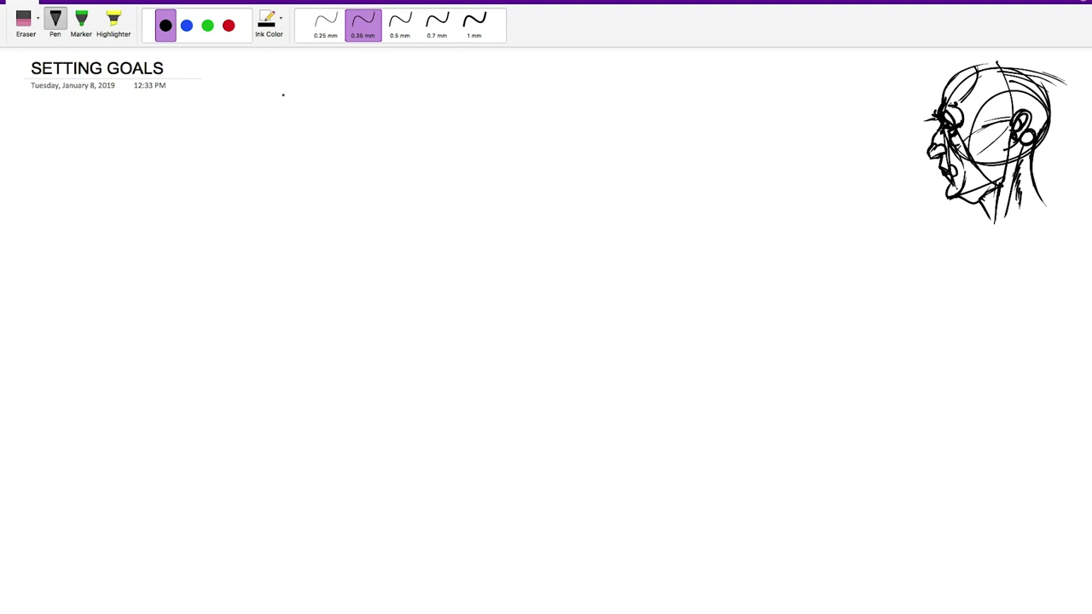
# Handwrite the heading "micro Goals" near the top of the page and underline it with one long stroke.
pyautogui.moveTo(268, 107)
pyautogui.mouseDown()
pyautogui.moveTo(273, 144)
pyautogui.moveTo(291, 112)
pyautogui.moveTo(328, 110)
pyautogui.moveTo(342, 132)
pyautogui.moveTo(350, 111)
pyautogui.moveTo(385, 118)
pyautogui.mouseUp()
pyautogui.click(310, 87)
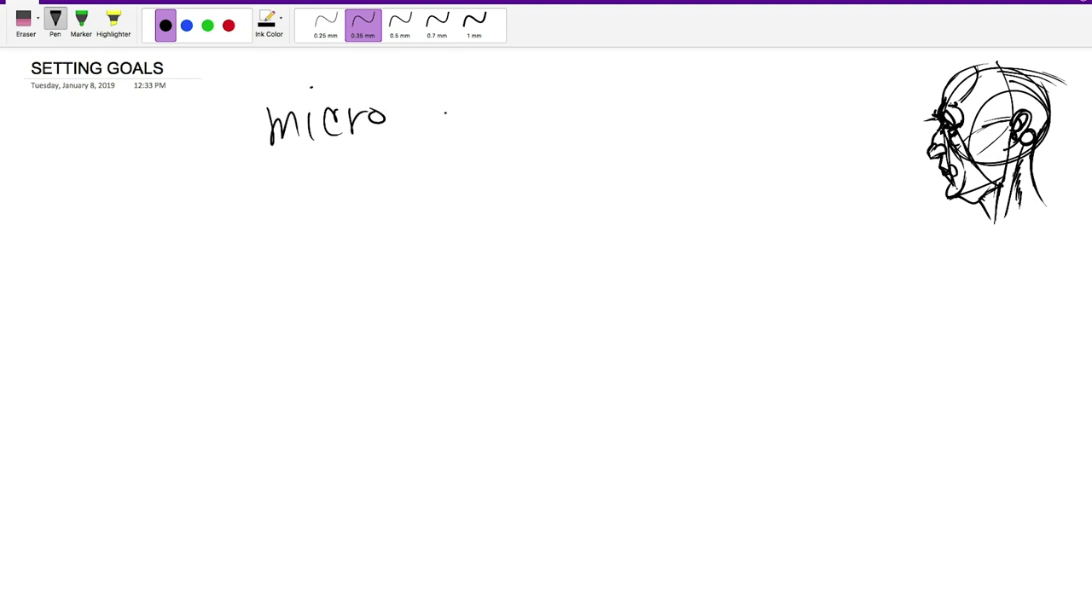
pyautogui.moveTo(443, 95)
pyautogui.mouseDown()
pyautogui.moveTo(435, 118)
pyautogui.moveTo(450, 148)
pyautogui.mouseUp()
pyautogui.moveTo(474, 110)
pyautogui.mouseDown()
pyautogui.moveTo(474, 128)
pyautogui.moveTo(501, 124)
pyautogui.mouseUp()
pyautogui.click(530, 114)
pyautogui.moveTo(516, 80)
pyautogui.mouseDown()
pyautogui.moveTo(517, 128)
pyautogui.moveTo(558, 125)
pyautogui.mouseUp()
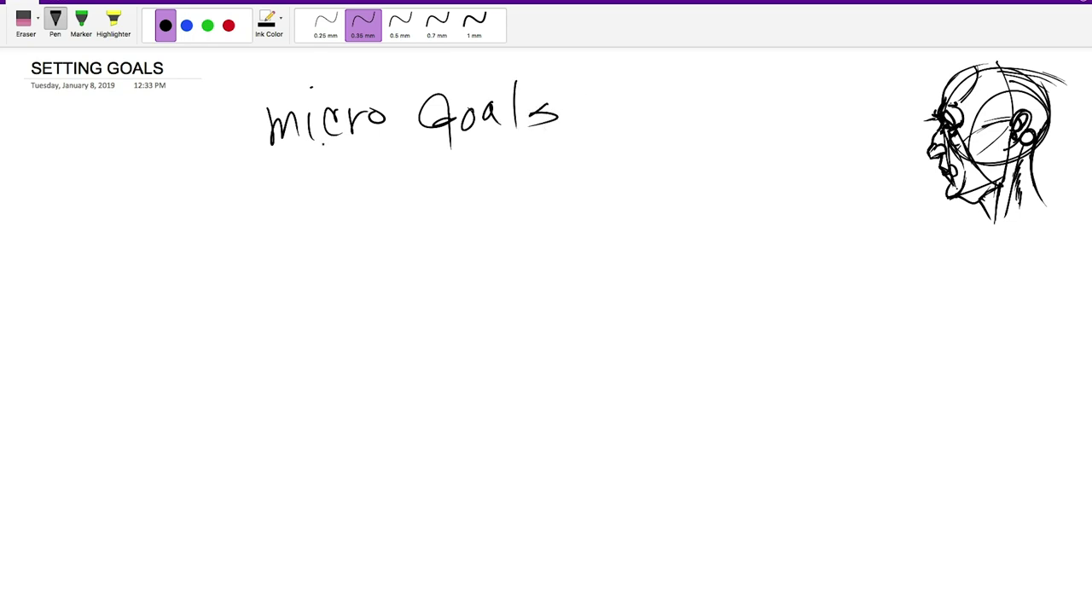
pyautogui.moveTo(214, 153); pyautogui.dragTo(636, 138)
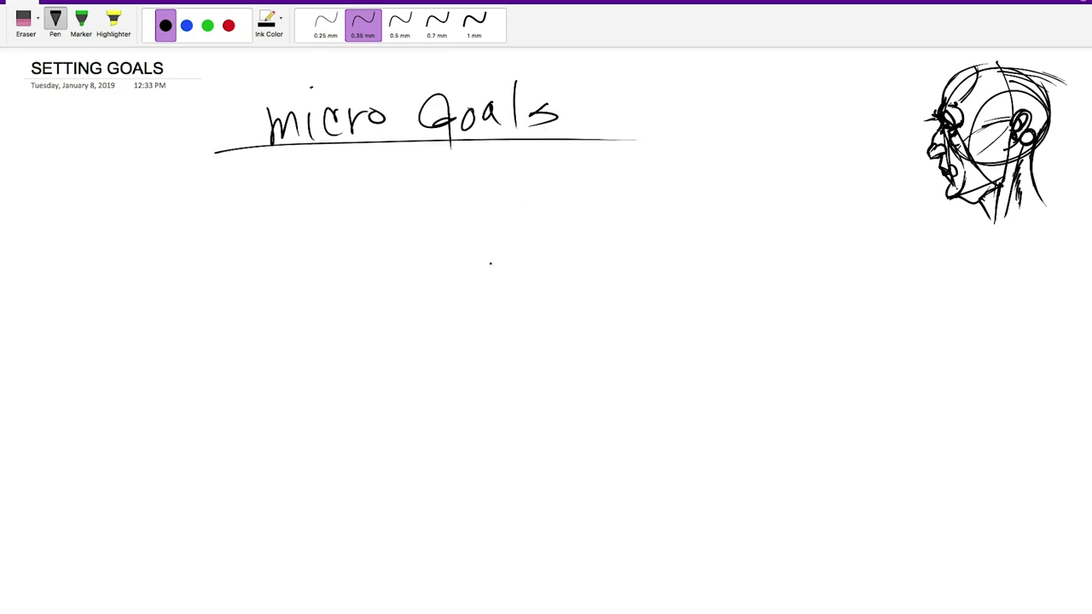
# Draw a triangular mountain with a star above its peak and stairs up one slope, with an arrow from the heading pointing at it.
pyautogui.moveTo(674, 203)
pyautogui.mouseDown()
pyautogui.moveTo(740, 96)
pyautogui.moveTo(831, 206)
pyautogui.moveTo(682, 209)
pyautogui.moveTo(852, 208)
pyautogui.mouseUp()
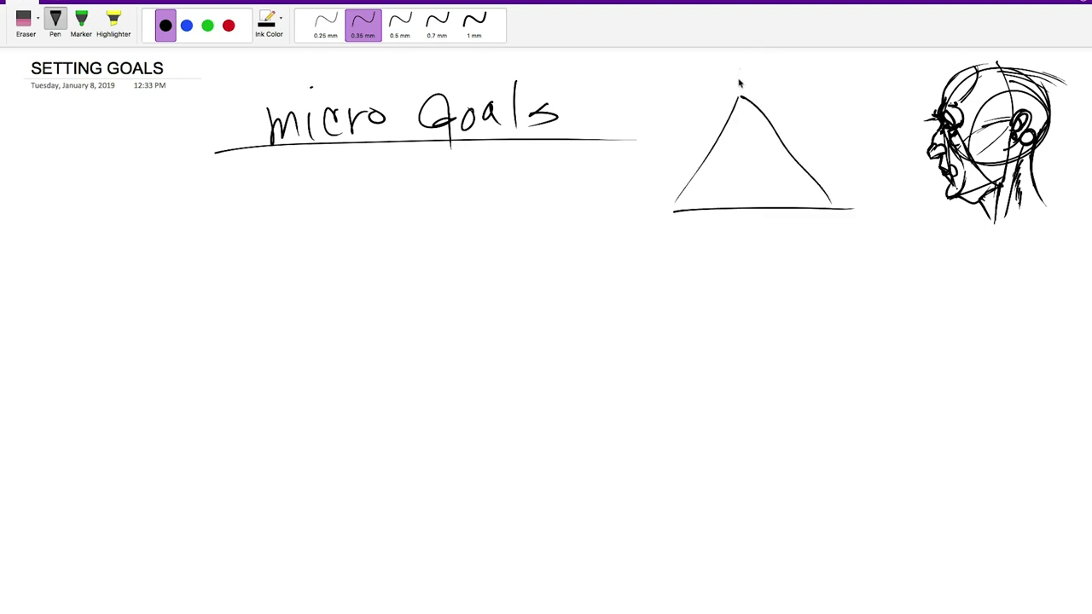
pyautogui.moveTo(738, 88)
pyautogui.mouseDown()
pyautogui.moveTo(738, 59)
pyautogui.moveTo(725, 96)
pyautogui.mouseUp()
pyautogui.moveTo(660, 212); pyautogui.dragTo(741, 99)
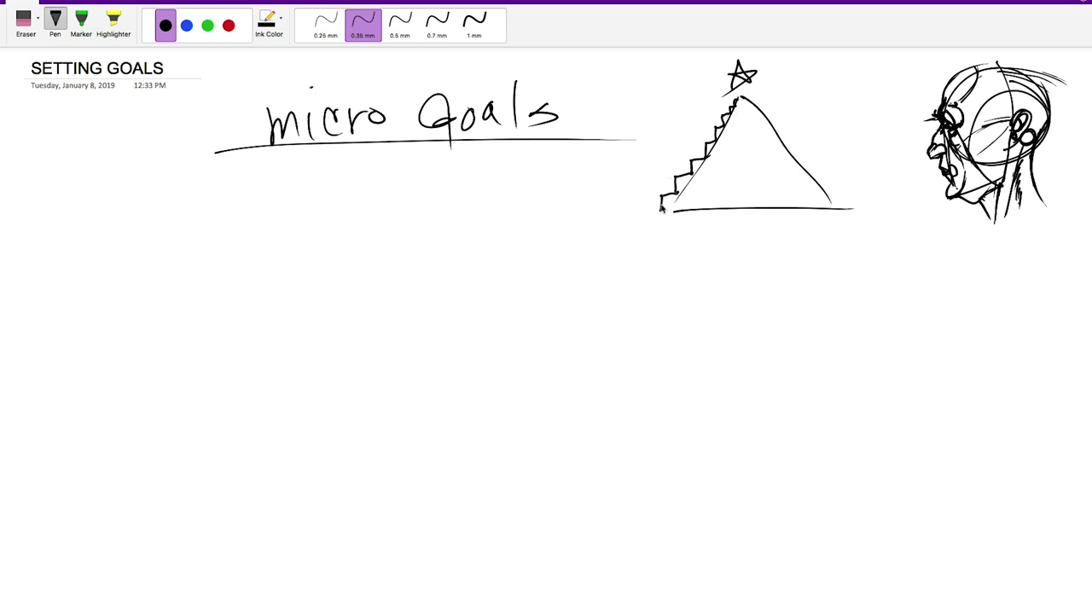
pyautogui.moveTo(658, 195); pyautogui.dragTo(684, 190)
pyautogui.moveTo(733, 104); pyautogui.dragTo(684, 198)
pyautogui.moveTo(714, 142); pyautogui.dragTo(678, 213)
pyautogui.moveTo(704, 162); pyautogui.dragTo(675, 218)
pyautogui.moveTo(595, 112)
pyautogui.mouseDown()
pyautogui.moveTo(689, 117)
pyautogui.moveTo(669, 123)
pyautogui.mouseUp()
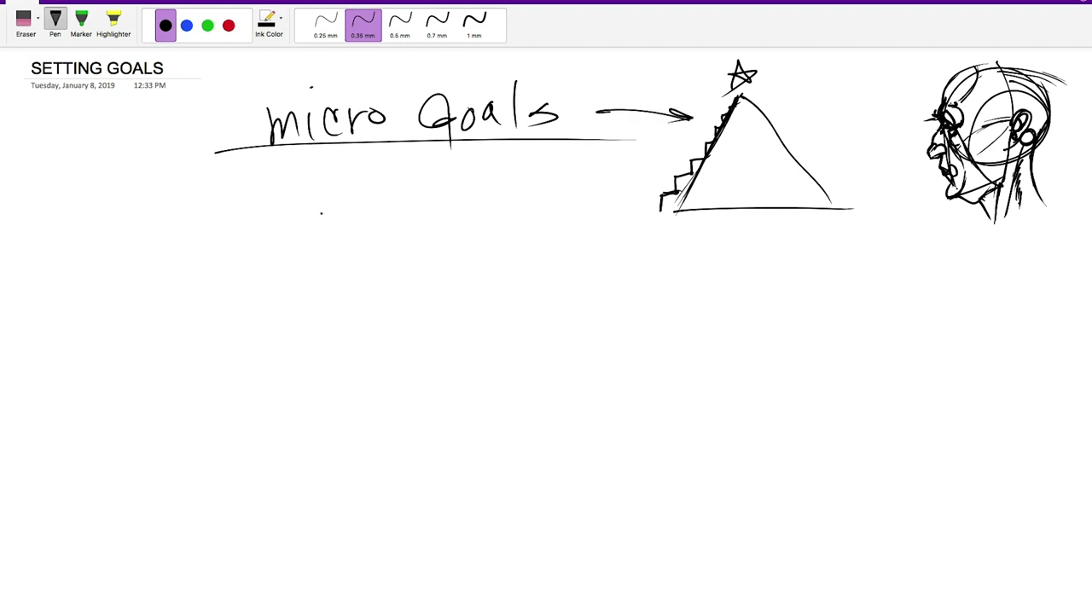
# Darken the heading's first i-dot, and write "4. Resources fuel" beneath the heading with "fuel" double-underlined.
pyautogui.moveTo(307, 87); pyautogui.dragTo(314, 85)
pyautogui.moveTo(229, 234)
pyautogui.mouseDown()
pyautogui.moveTo(240, 261)
pyautogui.moveTo(229, 275)
pyautogui.mouseUp()
pyautogui.click(241, 264)
pyautogui.moveTo(281, 233); pyautogui.dragTo(282, 268)
pyautogui.moveTo(281, 235)
pyautogui.mouseDown()
pyautogui.moveTo(287, 252)
pyautogui.moveTo(316, 261)
pyautogui.moveTo(372, 248)
pyautogui.moveTo(394, 259)
pyautogui.moveTo(416, 243)
pyautogui.moveTo(425, 261)
pyautogui.moveTo(488, 261)
pyautogui.mouseUp()
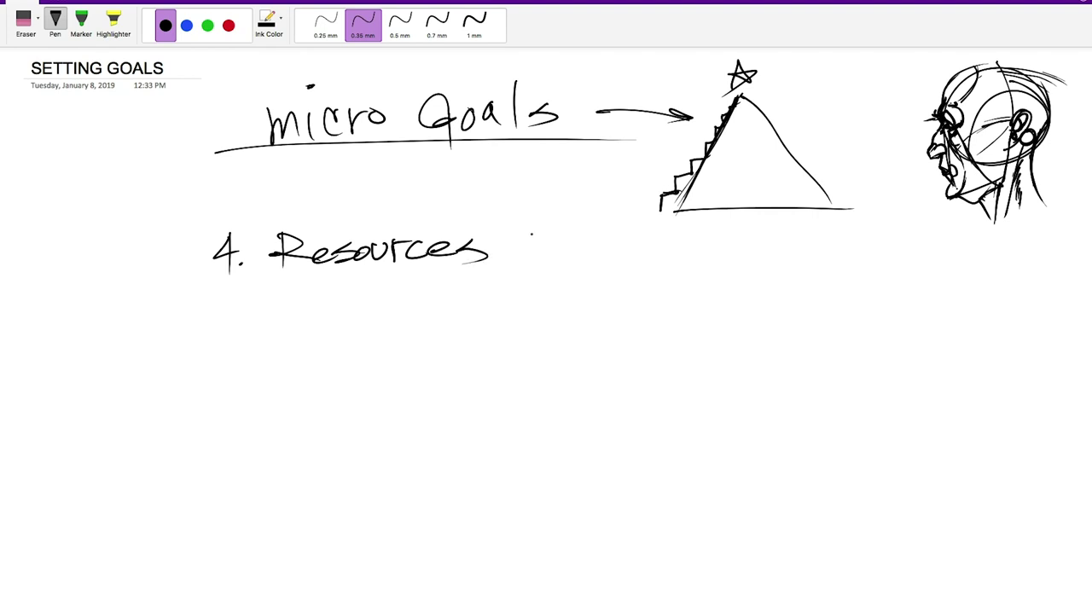
pyautogui.moveTo(541, 208)
pyautogui.mouseDown()
pyautogui.moveTo(527, 260)
pyautogui.moveTo(532, 244)
pyautogui.mouseUp()
pyautogui.moveTo(545, 235); pyautogui.dragTo(575, 247)
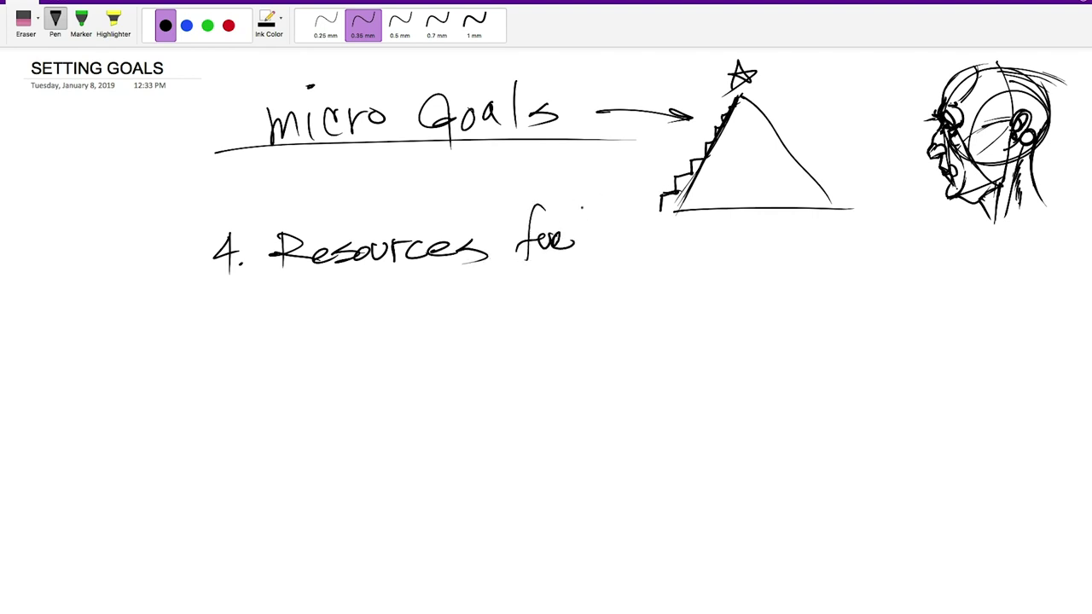
pyautogui.moveTo(583, 206); pyautogui.dragTo(582, 254)
pyautogui.moveTo(513, 261)
pyautogui.mouseDown()
pyautogui.moveTo(592, 257)
pyautogui.moveTo(589, 265)
pyautogui.mouseUp()
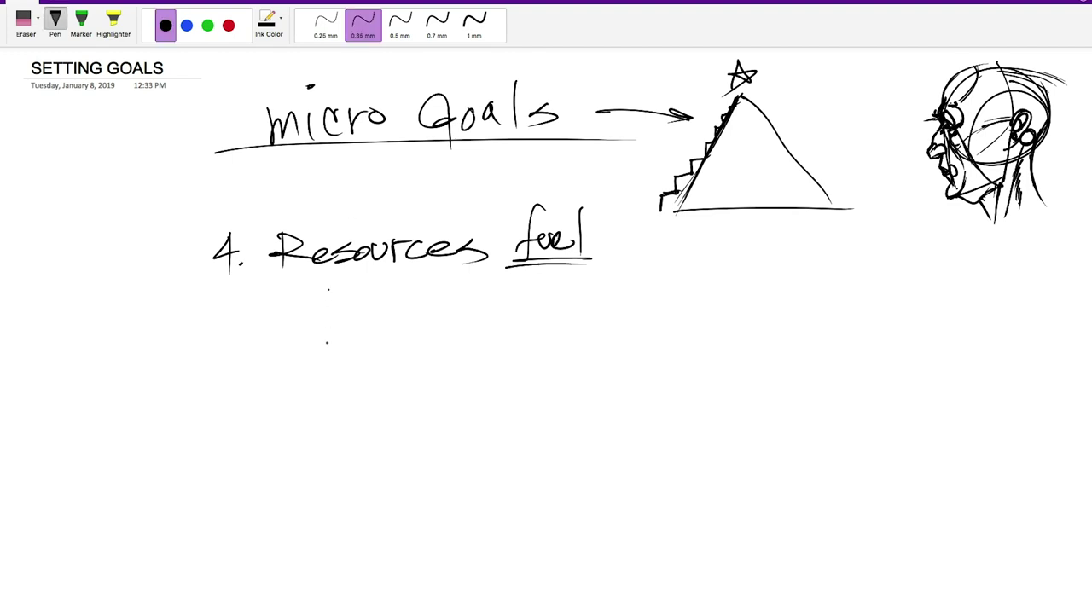
# Write a dollar sign followed by "marketing" beneath the "4. Resources" line.
pyautogui.moveTo(327, 341); pyautogui.dragTo(331, 290)
pyautogui.moveTo(334, 285)
pyautogui.mouseDown()
pyautogui.moveTo(335, 338)
pyautogui.moveTo(342, 300)
pyautogui.moveTo(309, 328)
pyautogui.mouseUp()
pyautogui.moveTo(387, 300)
pyautogui.mouseDown()
pyautogui.moveTo(416, 319)
pyautogui.moveTo(445, 302)
pyautogui.moveTo(452, 324)
pyautogui.mouseUp()
pyautogui.moveTo(466, 295)
pyautogui.mouseDown()
pyautogui.moveTo(491, 287)
pyautogui.moveTo(498, 314)
pyautogui.mouseUp()
pyautogui.moveTo(487, 298); pyautogui.dragTo(519, 308)
pyautogui.moveTo(522, 309)
pyautogui.mouseDown()
pyautogui.moveTo(536, 303)
pyautogui.moveTo(531, 333)
pyautogui.mouseUp()
pyautogui.click(507, 283)
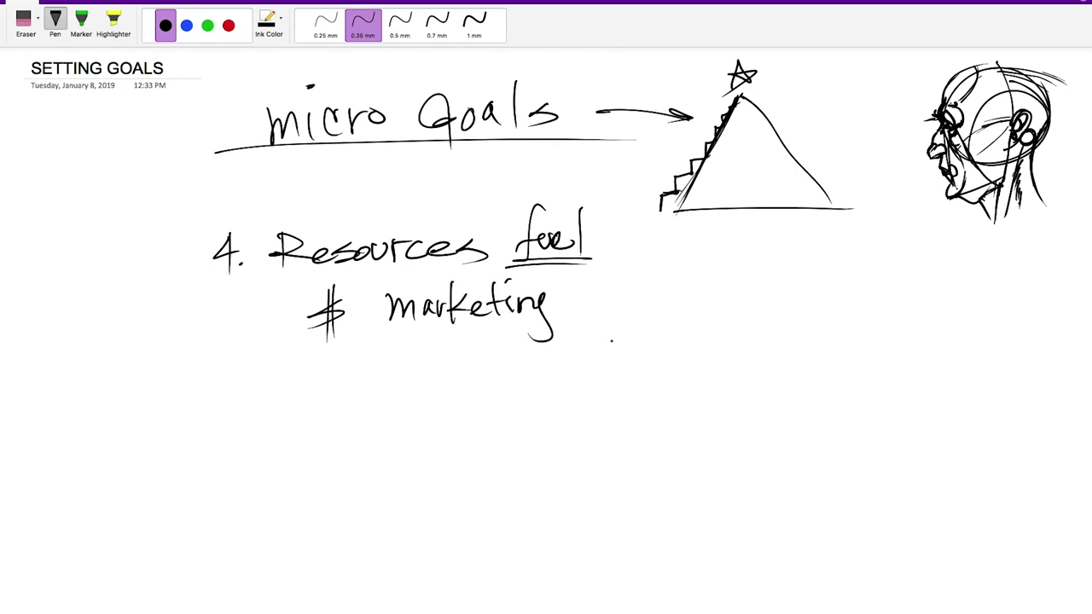
# Extend the dollar-sign row after "marketing" with a comma, "equip." and "tools".
pyautogui.press('Escape')
pyautogui.moveTo(568, 310)
pyautogui.mouseDown()
pyautogui.moveTo(565, 318)
pyautogui.moveTo(629, 298)
pyautogui.moveTo(681, 300)
pyautogui.moveTo(665, 271)
pyautogui.mouseUp()
pyautogui.click(698, 298)
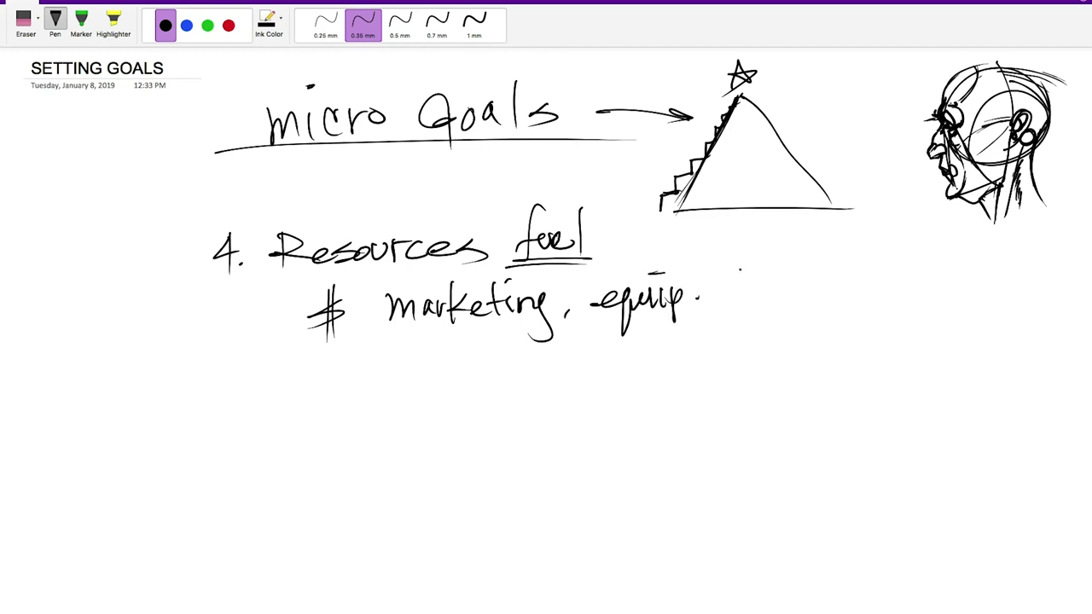
pyautogui.moveTo(740, 257)
pyautogui.mouseDown()
pyautogui.moveTo(757, 288)
pyautogui.moveTo(742, 311)
pyautogui.mouseUp()
pyautogui.moveTo(723, 295); pyautogui.dragTo(771, 295)
pyautogui.moveTo(783, 258)
pyautogui.mouseDown()
pyautogui.moveTo(781, 304)
pyautogui.moveTo(814, 300)
pyautogui.mouseUp()
pyautogui.press('Escape')
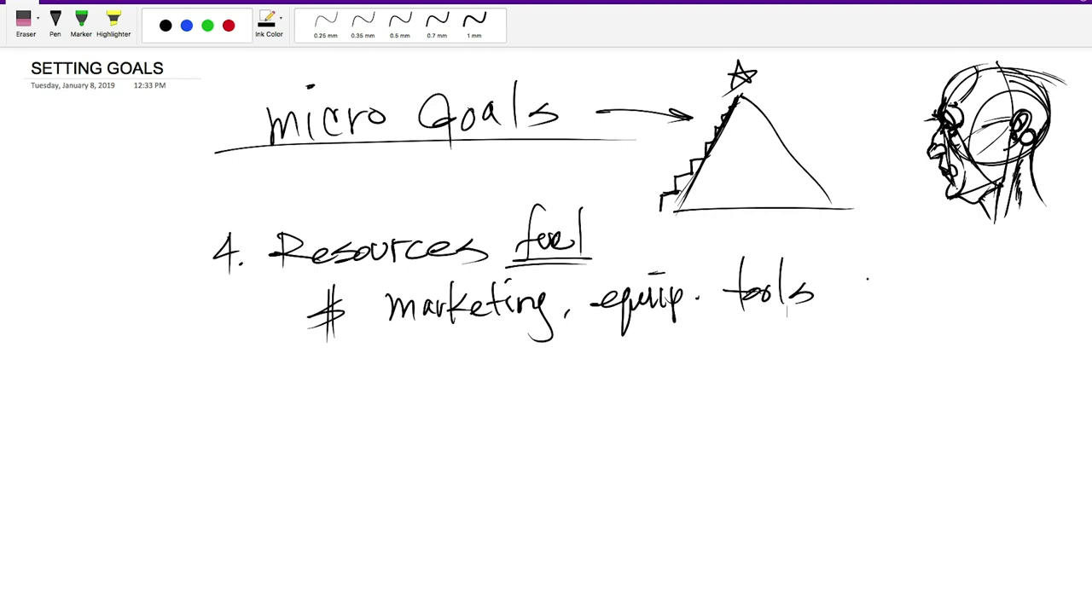
pyautogui.click(817, 300)
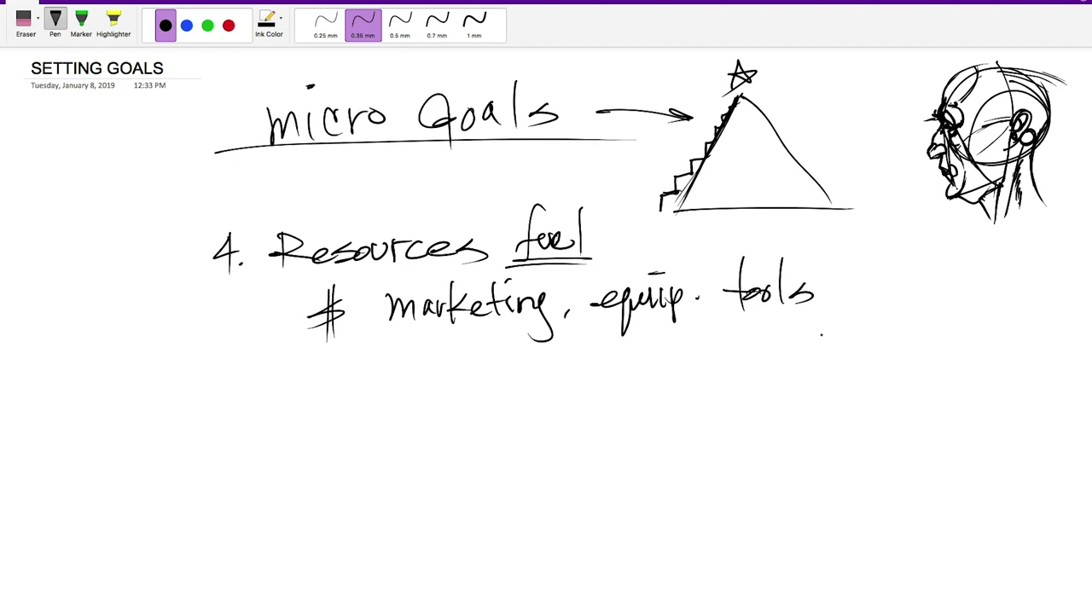
# Draw a clock symbol beneath the dollar sign and write "Apps track time" beside it.
pyautogui.moveTo(333, 355)
pyautogui.mouseDown()
pyautogui.moveTo(318, 399)
pyautogui.moveTo(341, 355)
pyautogui.moveTo(329, 388)
pyautogui.moveTo(346, 380)
pyautogui.mouseUp()
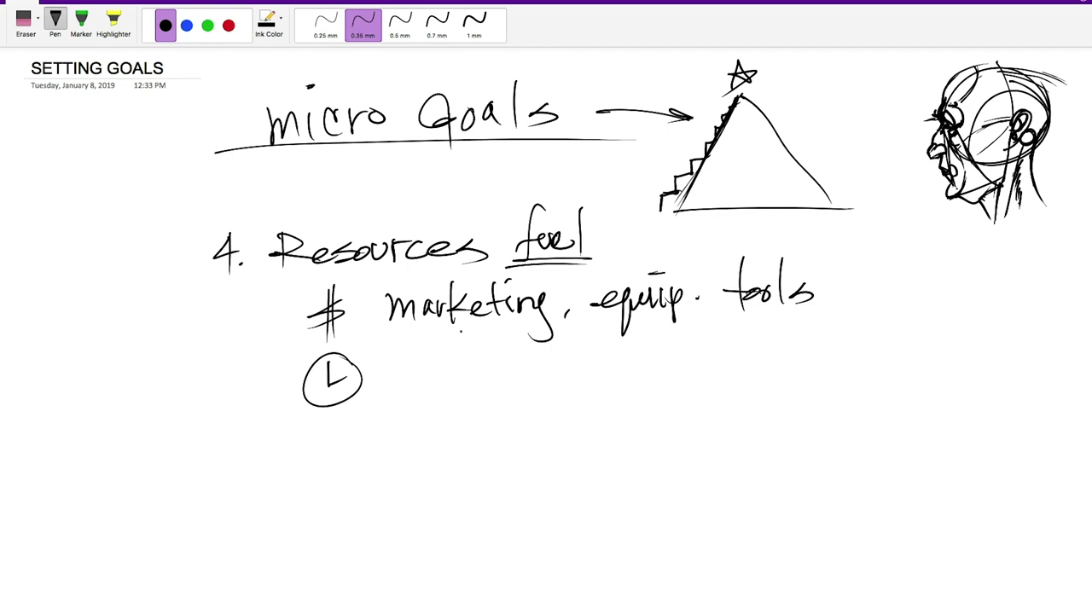
pyautogui.moveTo(407, 386)
pyautogui.mouseDown()
pyautogui.moveTo(431, 385)
pyautogui.moveTo(435, 366)
pyautogui.mouseUp()
pyautogui.moveTo(429, 367)
pyautogui.mouseDown()
pyautogui.moveTo(454, 377)
pyautogui.moveTo(474, 362)
pyautogui.moveTo(461, 385)
pyautogui.mouseUp()
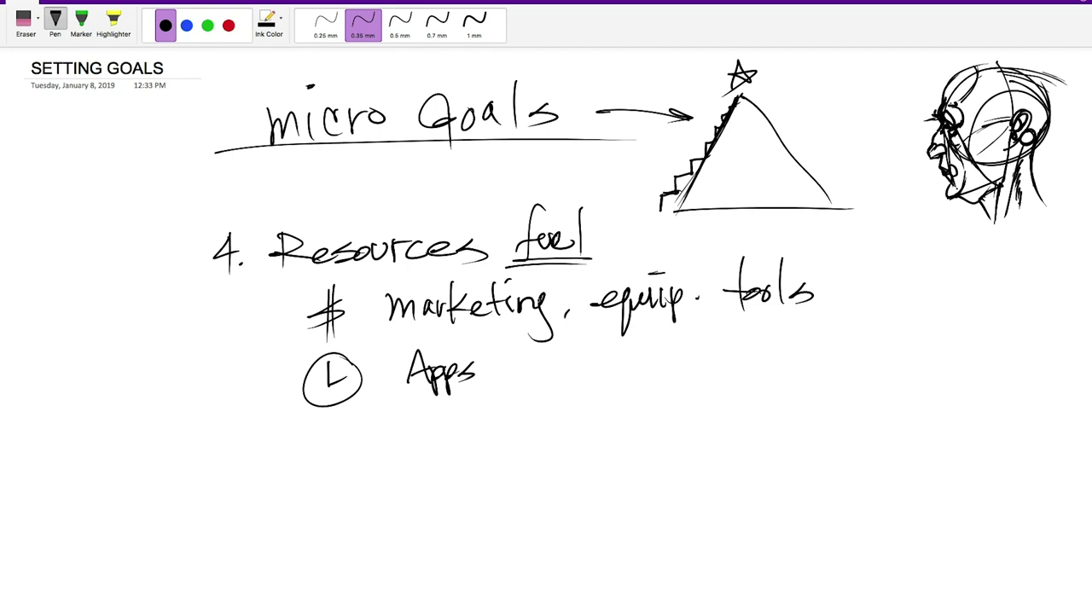
pyautogui.moveTo(502, 341); pyautogui.dragTo(499, 387)
pyautogui.moveTo(493, 367); pyautogui.dragTo(551, 365)
pyautogui.click(561, 373)
pyautogui.moveTo(563, 343); pyautogui.dragTo(563, 382)
pyautogui.moveTo(580, 358)
pyautogui.mouseDown()
pyautogui.moveTo(552, 372)
pyautogui.moveTo(590, 366)
pyautogui.mouseUp()
pyautogui.moveTo(604, 333)
pyautogui.mouseDown()
pyautogui.moveTo(599, 377)
pyautogui.moveTo(621, 353)
pyautogui.mouseUp()
pyautogui.moveTo(619, 357)
pyautogui.mouseDown()
pyautogui.moveTo(609, 372)
pyautogui.moveTo(631, 356)
pyautogui.mouseUp()
pyautogui.moveTo(629, 356)
pyautogui.mouseDown()
pyautogui.moveTo(639, 371)
pyautogui.moveTo(643, 358)
pyautogui.moveTo(666, 368)
pyautogui.mouseUp()
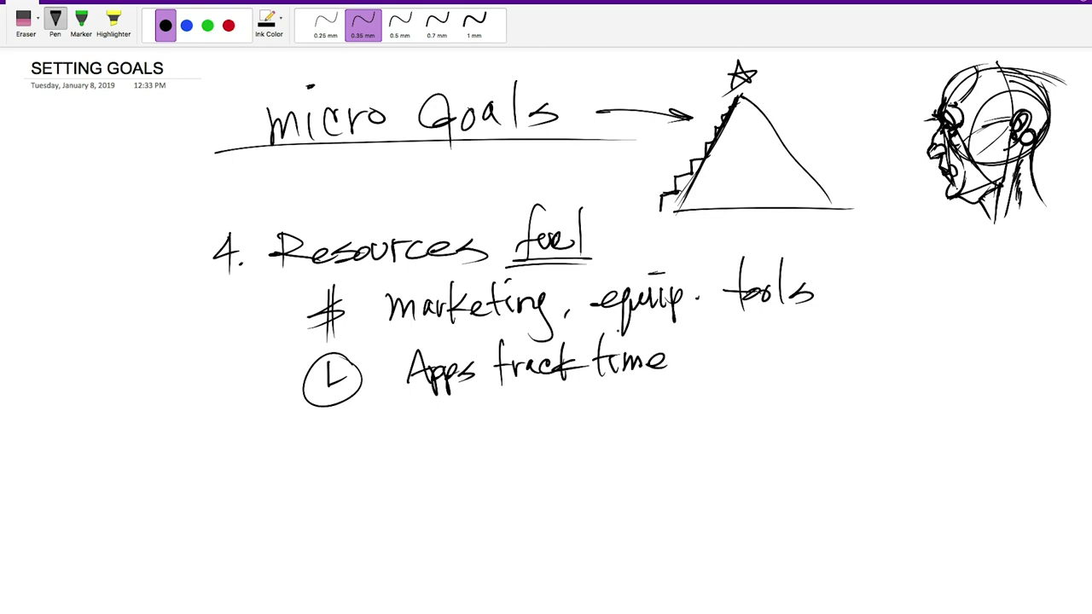
# List the app names "Due" and "Sloth" one under the other beside "Apps track time".
pyautogui.moveTo(721, 324)
pyautogui.mouseDown()
pyautogui.moveTo(723, 370)
pyautogui.moveTo(776, 366)
pyautogui.mouseUp()
pyautogui.click(810, 362)
pyautogui.moveTo(784, 346); pyautogui.dragTo(810, 363)
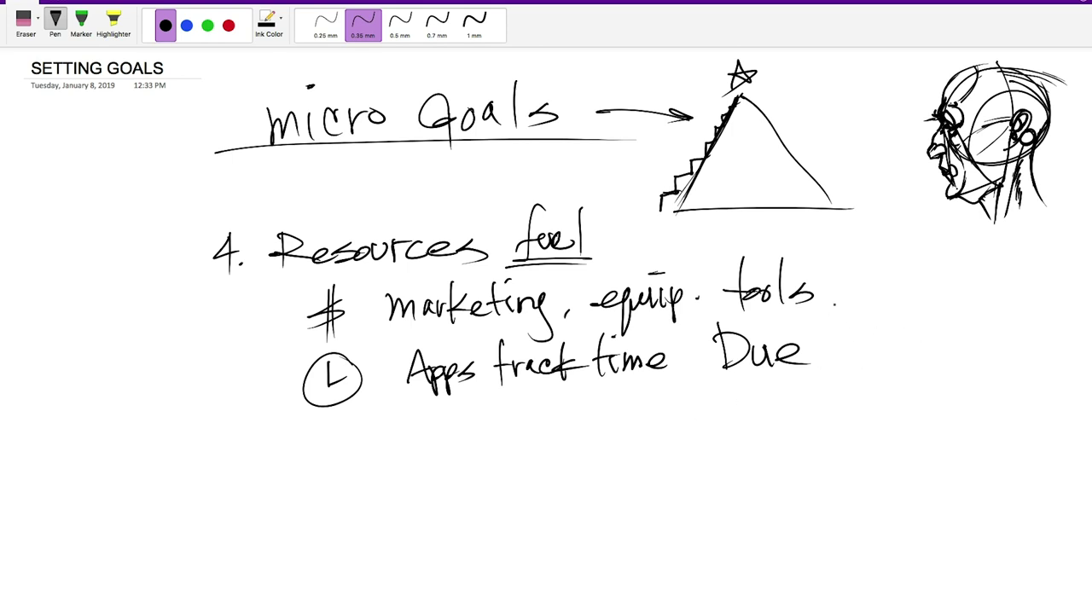
pyautogui.moveTo(744, 382); pyautogui.dragTo(714, 407)
pyautogui.moveTo(760, 377)
pyautogui.mouseDown()
pyautogui.moveTo(754, 410)
pyautogui.moveTo(769, 394)
pyautogui.mouseUp()
pyautogui.moveTo(786, 371)
pyautogui.mouseDown()
pyautogui.moveTo(782, 404)
pyautogui.moveTo(793, 385)
pyautogui.mouseUp()
pyautogui.moveTo(793, 373); pyautogui.dragTo(825, 403)
pyautogui.press('Escape')
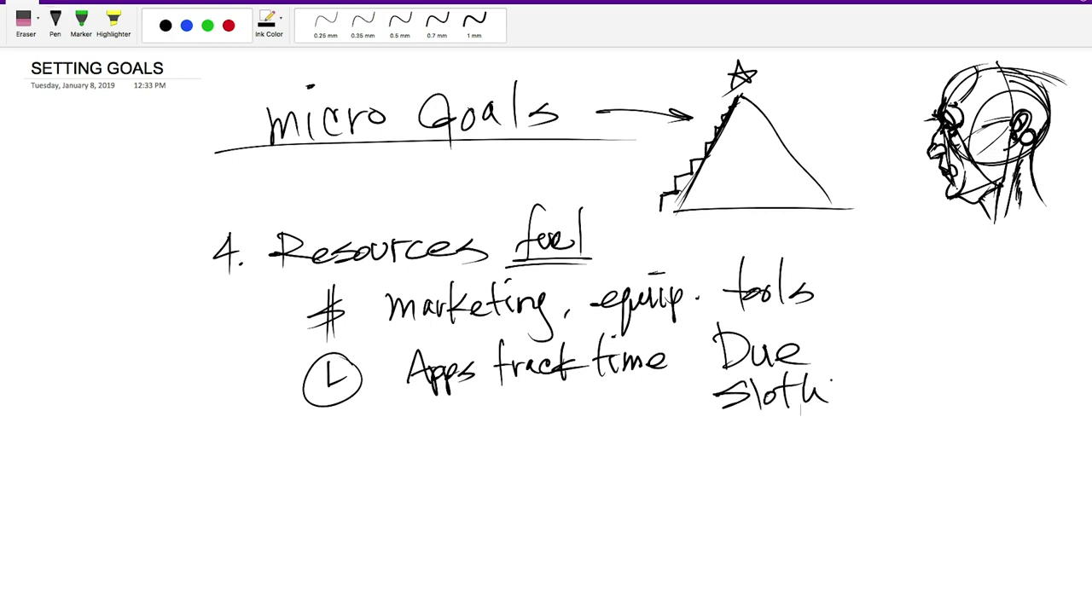
# Add "Focus Keeper" beneath "Sloth" and double-underline the word "Focus".
pyautogui.press('Escape')
pyautogui.moveTo(727, 424)
pyautogui.mouseDown()
pyautogui.moveTo(726, 455)
pyautogui.moveTo(761, 418)
pyautogui.moveTo(740, 433)
pyautogui.mouseUp()
pyautogui.moveTo(760, 431)
pyautogui.mouseDown()
pyautogui.moveTo(771, 445)
pyautogui.moveTo(795, 434)
pyautogui.moveTo(803, 442)
pyautogui.mouseUp()
pyautogui.moveTo(842, 405)
pyautogui.mouseDown()
pyautogui.moveTo(838, 445)
pyautogui.moveTo(936, 432)
pyautogui.moveTo(955, 417)
pyautogui.mouseUp()
pyautogui.press('Escape')
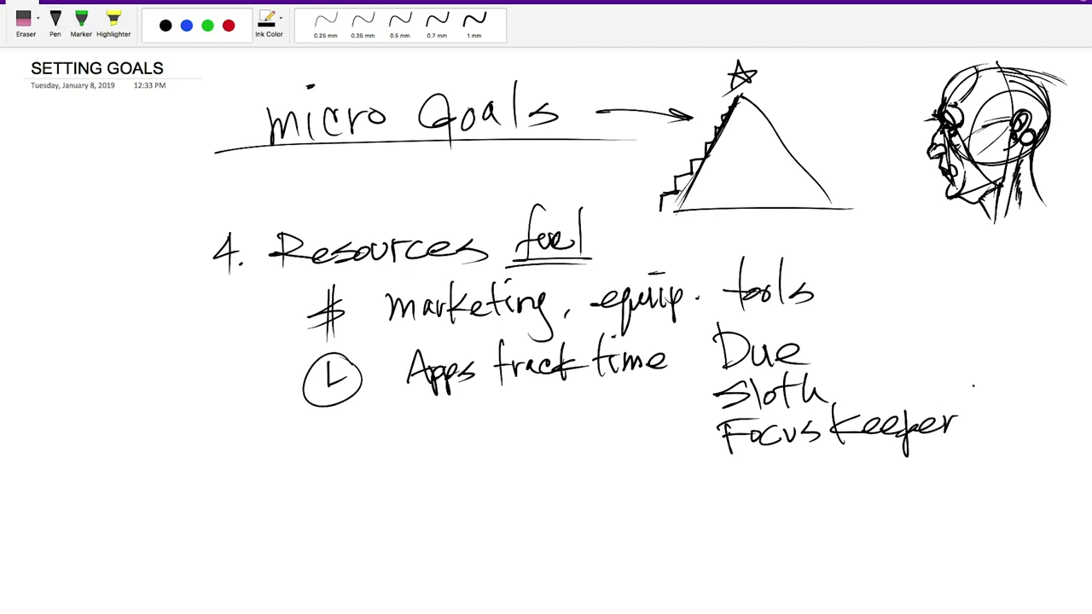
pyautogui.moveTo(712, 462); pyautogui.dragTo(797, 459)
pyautogui.click(880, 449)
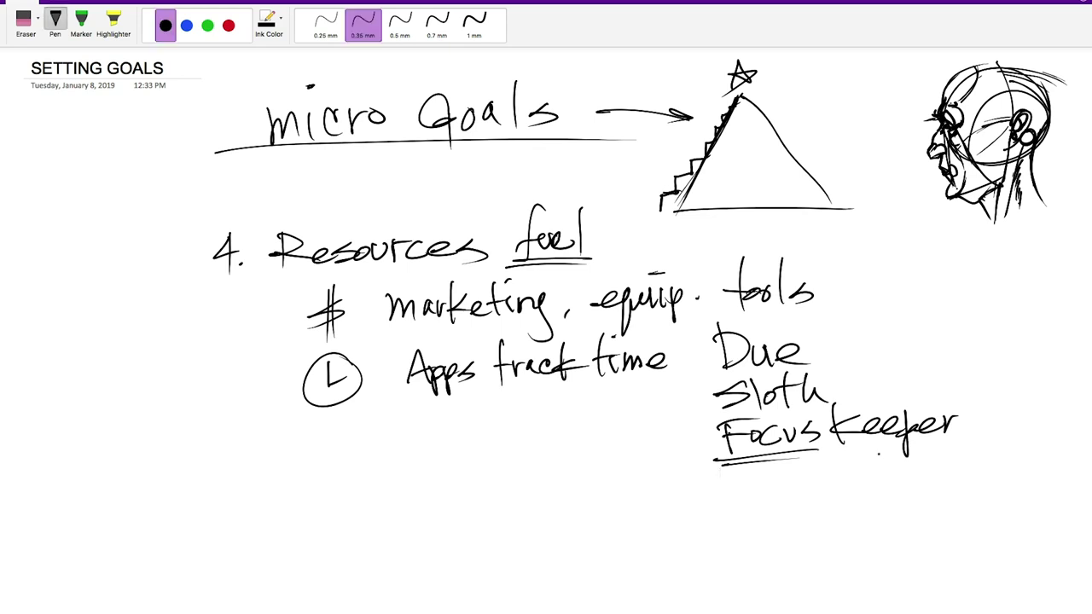
# Beside "Focus Keeper", draw a vertical divider, write "25 focus" and "5 break" after it, and circle both notes.
pyautogui.moveTo(969, 376); pyautogui.dragTo(969, 452)
pyautogui.moveTo(981, 380)
pyautogui.mouseDown()
pyautogui.moveTo(995, 392)
pyautogui.moveTo(1012, 376)
pyautogui.moveTo(1020, 394)
pyautogui.moveTo(1071, 384)
pyautogui.moveTo(1057, 393)
pyautogui.mouseUp()
pyautogui.moveTo(983, 410); pyautogui.dragTo(980, 426)
pyautogui.moveTo(985, 407); pyautogui.dragTo(1059, 424)
pyautogui.moveTo(1060, 415); pyautogui.dragTo(1081, 420)
pyautogui.moveTo(1085, 380)
pyautogui.mouseDown()
pyautogui.moveTo(981, 396)
pyautogui.moveTo(1077, 358)
pyautogui.mouseUp()
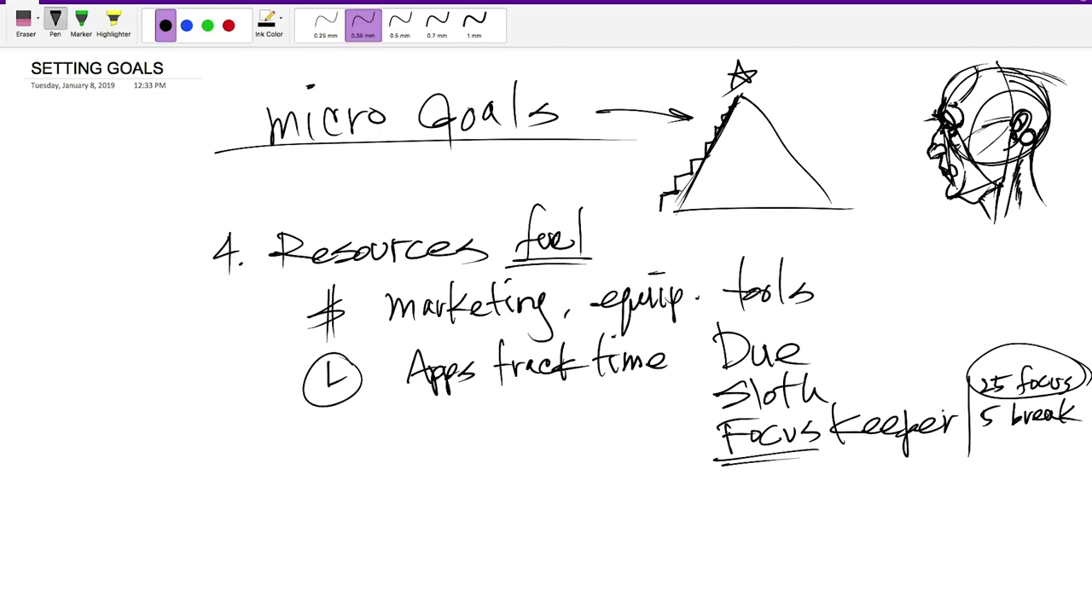
pyautogui.moveTo(1071, 394)
pyautogui.mouseDown()
pyautogui.moveTo(1008, 390)
pyautogui.moveTo(1076, 413)
pyautogui.mouseUp()
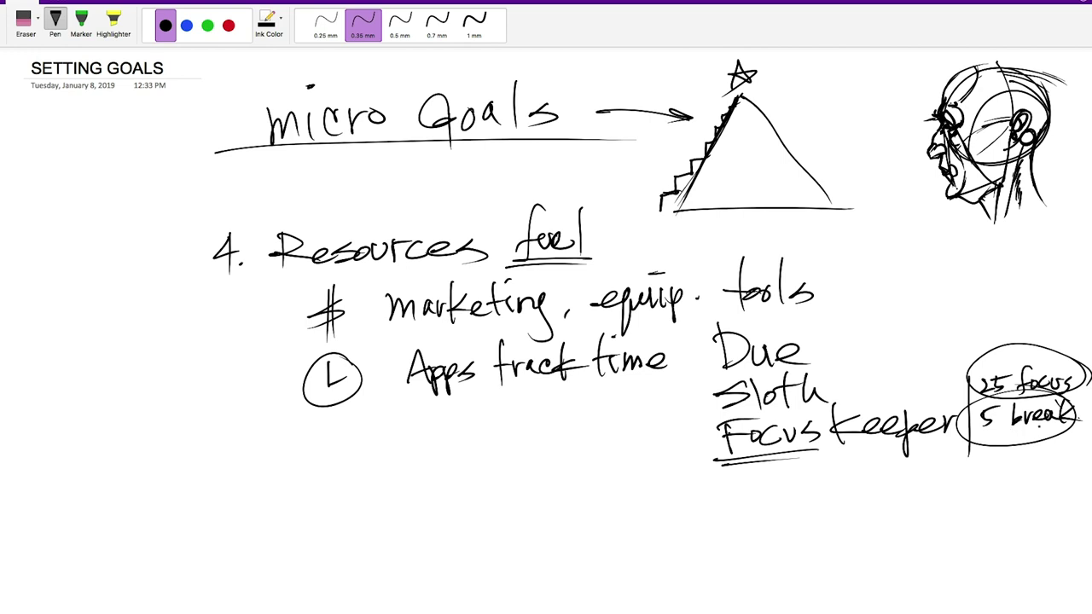
pyautogui.click(995, 420)
pyautogui.press('Escape')
# Underline the "Resources" line again and write the row label "Heath" beneath the clock symbol.
pyautogui.moveTo(264, 267)
pyautogui.mouseDown()
pyautogui.moveTo(516, 259)
pyautogui.moveTo(427, 271)
pyautogui.mouseUp()
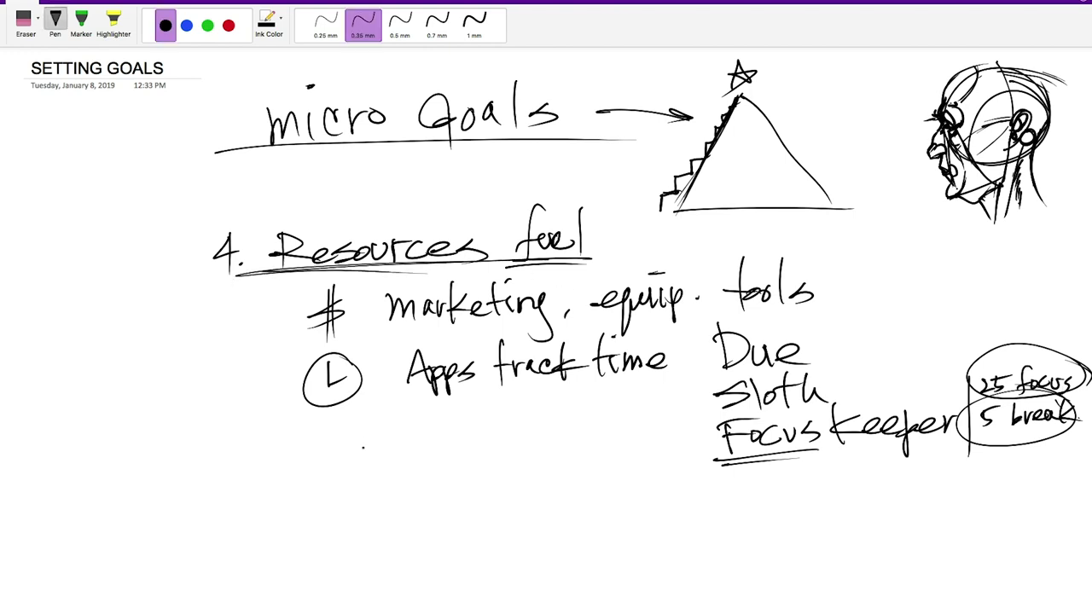
pyautogui.moveTo(313, 421); pyautogui.dragTo(315, 474)
pyautogui.moveTo(324, 427)
pyautogui.mouseDown()
pyautogui.moveTo(324, 474)
pyautogui.moveTo(328, 452)
pyautogui.mouseUp()
pyautogui.moveTo(324, 461)
pyautogui.mouseDown()
pyautogui.moveTo(350, 450)
pyautogui.moveTo(360, 471)
pyautogui.mouseUp()
pyautogui.moveTo(346, 454)
pyautogui.mouseDown()
pyautogui.moveTo(372, 429)
pyautogui.moveTo(372, 466)
pyautogui.mouseUp()
pyautogui.moveTo(374, 454)
pyautogui.mouseDown()
pyautogui.moveTo(385, 459)
pyautogui.moveTo(345, 461)
pyautogui.mouseUp()
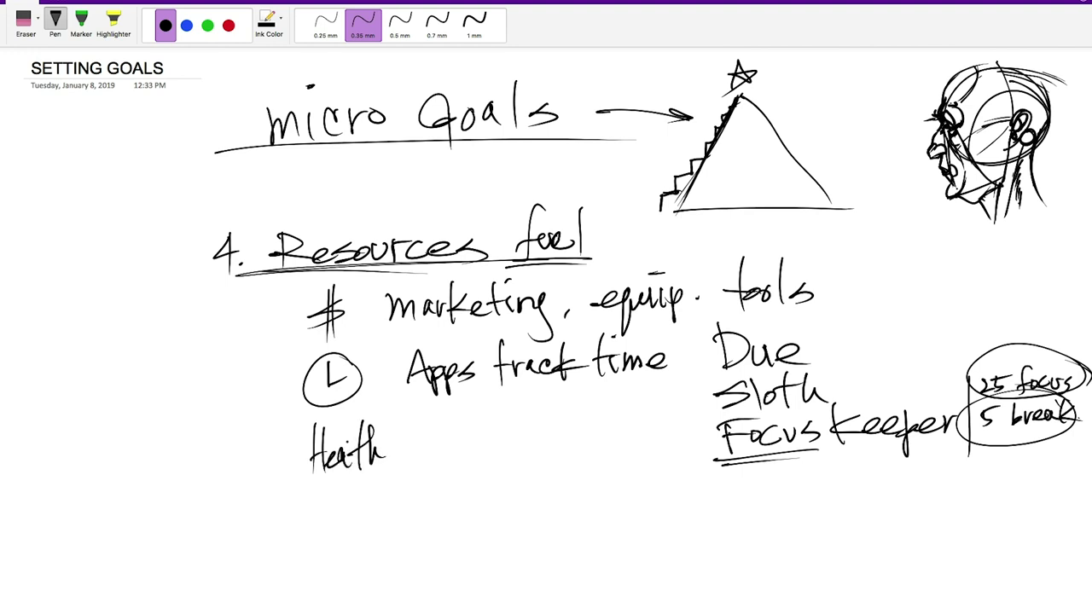
# Write "Exercize" beside the "Heath" label and "Breaks" beneath it.
pyautogui.moveTo(427, 426)
pyautogui.mouseDown()
pyautogui.moveTo(427, 454)
pyautogui.moveTo(440, 457)
pyautogui.mouseUp()
pyautogui.moveTo(418, 432)
pyautogui.mouseDown()
pyautogui.moveTo(440, 424)
pyautogui.moveTo(438, 439)
pyautogui.mouseUp()
pyautogui.moveTo(437, 435)
pyautogui.mouseDown()
pyautogui.moveTo(459, 452)
pyautogui.moveTo(440, 457)
pyautogui.moveTo(562, 441)
pyautogui.moveTo(566, 422)
pyautogui.mouseUp()
pyautogui.click(474, 435)
pyautogui.moveTo(544, 433); pyautogui.dragTo(561, 431)
pyautogui.moveTo(503, 413); pyautogui.dragTo(501, 423)
pyautogui.press('Escape')
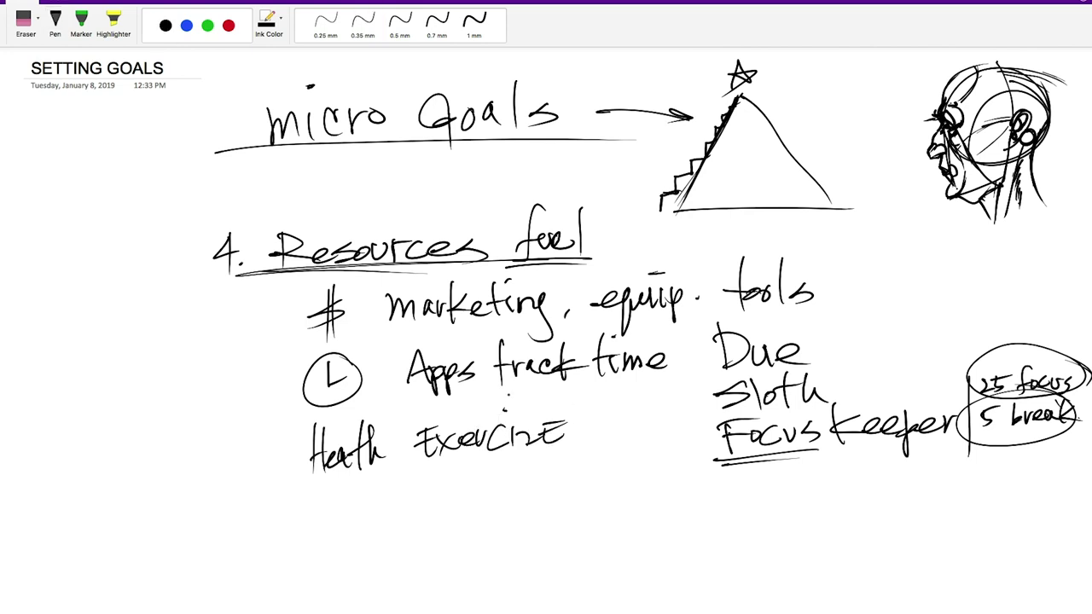
pyautogui.moveTo(436, 469)
pyautogui.mouseDown()
pyautogui.moveTo(432, 493)
pyautogui.moveTo(443, 489)
pyautogui.mouseUp()
pyautogui.moveTo(451, 493)
pyautogui.mouseDown()
pyautogui.moveTo(462, 477)
pyautogui.moveTo(491, 486)
pyautogui.mouseUp()
pyautogui.moveTo(498, 452)
pyautogui.mouseDown()
pyautogui.moveTo(489, 495)
pyautogui.moveTo(532, 464)
pyautogui.moveTo(518, 489)
pyautogui.mouseUp()
pyautogui.click(575, 430)
pyautogui.press('Escape')
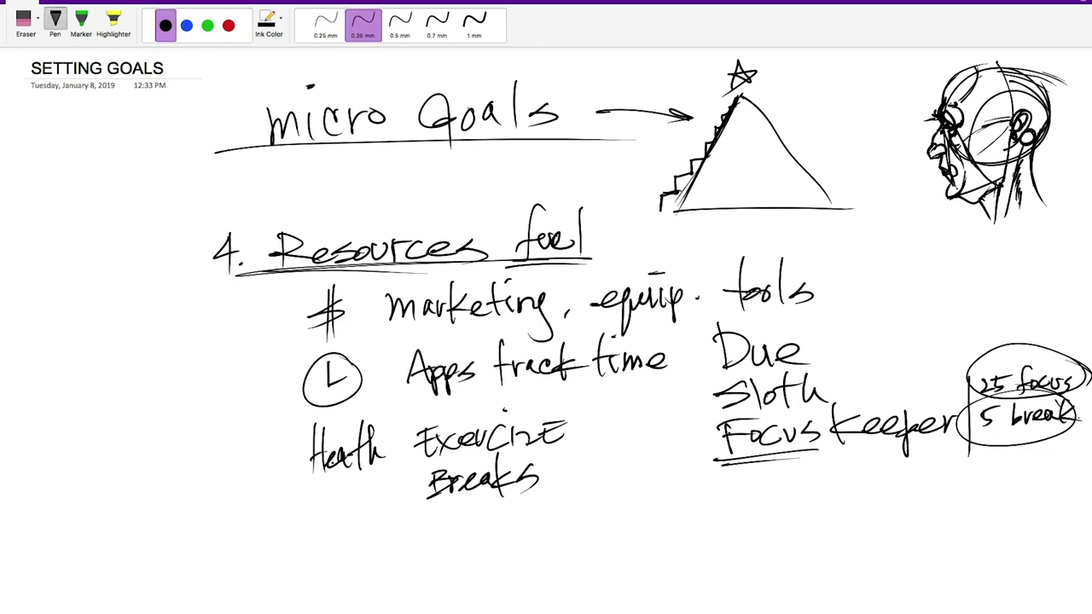
# Write the row label "Rel" beneath "Heath", followed by the words "car" and "job".
pyautogui.moveTo(322, 523)
pyautogui.mouseDown()
pyautogui.moveTo(321, 555)
pyautogui.moveTo(351, 546)
pyautogui.mouseUp()
pyautogui.moveTo(359, 503); pyautogui.dragTo(364, 549)
pyautogui.click(369, 546)
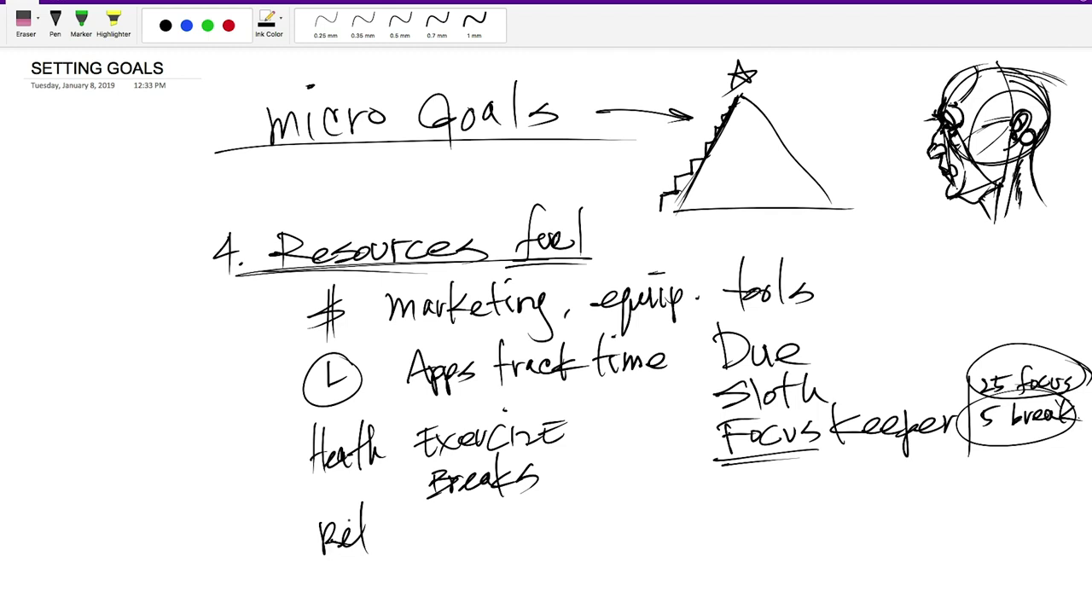
pyautogui.click(362, 24)
pyautogui.moveTo(468, 529)
pyautogui.mouseDown()
pyautogui.moveTo(452, 550)
pyautogui.moveTo(501, 532)
pyautogui.mouseUp()
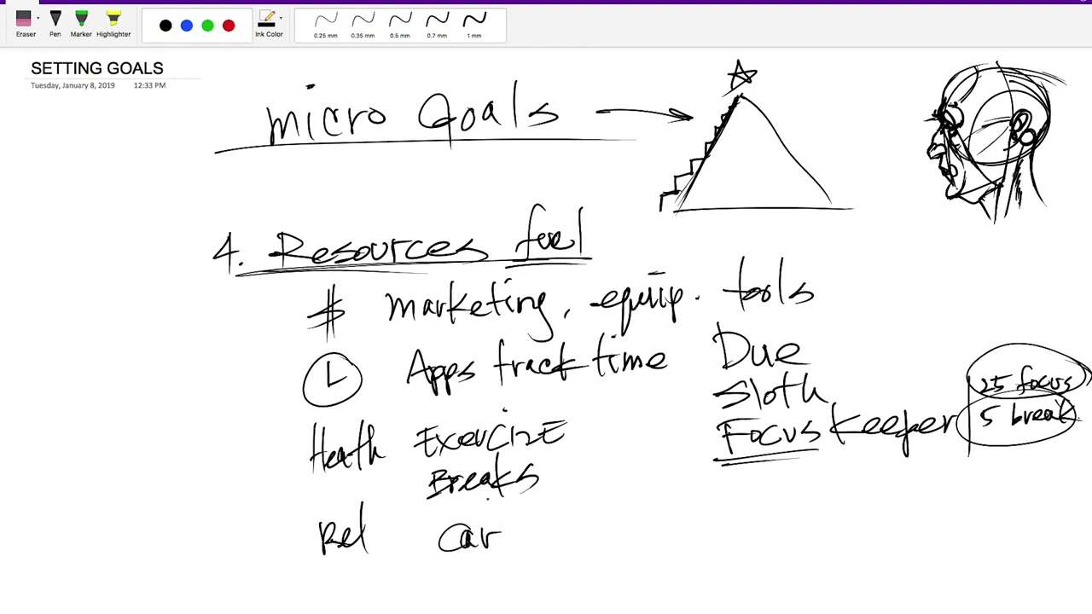
pyautogui.moveTo(553, 517); pyautogui.dragTo(535, 556)
pyautogui.moveTo(568, 532); pyautogui.dragTo(578, 546)
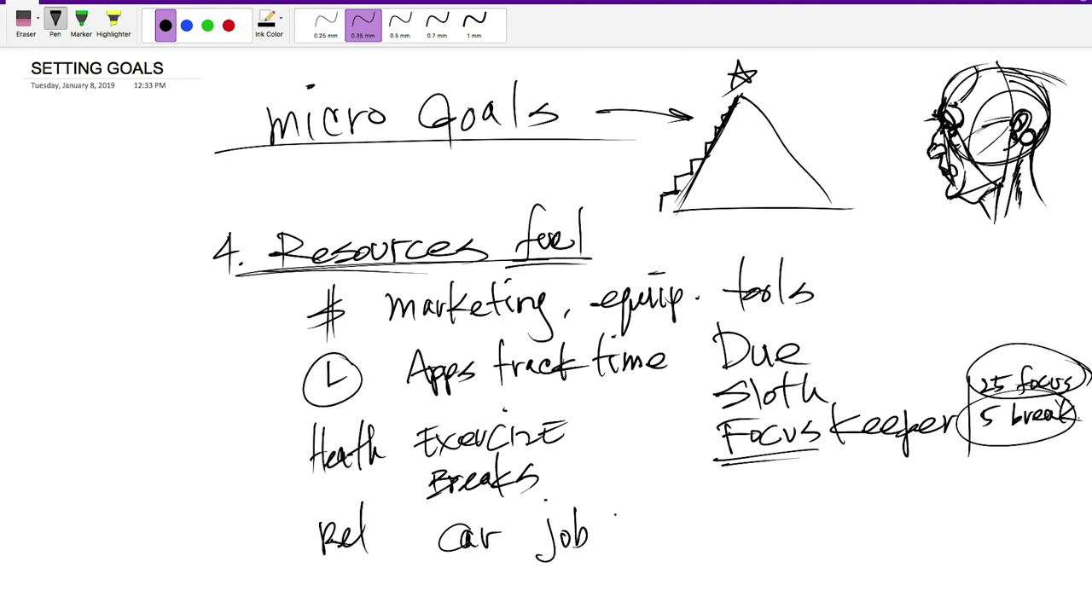
pyautogui.press('Escape')
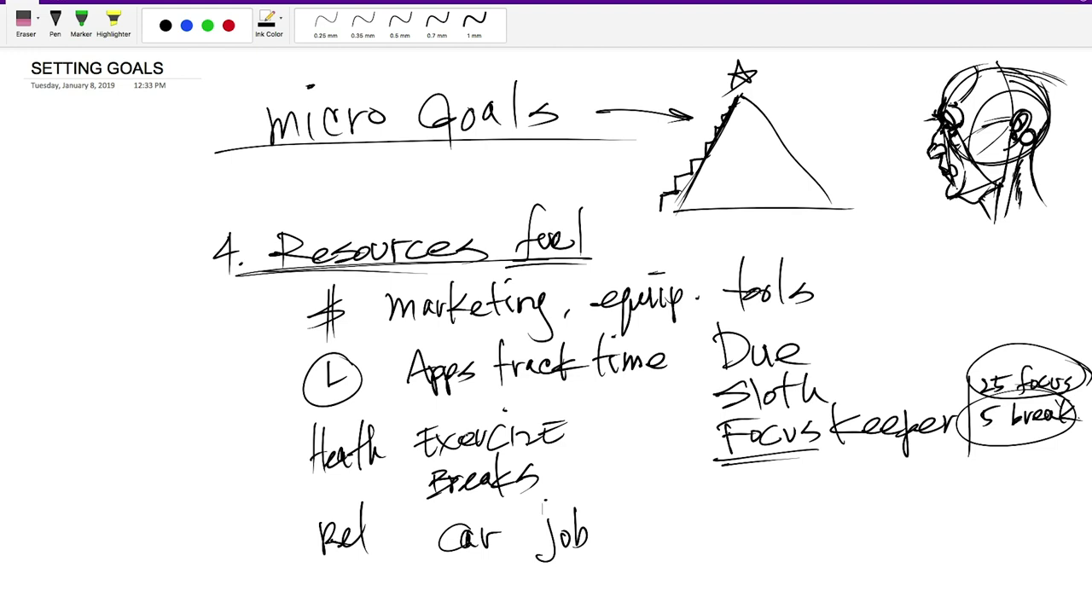
# Shrink all the handwritten notes and the head sketch together and park them in the page's upper right corner.
pyautogui.scroll(-10, 545, 330)
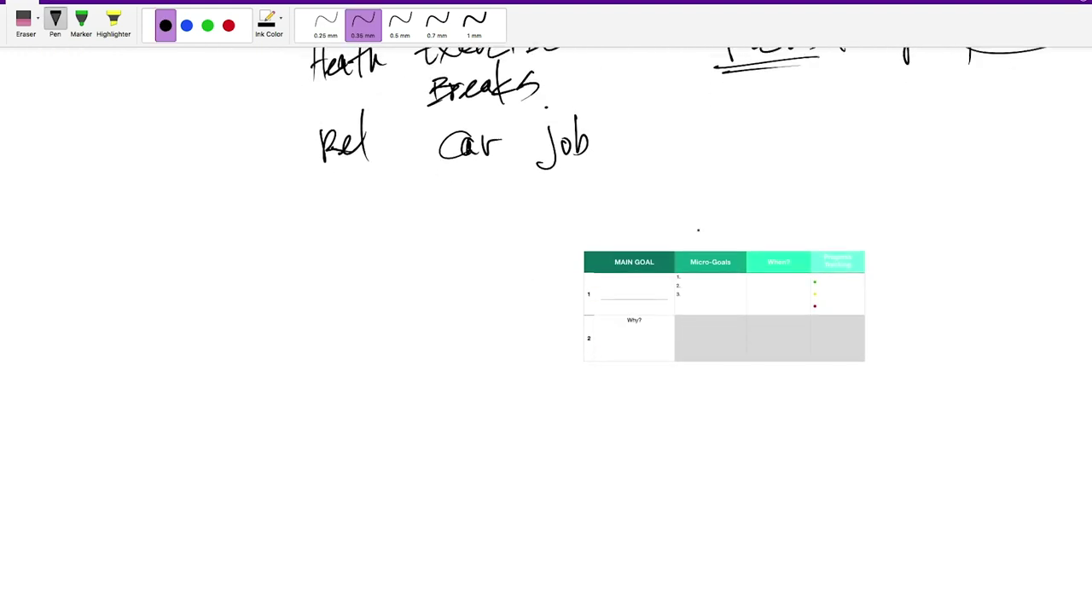
pyautogui.scroll(9, 546, 330)
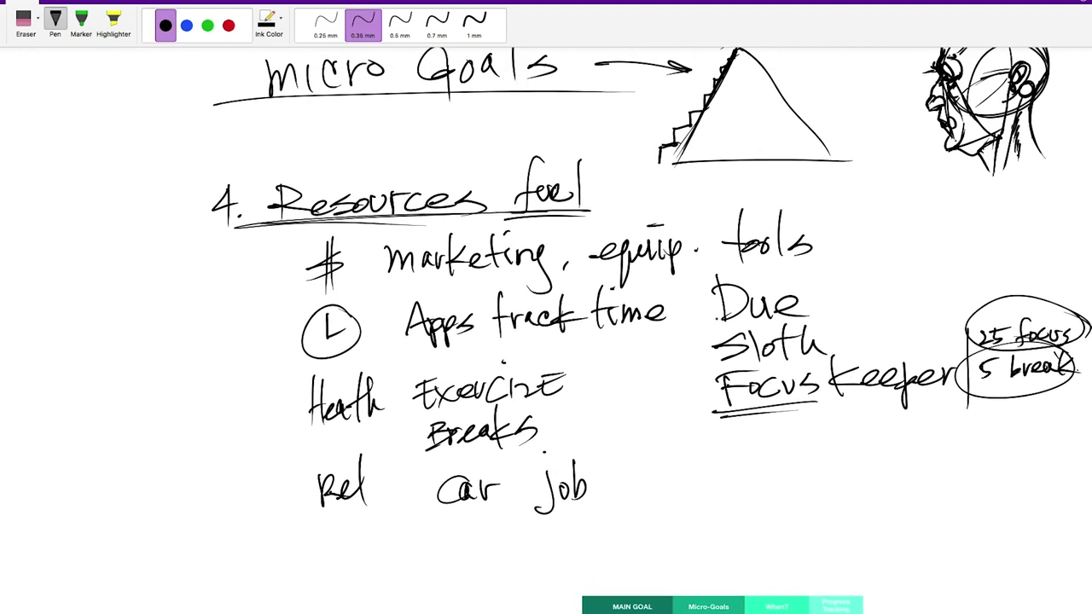
pyautogui.scroll(1, 546, 330)
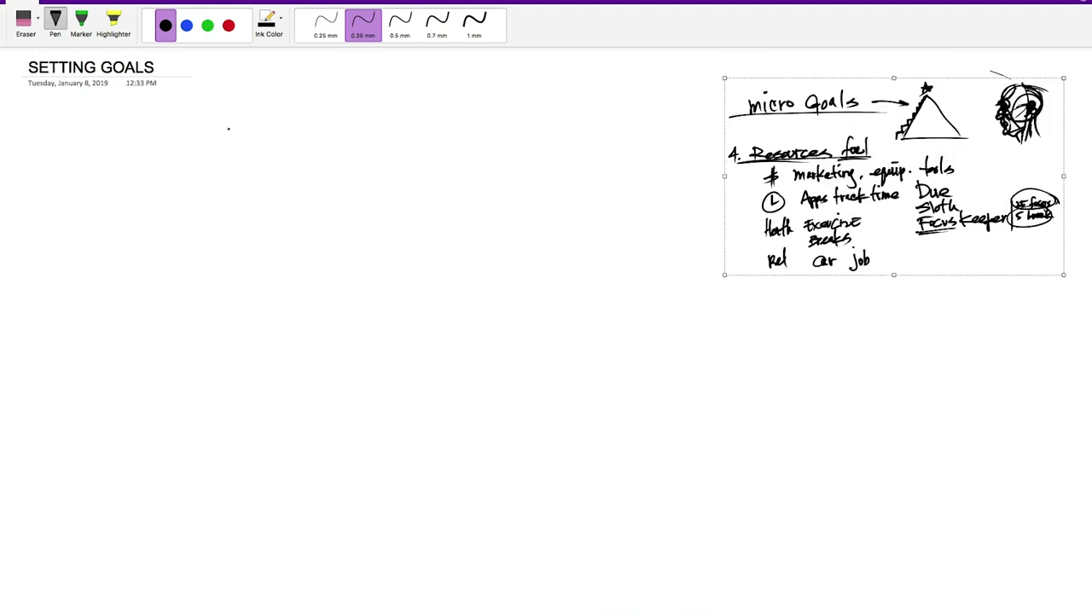
pyautogui.click(228, 128)
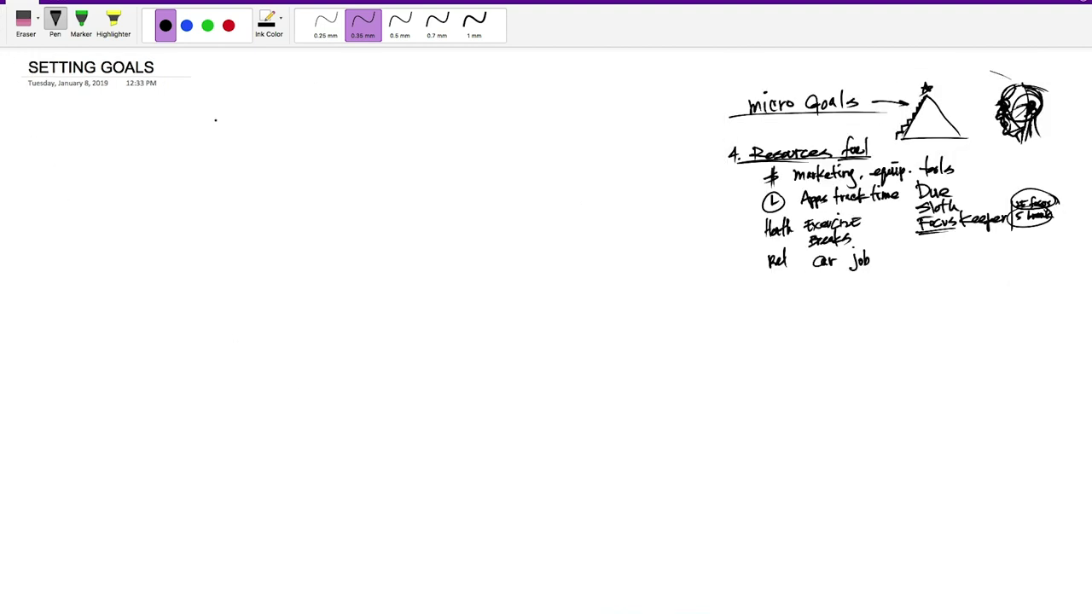
# Handwrite the heading "5. Track Your Progress" in the cleared space beside the shrunken notes.
pyautogui.moveTo(173, 135); pyautogui.dragTo(170, 152)
pyautogui.moveTo(172, 134); pyautogui.dragTo(186, 133)
pyautogui.click(196, 145)
pyautogui.moveTo(205, 127); pyautogui.dragTo(246, 125)
pyautogui.moveTo(223, 124)
pyautogui.mouseDown()
pyautogui.moveTo(221, 149)
pyautogui.moveTo(247, 133)
pyautogui.moveTo(288, 145)
pyautogui.mouseUp()
pyautogui.moveTo(287, 138)
pyautogui.mouseDown()
pyautogui.moveTo(311, 126)
pyautogui.moveTo(350, 136)
pyautogui.mouseUp()
pyautogui.moveTo(360, 121)
pyautogui.mouseDown()
pyautogui.moveTo(347, 160)
pyautogui.moveTo(397, 128)
pyautogui.moveTo(431, 155)
pyautogui.mouseUp()
pyautogui.moveTo(427, 114)
pyautogui.mouseDown()
pyautogui.moveTo(432, 136)
pyautogui.moveTo(459, 128)
pyautogui.mouseUp()
pyautogui.moveTo(467, 124)
pyautogui.mouseDown()
pyautogui.moveTo(487, 128)
pyautogui.moveTo(471, 160)
pyautogui.moveTo(505, 124)
pyautogui.moveTo(546, 124)
pyautogui.moveTo(537, 135)
pyautogui.mouseUp()
pyautogui.moveTo(549, 129); pyautogui.dragTo(569, 133)
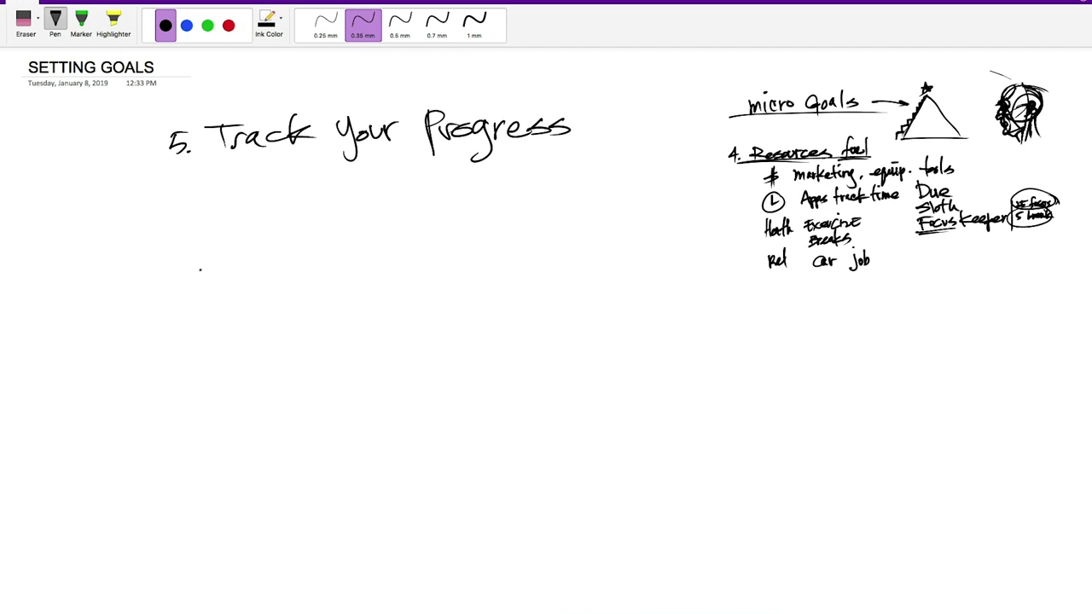
# Draw a square box with a checkmark beneath the "5. Track Your Progress" heading and touch up the heading's first letters.
pyautogui.press('Escape')
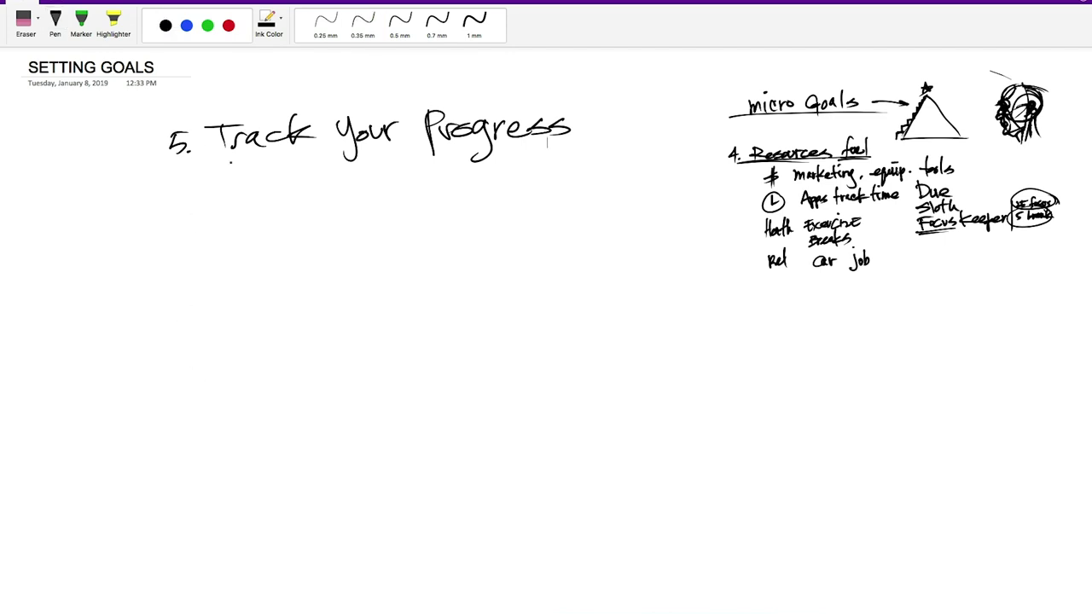
pyautogui.click(313, 173)
pyautogui.press('Escape')
pyautogui.moveTo(176, 152); pyautogui.dragTo(168, 156)
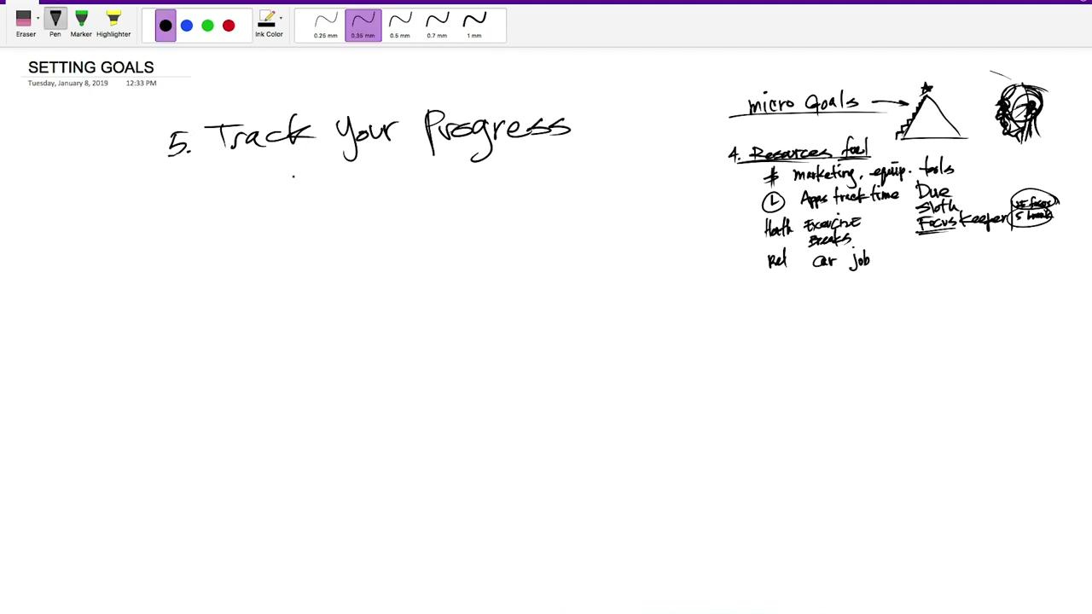
pyautogui.moveTo(222, 130); pyautogui.dragTo(222, 155)
pyautogui.moveTo(231, 136); pyautogui.dragTo(239, 134)
pyautogui.moveTo(245, 176)
pyautogui.mouseDown()
pyautogui.moveTo(248, 187)
pyautogui.moveTo(276, 155)
pyautogui.moveTo(236, 199)
pyautogui.mouseUp()
pyautogui.moveTo(236, 158)
pyautogui.mouseDown()
pyautogui.moveTo(288, 156)
pyautogui.moveTo(237, 199)
pyautogui.mouseUp()
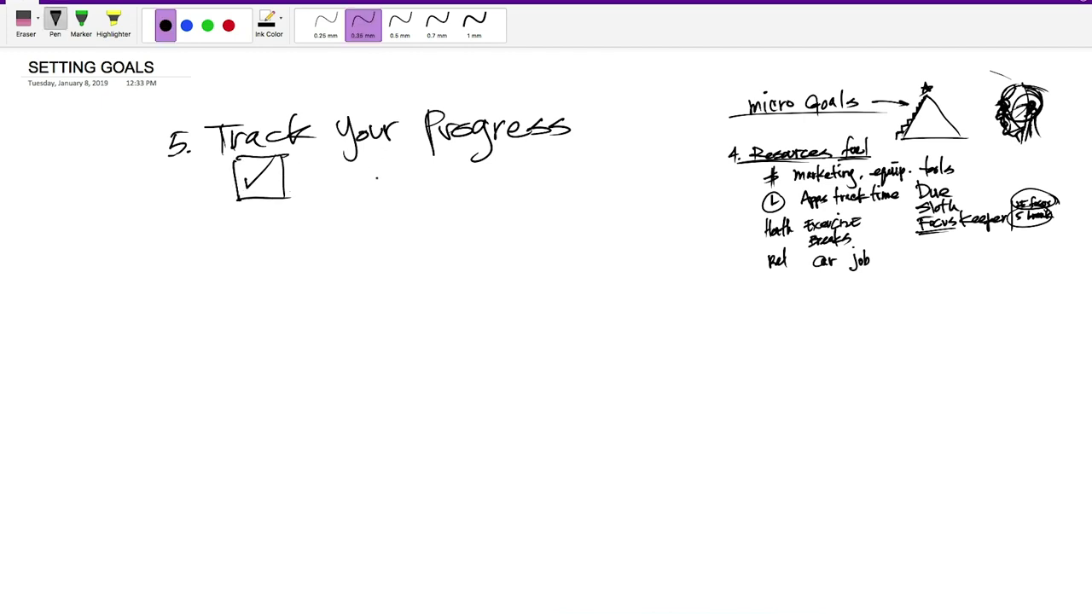
# Draw a solid dot with "in progress" beside the checkbox, followed by an empty circle and a slashed circle.
pyautogui.moveTo(377, 173)
pyautogui.mouseDown()
pyautogui.moveTo(387, 169)
pyautogui.moveTo(360, 209)
pyautogui.moveTo(376, 208)
pyautogui.moveTo(365, 184)
pyautogui.moveTo(388, 217)
pyautogui.moveTo(427, 189)
pyautogui.moveTo(420, 225)
pyautogui.moveTo(450, 196)
pyautogui.moveTo(486, 192)
pyautogui.mouseUp()
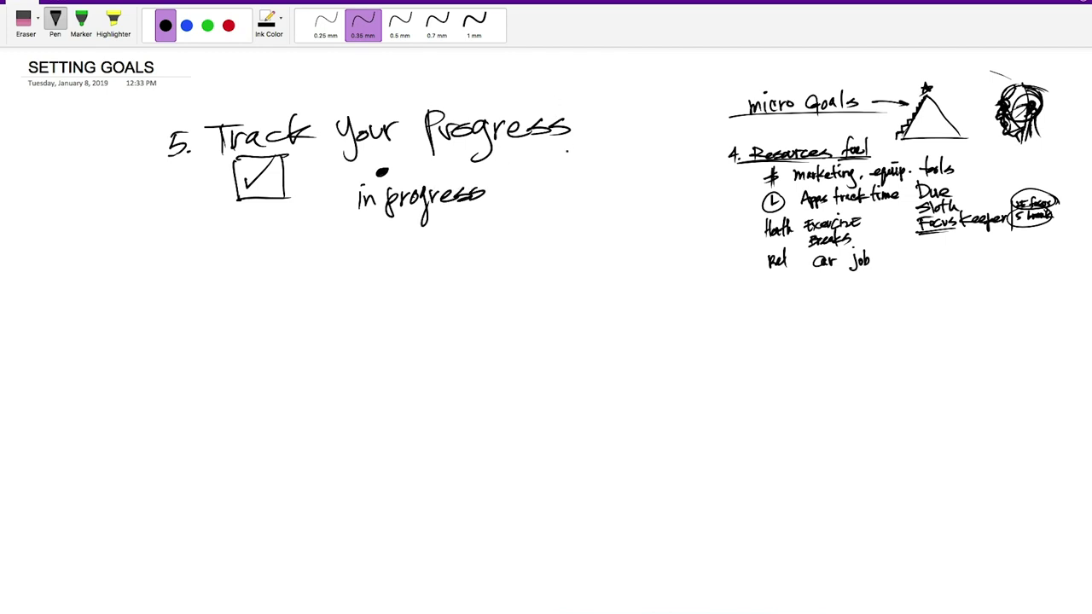
pyautogui.moveTo(549, 155)
pyautogui.mouseDown()
pyautogui.moveTo(548, 173)
pyautogui.moveTo(554, 147)
pyautogui.moveTo(573, 143)
pyautogui.moveTo(585, 170)
pyautogui.moveTo(547, 176)
pyautogui.moveTo(554, 151)
pyautogui.mouseUp()
pyautogui.moveTo(645, 153)
pyautogui.mouseDown()
pyautogui.moveTo(602, 171)
pyautogui.moveTo(635, 136)
pyautogui.moveTo(608, 177)
pyautogui.mouseUp()
pyautogui.moveTo(629, 133); pyautogui.dragTo(607, 175)
pyautogui.press('Escape')
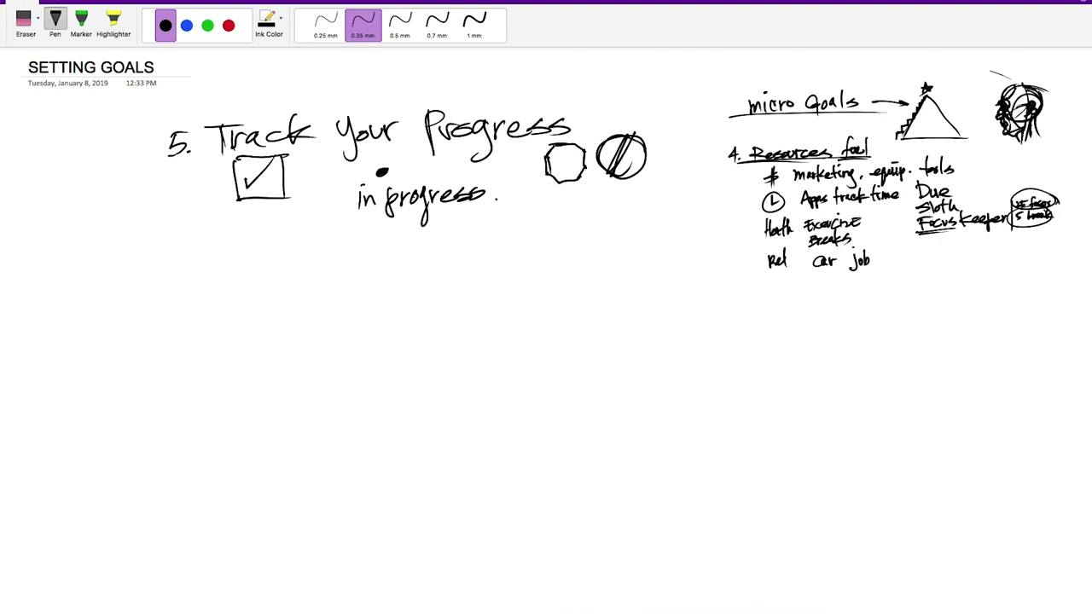
# Label the status symbols by writing "Yes" under the checkbox, "NO" under the circles and "working" under "in progress".
pyautogui.moveTo(226, 220)
pyautogui.mouseDown()
pyautogui.moveTo(247, 230)
pyautogui.moveTo(242, 240)
pyautogui.moveTo(272, 236)
pyautogui.mouseUp()
pyautogui.moveTo(588, 193)
pyautogui.mouseDown()
pyautogui.moveTo(590, 213)
pyautogui.moveTo(616, 194)
pyautogui.mouseUp()
pyautogui.moveTo(359, 235)
pyautogui.mouseDown()
pyautogui.moveTo(370, 252)
pyautogui.moveTo(384, 232)
pyautogui.moveTo(406, 247)
pyautogui.mouseUp()
pyautogui.moveTo(408, 218)
pyautogui.mouseDown()
pyautogui.moveTo(408, 249)
pyautogui.moveTo(418, 249)
pyautogui.mouseUp()
pyautogui.moveTo(430, 230); pyautogui.dragTo(437, 246)
pyautogui.moveTo(440, 245)
pyautogui.mouseDown()
pyautogui.moveTo(463, 230)
pyautogui.moveTo(452, 269)
pyautogui.mouseUp()
pyautogui.click(429, 216)
pyautogui.press('Escape')
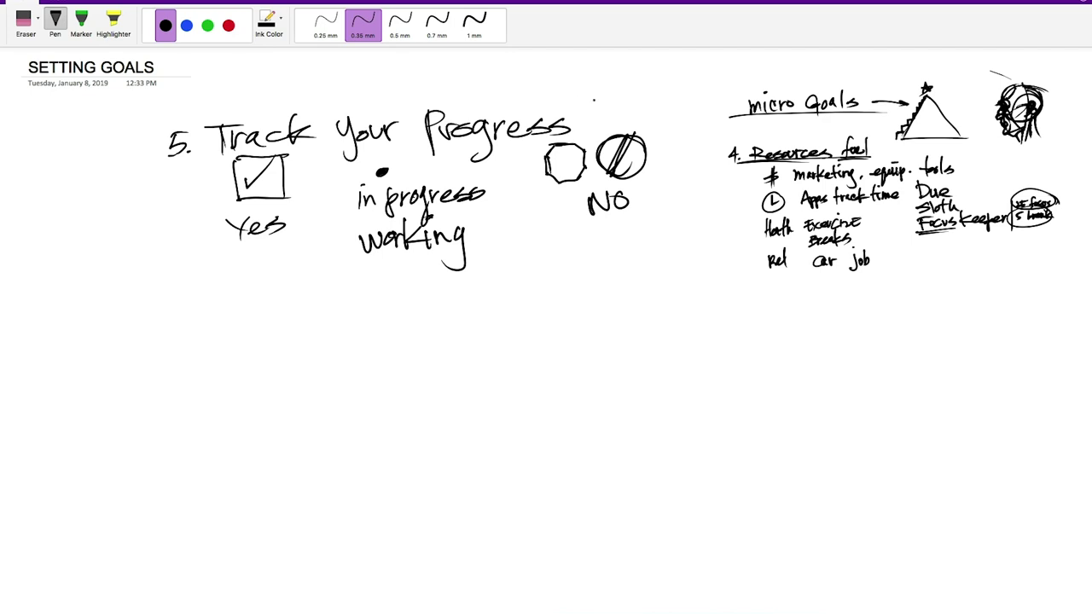
# Lengthen the tail of the "Y" in "Yes" and thicken the checkmark inside the box.
pyautogui.click(569, 130)
pyautogui.click(373, 173)
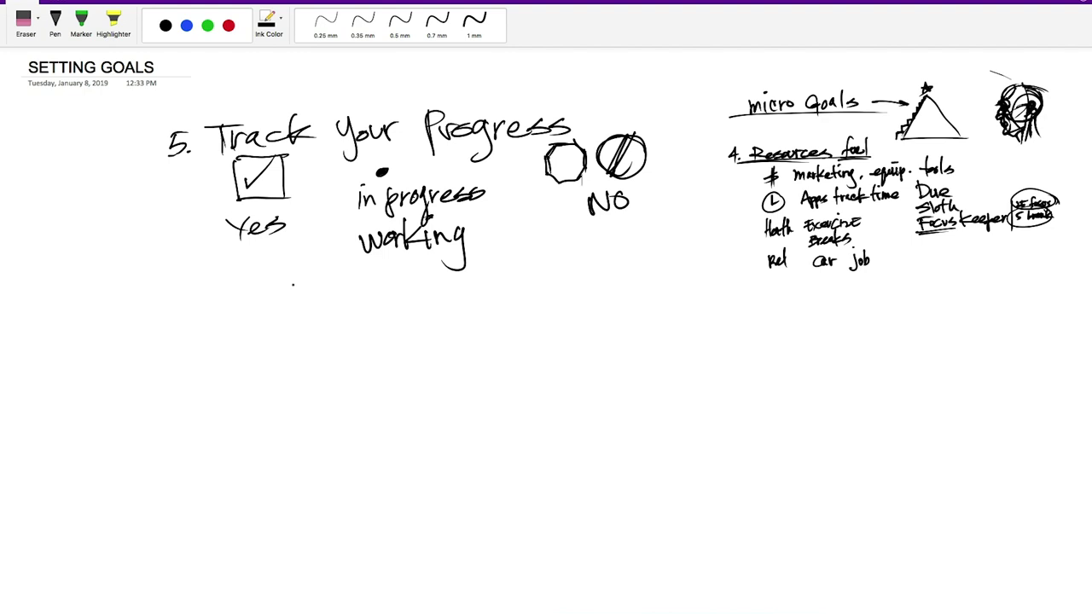
pyautogui.moveTo(242, 228); pyautogui.dragTo(234, 252)
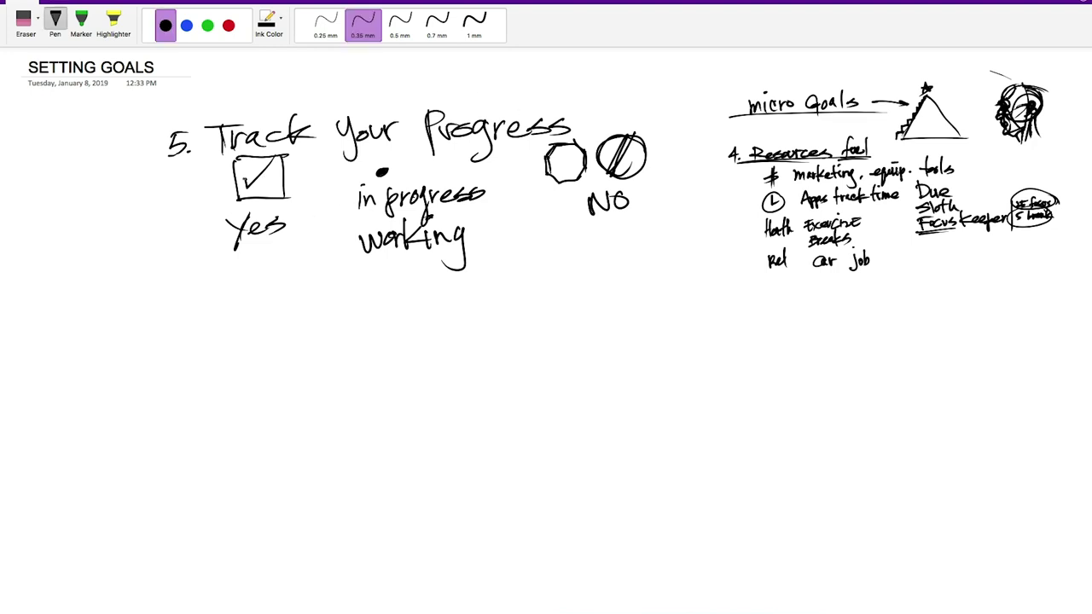
pyautogui.moveTo(243, 177); pyautogui.dragTo(273, 157)
# Handwrite the heading "Obstacles" below the status symbols and underline it.
pyautogui.moveTo(263, 341)
pyautogui.mouseDown()
pyautogui.moveTo(281, 372)
pyautogui.moveTo(314, 372)
pyautogui.mouseUp()
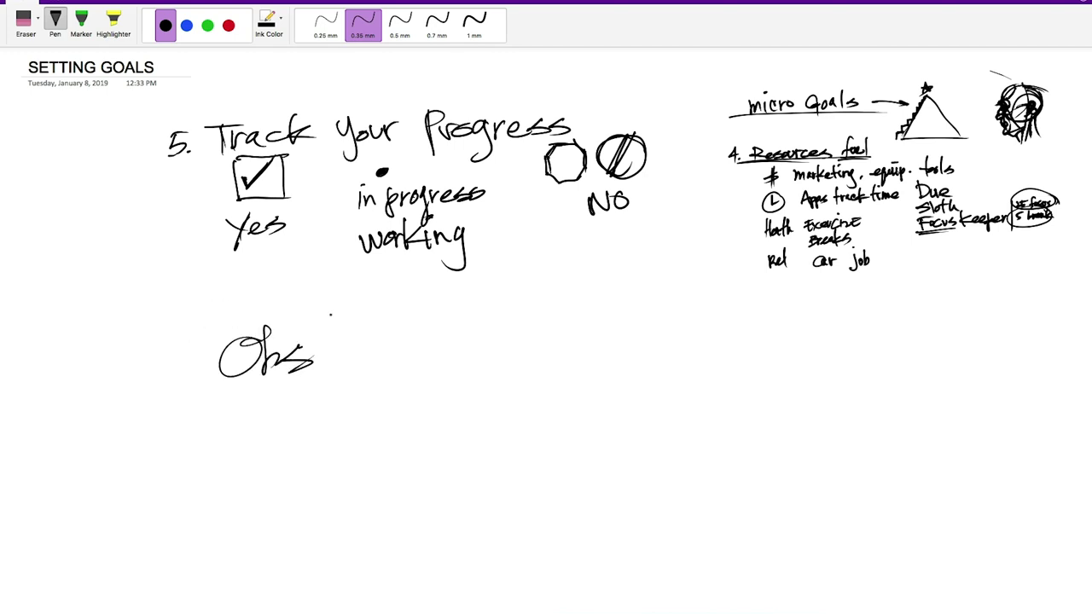
pyautogui.moveTo(329, 313); pyautogui.dragTo(327, 369)
pyautogui.moveTo(304, 351)
pyautogui.mouseDown()
pyautogui.moveTo(406, 342)
pyautogui.moveTo(466, 358)
pyautogui.moveTo(437, 369)
pyautogui.mouseUp()
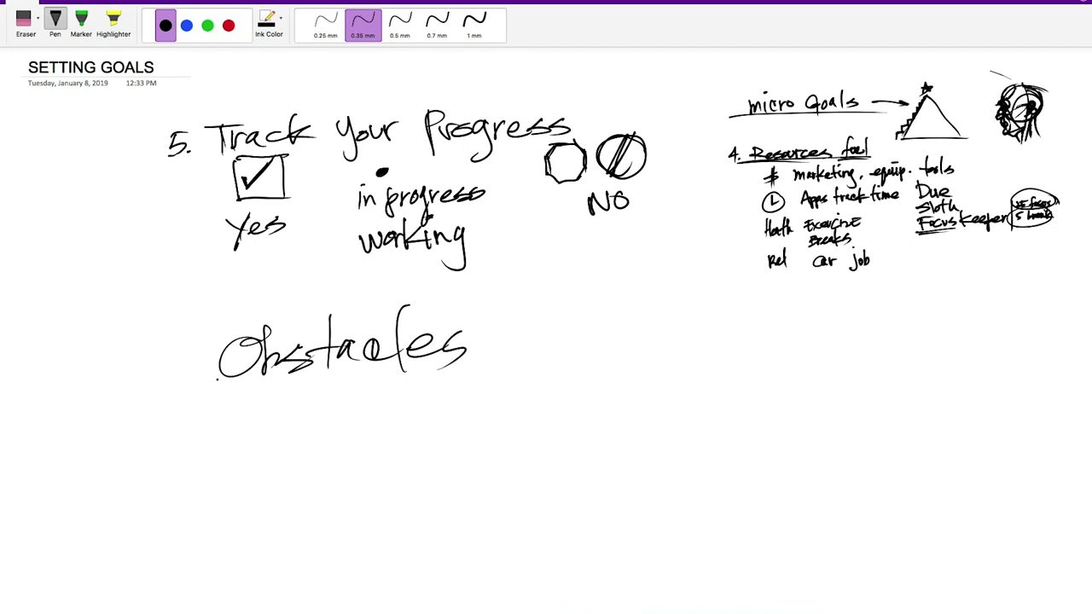
pyautogui.moveTo(187, 385); pyautogui.dragTo(504, 367)
pyautogui.press('Escape')
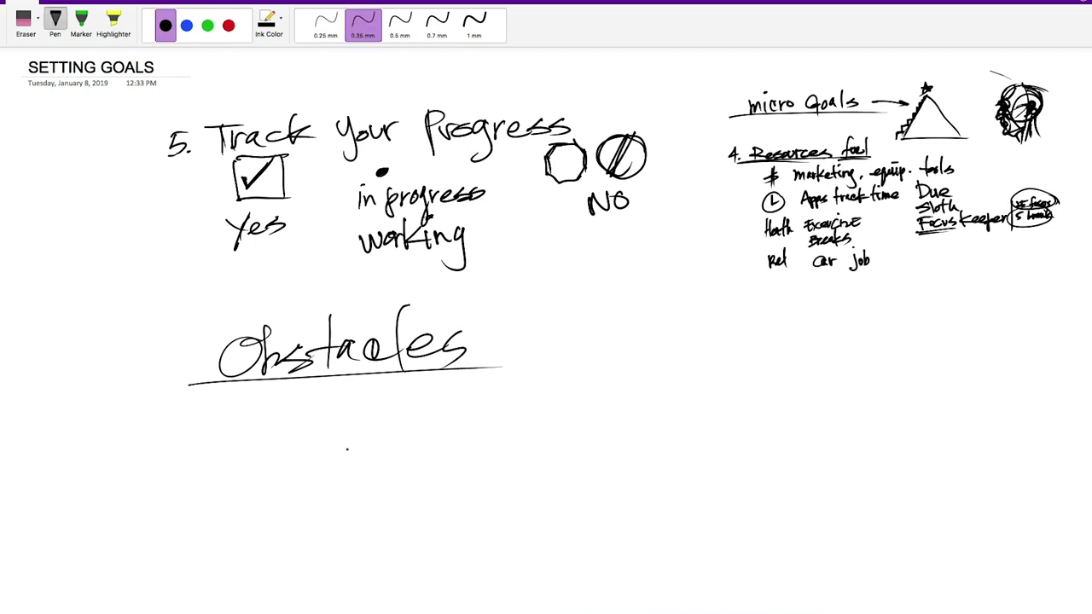
# Write the first obstacle, "I don't have time", beneath the "Obstacles" heading.
pyautogui.moveTo(332, 393)
pyautogui.mouseDown()
pyautogui.moveTo(330, 428)
pyautogui.moveTo(407, 416)
pyautogui.mouseUp()
pyautogui.moveTo(421, 381)
pyautogui.mouseDown()
pyautogui.moveTo(416, 402)
pyautogui.moveTo(426, 393)
pyautogui.mouseUp()
pyautogui.moveTo(408, 377)
pyautogui.mouseDown()
pyautogui.moveTo(479, 416)
pyautogui.moveTo(520, 391)
pyautogui.moveTo(567, 409)
pyautogui.moveTo(582, 387)
pyautogui.mouseUp()
pyautogui.moveTo(586, 385)
pyautogui.mouseDown()
pyautogui.moveTo(588, 395)
pyautogui.moveTo(623, 401)
pyautogui.mouseUp()
pyautogui.moveTo(618, 392); pyautogui.dragTo(643, 394)
pyautogui.click(587, 367)
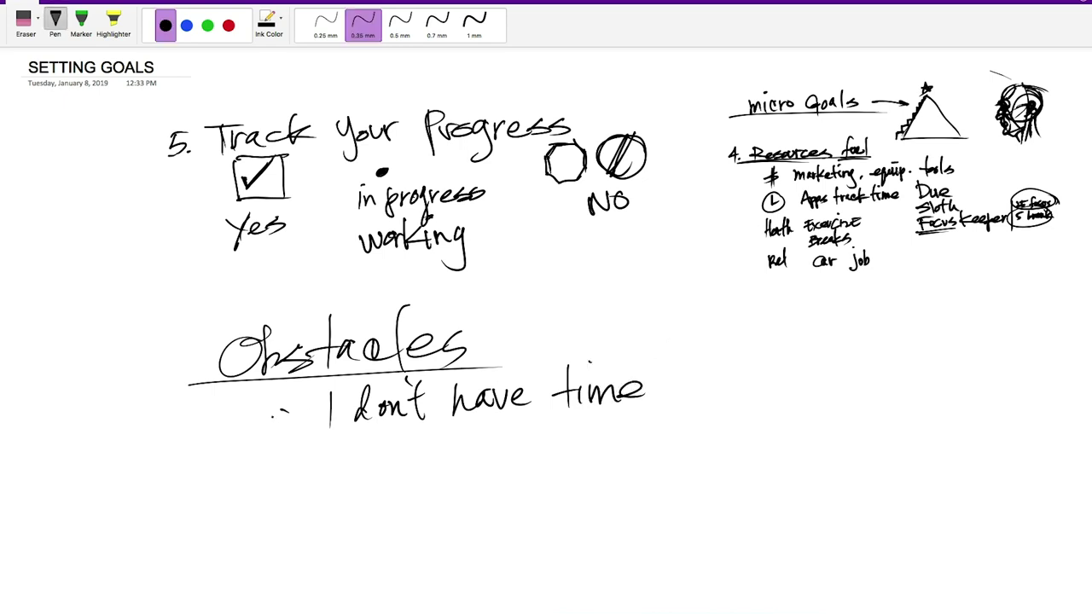
# Add a second obstacle with ditto marks and "$", and join it to "time" with a bracket.
pyautogui.moveTo(345, 447); pyautogui.dragTo(385, 447)
pyautogui.moveTo(482, 434); pyautogui.dragTo(486, 442)
pyautogui.moveTo(590, 413); pyautogui.dragTo(598, 455)
pyautogui.moveTo(609, 425)
pyautogui.mouseDown()
pyautogui.moveTo(580, 451)
pyautogui.moveTo(603, 442)
pyautogui.mouseUp()
pyautogui.press('Escape')
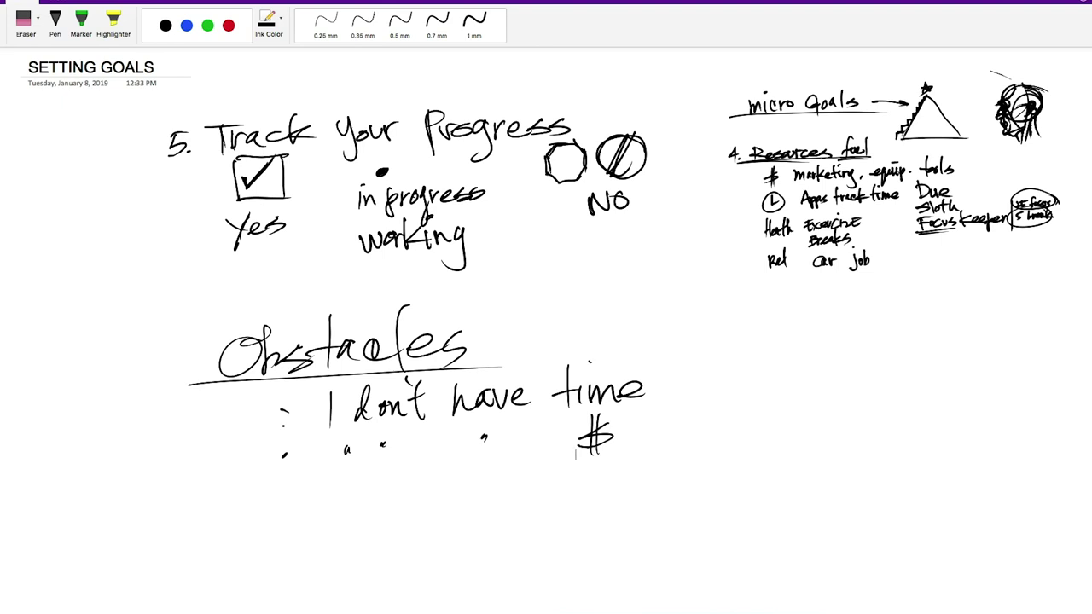
pyautogui.press('super+z')
pyautogui.moveTo(659, 391); pyautogui.dragTo(652, 448)
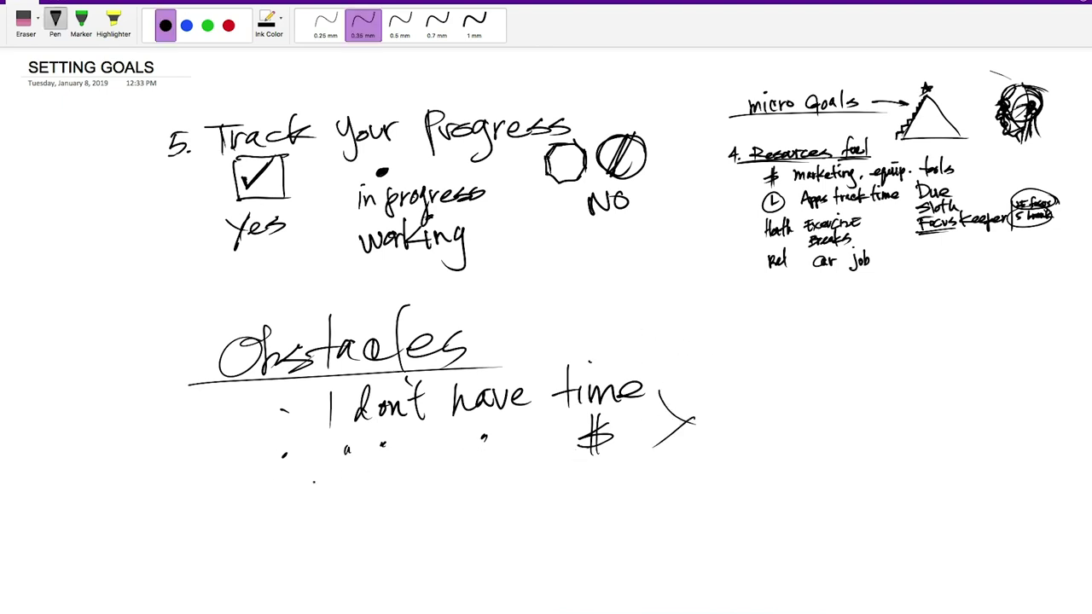
# Write "perfectionism" as the third bulleted obstacle.
pyautogui.moveTo(341, 482)
pyautogui.mouseDown()
pyautogui.moveTo(336, 516)
pyautogui.moveTo(339, 498)
pyautogui.mouseUp()
pyautogui.moveTo(348, 496)
pyautogui.mouseDown()
pyautogui.moveTo(377, 494)
pyautogui.moveTo(412, 475)
pyautogui.moveTo(390, 517)
pyautogui.moveTo(421, 482)
pyautogui.mouseUp()
pyautogui.moveTo(431, 483); pyautogui.dragTo(429, 496)
pyautogui.moveTo(454, 457)
pyautogui.mouseDown()
pyautogui.moveTo(450, 498)
pyautogui.moveTo(501, 477)
pyautogui.moveTo(507, 489)
pyautogui.mouseUp()
pyautogui.click(510, 481)
pyautogui.moveTo(520, 474)
pyautogui.mouseDown()
pyautogui.moveTo(510, 486)
pyautogui.moveTo(554, 485)
pyautogui.mouseUp()
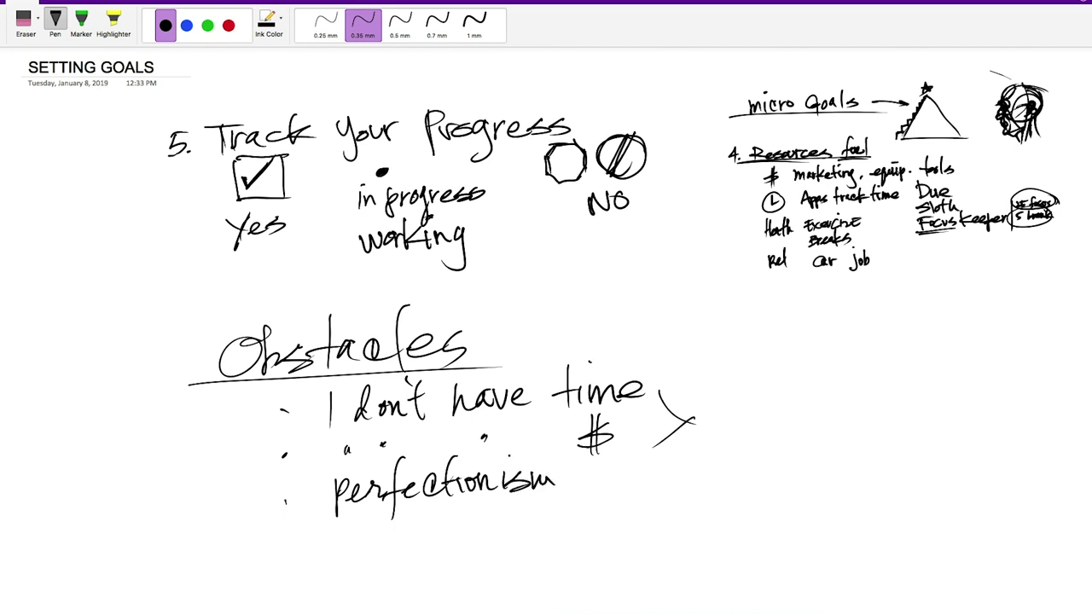
pyautogui.moveTo(465, 459); pyautogui.dragTo(474, 461)
pyautogui.click(577, 495)
pyautogui.click(285, 501)
pyautogui.press('Escape')
# Draw an arrow from "perfectionism" to a circled "A", and a line from it to a circled "D".
pyautogui.moveTo(618, 488)
pyautogui.mouseDown()
pyautogui.moveTo(627, 458)
pyautogui.moveTo(645, 488)
pyautogui.moveTo(644, 476)
pyautogui.mouseUp()
pyautogui.moveTo(636, 451)
pyautogui.mouseDown()
pyautogui.moveTo(650, 467)
pyautogui.moveTo(633, 449)
pyautogui.mouseUp()
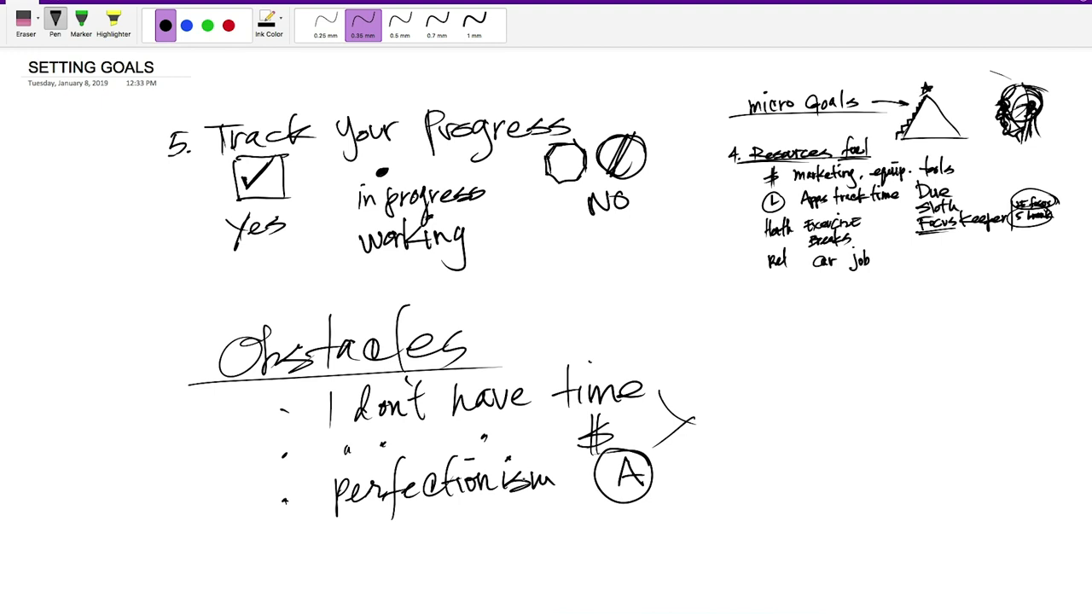
pyautogui.moveTo(546, 478); pyautogui.dragTo(589, 469)
pyautogui.moveTo(578, 463); pyautogui.dragTo(580, 479)
pyautogui.moveTo(663, 482); pyautogui.dragTo(754, 474)
pyautogui.moveTo(764, 443)
pyautogui.mouseDown()
pyautogui.moveTo(764, 486)
pyautogui.moveTo(790, 461)
pyautogui.moveTo(757, 484)
pyautogui.moveTo(767, 430)
pyautogui.mouseUp()
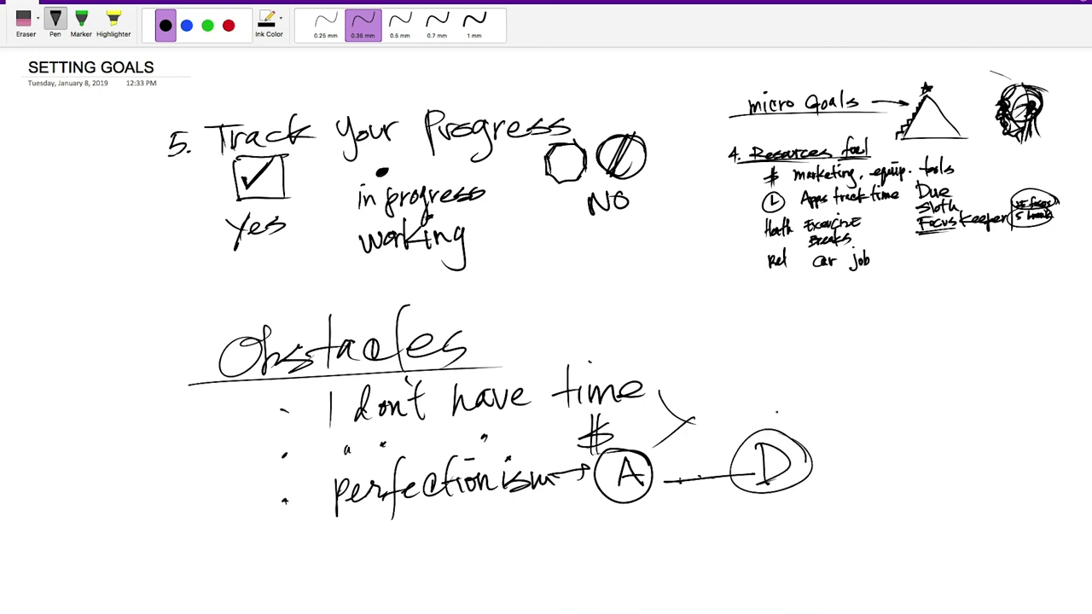
# Add circled "B" and "C" between "A" and "D", link A and B with a double-headed arrow, and circle "A" again.
pyautogui.moveTo(666, 454)
pyautogui.mouseDown()
pyautogui.moveTo(664, 480)
pyautogui.moveTo(667, 465)
pyautogui.moveTo(667, 479)
pyautogui.moveTo(724, 466)
pyautogui.mouseUp()
pyautogui.moveTo(680, 448)
pyautogui.mouseDown()
pyautogui.moveTo(657, 455)
pyautogui.moveTo(727, 448)
pyautogui.mouseUp()
pyautogui.press('Escape')
pyautogui.click(649, 501)
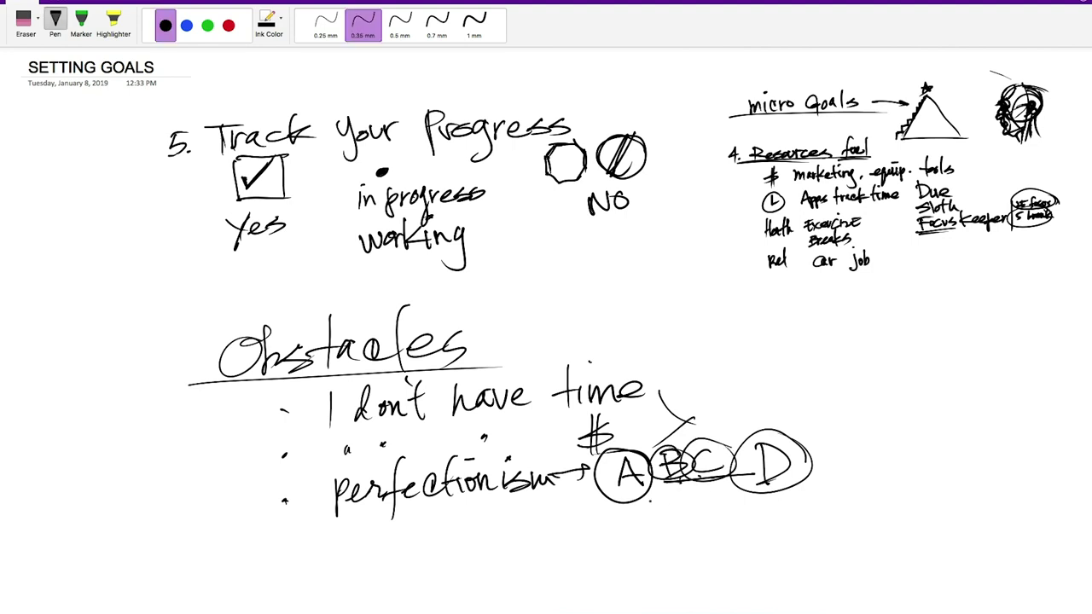
pyautogui.moveTo(633, 510)
pyautogui.mouseDown()
pyautogui.moveTo(674, 488)
pyautogui.moveTo(638, 499)
pyautogui.moveTo(683, 494)
pyautogui.mouseUp()
pyautogui.moveTo(629, 453)
pyautogui.mouseDown()
pyautogui.moveTo(604, 454)
pyautogui.moveTo(617, 501)
pyautogui.mouseUp()
pyautogui.click(279, 500)
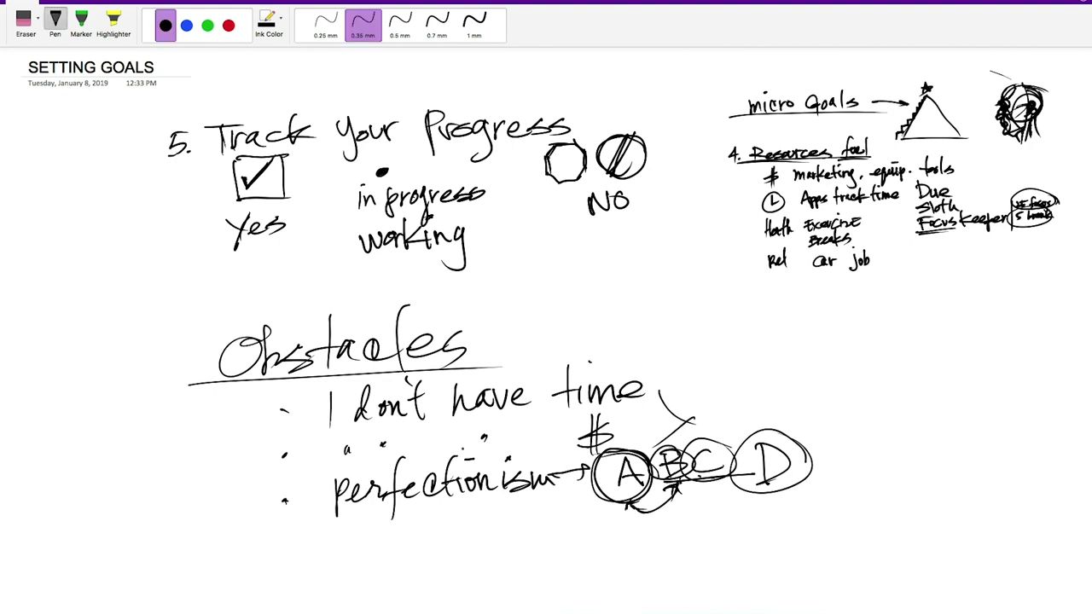
# Write "limiting beliefs" as the next obstacle beneath "perfectionism".
pyautogui.click(279, 501)
pyautogui.moveTo(352, 520)
pyautogui.mouseDown()
pyautogui.moveTo(348, 544)
pyautogui.moveTo(364, 547)
pyautogui.mouseUp()
pyautogui.moveTo(362, 532)
pyautogui.mouseDown()
pyautogui.moveTo(364, 547)
pyautogui.moveTo(399, 545)
pyautogui.mouseUp()
pyautogui.click(394, 530)
pyautogui.moveTo(409, 508); pyautogui.dragTo(415, 544)
pyautogui.moveTo(400, 527)
pyautogui.mouseDown()
pyautogui.moveTo(426, 521)
pyautogui.moveTo(428, 532)
pyautogui.mouseUp()
pyautogui.moveTo(429, 532); pyautogui.dragTo(443, 517)
pyautogui.moveTo(448, 516); pyautogui.dragTo(436, 556)
pyautogui.moveTo(469, 506)
pyautogui.mouseDown()
pyautogui.moveTo(467, 542)
pyautogui.moveTo(482, 532)
pyautogui.mouseUp()
pyautogui.moveTo(481, 532); pyautogui.dragTo(517, 536)
pyautogui.moveTo(524, 531)
pyautogui.mouseDown()
pyautogui.moveTo(548, 525)
pyautogui.moveTo(542, 547)
pyautogui.moveTo(559, 525)
pyautogui.mouseUp()
pyautogui.moveTo(566, 512); pyautogui.dragTo(554, 534)
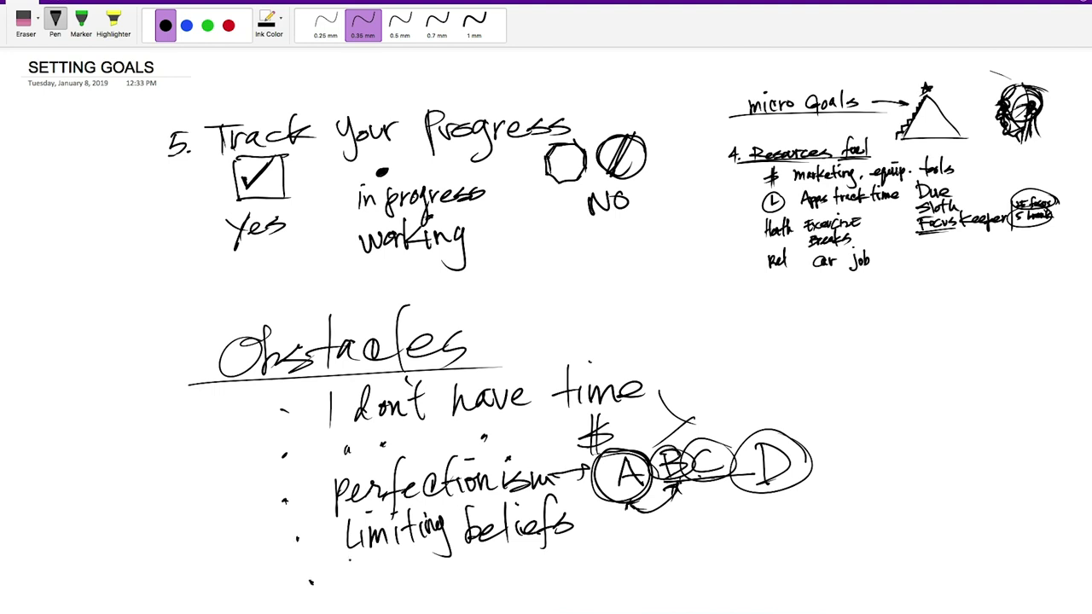
# Write "no one to show me how" as the last obstacle in the list.
pyautogui.moveTo(347, 567)
pyautogui.mouseDown()
pyautogui.moveTo(365, 582)
pyautogui.moveTo(381, 569)
pyautogui.moveTo(478, 585)
pyautogui.moveTo(495, 566)
pyautogui.mouseUp()
pyautogui.moveTo(488, 567)
pyautogui.mouseDown()
pyautogui.moveTo(556, 563)
pyautogui.moveTo(561, 581)
pyautogui.mouseUp()
pyautogui.moveTo(565, 550)
pyautogui.mouseDown()
pyautogui.moveTo(569, 584)
pyautogui.moveTo(589, 578)
pyautogui.mouseUp()
pyautogui.moveTo(587, 566); pyautogui.dragTo(660, 568)
pyautogui.moveTo(658, 554); pyautogui.dragTo(699, 561)
pyautogui.moveTo(723, 522)
pyautogui.mouseDown()
pyautogui.moveTo(744, 559)
pyautogui.moveTo(764, 546)
pyautogui.moveTo(789, 556)
pyautogui.mouseUp()
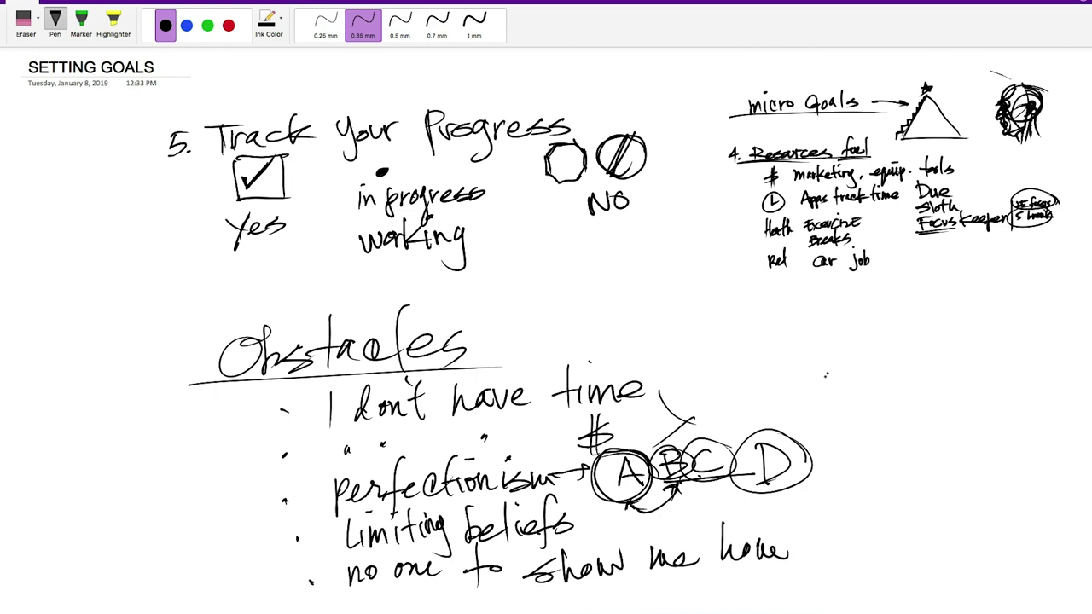
# Start a "fears:" list beside the obstacles with the bulleted entries "fail" and "succeed".
pyautogui.moveTo(878, 331)
pyautogui.mouseDown()
pyautogui.moveTo(863, 334)
pyautogui.moveTo(853, 388)
pyautogui.mouseUp()
pyautogui.moveTo(848, 371); pyautogui.dragTo(909, 371)
pyautogui.click(932, 358)
pyautogui.moveTo(905, 363)
pyautogui.mouseDown()
pyautogui.moveTo(930, 369)
pyautogui.moveTo(899, 384)
pyautogui.moveTo(885, 425)
pyautogui.mouseUp()
pyautogui.moveTo(877, 408)
pyautogui.mouseDown()
pyautogui.moveTo(918, 402)
pyautogui.moveTo(936, 411)
pyautogui.moveTo(883, 451)
pyautogui.moveTo(934, 433)
pyautogui.moveTo(929, 442)
pyautogui.moveTo(1018, 450)
pyautogui.mouseUp()
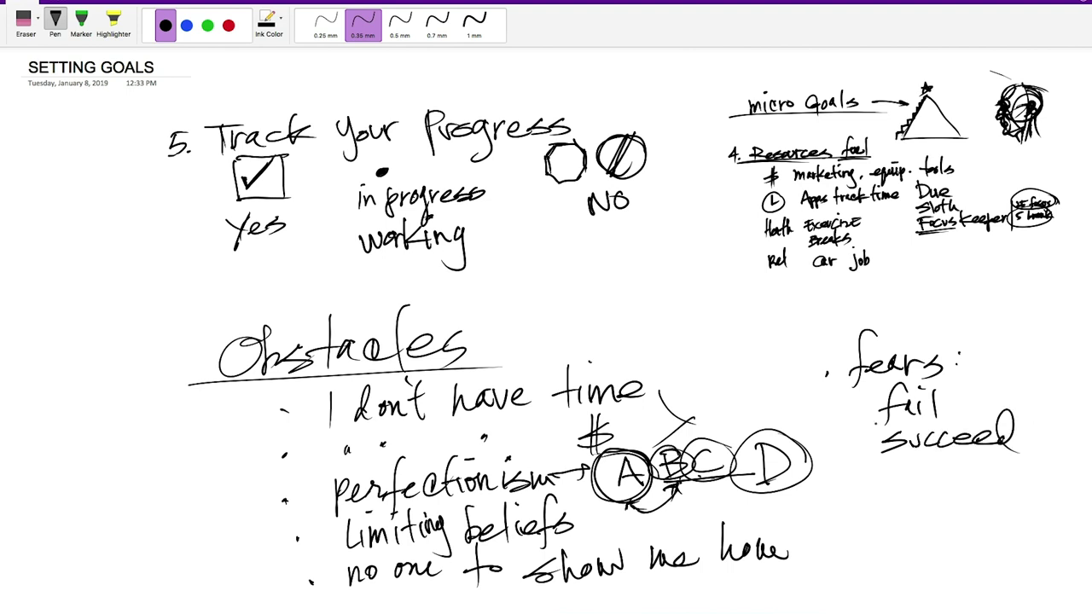
pyautogui.click(858, 404)
pyautogui.click(857, 434)
pyautogui.press('Escape')
# Write "waste" beneath "succeed" in the fears list.
pyautogui.moveTo(885, 460)
pyautogui.mouseDown()
pyautogui.moveTo(895, 476)
pyautogui.moveTo(910, 460)
pyautogui.mouseUp()
pyautogui.moveTo(921, 458)
pyautogui.mouseDown()
pyautogui.moveTo(921, 468)
pyautogui.moveTo(957, 476)
pyautogui.mouseUp()
pyautogui.moveTo(943, 466); pyautogui.dragTo(953, 465)
pyautogui.moveTo(964, 469); pyautogui.dragTo(996, 469)
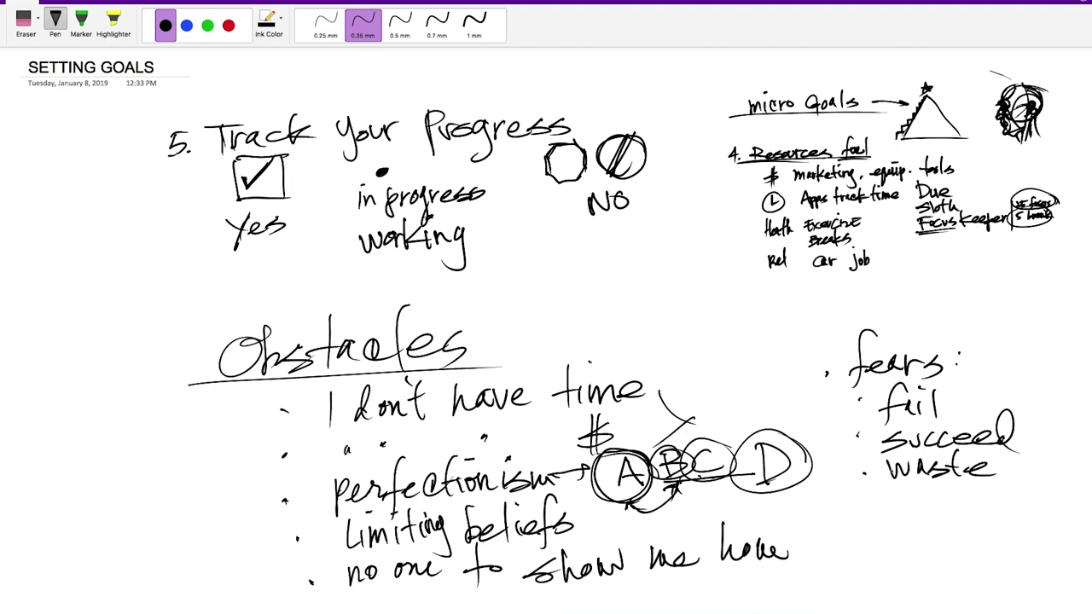
# Add the bulleted entry "stupid / embarrassed" at the end of the fears list.
pyautogui.click(865, 508)
pyautogui.moveTo(914, 488)
pyautogui.mouseDown()
pyautogui.moveTo(887, 506)
pyautogui.moveTo(896, 515)
pyautogui.mouseUp()
pyautogui.moveTo(928, 481)
pyautogui.mouseDown()
pyautogui.moveTo(926, 517)
pyautogui.moveTo(936, 500)
pyautogui.mouseUp()
pyautogui.moveTo(932, 498); pyautogui.dragTo(959, 527)
pyautogui.moveTo(958, 505); pyautogui.dragTo(995, 513)
pyautogui.moveTo(1011, 482); pyautogui.dragTo(1015, 516)
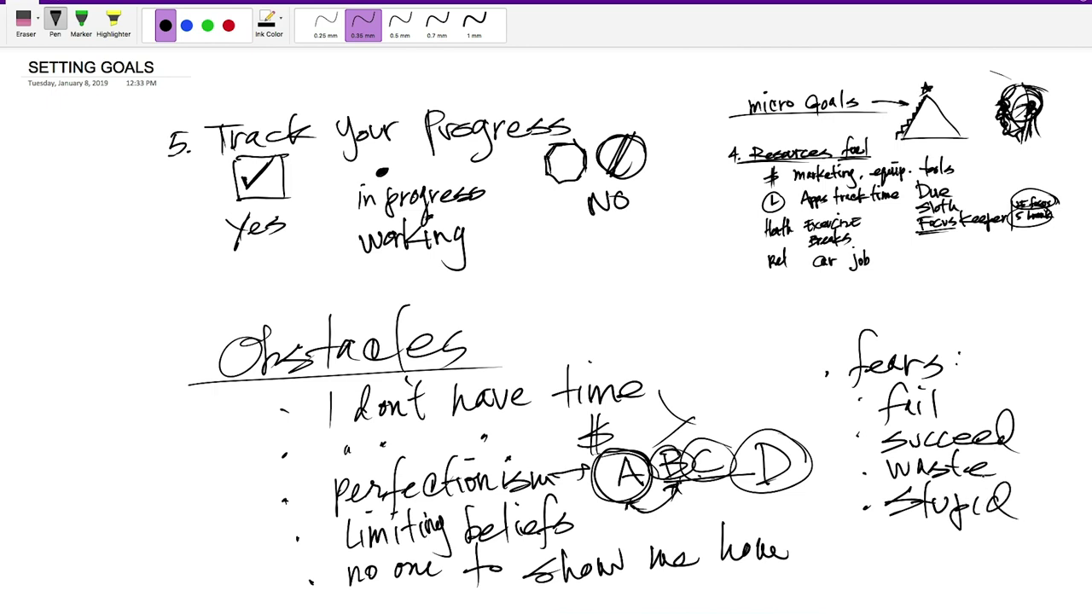
pyautogui.click(1032, 504)
pyautogui.moveTo(1032, 476); pyautogui.dragTo(992, 543)
pyautogui.moveTo(924, 549)
pyautogui.mouseDown()
pyautogui.moveTo(914, 557)
pyautogui.moveTo(958, 556)
pyautogui.mouseUp()
pyautogui.click(963, 548)
pyautogui.moveTo(967, 527)
pyautogui.mouseDown()
pyautogui.moveTo(974, 554)
pyautogui.moveTo(1038, 535)
pyautogui.moveTo(1088, 545)
pyautogui.mouseUp()
pyautogui.moveTo(1085, 543)
pyautogui.mouseDown()
pyautogui.moveTo(1088, 515)
pyautogui.moveTo(1084, 535)
pyautogui.mouseUp()
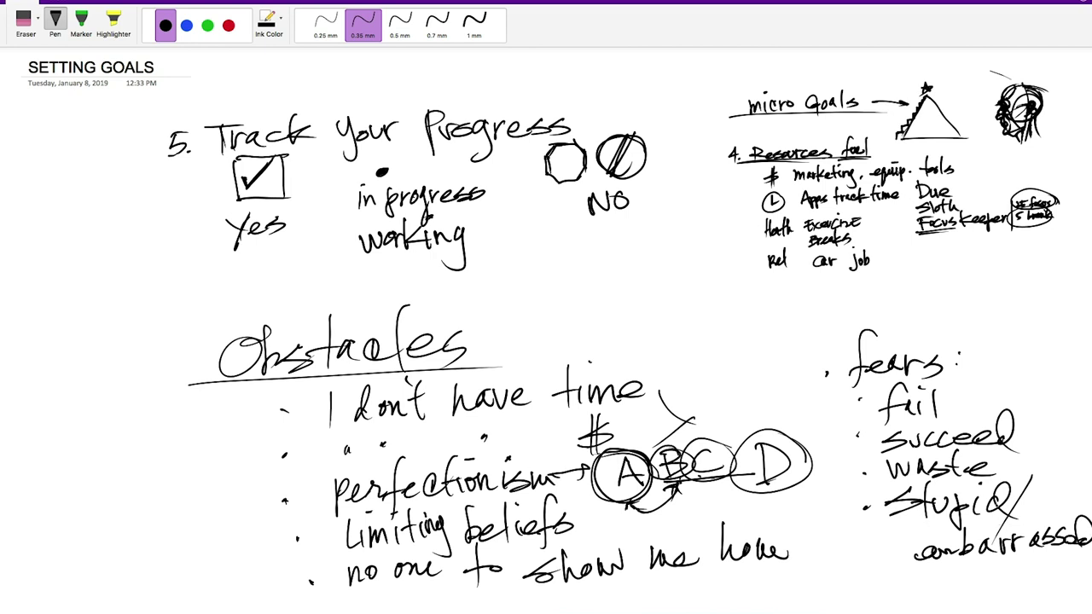
# Circle the "stupid / embarrassed" entry and write "moving" next to the circle.
pyautogui.click(864, 464)
pyautogui.press('Escape')
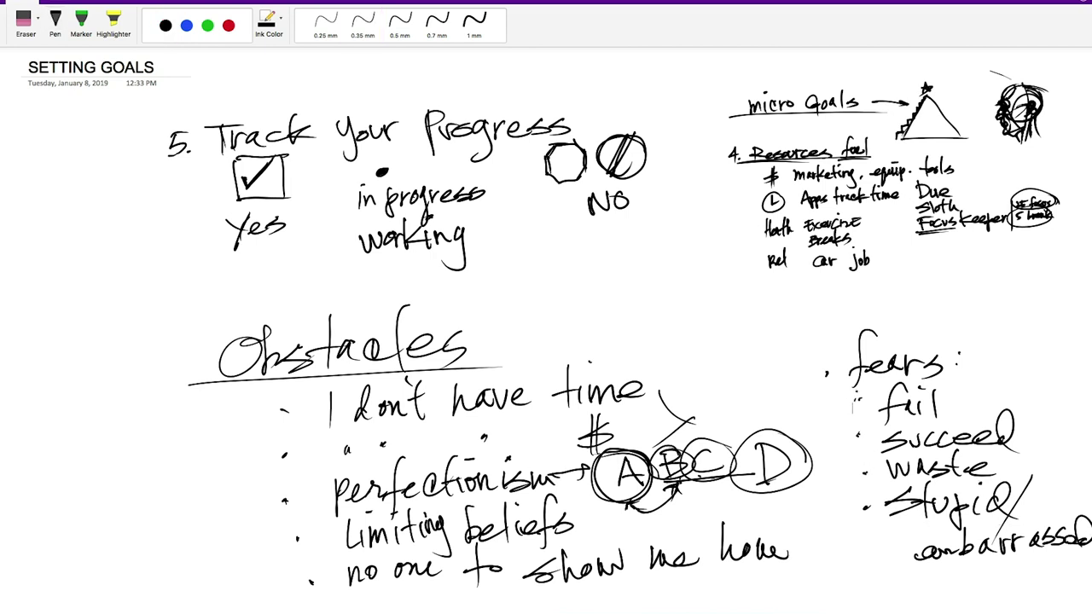
pyautogui.click(887, 539)
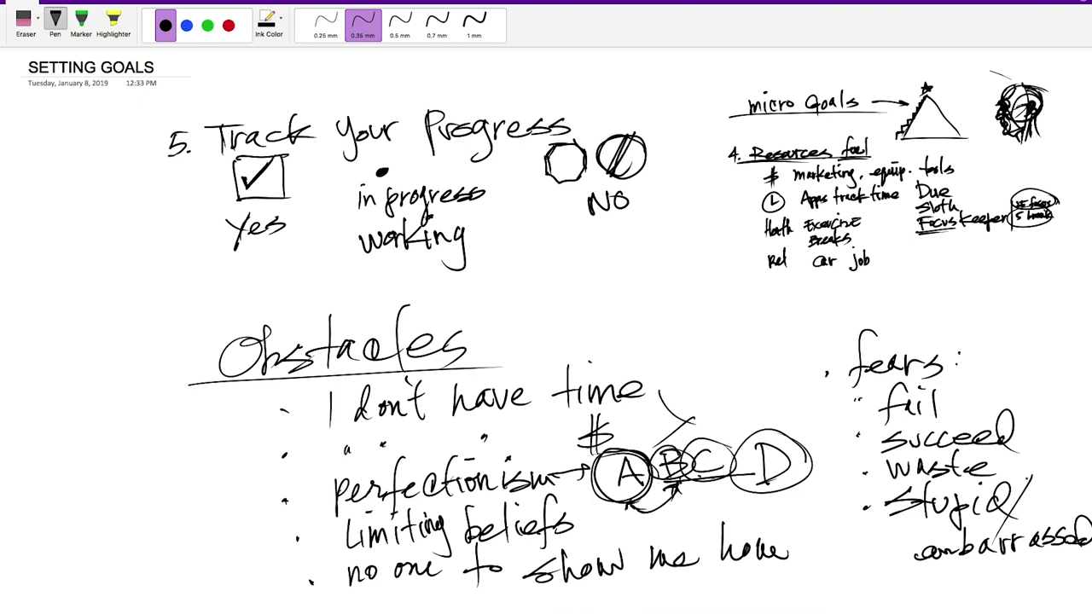
pyautogui.moveTo(1016, 474)
pyautogui.mouseDown()
pyautogui.moveTo(938, 443)
pyautogui.moveTo(999, 575)
pyautogui.moveTo(1030, 561)
pyautogui.mouseUp()
pyautogui.press('super+z')
pyautogui.moveTo(1030, 500)
pyautogui.mouseDown()
pyautogui.moveTo(964, 481)
pyautogui.moveTo(1088, 547)
pyautogui.mouseUp()
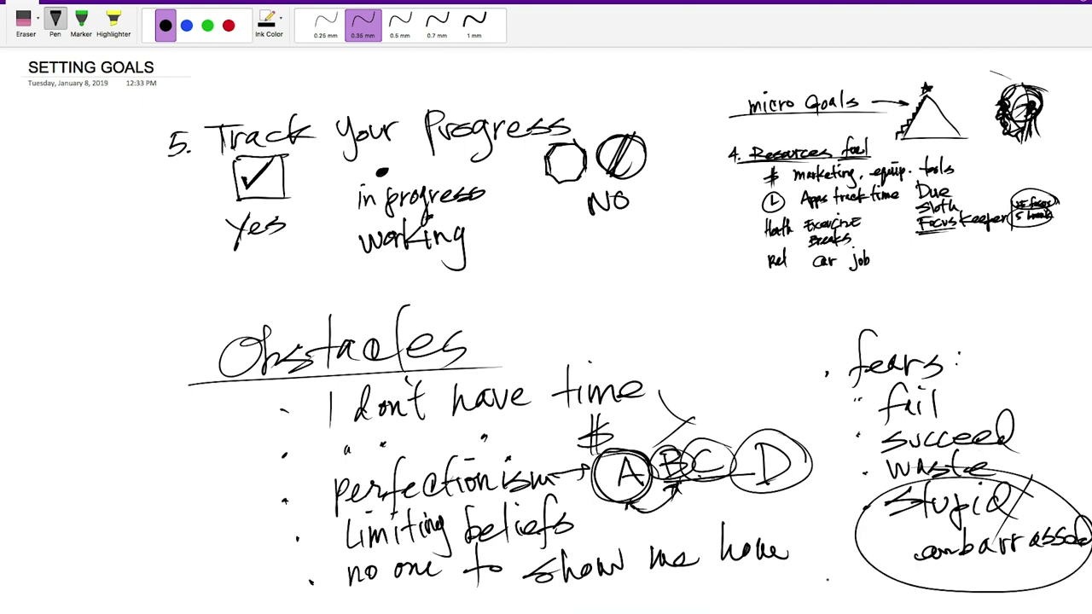
pyautogui.moveTo(798, 564)
pyautogui.mouseDown()
pyautogui.moveTo(848, 577)
pyautogui.moveTo(859, 564)
pyautogui.moveTo(867, 593)
pyautogui.mouseUp()
pyautogui.press('Escape')
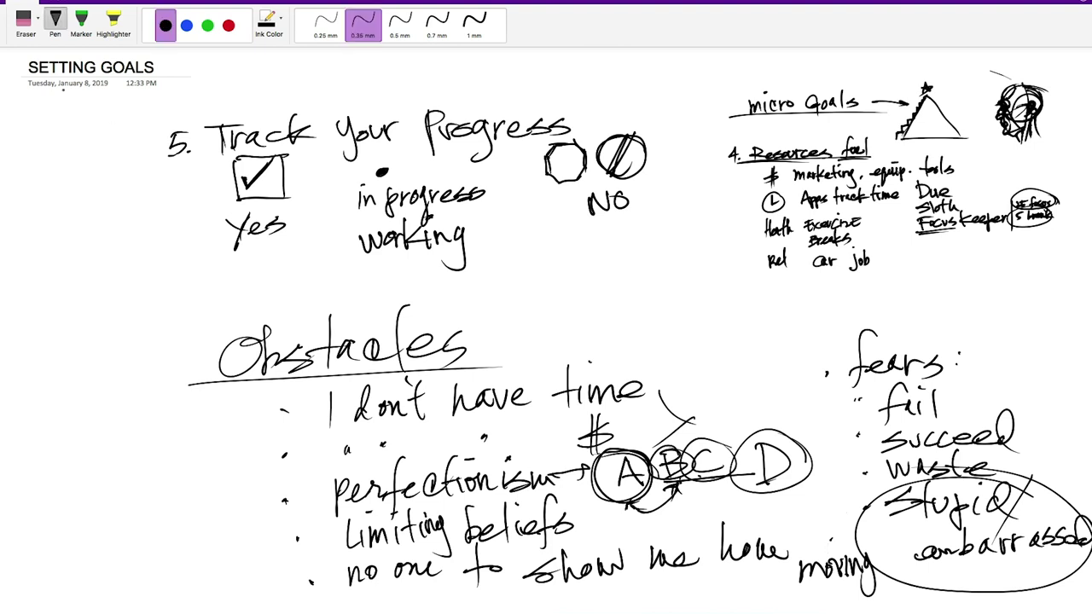
# Shrink the "Track Your Progress" and "Obstacles" notes and park them below the "Resources" notes.
pyautogui.moveTo(156, 92)
pyautogui.mouseDown()
pyautogui.moveTo(104, 256)
pyautogui.moveTo(199, 533)
pyautogui.moveTo(324, 588)
pyautogui.moveTo(547, 510)
pyautogui.moveTo(562, 470)
pyautogui.moveTo(853, 468)
pyautogui.moveTo(1015, 281)
pyautogui.moveTo(706, 191)
pyautogui.moveTo(646, 39)
pyautogui.moveTo(621, 61)
pyautogui.mouseUp()
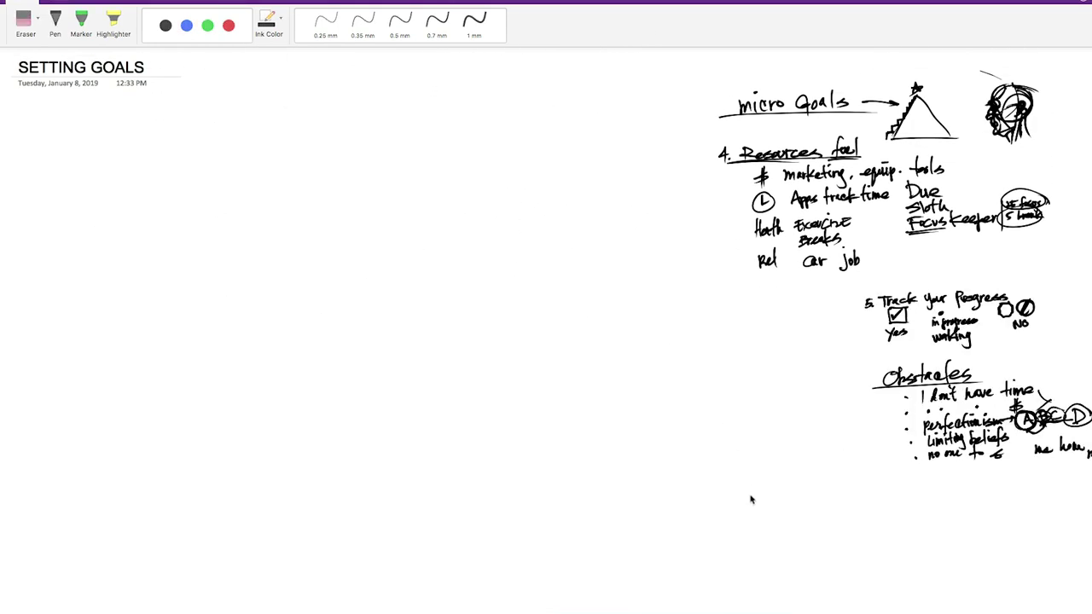
# Move the MAIN GOAL planning table from further down the page to beneath the page title and enlarge it.
pyautogui.scroll(-3, 752, 513)
pyautogui.scroll(-2, 749, 508)
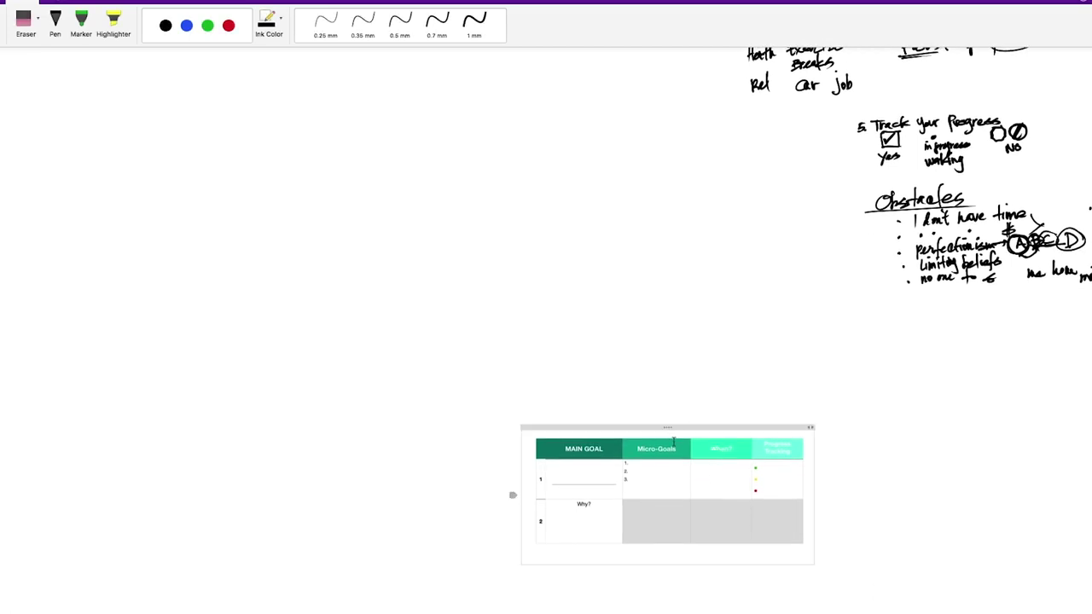
pyautogui.moveTo(672, 429); pyautogui.dragTo(247, 86)
pyautogui.moveTo(318, 188); pyautogui.dragTo(338, 94)
pyautogui.scroll(2, 416, 159)
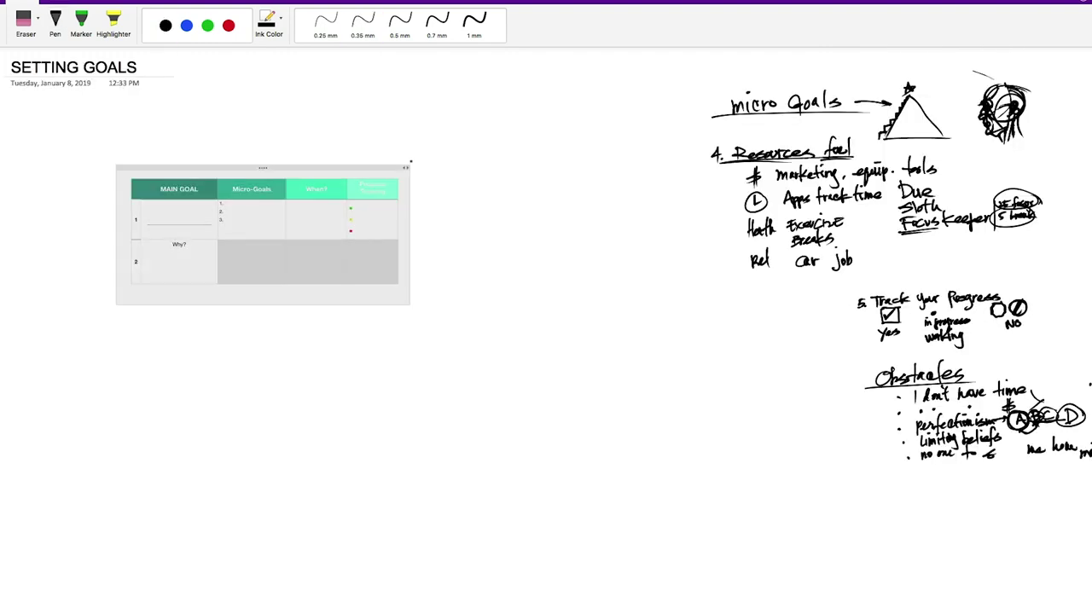
pyautogui.moveTo(312, 173); pyautogui.dragTo(327, 134)
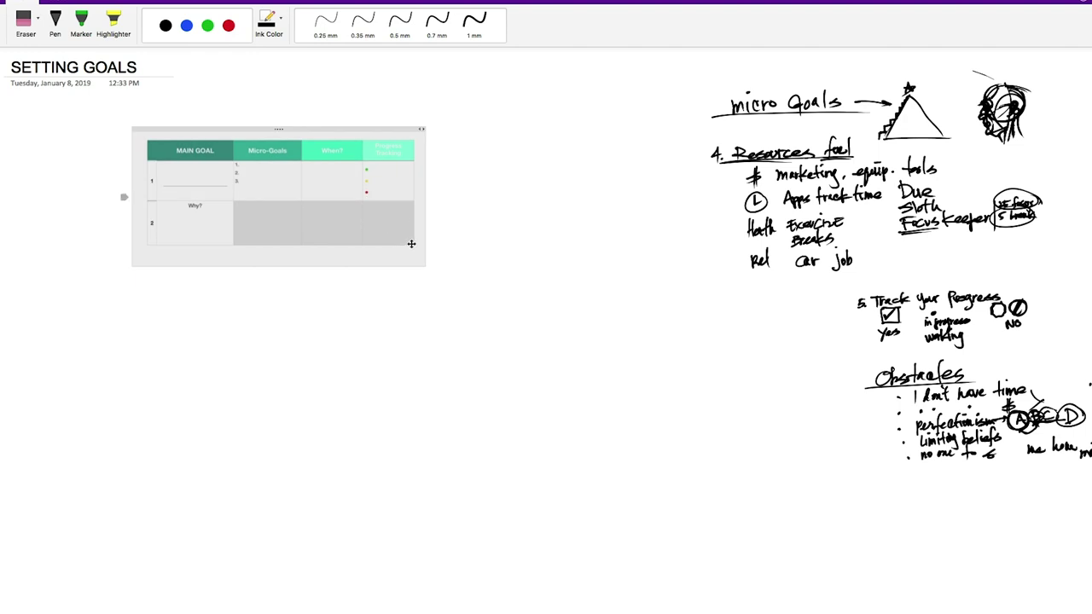
pyautogui.moveTo(427, 263); pyautogui.dragTo(526, 370)
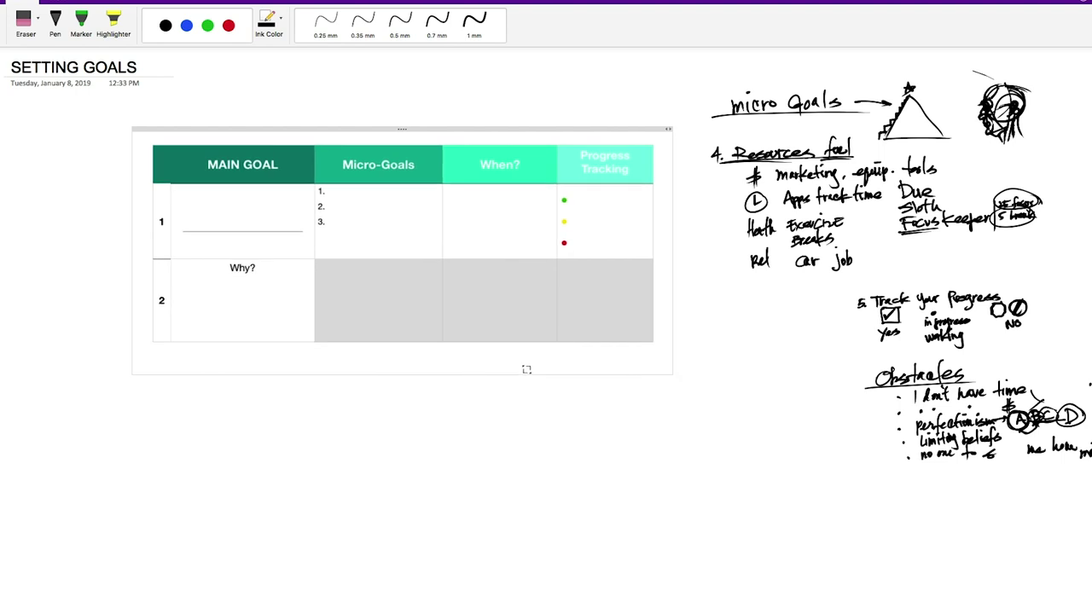
pyautogui.moveTo(512, 129); pyautogui.dragTo(504, 162)
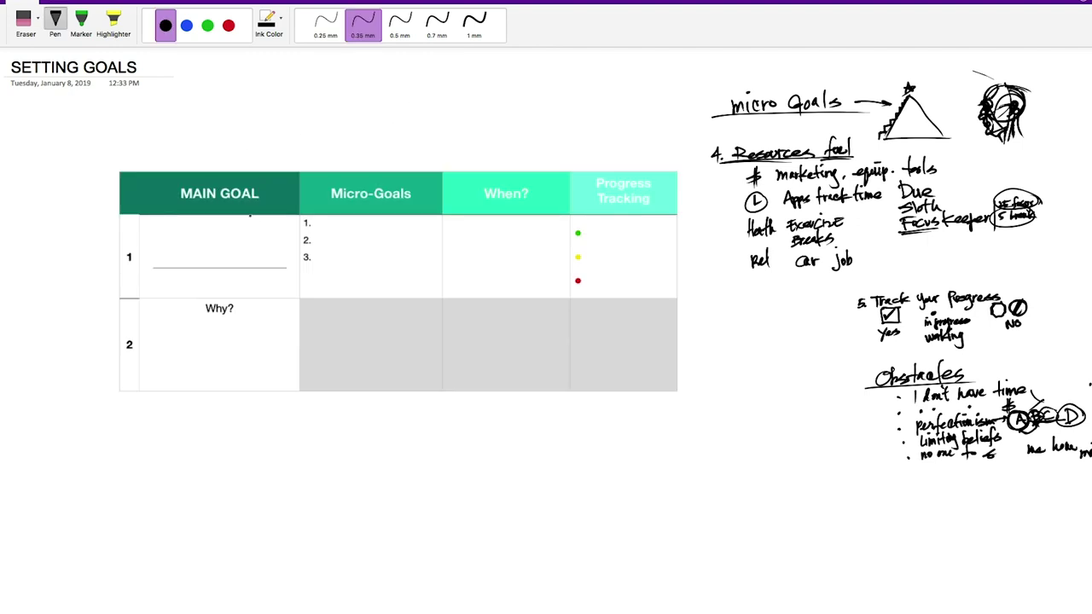
pyautogui.press('Escape')
pyautogui.click(249, 215)
pyautogui.click(269, 120)
pyautogui.press('Escape')
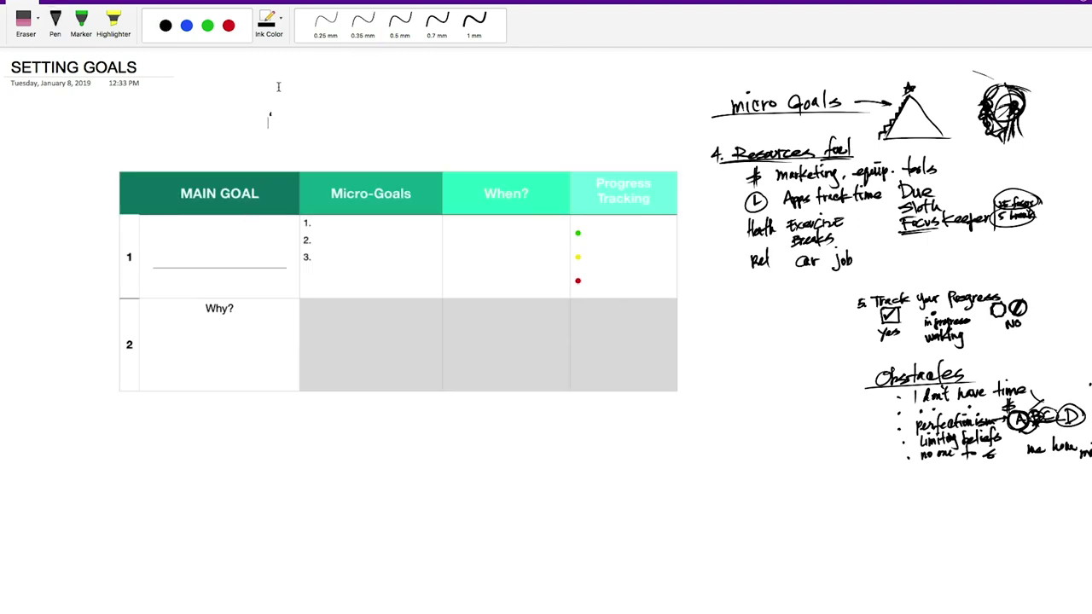
pyautogui.click(189, 245)
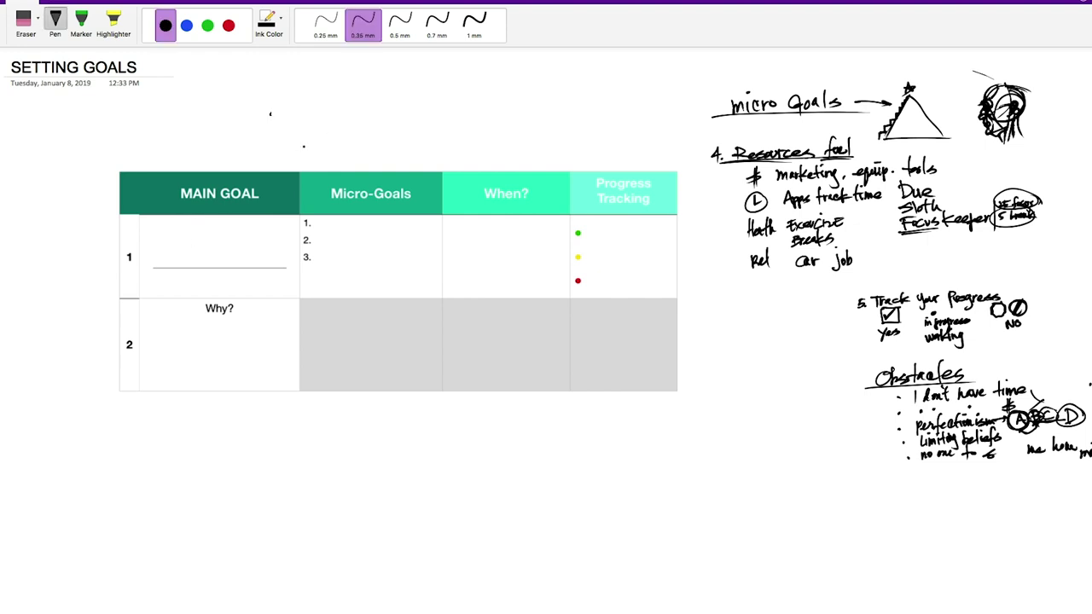
pyautogui.press('Escape')
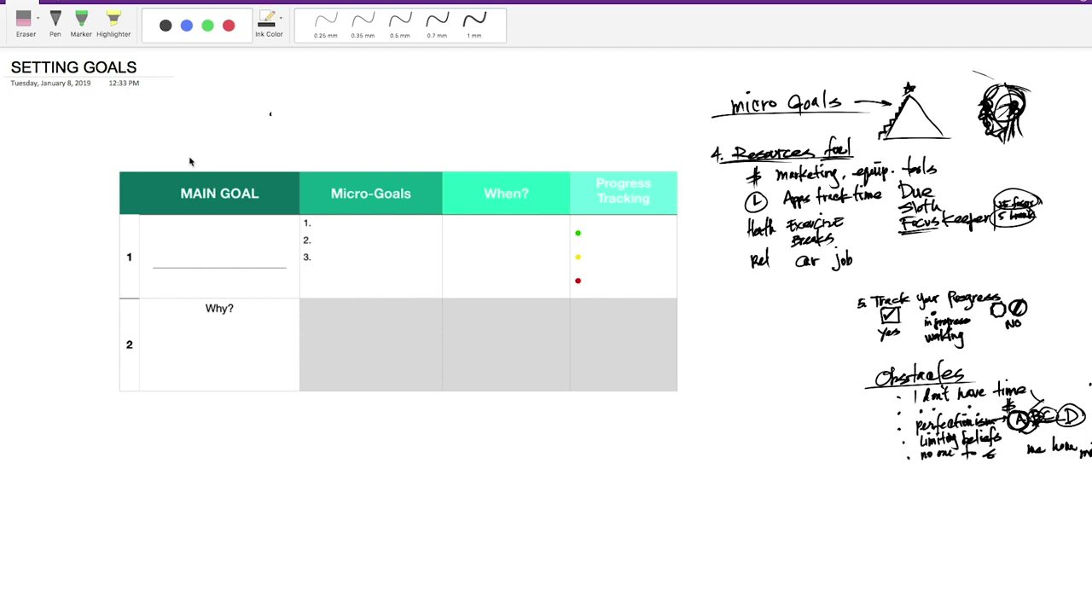
pyautogui.click(257, 91)
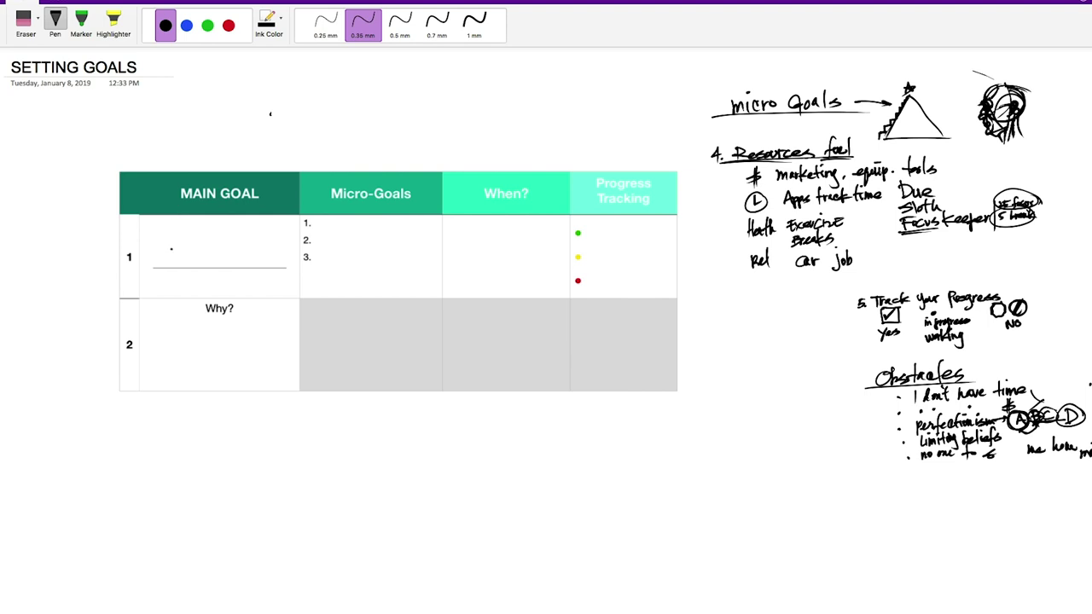
# Handwrite "SD CON" on the line in the table's MAIN GOAL cell, correcting the ending of the second word.
pyautogui.moveTo(167, 238)
pyautogui.mouseDown()
pyautogui.moveTo(150, 261)
pyautogui.moveTo(260, 256)
pyautogui.mouseUp()
pyautogui.moveTo(273, 247); pyautogui.dragTo(273, 254)
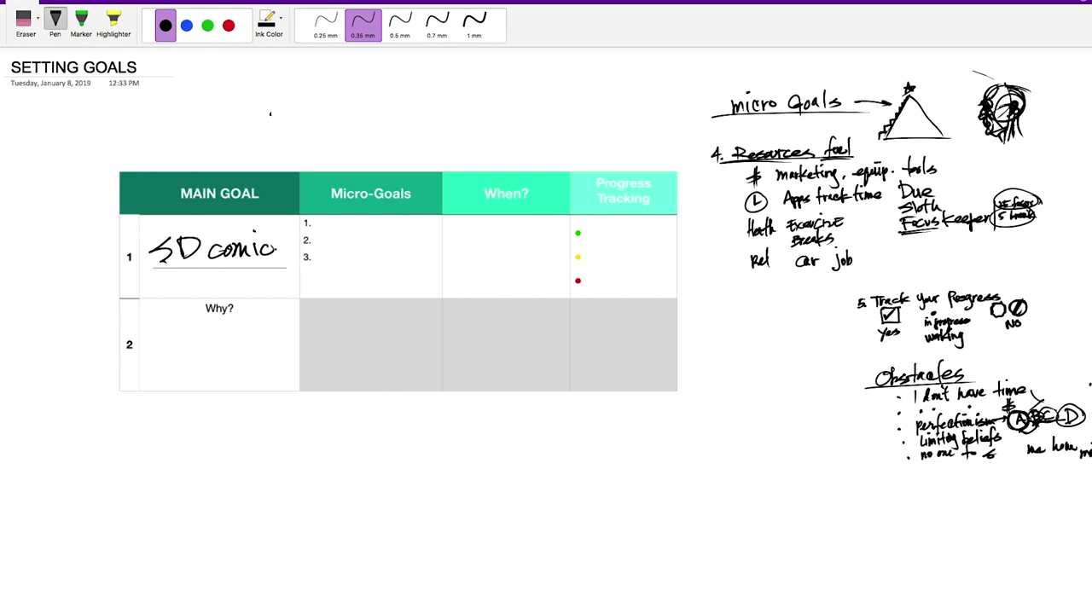
pyautogui.press('super+z')
pyautogui.press('super+z')
pyautogui.press('super+z')
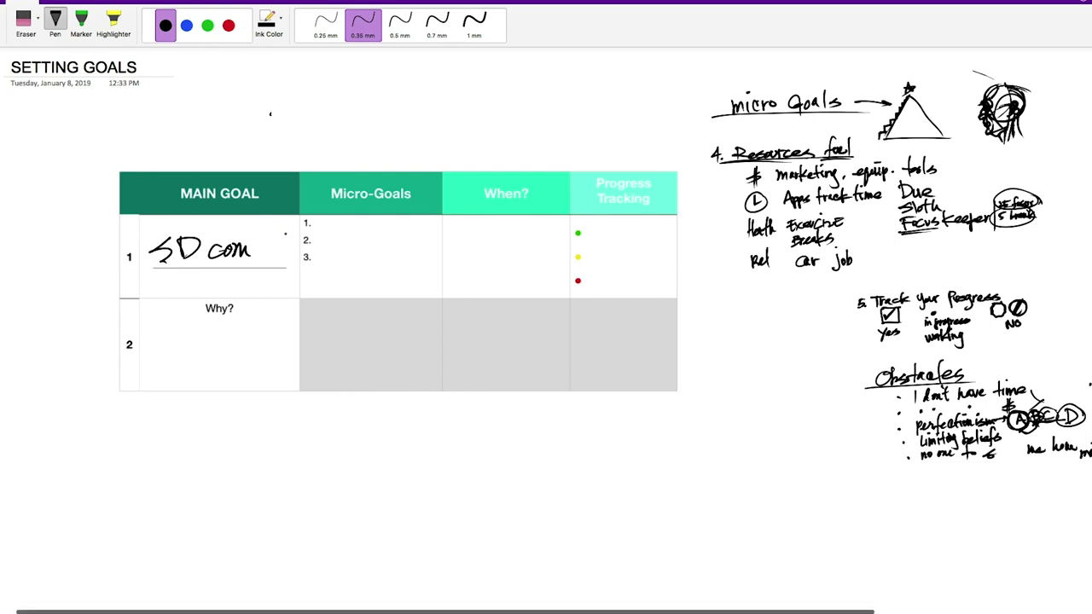
pyautogui.moveTo(237, 260); pyautogui.dragTo(252, 239)
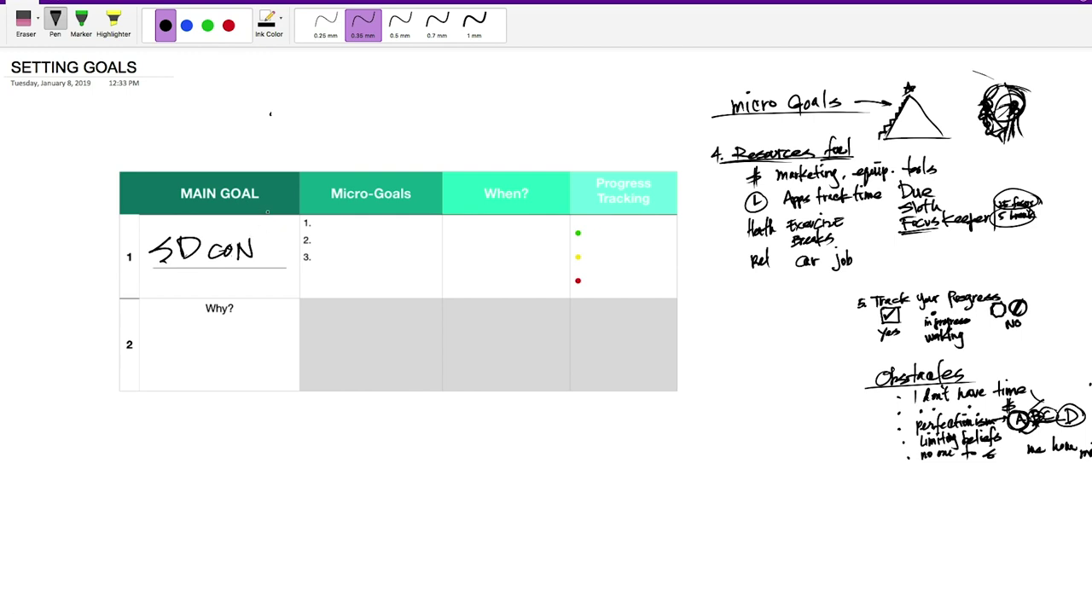
pyautogui.press('Escape')
pyautogui.press('Escape')
# Handwrite the reasons "Exposure", "sell", "meet people" and "network" one below another under "Why?".
pyautogui.moveTo(150, 324)
pyautogui.mouseDown()
pyautogui.moveTo(151, 343)
pyautogui.moveTo(247, 324)
pyautogui.moveTo(243, 335)
pyautogui.mouseUp()
pyautogui.moveTo(162, 356)
pyautogui.mouseDown()
pyautogui.moveTo(150, 367)
pyautogui.moveTo(192, 368)
pyautogui.mouseUp()
pyautogui.press('Escape')
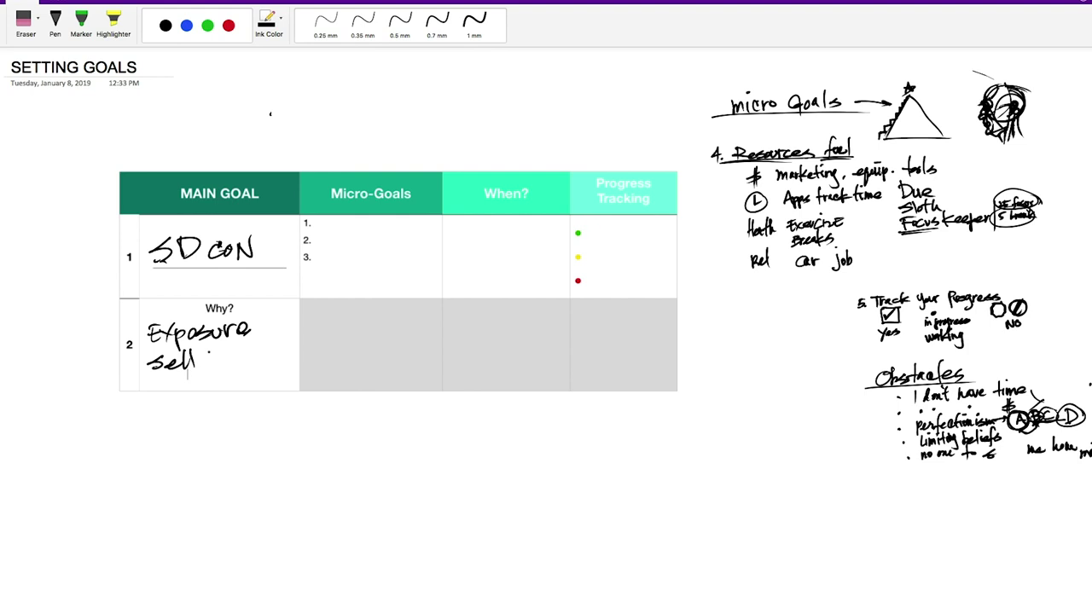
pyautogui.click(223, 372)
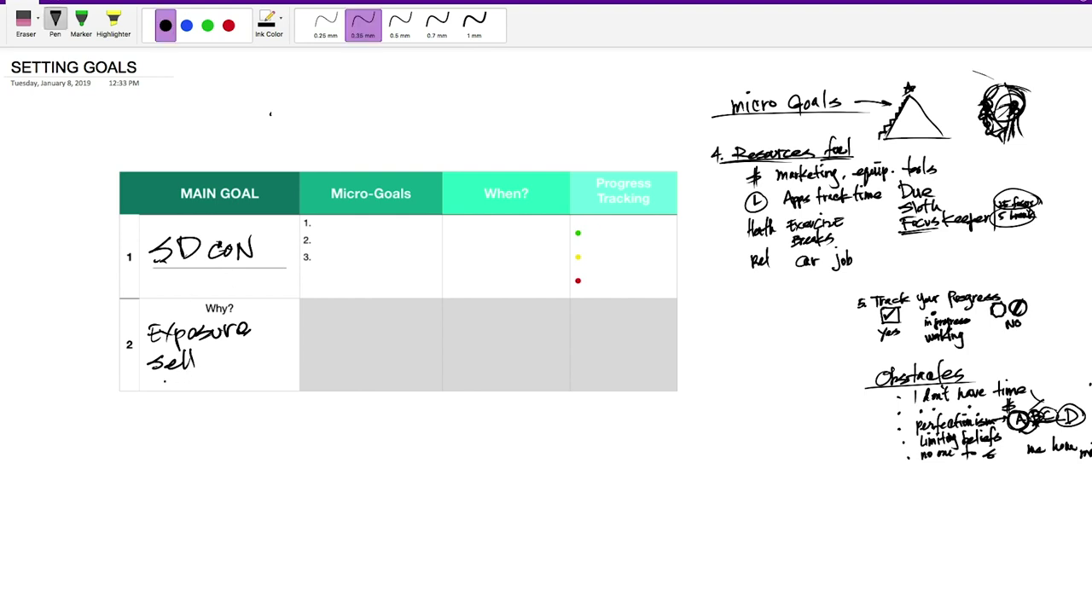
pyautogui.moveTo(153, 382)
pyautogui.mouseDown()
pyautogui.moveTo(198, 383)
pyautogui.moveTo(213, 365)
pyautogui.moveTo(231, 380)
pyautogui.moveTo(233, 358)
pyautogui.moveTo(220, 388)
pyautogui.moveTo(273, 386)
pyautogui.mouseUp()
pyautogui.moveTo(154, 409); pyautogui.dragTo(185, 423)
pyautogui.moveTo(177, 411); pyautogui.dragTo(251, 411)
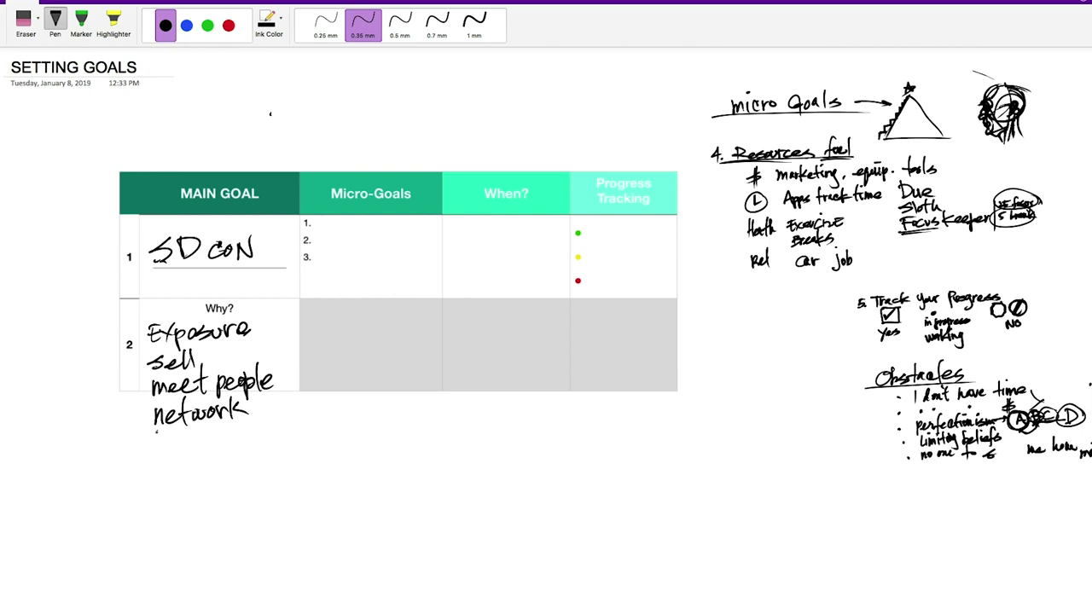
# Add "help others" as the last entry of the handwritten list under "Why?".
pyautogui.moveTo(155, 426)
pyautogui.mouseDown()
pyautogui.moveTo(167, 449)
pyautogui.moveTo(177, 442)
pyautogui.moveTo(195, 457)
pyautogui.moveTo(212, 436)
pyautogui.moveTo(220, 447)
pyautogui.mouseUp()
pyautogui.click(213, 434)
pyautogui.moveTo(213, 430); pyautogui.dragTo(253, 439)
pyautogui.moveTo(256, 427)
pyautogui.mouseDown()
pyautogui.moveTo(257, 440)
pyautogui.moveTo(265, 430)
pyautogui.mouseUp()
pyautogui.moveTo(273, 425); pyautogui.dragTo(263, 441)
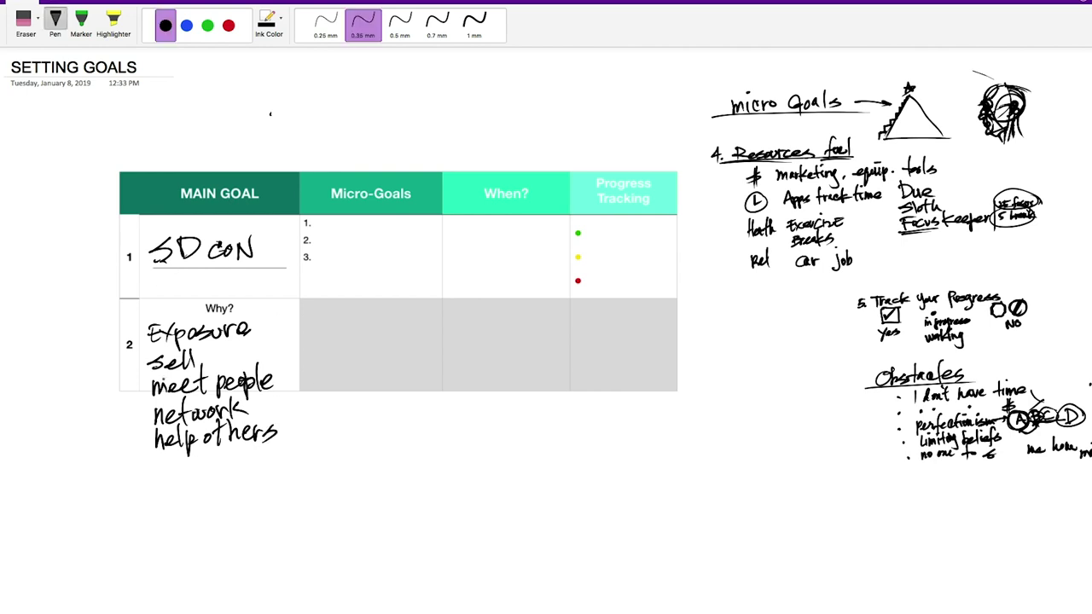
pyautogui.click(253, 331)
pyautogui.press('Escape')
# Write "creat Art" as micro-goal 1, reducing the pen thickness to 0.25 mm after the first letters.
pyautogui.scroll(4, 436, 314)
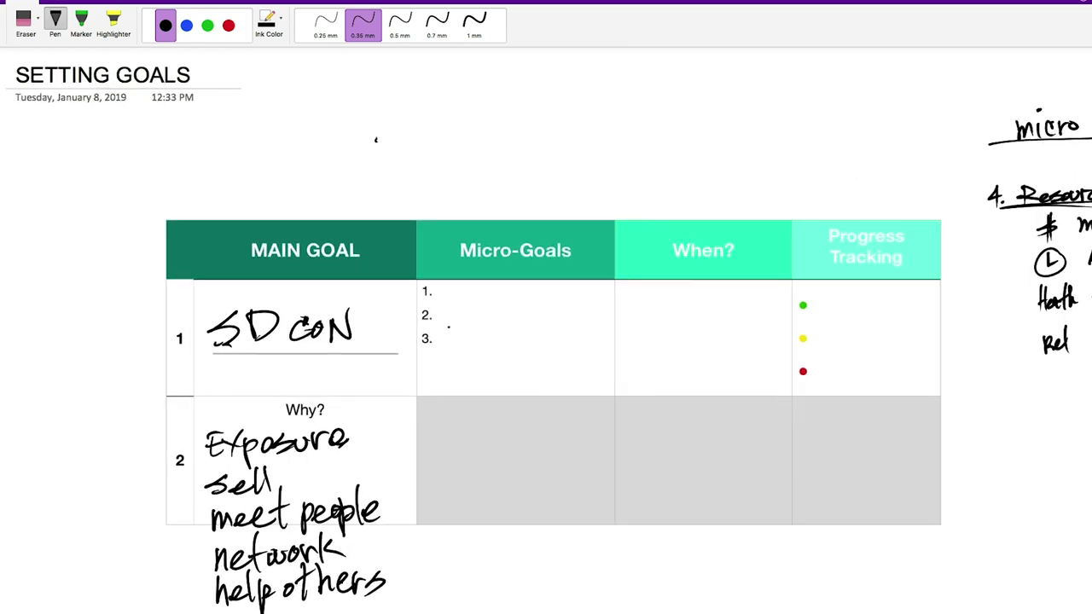
pyautogui.scroll(-5, 522, 328)
pyautogui.hscroll(3, 521, 328)
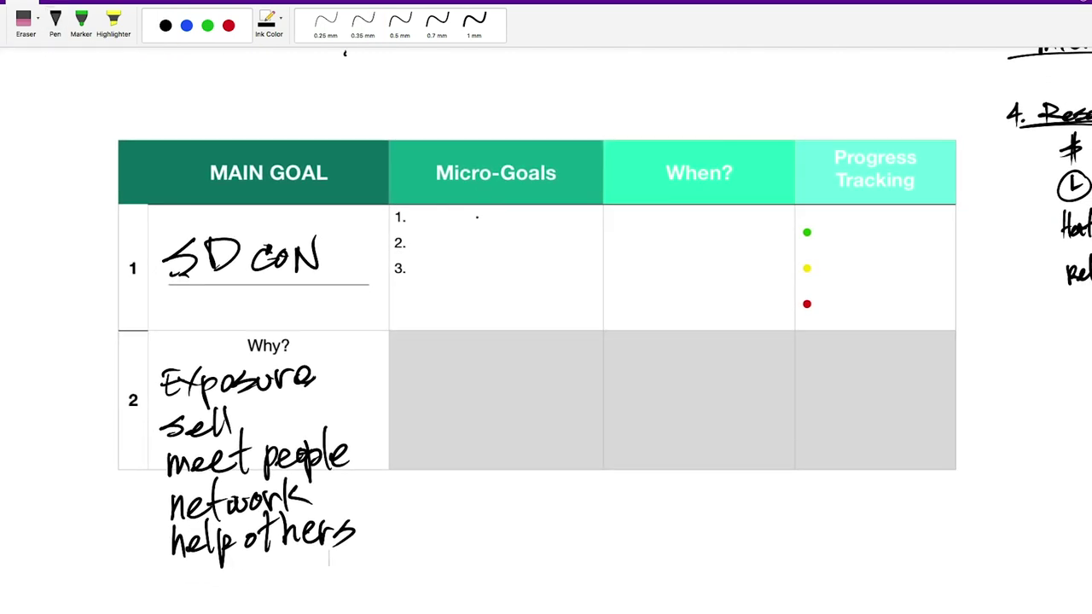
pyautogui.moveTo(430, 213)
pyautogui.mouseDown()
pyautogui.moveTo(428, 223)
pyautogui.moveTo(439, 215)
pyautogui.mouseUp()
pyautogui.click(325, 24)
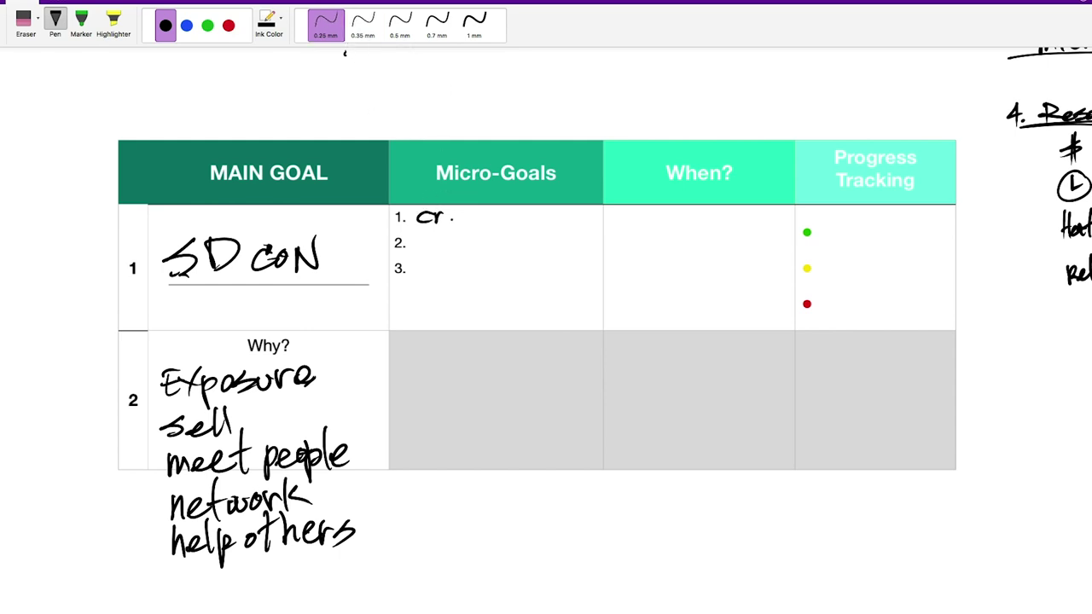
pyautogui.moveTo(444, 217)
pyautogui.mouseDown()
pyautogui.moveTo(476, 207)
pyautogui.moveTo(515, 215)
pyautogui.mouseUp()
pyautogui.moveTo(519, 223)
pyautogui.mouseDown()
pyautogui.moveTo(525, 213)
pyautogui.moveTo(535, 229)
pyautogui.moveTo(547, 209)
pyautogui.mouseUp()
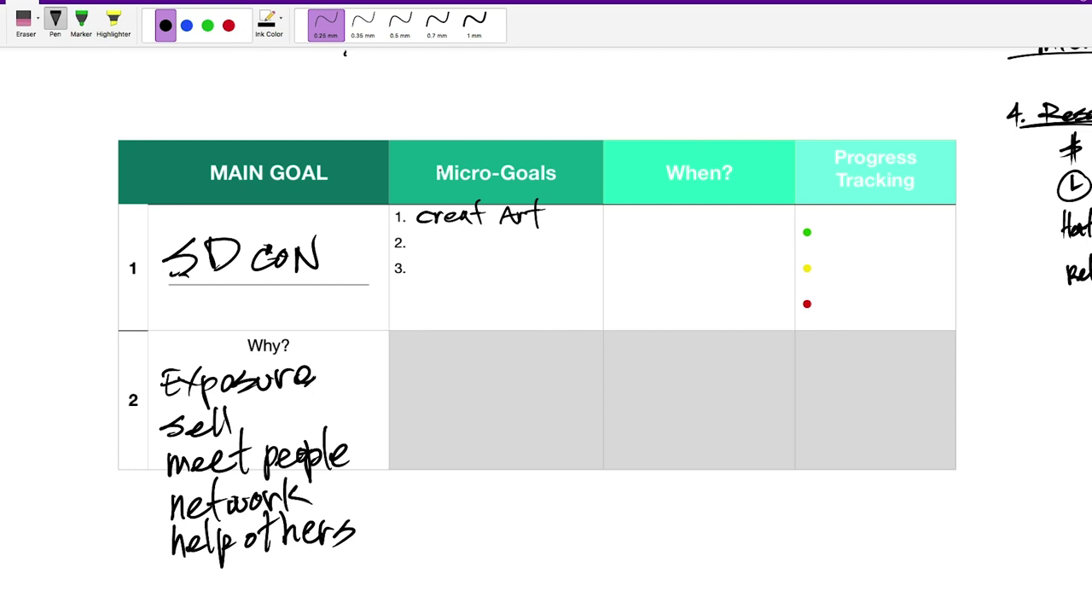
# Write "business cards" as micro-goal 2 and "Web reserve a spot" as micro-goal 3.
pyautogui.moveTo(424, 232)
pyautogui.mouseDown()
pyautogui.moveTo(482, 230)
pyautogui.moveTo(469, 242)
pyautogui.moveTo(602, 242)
pyautogui.mouseUp()
pyautogui.moveTo(610, 235); pyautogui.dragTo(598, 246)
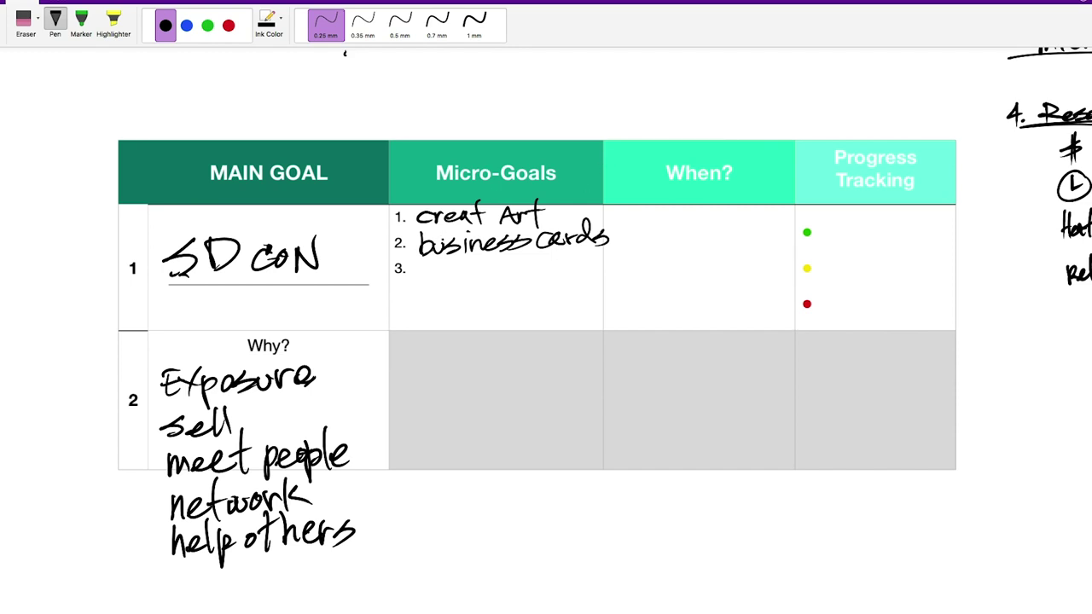
pyautogui.click(431, 261)
pyautogui.moveTo(414, 260)
pyautogui.mouseDown()
pyautogui.moveTo(421, 278)
pyautogui.moveTo(433, 260)
pyautogui.moveTo(440, 278)
pyautogui.mouseUp()
pyautogui.moveTo(446, 255)
pyautogui.mouseDown()
pyautogui.moveTo(449, 278)
pyautogui.moveTo(475, 262)
pyautogui.moveTo(623, 271)
pyautogui.mouseUp()
pyautogui.moveTo(614, 254); pyautogui.dragTo(630, 250)
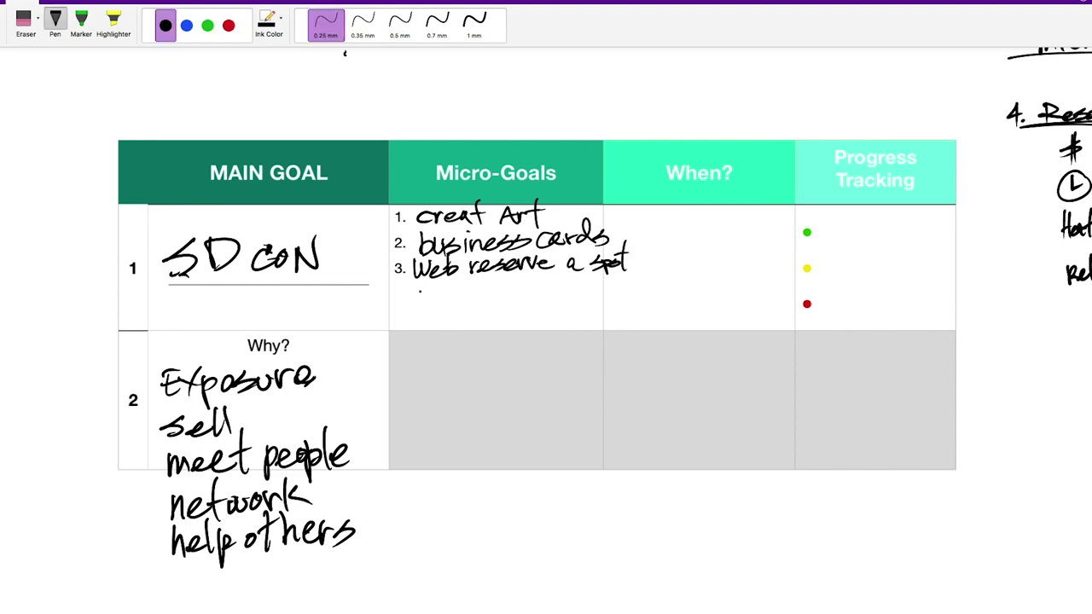
# Add a handwritten fourth micro-goal reading "4. print / frame" below the third one.
pyautogui.moveTo(402, 288)
pyautogui.mouseDown()
pyautogui.moveTo(404, 307)
pyautogui.moveTo(428, 307)
pyautogui.mouseUp()
pyautogui.click(414, 298)
pyautogui.moveTo(430, 293); pyautogui.dragTo(448, 301)
pyautogui.moveTo(452, 294); pyautogui.dragTo(461, 302)
pyautogui.moveTo(469, 285); pyautogui.dragTo(466, 304)
pyautogui.moveTo(462, 292); pyautogui.dragTo(473, 291)
pyautogui.moveTo(494, 278)
pyautogui.mouseDown()
pyautogui.moveTo(483, 309)
pyautogui.moveTo(508, 309)
pyautogui.mouseUp()
pyautogui.moveTo(503, 297); pyautogui.dragTo(580, 293)
pyautogui.click(548, 293)
pyautogui.press('Escape')
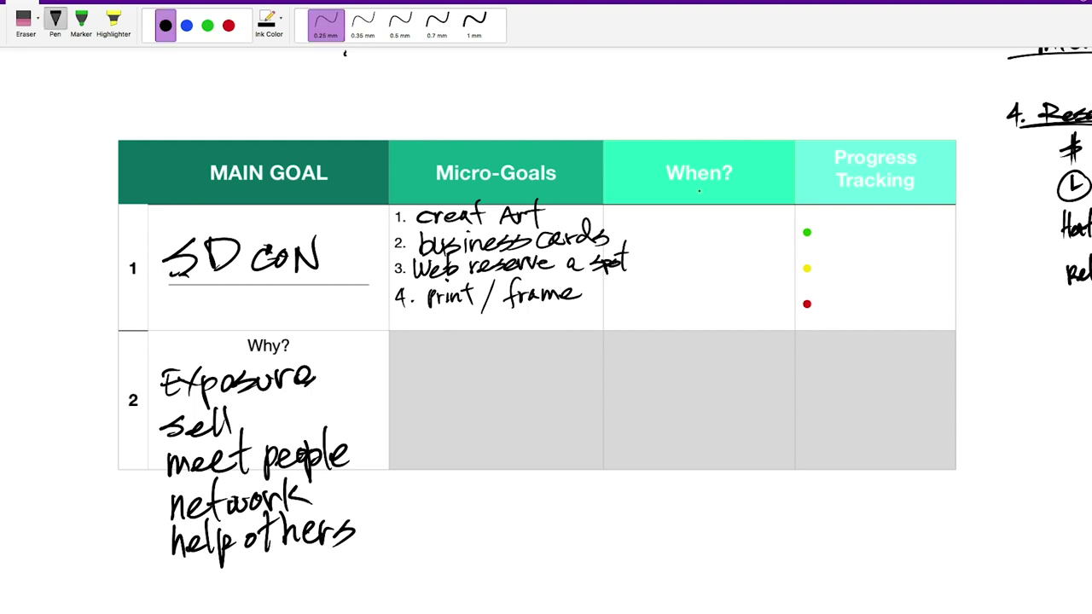
# Write "July" in the When? cell of row 1.
pyautogui.moveTo(691, 215); pyautogui.dragTo(678, 241)
pyautogui.moveTo(695, 229)
pyautogui.mouseDown()
pyautogui.moveTo(704, 247)
pyautogui.moveTo(712, 230)
pyautogui.mouseUp()
pyautogui.moveTo(716, 212)
pyautogui.mouseDown()
pyautogui.moveTo(718, 247)
pyautogui.moveTo(737, 239)
pyautogui.moveTo(730, 259)
pyautogui.mouseUp()
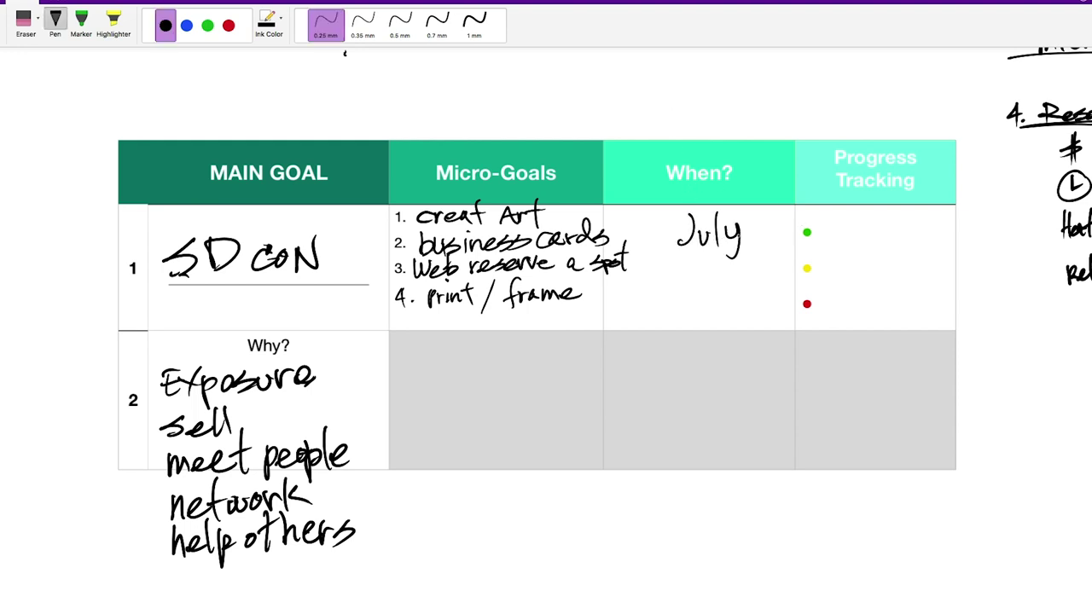
pyautogui.moveTo(678, 217); pyautogui.dragTo(702, 210)
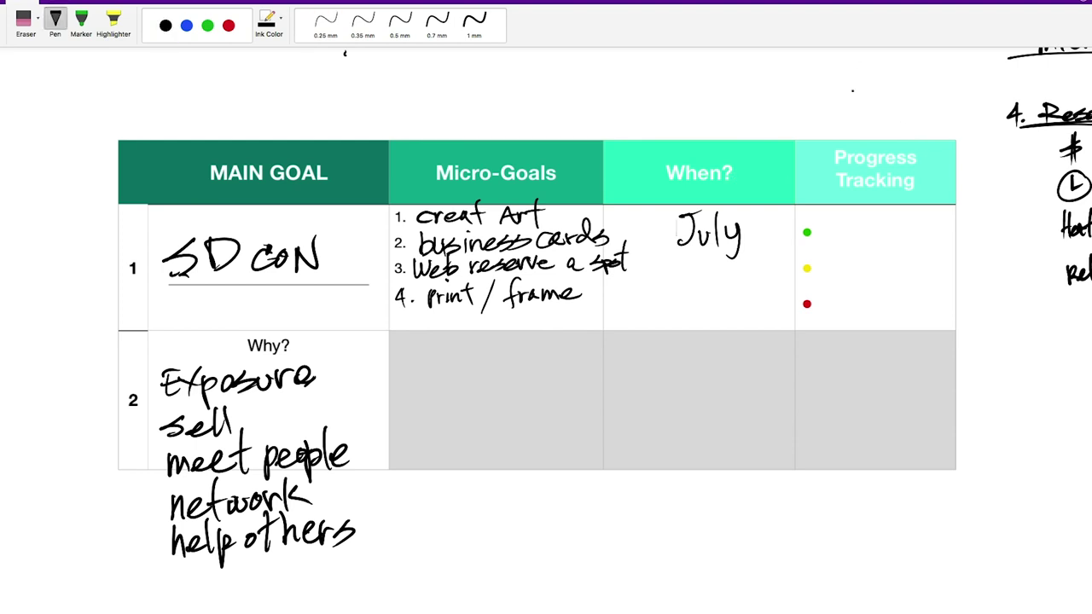
# Write "see it!!" above the Progress Tracking header of the table.
pyautogui.moveTo(827, 74)
pyautogui.mouseDown()
pyautogui.moveTo(825, 96)
pyautogui.moveTo(882, 90)
pyautogui.moveTo(904, 102)
pyautogui.mouseUp()
pyautogui.moveTo(923, 63); pyautogui.dragTo(917, 101)
pyautogui.click(895, 61)
pyautogui.moveTo(911, 80)
pyautogui.mouseDown()
pyautogui.moveTo(956, 68)
pyautogui.moveTo(947, 102)
pyautogui.moveTo(965, 60)
pyautogui.moveTo(965, 89)
pyautogui.mouseUp()
pyautogui.click(949, 102)
pyautogui.click(963, 106)
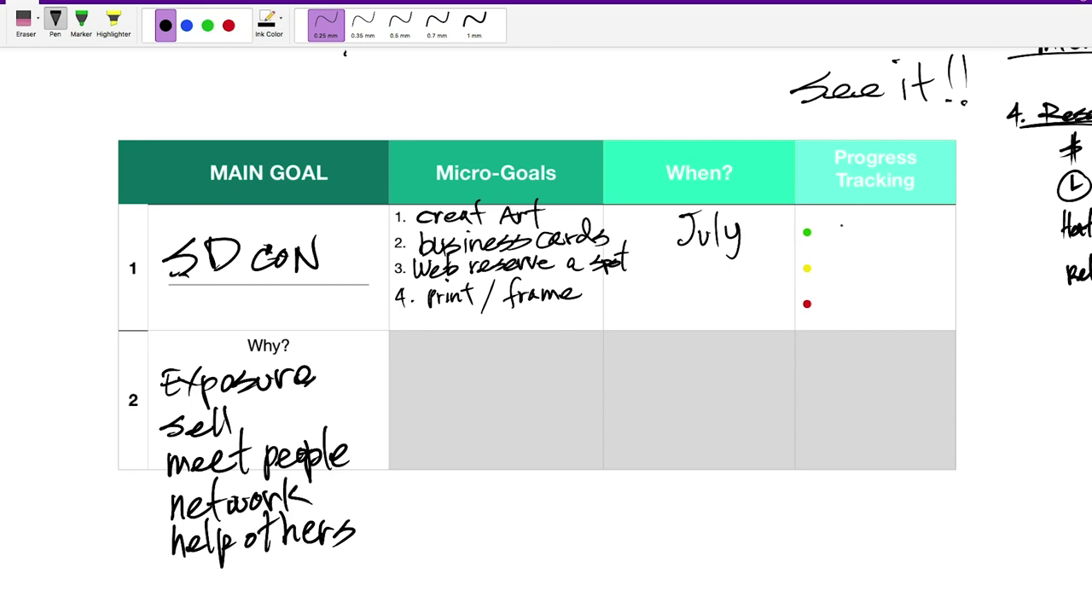
# Label the green, yellow and red progress dots "Yes", "maybe" and "not yet".
pyautogui.moveTo(833, 218); pyautogui.dragTo(844, 229)
pyautogui.moveTo(854, 214)
pyautogui.mouseDown()
pyautogui.moveTo(838, 249)
pyautogui.moveTo(866, 222)
pyautogui.moveTo(878, 231)
pyautogui.moveTo(839, 275)
pyautogui.moveTo(879, 266)
pyautogui.moveTo(883, 286)
pyautogui.mouseUp()
pyautogui.moveTo(895, 247)
pyautogui.mouseDown()
pyautogui.moveTo(902, 263)
pyautogui.moveTo(930, 260)
pyautogui.mouseUp()
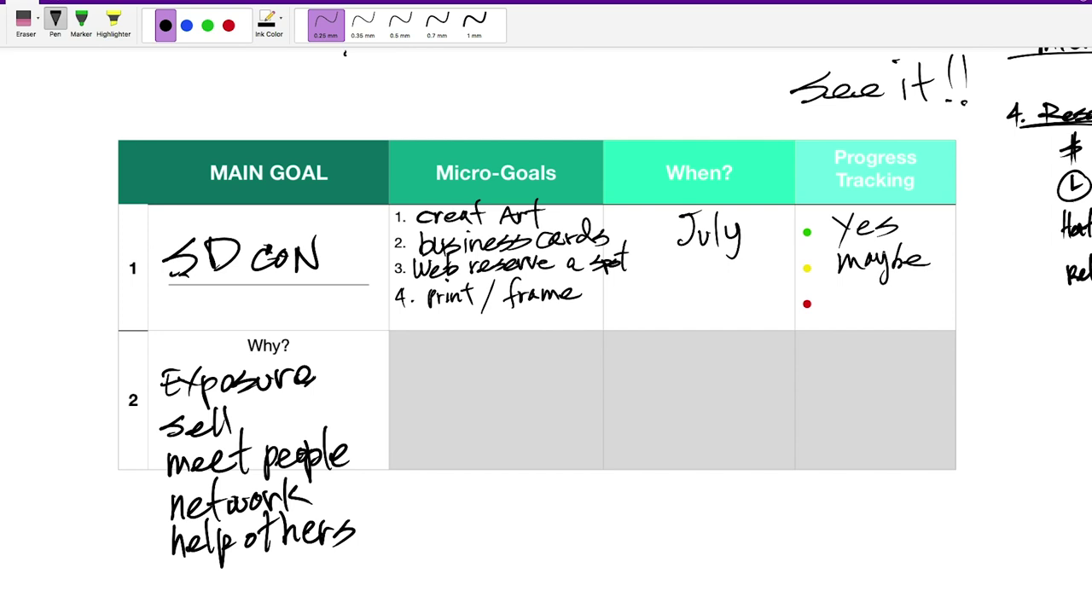
pyautogui.moveTo(832, 295)
pyautogui.mouseDown()
pyautogui.moveTo(853, 307)
pyautogui.moveTo(877, 290)
pyautogui.moveTo(930, 308)
pyautogui.mouseUp()
pyautogui.moveTo(921, 291); pyautogui.dragTo(936, 290)
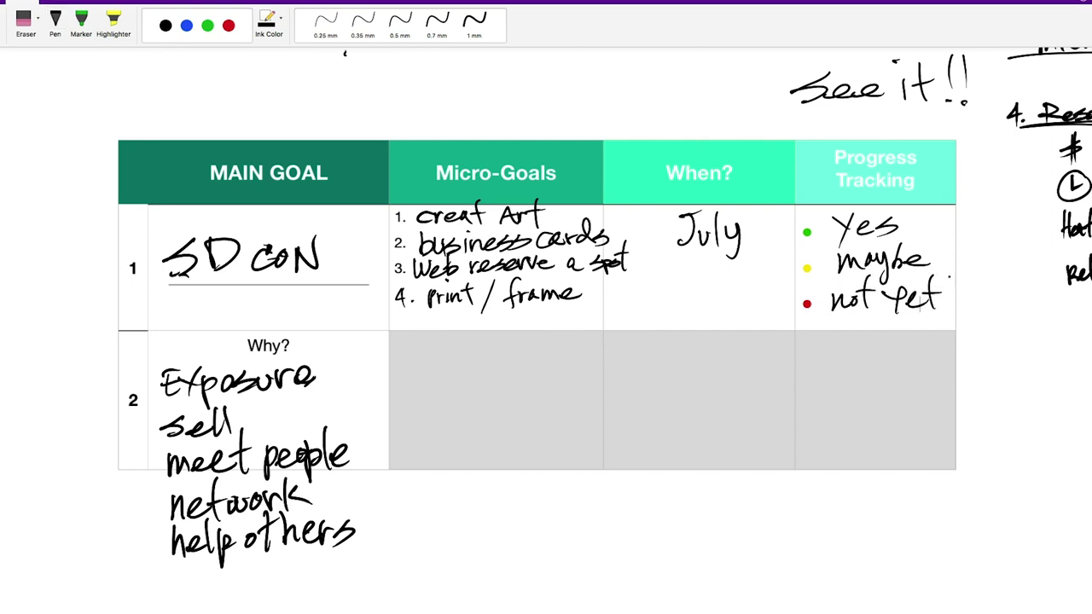
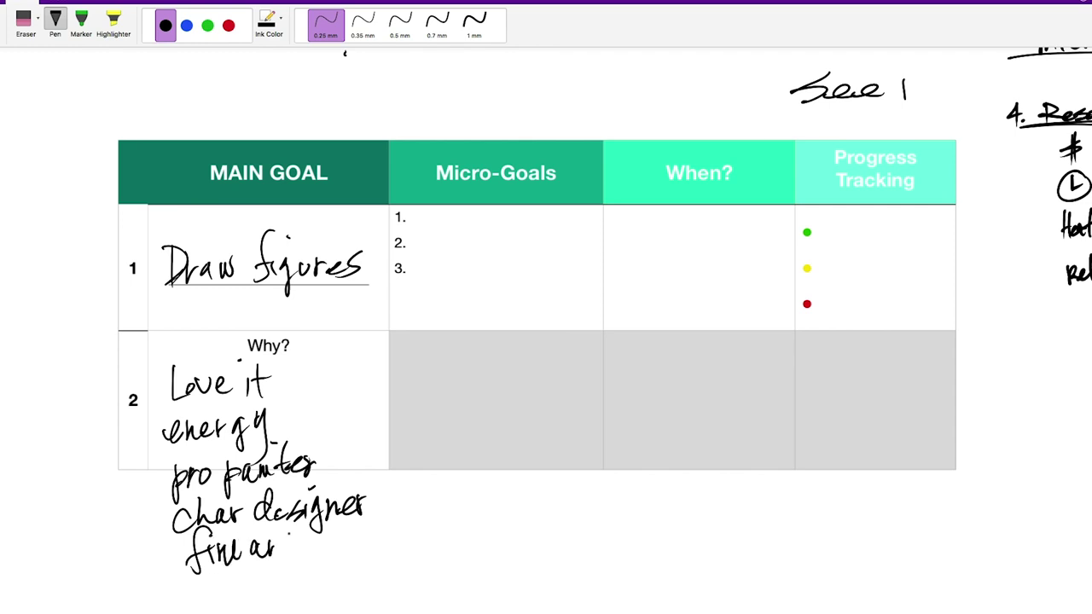
# Complete the handwritten entry "fine artist" at the end of the Why? list.
pyautogui.moveTo(298, 535)
pyautogui.mouseDown()
pyautogui.moveTo(296, 554)
pyautogui.moveTo(327, 550)
pyautogui.mouseUp()
pyautogui.moveTo(321, 539); pyautogui.dragTo(336, 533)
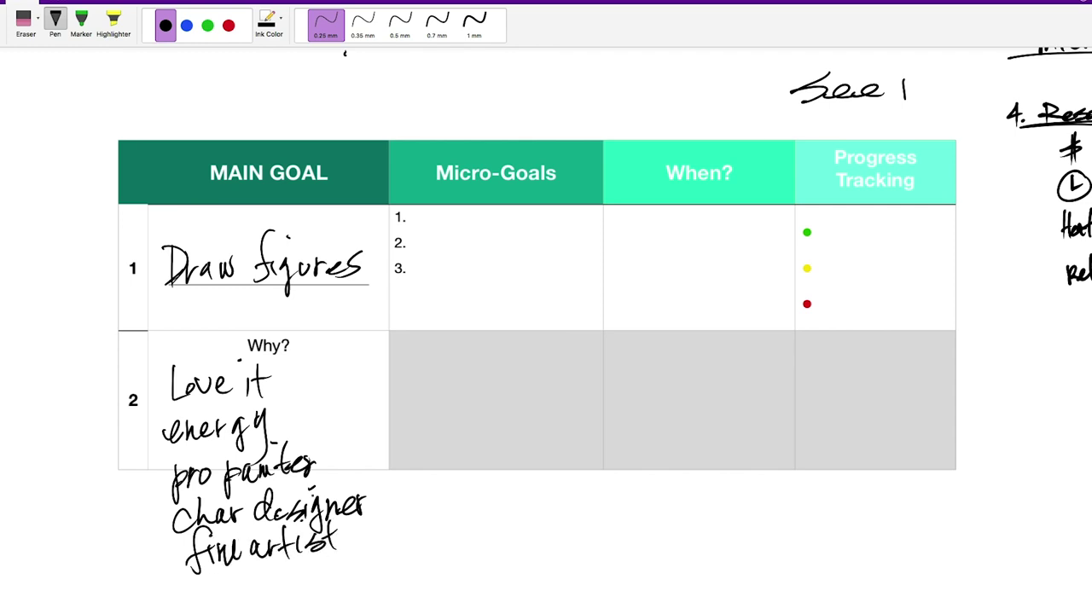
pyautogui.press('Escape')
# Write "teach it" beside "Love it" and a "$" sign beside "energy" in the Why? cell.
pyautogui.moveTo(292, 377)
pyautogui.mouseDown()
pyautogui.moveTo(295, 408)
pyautogui.moveTo(307, 382)
pyautogui.mouseUp()
pyautogui.moveTo(300, 392); pyautogui.dragTo(336, 394)
pyautogui.moveTo(341, 361)
pyautogui.mouseDown()
pyautogui.moveTo(336, 394)
pyautogui.moveTo(363, 399)
pyautogui.mouseUp()
pyautogui.moveTo(372, 359)
pyautogui.mouseDown()
pyautogui.moveTo(374, 396)
pyautogui.moveTo(386, 372)
pyautogui.mouseUp()
pyautogui.click(361, 339)
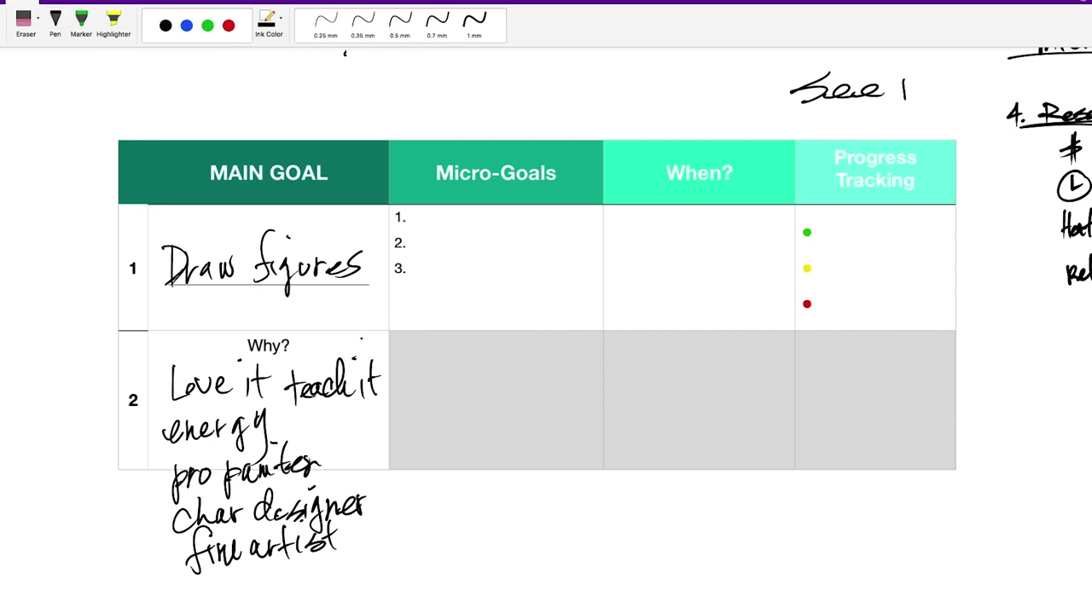
pyautogui.moveTo(345, 410); pyautogui.dragTo(344, 445)
pyautogui.moveTo(351, 404); pyautogui.dragTo(352, 447)
pyautogui.moveTo(358, 413)
pyautogui.mouseDown()
pyautogui.moveTo(357, 427)
pyautogui.moveTo(333, 433)
pyautogui.mouseUp()
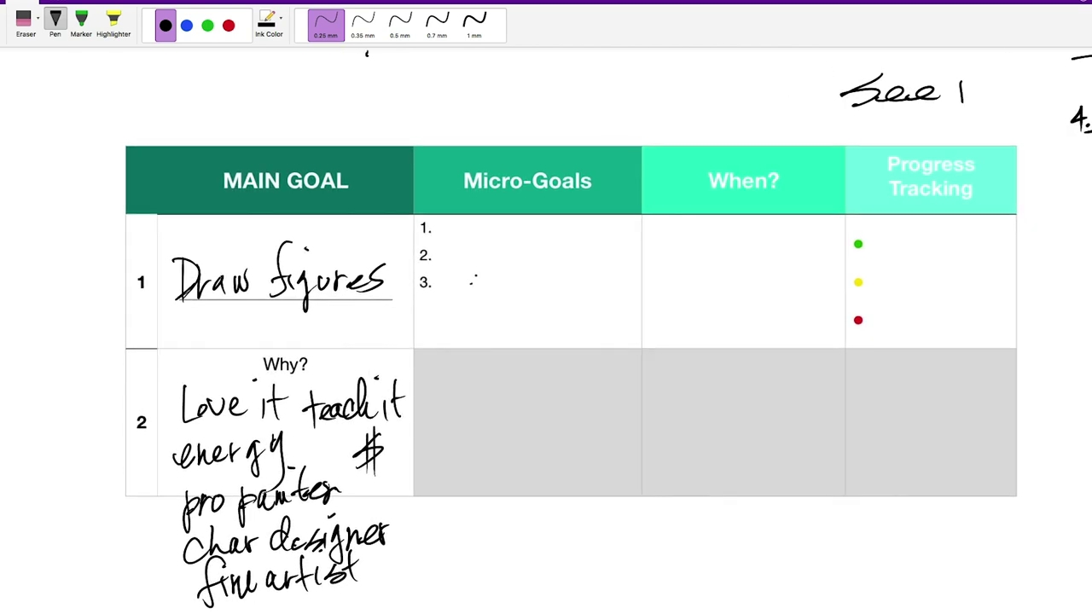
# Draw a small arrow pointing down at the "Draw figures" main goal.
pyautogui.scroll(5, 470, 288)
pyautogui.scroll(-3, 546, 333)
pyautogui.hscroll(2, 545, 333)
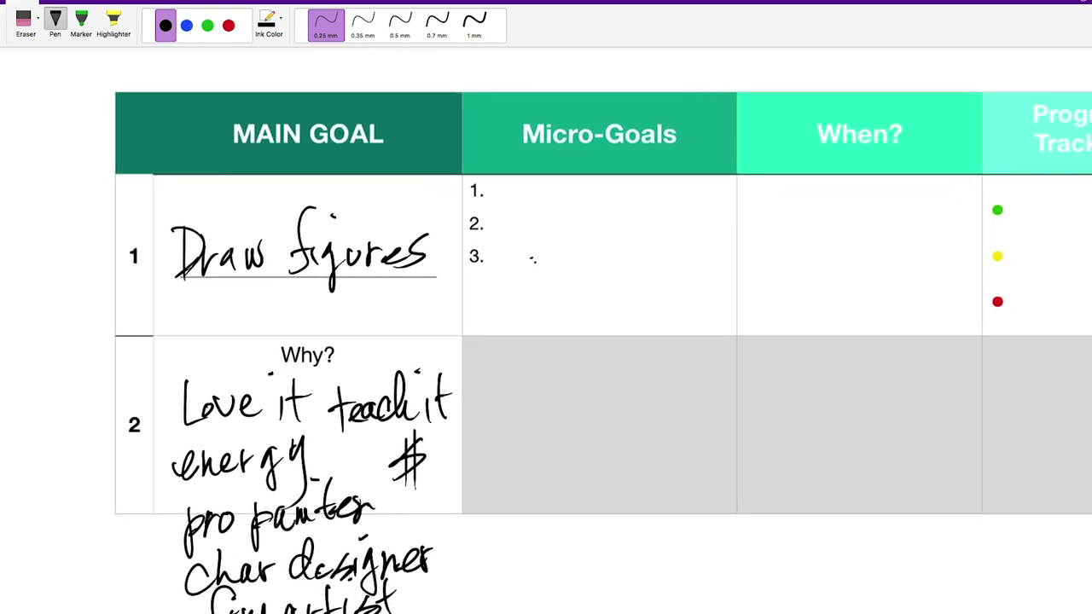
pyautogui.scroll(1, 506, 178)
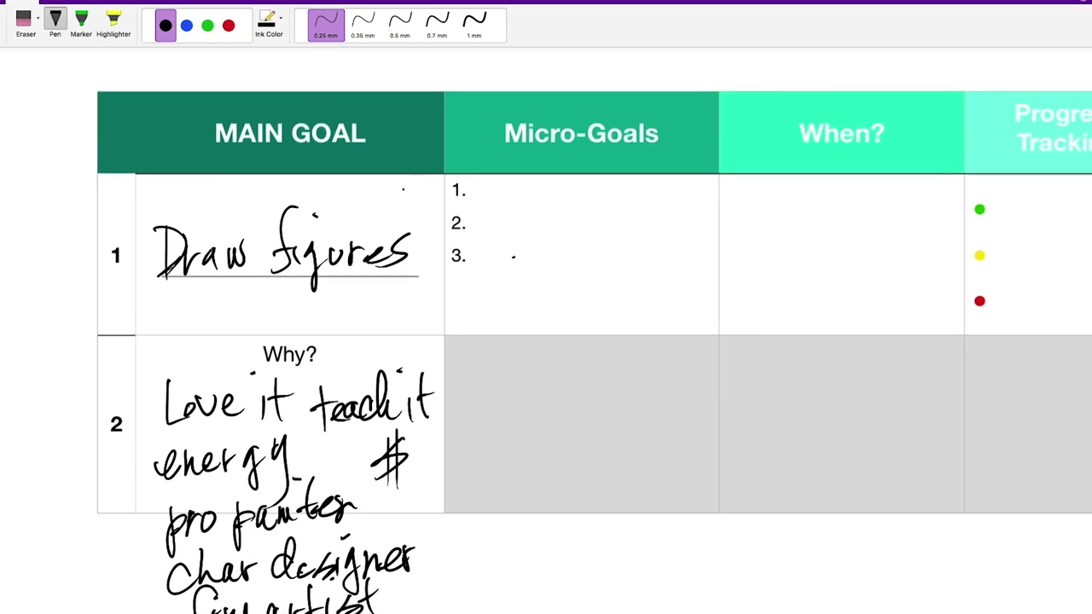
pyautogui.moveTo(410, 185); pyautogui.dragTo(372, 224)
pyautogui.moveTo(374, 207); pyautogui.dragTo(391, 225)
# Write "gesture" as micro-goal 1 and "construction" as micro-goal 2 for the figure-drawing goal.
pyautogui.moveTo(504, 181)
pyautogui.mouseDown()
pyautogui.moveTo(499, 215)
pyautogui.moveTo(516, 193)
pyautogui.moveTo(549, 203)
pyautogui.moveTo(560, 181)
pyautogui.mouseUp()
pyautogui.moveTo(556, 187)
pyautogui.mouseDown()
pyautogui.moveTo(570, 198)
pyautogui.moveTo(581, 186)
pyautogui.moveTo(608, 191)
pyautogui.moveTo(544, 182)
pyautogui.mouseUp()
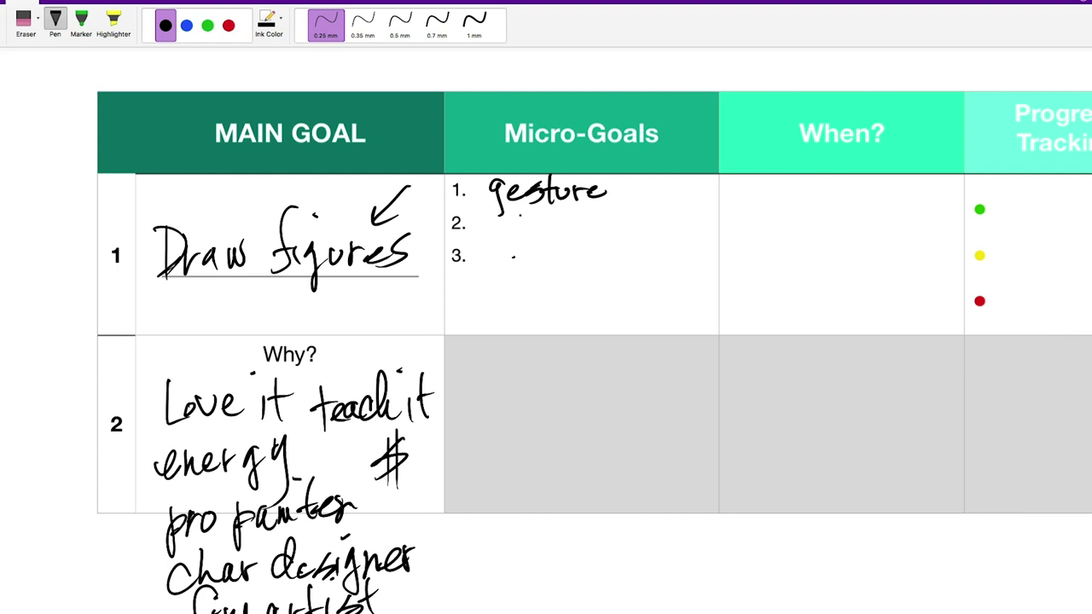
pyautogui.moveTo(517, 219)
pyautogui.mouseDown()
pyautogui.moveTo(571, 204)
pyautogui.moveTo(562, 230)
pyautogui.moveTo(562, 213)
pyautogui.moveTo(625, 206)
pyautogui.moveTo(648, 227)
pyautogui.mouseUp()
pyautogui.click(635, 215)
pyautogui.moveTo(635, 212)
pyautogui.mouseDown()
pyautogui.moveTo(662, 208)
pyautogui.moveTo(669, 225)
pyautogui.mouseUp()
pyautogui.moveTo(681, 213)
pyautogui.mouseDown()
pyautogui.moveTo(675, 222)
pyautogui.moveTo(700, 211)
pyautogui.mouseUp()
pyautogui.click(678, 177)
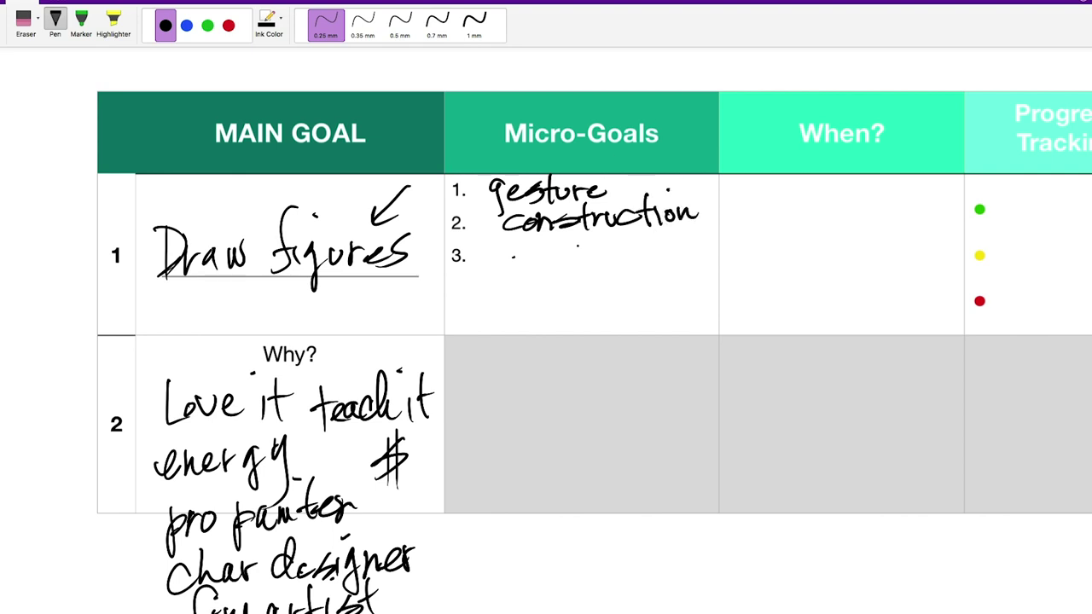
# Write "Anatomy" as micro-goal 3 and add "4. techniques" below it.
pyautogui.moveTo(505, 268); pyautogui.dragTo(521, 266)
pyautogui.moveTo(508, 256)
pyautogui.mouseDown()
pyautogui.moveTo(576, 268)
pyautogui.moveTo(593, 251)
pyautogui.moveTo(628, 248)
pyautogui.moveTo(607, 284)
pyautogui.mouseUp()
pyautogui.click(691, 288)
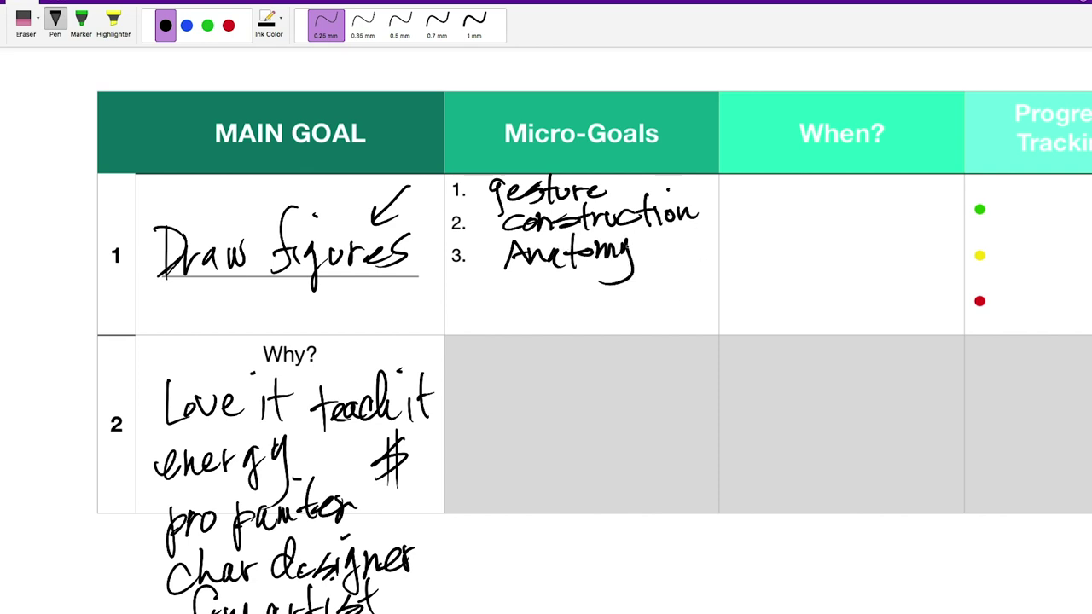
pyautogui.moveTo(617, 241); pyautogui.dragTo(621, 256)
pyautogui.moveTo(465, 282); pyautogui.dragTo(467, 304)
pyautogui.moveTo(510, 271)
pyautogui.mouseDown()
pyautogui.moveTo(512, 305)
pyautogui.moveTo(519, 285)
pyautogui.moveTo(614, 309)
pyautogui.moveTo(624, 293)
pyautogui.moveTo(669, 290)
pyautogui.moveTo(660, 297)
pyautogui.mouseUp()
pyautogui.click(597, 269)
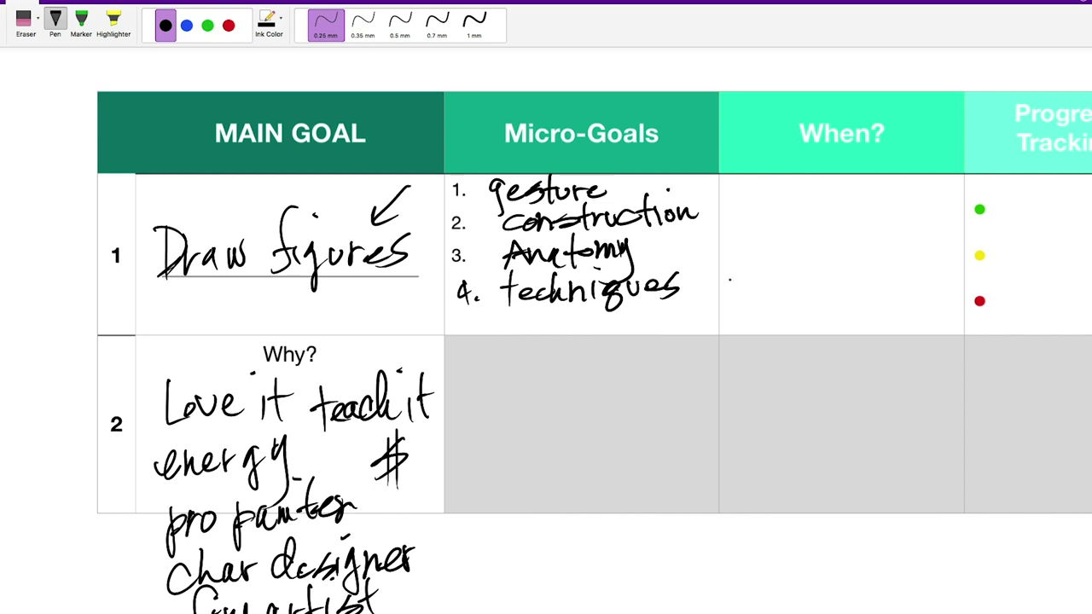
# Write "6 months" at the bottom of the When? cell in row 1.
pyautogui.hscroll(3, 725, 295)
pyautogui.scroll(-1, 724, 295)
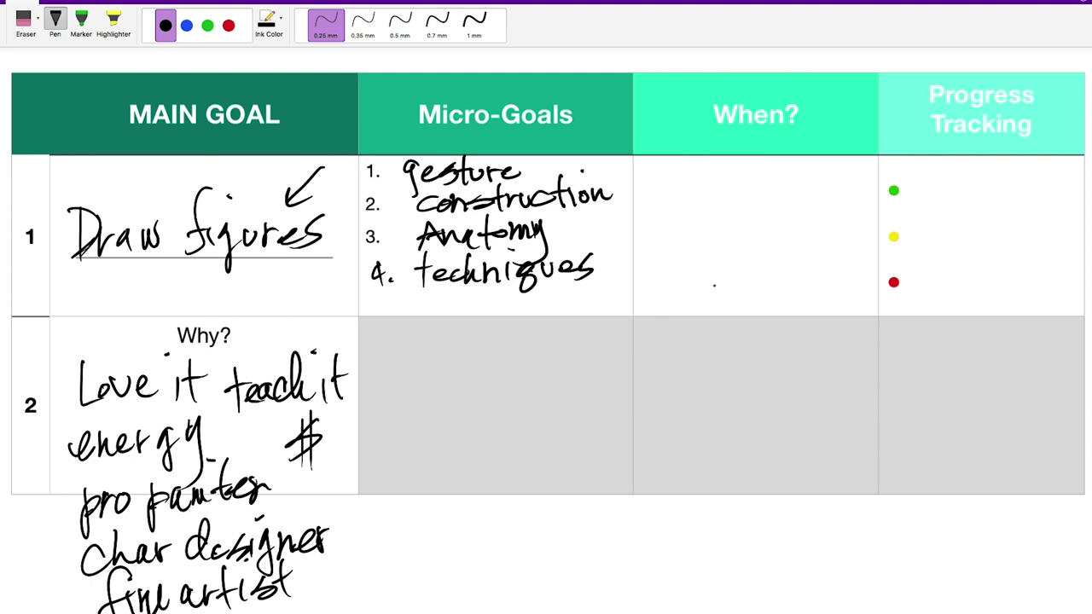
pyautogui.moveTo(709, 279)
pyautogui.mouseDown()
pyautogui.moveTo(701, 303)
pyautogui.moveTo(781, 295)
pyautogui.moveTo(812, 310)
pyautogui.moveTo(820, 288)
pyautogui.mouseUp()
pyautogui.moveTo(824, 278); pyautogui.dragTo(846, 305)
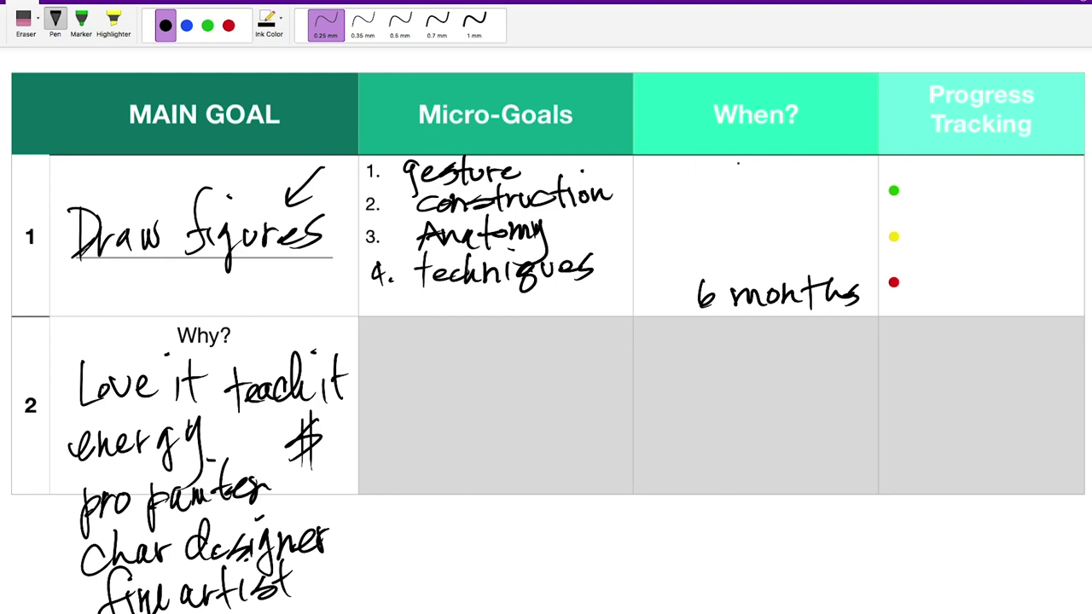
# Write "1-2 weeks" in the When? cell of row 1 for both the gesture and construction micro-goals.
pyautogui.moveTo(723, 165); pyautogui.dragTo(754, 176)
pyautogui.moveTo(687, 160)
pyautogui.mouseDown()
pyautogui.moveTo(689, 183)
pyautogui.moveTo(708, 169)
pyautogui.moveTo(773, 176)
pyautogui.moveTo(853, 159)
pyautogui.moveTo(860, 171)
pyautogui.mouseUp()
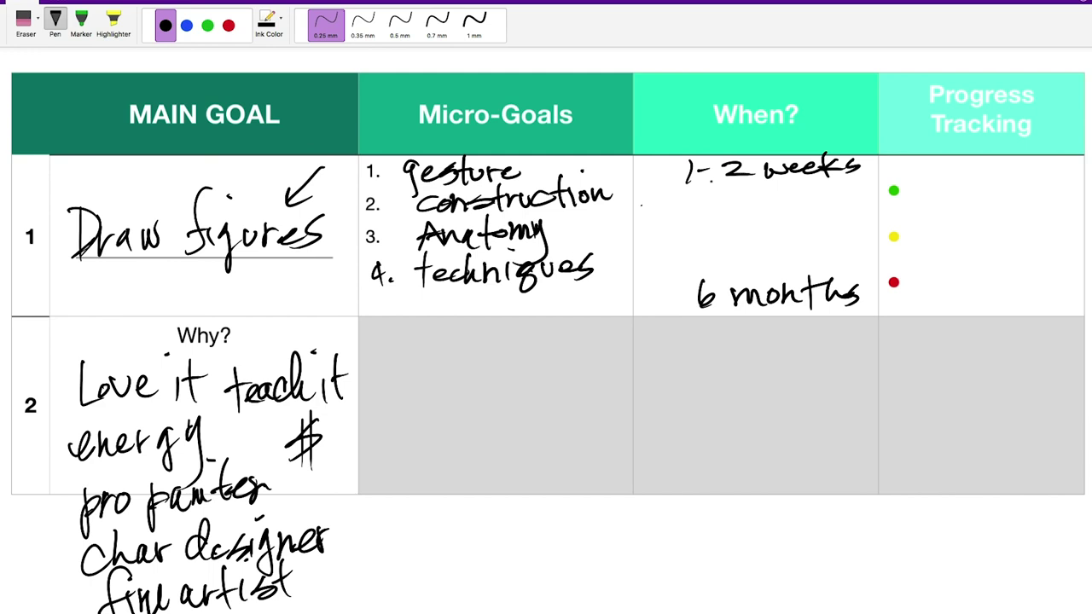
pyautogui.moveTo(689, 191)
pyautogui.mouseDown()
pyautogui.moveTo(691, 210)
pyautogui.moveTo(715, 197)
pyautogui.mouseUp()
pyautogui.moveTo(723, 193)
pyautogui.mouseDown()
pyautogui.moveTo(737, 208)
pyautogui.moveTo(773, 201)
pyautogui.moveTo(785, 185)
pyautogui.moveTo(824, 201)
pyautogui.mouseUp()
pyautogui.moveTo(844, 184); pyautogui.dragTo(846, 202)
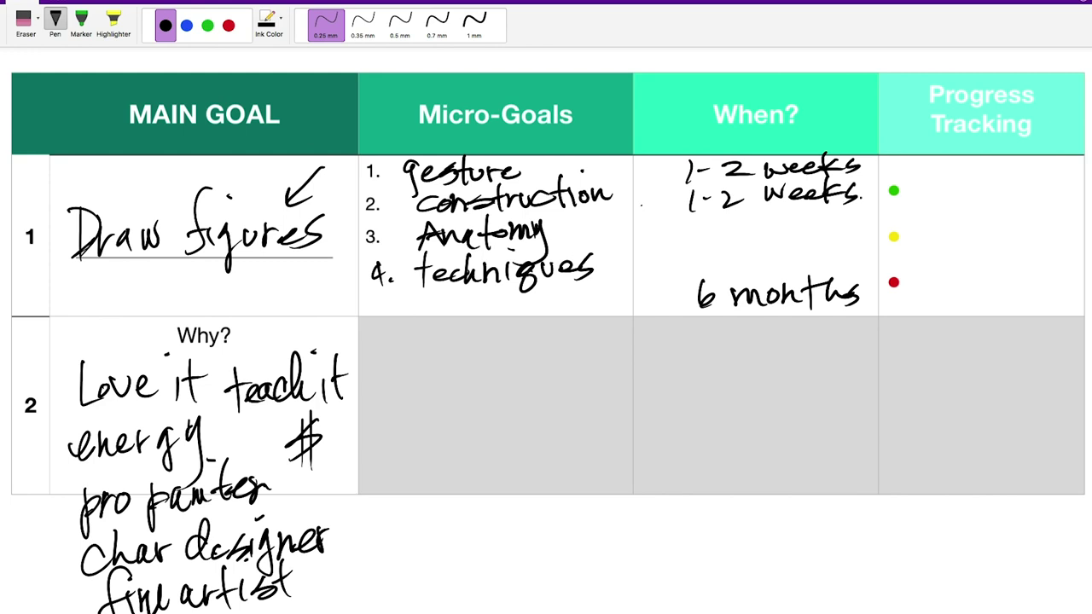
# Write "4 weeks" for Anatomy and draw short dashes linking the four micro-goals to the When? cell.
pyautogui.moveTo(709, 218)
pyautogui.mouseDown()
pyautogui.moveTo(721, 232)
pyautogui.moveTo(714, 244)
pyautogui.moveTo(774, 220)
pyautogui.moveTo(827, 232)
pyautogui.mouseUp()
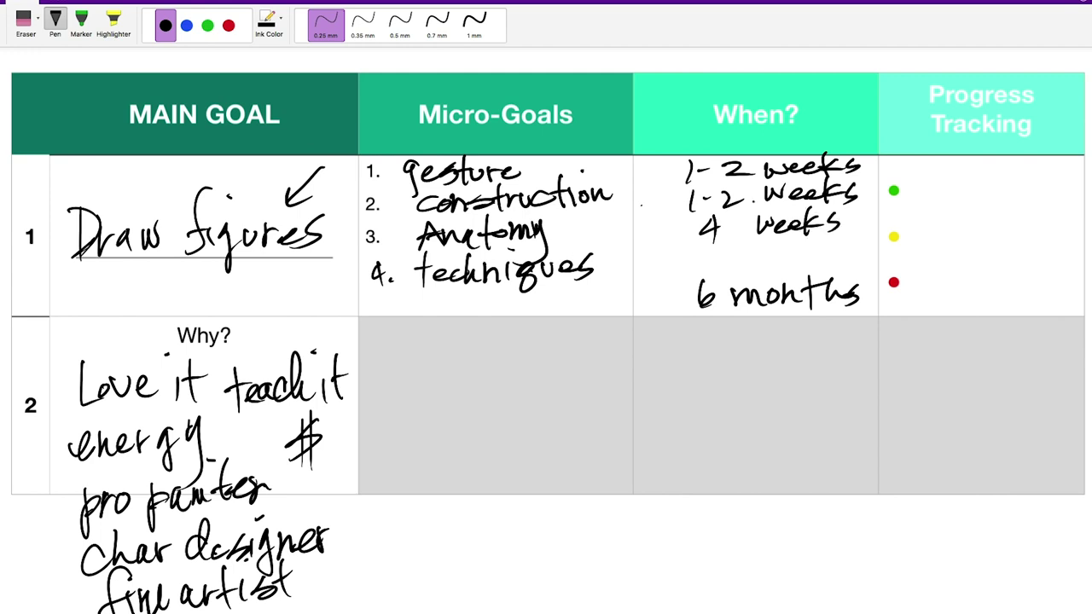
pyautogui.moveTo(626, 231); pyautogui.dragTo(667, 231)
pyautogui.moveTo(618, 204); pyautogui.dragTo(667, 200)
pyautogui.moveTo(626, 172); pyautogui.dragTo(657, 172)
pyautogui.moveTo(631, 266); pyautogui.dragTo(667, 266)
# Write "4 weeks" for the techniques micro-goal and overwrite its 4 as a 6.
pyautogui.moveTo(710, 246); pyautogui.dragTo(723, 261)
pyautogui.moveTo(714, 247); pyautogui.dragTo(713, 274)
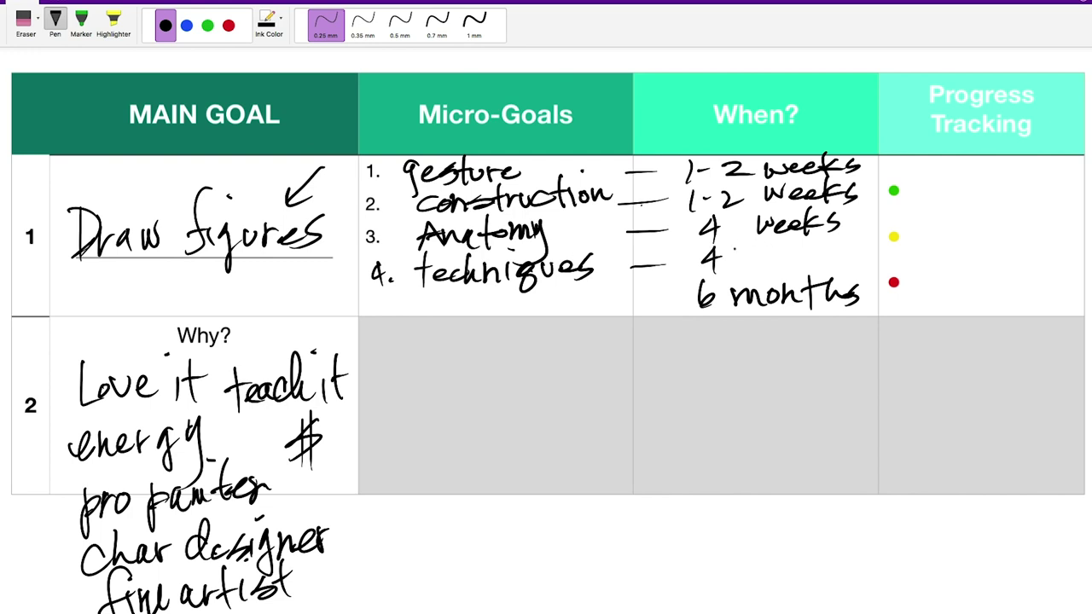
pyautogui.moveTo(754, 244)
pyautogui.mouseDown()
pyautogui.moveTo(765, 261)
pyautogui.moveTo(781, 249)
pyautogui.moveTo(812, 261)
pyautogui.mouseUp()
pyautogui.moveTo(813, 236); pyautogui.dragTo(832, 260)
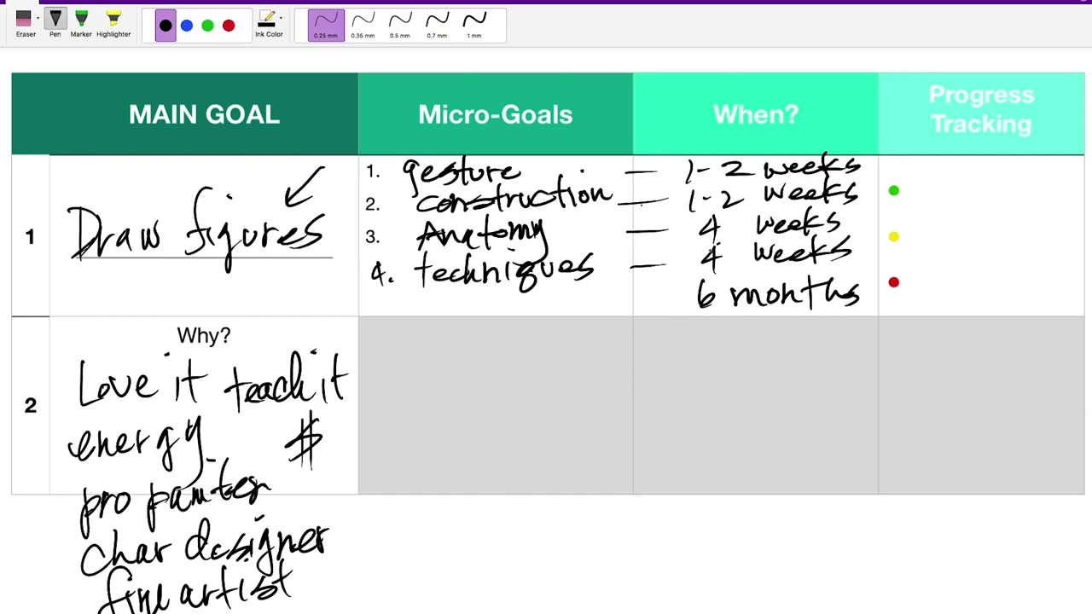
pyautogui.moveTo(714, 245); pyautogui.dragTo(707, 261)
# Circle "6 months" in the When? cell of row 1.
pyautogui.moveTo(793, 260)
pyautogui.mouseDown()
pyautogui.moveTo(746, 260)
pyautogui.moveTo(850, 326)
pyautogui.moveTo(805, 257)
pyautogui.mouseUp()
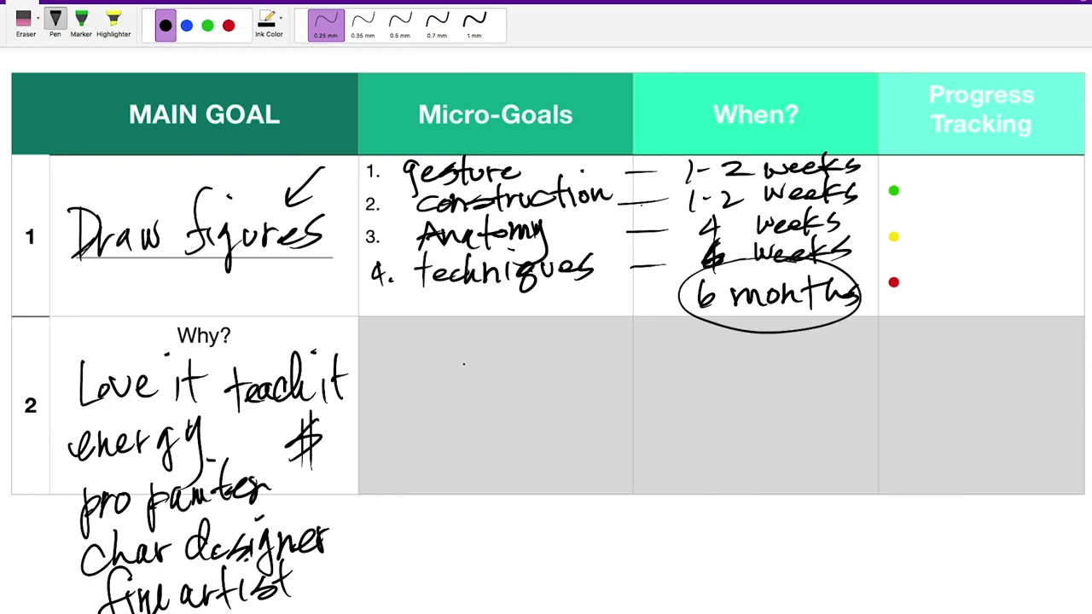
pyautogui.hotkey('ctrl', 'z')
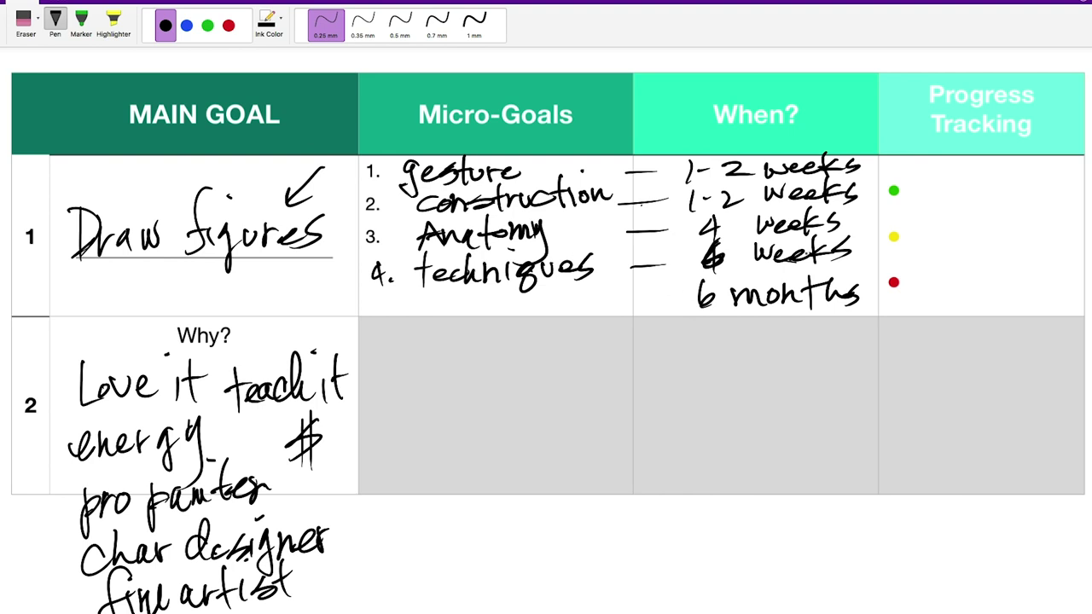
pyautogui.moveTo(734, 260)
pyautogui.mouseDown()
pyautogui.moveTo(853, 322)
pyautogui.moveTo(806, 264)
pyautogui.mouseUp()
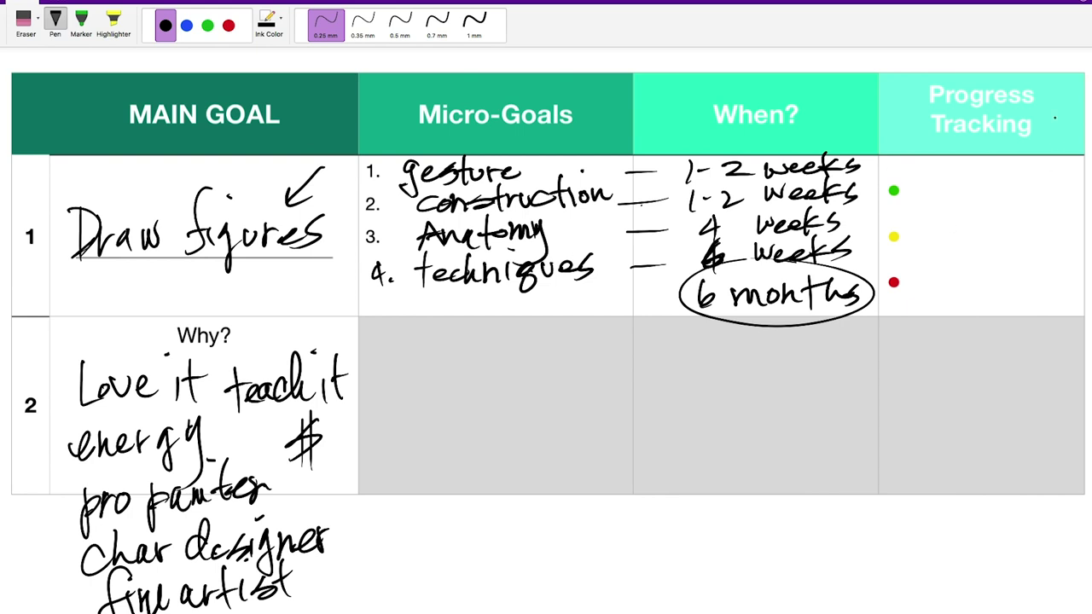
pyautogui.moveTo(1055, 118)
pyautogui.mouseDown()
pyautogui.moveTo(1007, 180)
pyautogui.moveTo(1019, 68)
pyautogui.mouseUp()
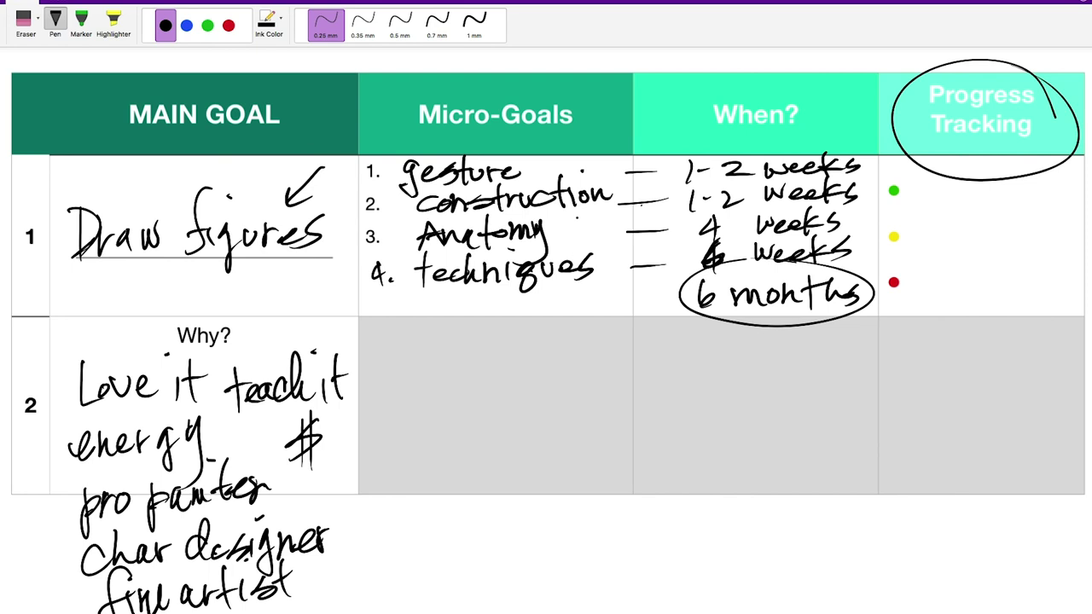
pyautogui.press('super+z')
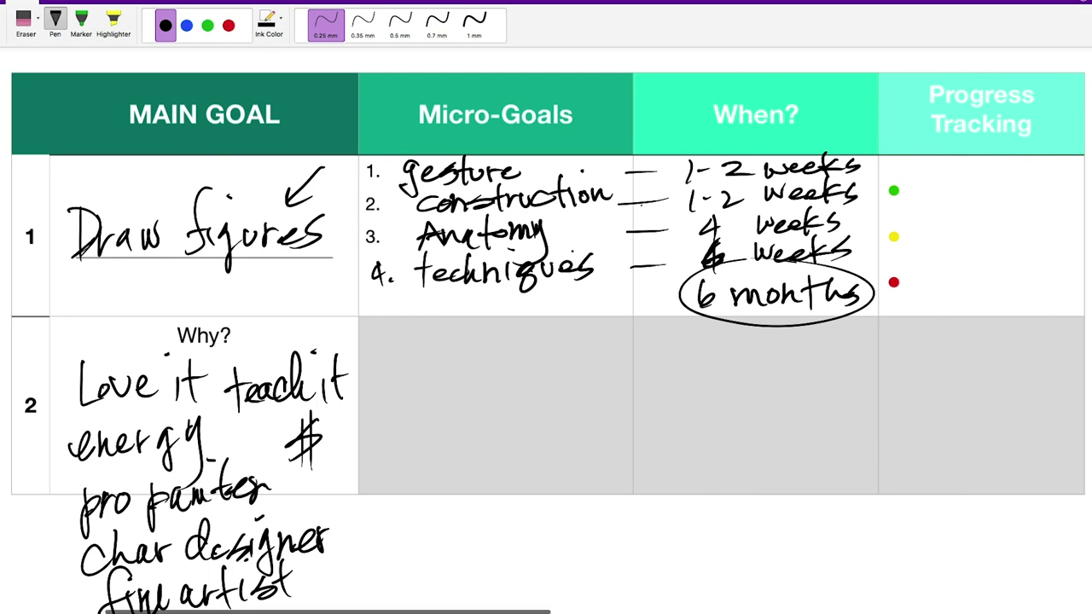
# Write the heading "Personal Declaration" in the blank area beyond the existing notes, switching the pen to 0.35 mm.
pyautogui.scroll(-3, 557, 260)
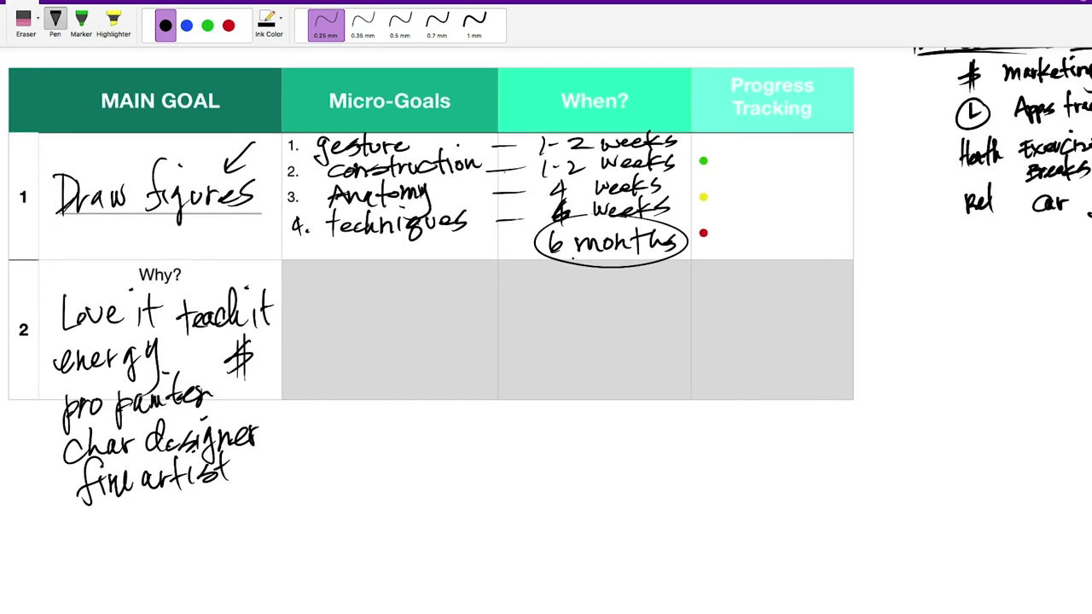
pyautogui.hscroll(-5, 546, 341)
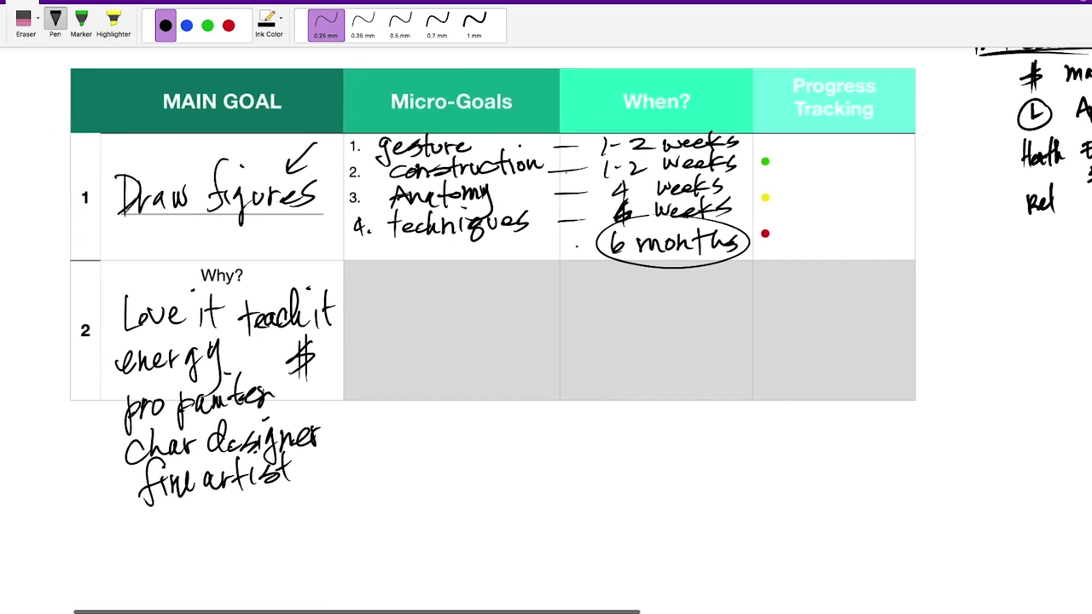
pyautogui.scroll(-2, 546, 341)
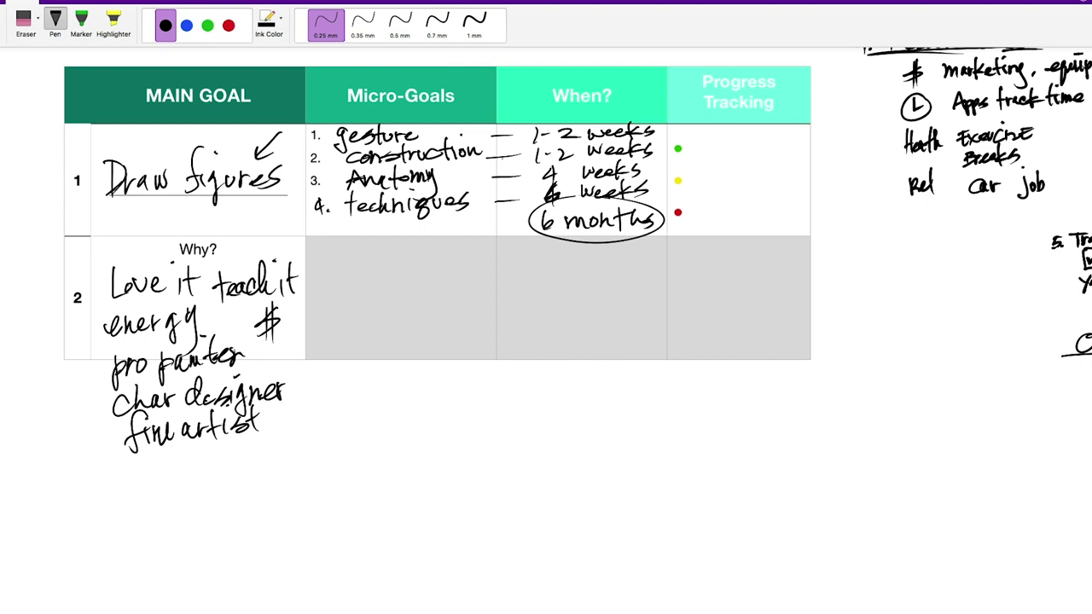
pyautogui.scroll(-5, 555, 139)
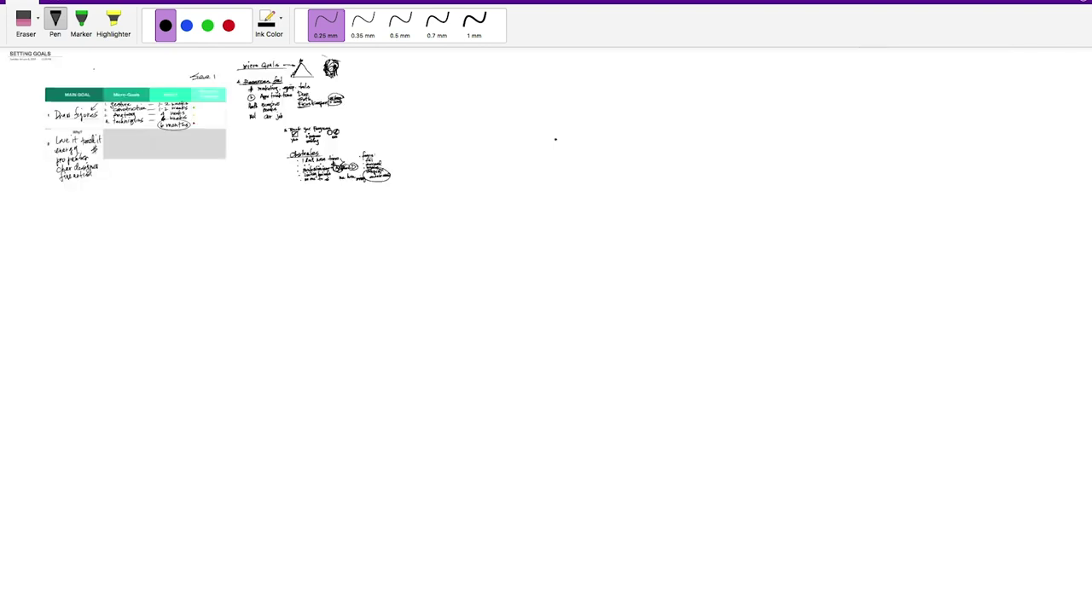
pyautogui.moveTo(538, 109); pyautogui.dragTo(539, 139)
pyautogui.moveTo(528, 109)
pyautogui.mouseDown()
pyautogui.moveTo(539, 124)
pyautogui.moveTo(569, 128)
pyautogui.mouseUp()
pyautogui.click(362, 24)
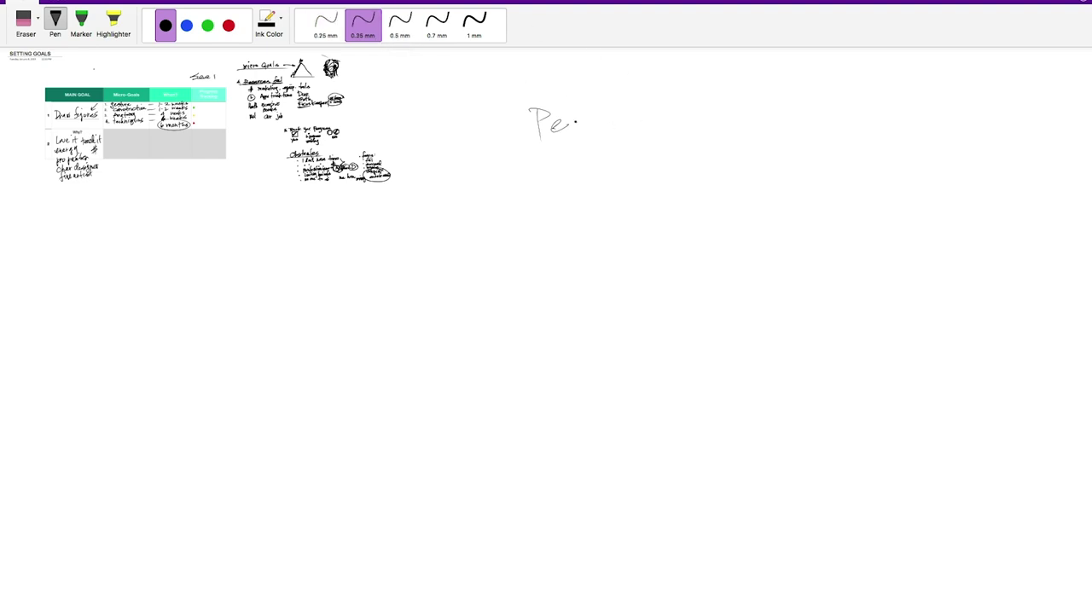
pyautogui.moveTo(570, 118)
pyautogui.mouseDown()
pyautogui.moveTo(628, 101)
pyautogui.moveTo(618, 118)
pyautogui.moveTo(653, 125)
pyautogui.mouseUp()
pyautogui.moveTo(658, 90)
pyautogui.mouseDown()
pyautogui.moveTo(723, 108)
pyautogui.moveTo(722, 119)
pyautogui.moveTo(752, 126)
pyautogui.mouseUp()
pyautogui.moveTo(767, 108)
pyautogui.mouseDown()
pyautogui.moveTo(773, 118)
pyautogui.moveTo(786, 104)
pyautogui.moveTo(817, 116)
pyautogui.moveTo(832, 99)
pyautogui.mouseUp()
pyautogui.moveTo(839, 104); pyautogui.dragTo(839, 109)
pyautogui.moveTo(851, 111); pyautogui.dragTo(865, 105)
pyautogui.click(858, 82)
# Underline the "Personal Declaration" heading with one long, nearly level line.
pyautogui.moveTo(488, 142); pyautogui.dragTo(904, 121)
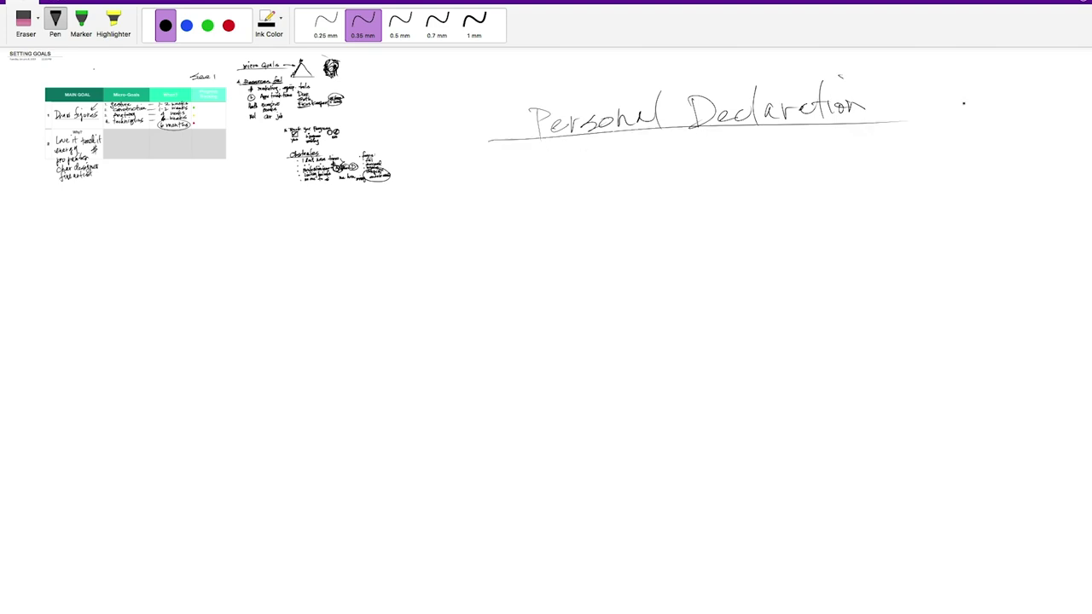
pyautogui.hotkey('ctrl', 'z')
pyautogui.moveTo(501, 145); pyautogui.dragTo(908, 134)
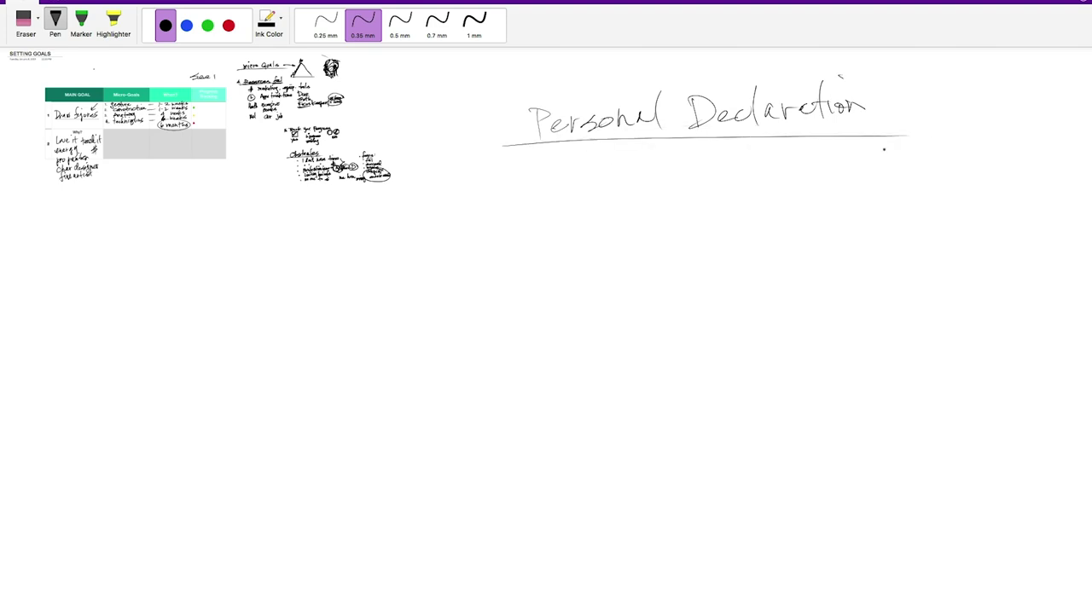
# Write "these are my" at the start of the line below the "Personal Declaration" heading.
pyautogui.scroll(3, 668, 156)
pyautogui.scroll(-1, 670, 171)
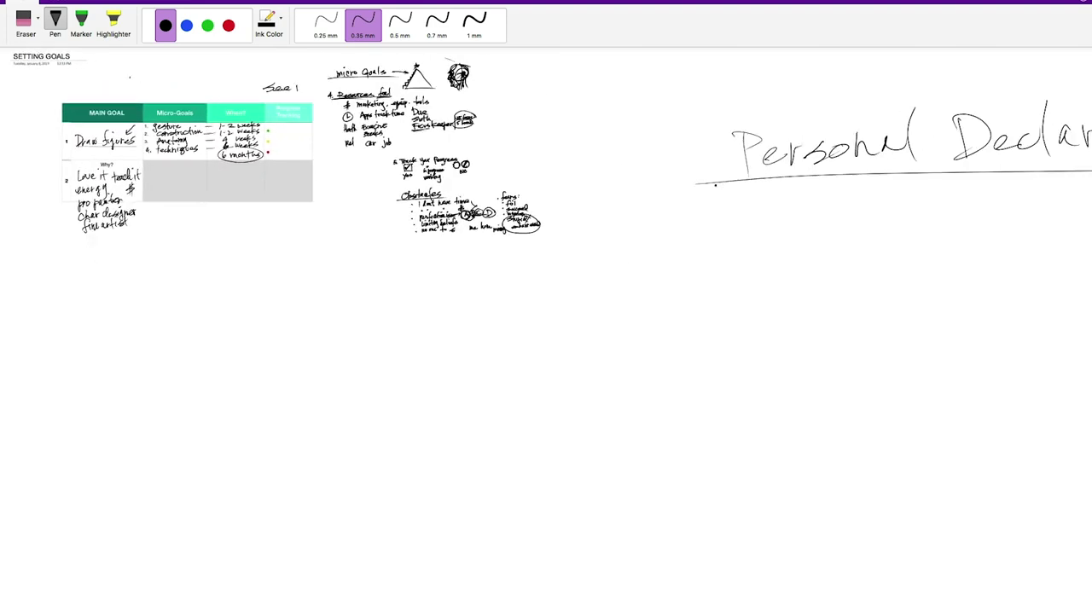
pyautogui.hscroll(3, 735, 192)
pyautogui.hscroll(1, 735, 196)
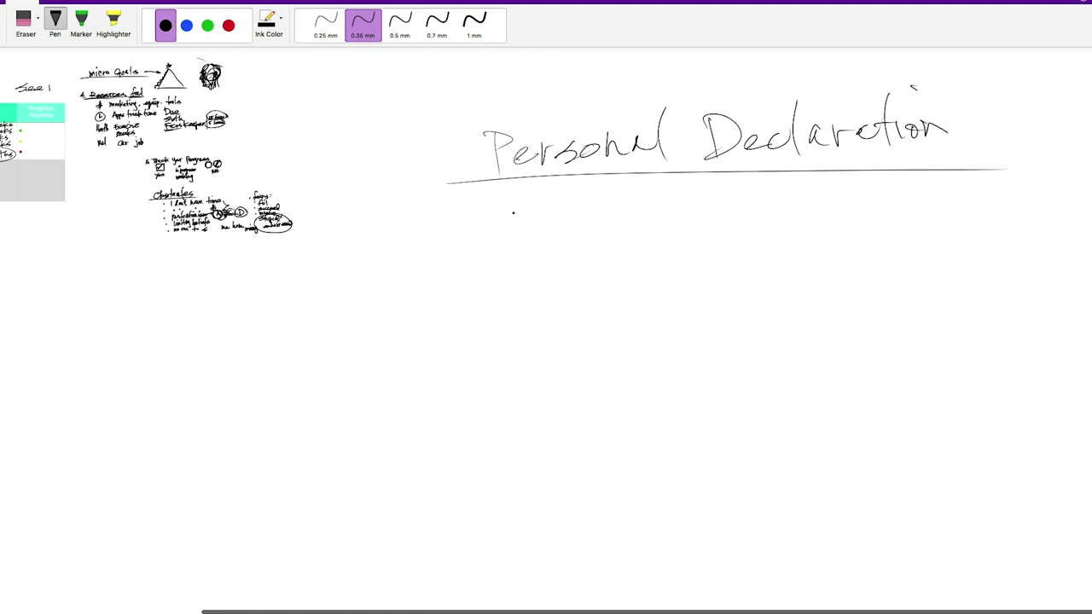
pyautogui.moveTo(516, 195)
pyautogui.mouseDown()
pyautogui.moveTo(514, 225)
pyautogui.moveTo(521, 204)
pyautogui.mouseUp()
pyautogui.moveTo(528, 197)
pyautogui.mouseDown()
pyautogui.moveTo(524, 222)
pyautogui.moveTo(558, 207)
pyautogui.moveTo(584, 219)
pyautogui.moveTo(670, 197)
pyautogui.moveTo(694, 210)
pyautogui.moveTo(698, 232)
pyautogui.mouseUp()
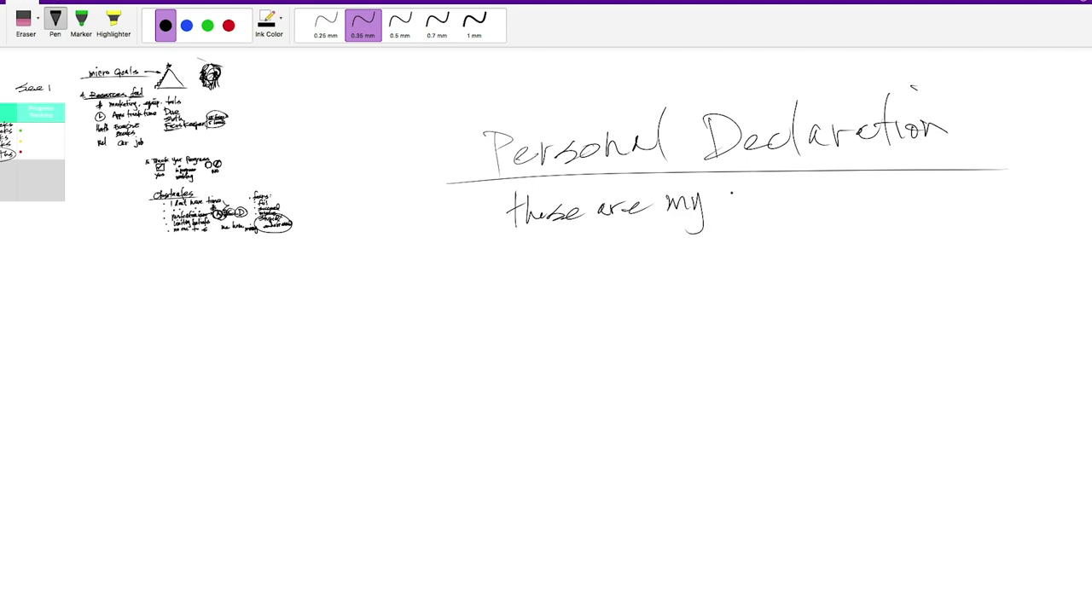
# Continue the line under the heading with "goals, aspirations,".
pyautogui.moveTo(733, 197)
pyautogui.mouseDown()
pyautogui.moveTo(730, 227)
pyautogui.moveTo(743, 206)
pyautogui.moveTo(767, 211)
pyautogui.mouseUp()
pyautogui.moveTo(769, 181)
pyautogui.mouseDown()
pyautogui.moveTo(771, 208)
pyautogui.moveTo(793, 208)
pyautogui.mouseUp()
pyautogui.moveTo(806, 201)
pyautogui.mouseDown()
pyautogui.moveTo(803, 215)
pyautogui.moveTo(855, 201)
pyautogui.mouseUp()
pyautogui.moveTo(858, 193)
pyautogui.mouseDown()
pyautogui.moveTo(860, 216)
pyautogui.moveTo(865, 205)
pyautogui.mouseUp()
pyautogui.moveTo(871, 194)
pyautogui.mouseDown()
pyautogui.moveTo(873, 208)
pyautogui.moveTo(889, 191)
pyautogui.moveTo(902, 196)
pyautogui.mouseUp()
pyautogui.moveTo(911, 179)
pyautogui.mouseDown()
pyautogui.moveTo(922, 205)
pyautogui.moveTo(920, 178)
pyautogui.moveTo(945, 188)
pyautogui.mouseUp()
pyautogui.moveTo(948, 196); pyautogui.dragTo(977, 201)
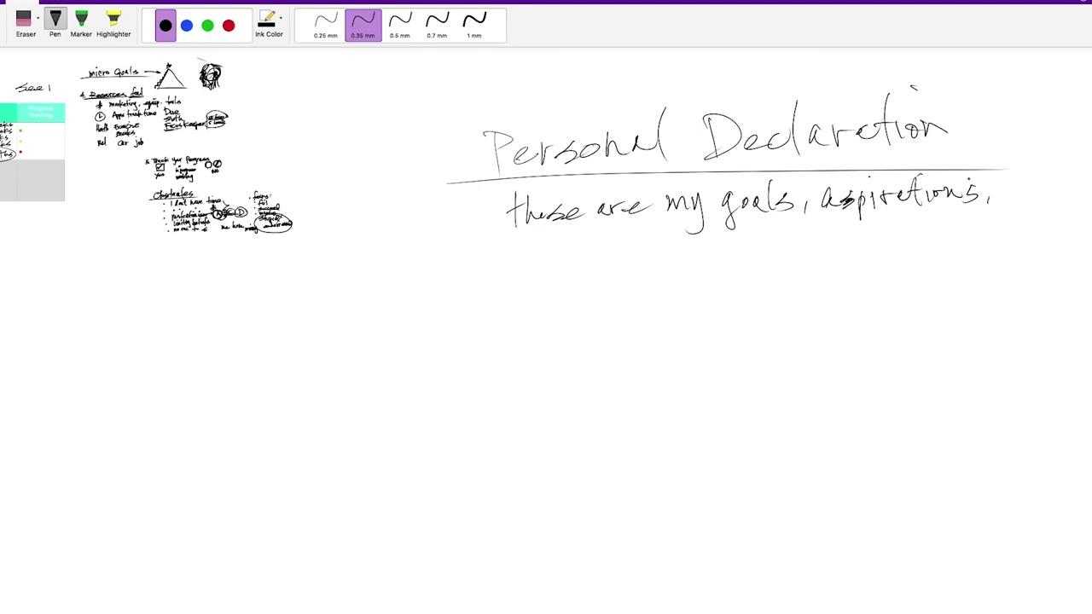
# Write "intentions" on the second line of the declaration text.
pyautogui.moveTo(538, 244)
pyautogui.mouseDown()
pyautogui.moveTo(540, 256)
pyautogui.moveTo(562, 256)
pyautogui.mouseUp()
pyautogui.moveTo(556, 242)
pyautogui.mouseDown()
pyautogui.moveTo(608, 250)
pyautogui.moveTo(621, 239)
pyautogui.mouseUp()
pyautogui.moveTo(625, 248)
pyautogui.mouseDown()
pyautogui.moveTo(633, 237)
pyautogui.moveTo(639, 245)
pyautogui.mouseUp()
pyautogui.moveTo(640, 248)
pyautogui.mouseDown()
pyautogui.moveTo(650, 237)
pyautogui.moveTo(658, 247)
pyautogui.mouseUp()
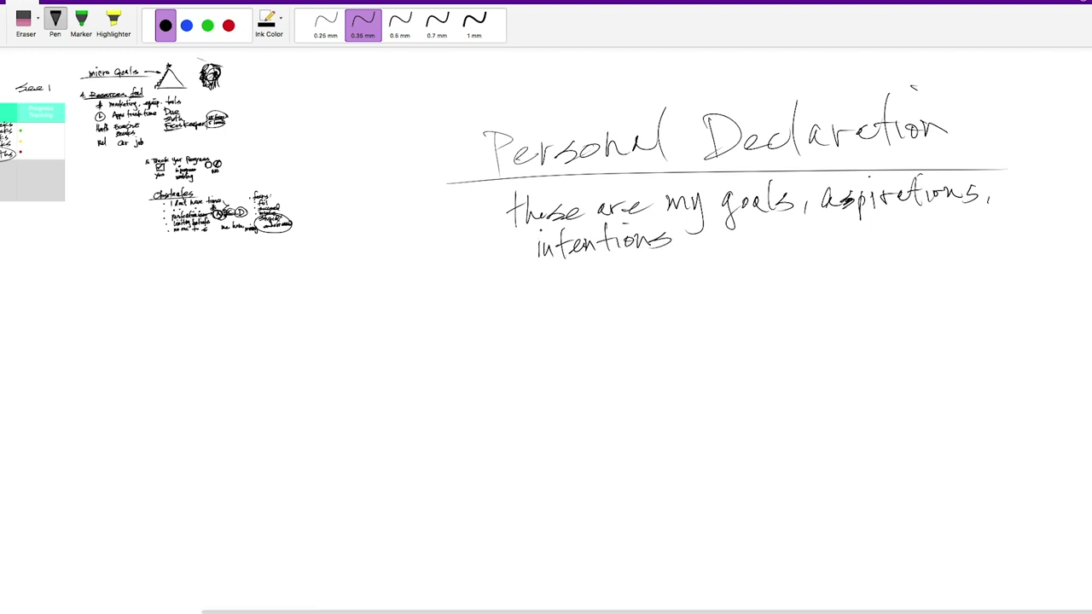
# Write "start Day" below "intentions", with a curved stroke in front of it and a line underneath.
pyautogui.click(494, 303)
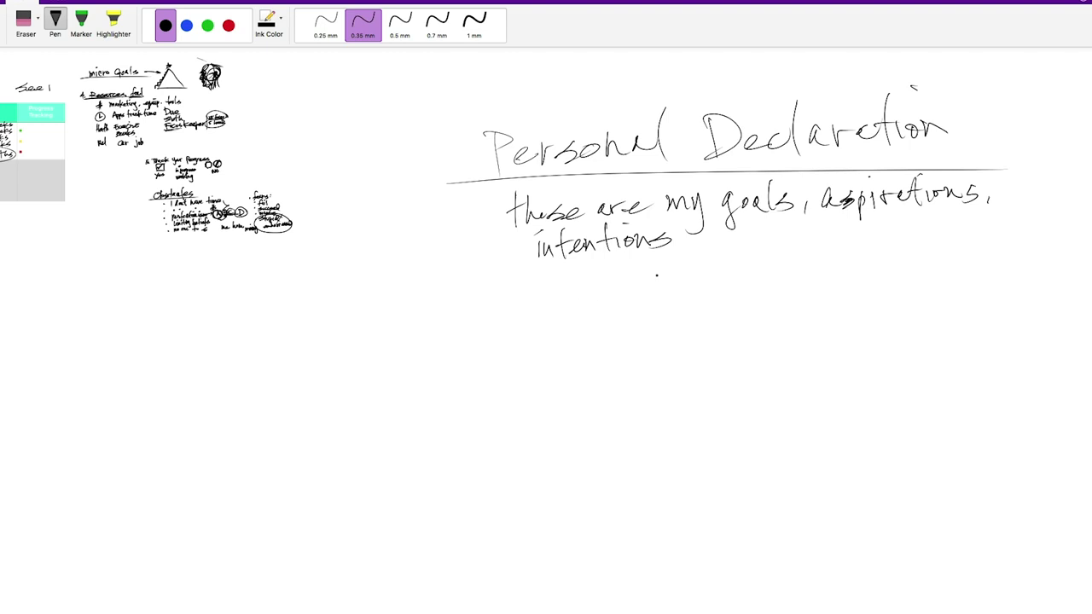
pyautogui.moveTo(493, 274); pyautogui.dragTo(510, 299)
pyautogui.moveTo(546, 281)
pyautogui.mouseDown()
pyautogui.moveTo(520, 303)
pyautogui.moveTo(561, 304)
pyautogui.moveTo(604, 285)
pyautogui.moveTo(613, 304)
pyautogui.mouseUp()
pyautogui.moveTo(604, 288)
pyautogui.mouseDown()
pyautogui.moveTo(628, 282)
pyautogui.moveTo(659, 295)
pyautogui.mouseUp()
pyautogui.moveTo(655, 271)
pyautogui.mouseDown()
pyautogui.moveTo(689, 287)
pyautogui.moveTo(654, 296)
pyautogui.mouseUp()
pyautogui.moveTo(700, 276)
pyautogui.mouseDown()
pyautogui.moveTo(697, 289)
pyautogui.moveTo(708, 278)
pyautogui.mouseUp()
pyautogui.moveTo(705, 283)
pyautogui.mouseDown()
pyautogui.moveTo(720, 271)
pyautogui.moveTo(706, 312)
pyautogui.mouseUp()
pyautogui.moveTo(483, 324); pyautogui.dragTo(767, 301)
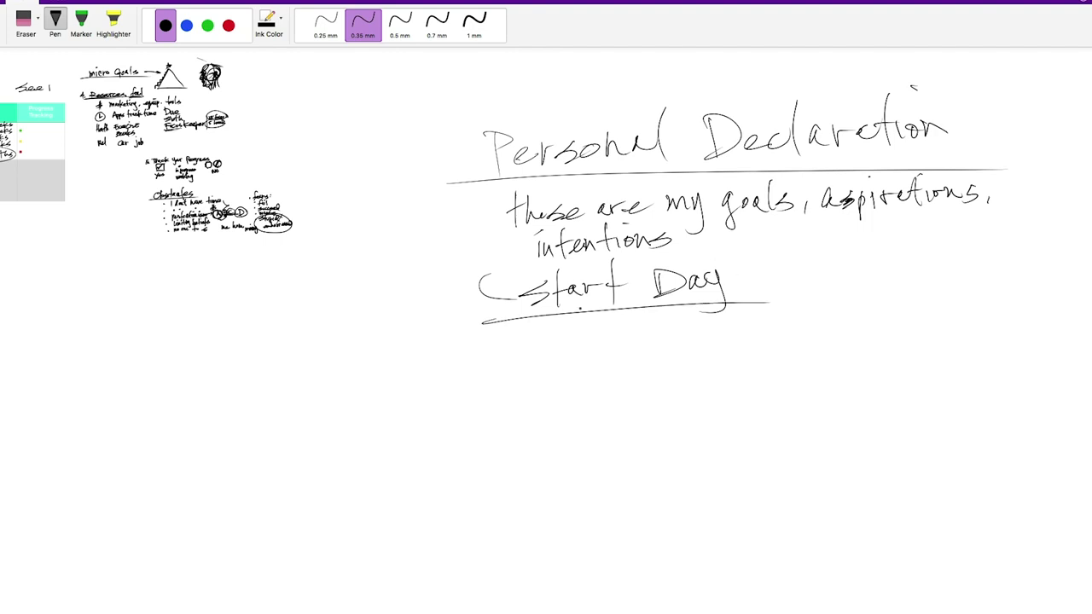
# Write "Focus/meditate" beneath the underlined "start Day".
pyautogui.moveTo(571, 328)
pyautogui.mouseDown()
pyautogui.moveTo(572, 353)
pyautogui.moveTo(595, 326)
pyautogui.mouseUp()
pyautogui.moveTo(563, 341)
pyautogui.mouseDown()
pyautogui.moveTo(599, 323)
pyautogui.moveTo(589, 342)
pyautogui.moveTo(629, 343)
pyautogui.moveTo(608, 343)
pyautogui.moveTo(625, 335)
pyautogui.moveTo(685, 345)
pyautogui.moveTo(730, 322)
pyautogui.moveTo(758, 341)
pyautogui.mouseUp()
pyautogui.moveTo(765, 331); pyautogui.dragTo(759, 338)
pyautogui.moveTo(780, 300); pyautogui.dragTo(771, 340)
pyautogui.moveTo(782, 325); pyautogui.dragTo(785, 338)
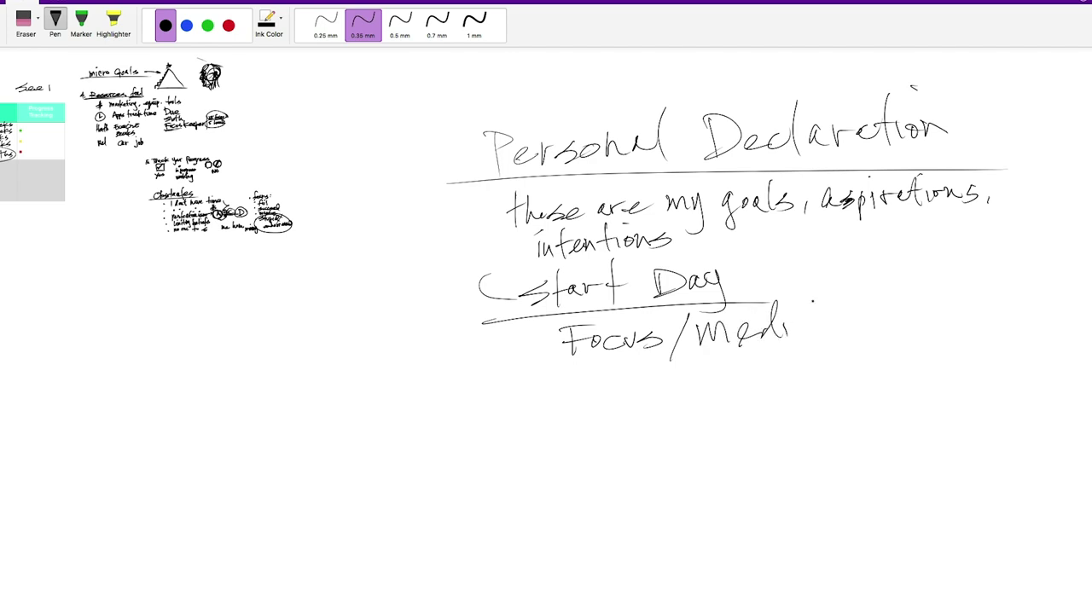
pyautogui.moveTo(807, 297)
pyautogui.mouseDown()
pyautogui.moveTo(805, 344)
pyautogui.moveTo(824, 323)
pyautogui.moveTo(849, 331)
pyautogui.mouseUp()
pyautogui.moveTo(853, 290); pyautogui.dragTo(850, 339)
pyautogui.moveTo(839, 317); pyautogui.dragTo(888, 322)
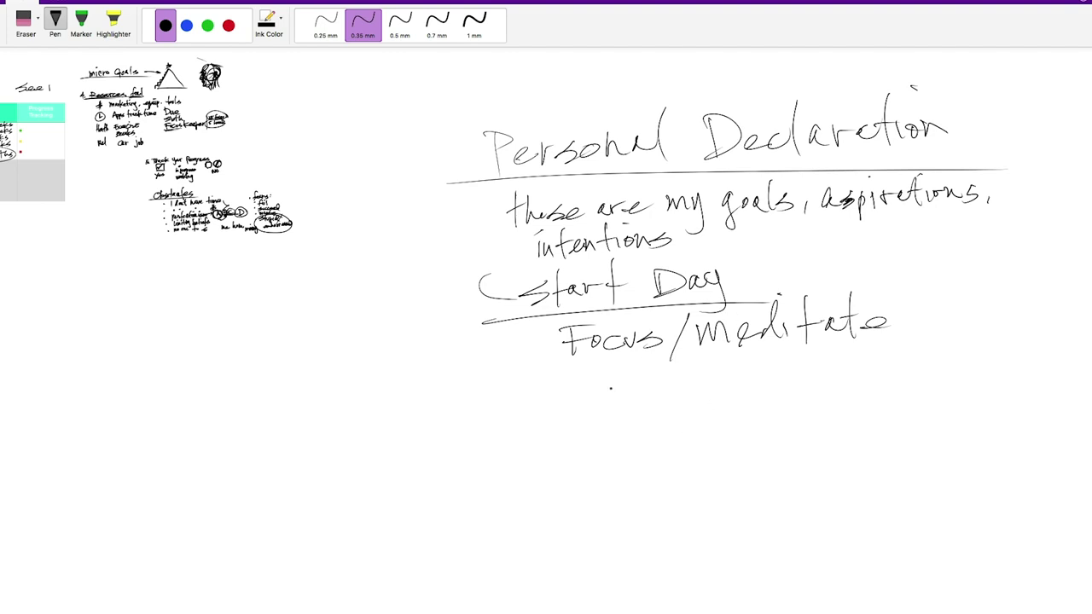
# Write "believe" below "Focus/meditate" and draw a horizontal and a diagonal arrow pointing at its first letter.
pyautogui.moveTo(609, 371)
pyautogui.mouseDown()
pyautogui.moveTo(609, 403)
pyautogui.moveTo(634, 398)
pyautogui.mouseUp()
pyautogui.moveTo(650, 361)
pyautogui.mouseDown()
pyautogui.moveTo(657, 394)
pyautogui.moveTo(674, 397)
pyautogui.moveTo(679, 380)
pyautogui.moveTo(691, 395)
pyautogui.moveTo(719, 385)
pyautogui.mouseUp()
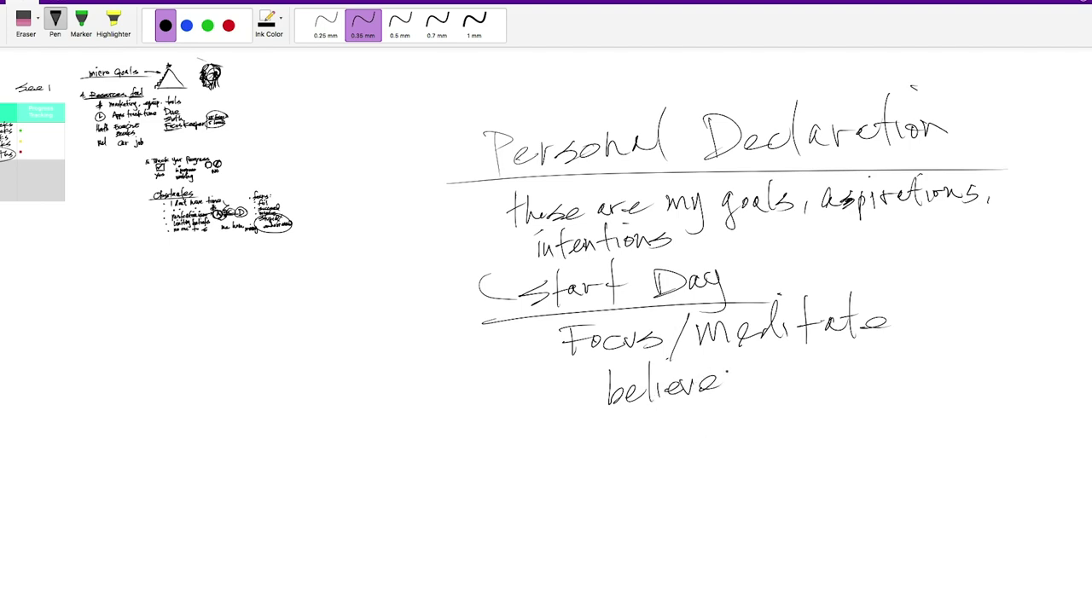
pyautogui.click(660, 365)
pyautogui.moveTo(529, 388)
pyautogui.mouseDown()
pyautogui.moveTo(588, 390)
pyautogui.moveTo(571, 399)
pyautogui.mouseUp()
pyautogui.moveTo(550, 441); pyautogui.dragTo(585, 414)
pyautogui.moveTo(569, 415)
pyautogui.mouseDown()
pyautogui.moveTo(616, 441)
pyautogui.moveTo(629, 427)
pyautogui.mouseUp()
pyautogui.moveTo(701, 441)
pyautogui.mouseDown()
pyautogui.moveTo(690, 405)
pyautogui.moveTo(683, 417)
pyautogui.mouseUp()
pyautogui.moveTo(728, 382)
pyautogui.mouseDown()
pyautogui.moveTo(776, 365)
pyautogui.moveTo(761, 385)
pyautogui.mouseUp()
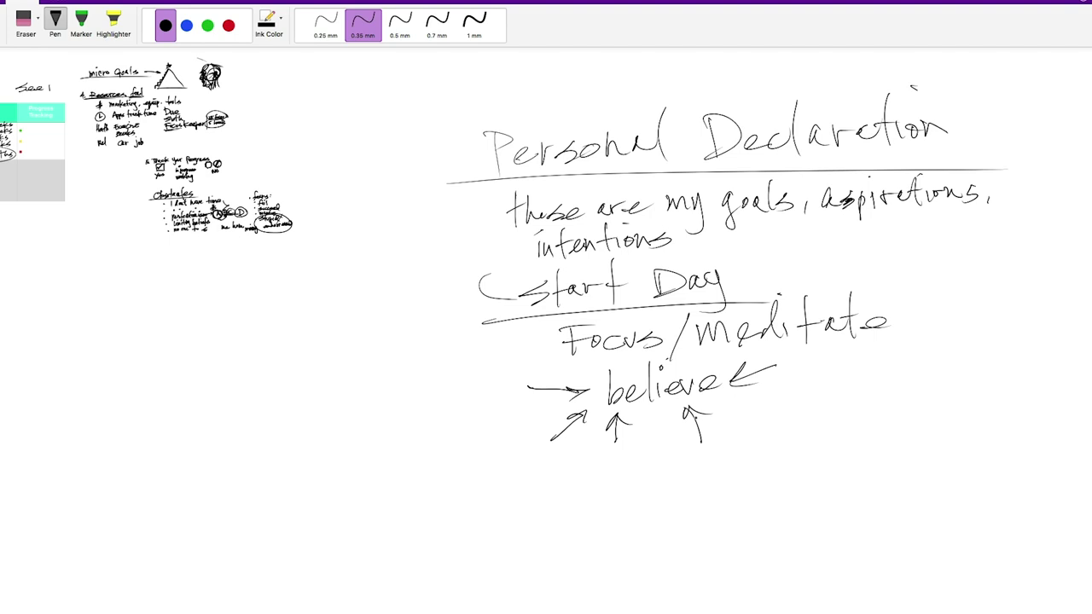
pyautogui.press('super+z')
pyautogui.press('super+z')
pyautogui.press('super+z')
pyautogui.press('super+z')
pyautogui.press('super+z')
pyautogui.press('super+z')
# Draw a small arrow from "Focus" down to "believe" and double-underline "believe".
pyautogui.moveTo(578, 352); pyautogui.dragTo(606, 371)
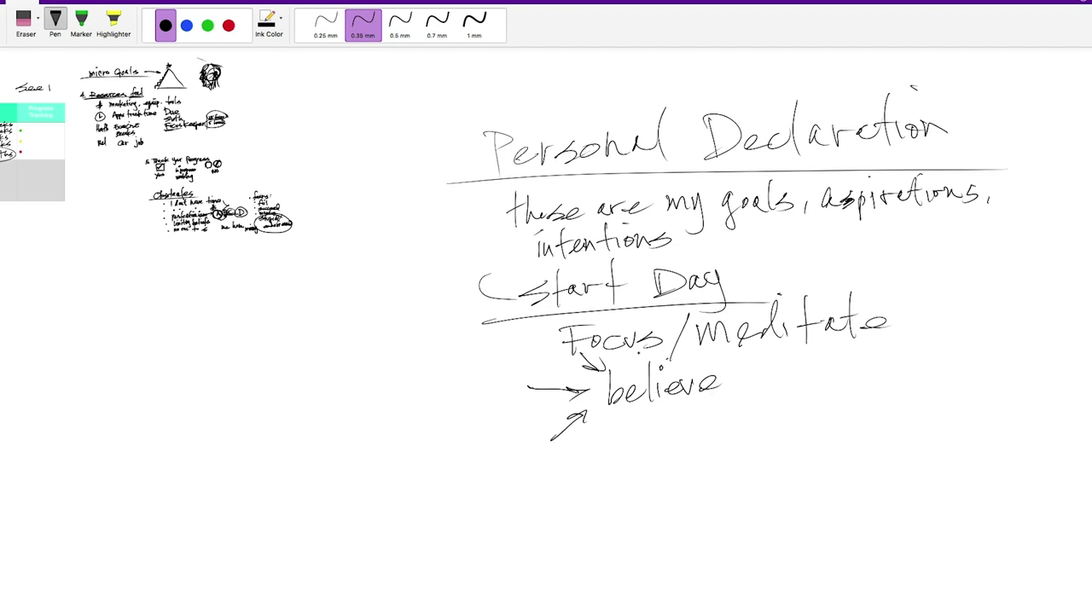
pyautogui.moveTo(582, 415); pyautogui.dragTo(730, 405)
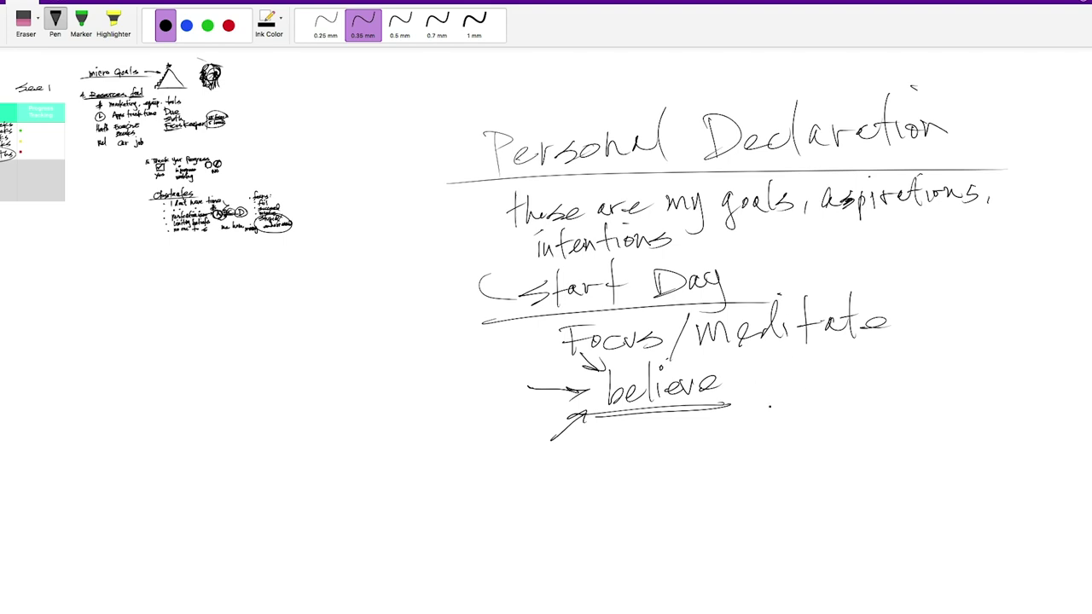
pyautogui.moveTo(743, 394)
pyautogui.mouseDown()
pyautogui.moveTo(782, 418)
pyautogui.moveTo(786, 398)
pyautogui.mouseUp()
pyautogui.hotkey('ctrl', 'z')
# Draw an arrow down from "believe" and write "Actions" beneath it.
pyautogui.moveTo(668, 418); pyautogui.dragTo(668, 452)
pyautogui.moveTo(656, 437); pyautogui.dragTo(671, 450)
pyautogui.moveTo(625, 488); pyautogui.dragTo(682, 488)
pyautogui.moveTo(671, 473); pyautogui.dragTo(772, 476)
pyautogui.click(712, 469)
pyautogui.click(712, 480)
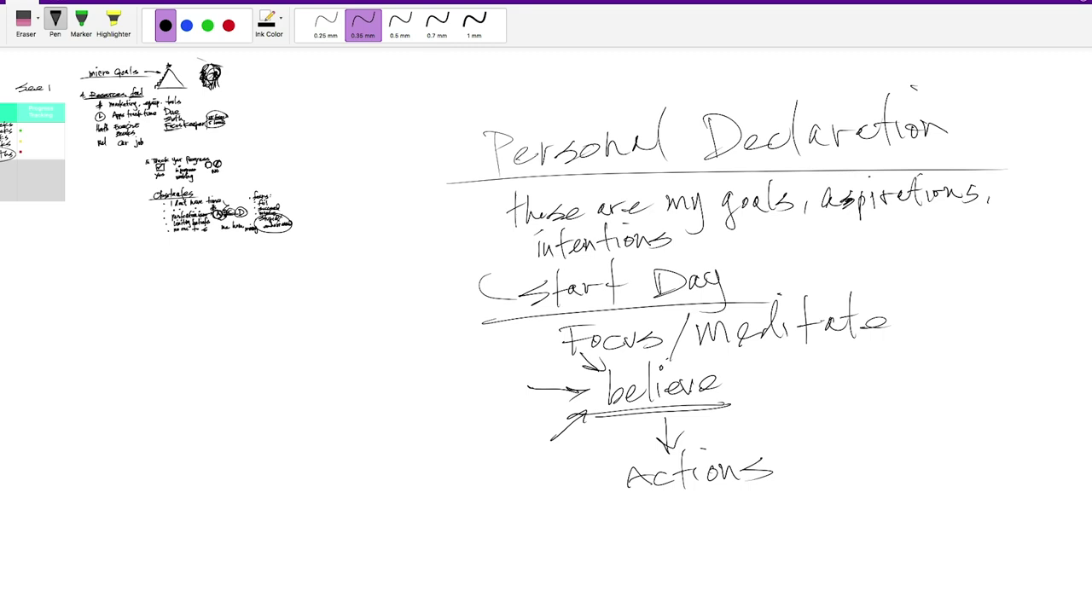
# Draw curved arrows looping between "believe" and "Actions", and add a curly brace beside them labelled "transforming".
pyautogui.moveTo(590, 426)
pyautogui.mouseDown()
pyautogui.moveTo(604, 474)
pyautogui.moveTo(615, 465)
pyautogui.mouseUp()
pyautogui.moveTo(779, 457)
pyautogui.mouseDown()
pyautogui.moveTo(743, 403)
pyautogui.moveTo(769, 401)
pyautogui.mouseUp()
pyautogui.moveTo(797, 351)
pyautogui.mouseDown()
pyautogui.moveTo(818, 429)
pyautogui.moveTo(814, 471)
pyautogui.mouseUp()
pyautogui.moveTo(848, 352)
pyautogui.mouseDown()
pyautogui.moveTo(849, 389)
pyautogui.moveTo(953, 361)
pyautogui.moveTo(931, 386)
pyautogui.moveTo(972, 358)
pyautogui.moveTo(1009, 372)
pyautogui.mouseUp()
pyautogui.moveTo(1013, 370)
pyautogui.mouseDown()
pyautogui.moveTo(1030, 369)
pyautogui.moveTo(1034, 395)
pyautogui.mouseUp()
pyautogui.click(1014, 333)
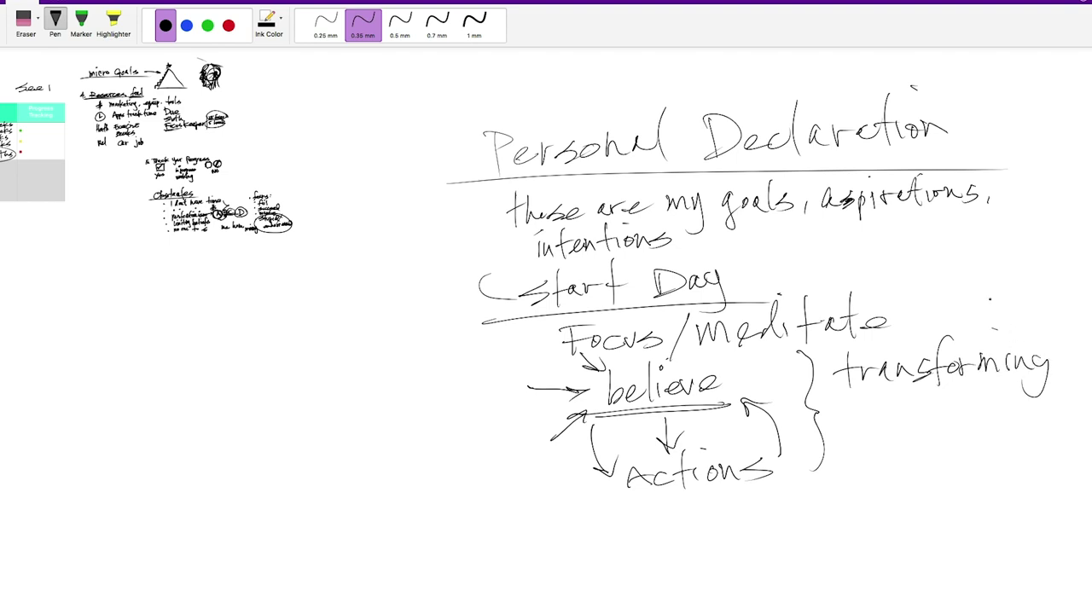
# Sketch a small staircase above "transforming", label its middle step "new you" and mark a short vertical stroke on the lowest step.
pyautogui.moveTo(941, 302); pyautogui.dragTo(942, 276)
pyautogui.press('super+z')
pyautogui.moveTo(940, 314)
pyautogui.mouseDown()
pyautogui.moveTo(942, 283)
pyautogui.moveTo(978, 279)
pyautogui.moveTo(1013, 242)
pyautogui.mouseUp()
pyautogui.moveTo(938, 275)
pyautogui.mouseDown()
pyautogui.moveTo(973, 259)
pyautogui.moveTo(957, 288)
pyautogui.moveTo(967, 275)
pyautogui.moveTo(976, 281)
pyautogui.mouseUp()
pyautogui.moveTo(899, 317)
pyautogui.mouseDown()
pyautogui.moveTo(943, 312)
pyautogui.moveTo(900, 316)
pyautogui.mouseUp()
pyautogui.moveTo(918, 292); pyautogui.dragTo(918, 315)
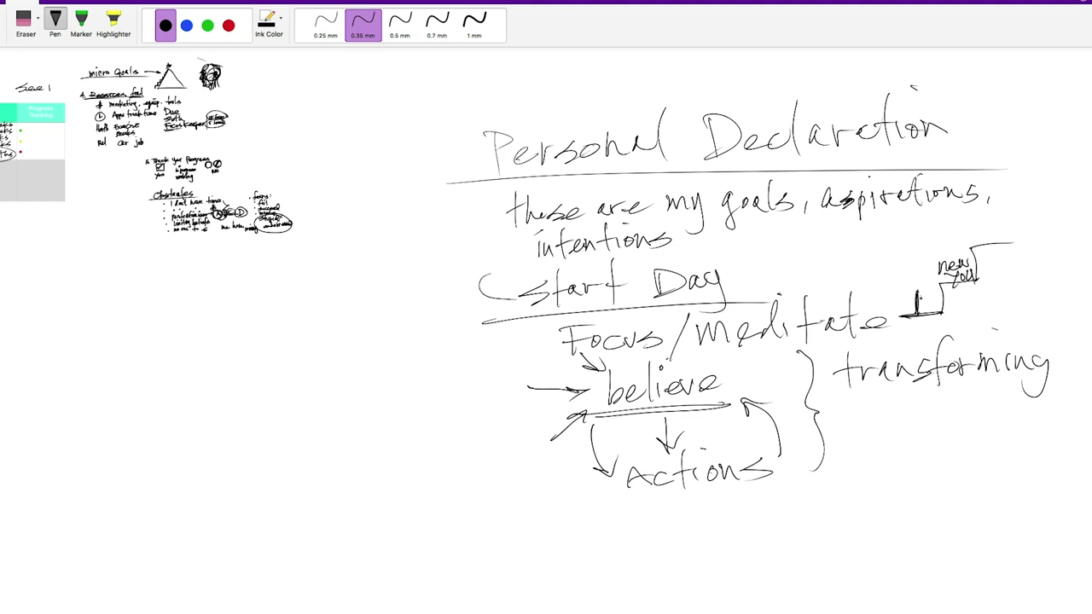
# Draw a small arrow from the lowest stair up to "new you" and circle that label.
pyautogui.moveTo(923, 301)
pyautogui.mouseDown()
pyautogui.moveTo(930, 278)
pyautogui.moveTo(975, 280)
pyautogui.moveTo(955, 251)
pyautogui.moveTo(953, 289)
pyautogui.mouseUp()
pyautogui.press('super+z')
pyautogui.moveTo(930, 263)
pyautogui.mouseDown()
pyautogui.moveTo(956, 287)
pyautogui.moveTo(976, 254)
pyautogui.moveTo(971, 285)
pyautogui.moveTo(972, 248)
pyautogui.mouseUp()
pyautogui.press('super+z')
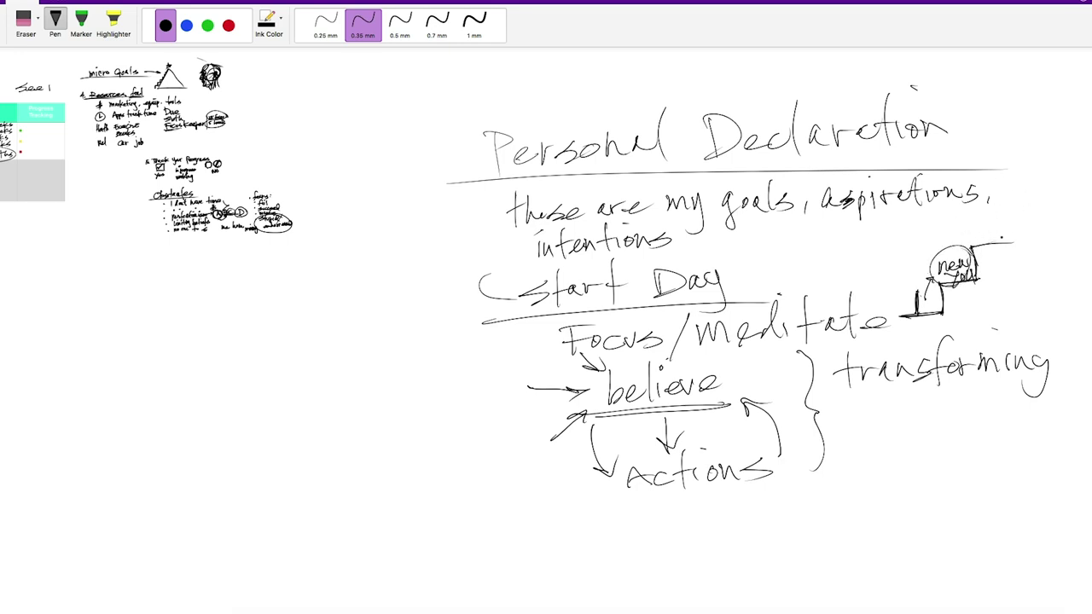
pyautogui.moveTo(972, 218); pyautogui.dragTo(976, 222)
pyautogui.press('super+z')
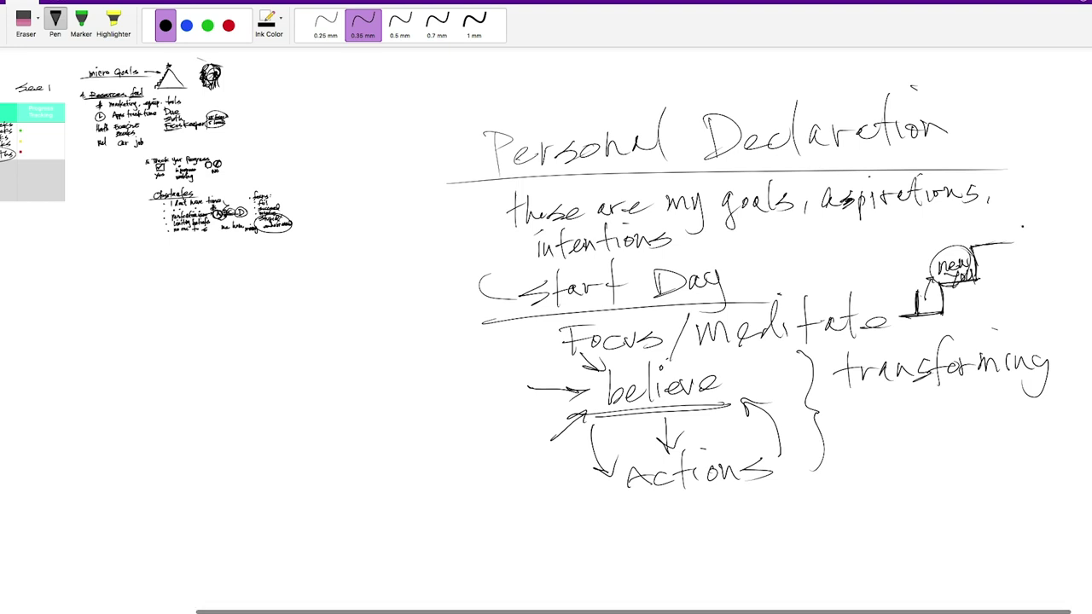
# Write "N.V.S." above the upper stair of the small staircase sketch.
pyautogui.moveTo(968, 219)
pyautogui.mouseDown()
pyautogui.moveTo(978, 216)
pyautogui.moveTo(964, 233)
pyautogui.moveTo(974, 219)
pyautogui.moveTo(1002, 226)
pyautogui.moveTo(986, 232)
pyautogui.moveTo(990, 215)
pyautogui.mouseUp()
pyautogui.press('super+z')
pyautogui.click(981, 222)
pyautogui.click(982, 230)
pyautogui.click(997, 228)
pyautogui.click(1008, 224)
pyautogui.click(1012, 228)
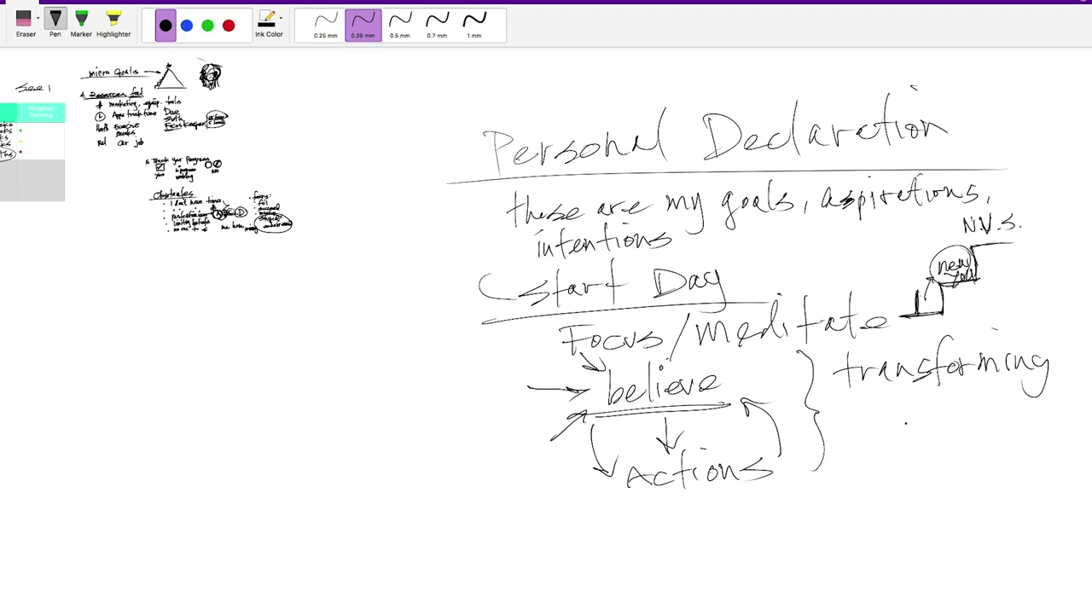
# Extend the staircase with another step above "N.V.S.", circle that label and draw an arrow climbing to the new step.
pyautogui.moveTo(1019, 243)
pyautogui.mouseDown()
pyautogui.moveTo(1021, 190)
pyautogui.moveTo(1081, 185)
pyautogui.mouseUp()
pyautogui.moveTo(972, 248); pyautogui.dragTo(1024, 241)
pyautogui.moveTo(1006, 199)
pyautogui.mouseDown()
pyautogui.moveTo(1010, 246)
pyautogui.moveTo(1019, 203)
pyautogui.moveTo(1008, 188)
pyautogui.moveTo(1045, 176)
pyautogui.mouseUp()
pyautogui.click(1036, 173)
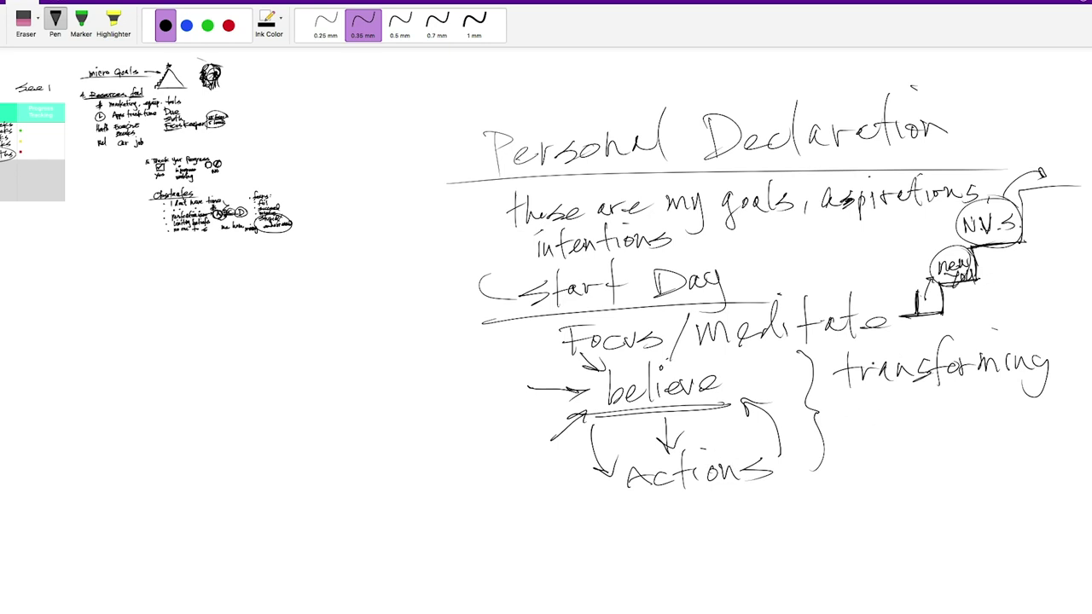
# Write "power" and "resources" beneath "transforming", and draw a long curved line under the whole belief-action diagram.
pyautogui.moveTo(860, 414)
pyautogui.mouseDown()
pyautogui.moveTo(884, 430)
pyautogui.moveTo(887, 418)
pyautogui.moveTo(900, 427)
pyautogui.moveTo(951, 409)
pyautogui.mouseUp()
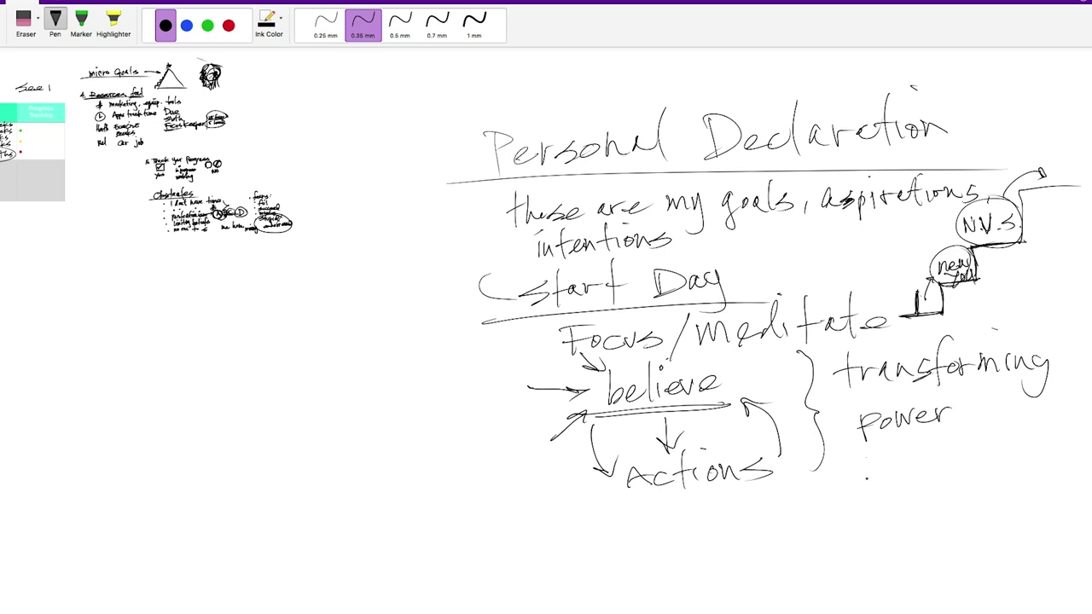
pyautogui.moveTo(865, 461)
pyautogui.mouseDown()
pyautogui.moveTo(890, 451)
pyautogui.moveTo(888, 462)
pyautogui.moveTo(912, 453)
pyautogui.moveTo(931, 464)
pyautogui.moveTo(937, 452)
pyautogui.moveTo(963, 462)
pyautogui.moveTo(1006, 443)
pyautogui.moveTo(1003, 459)
pyautogui.moveTo(1049, 454)
pyautogui.mouseUp()
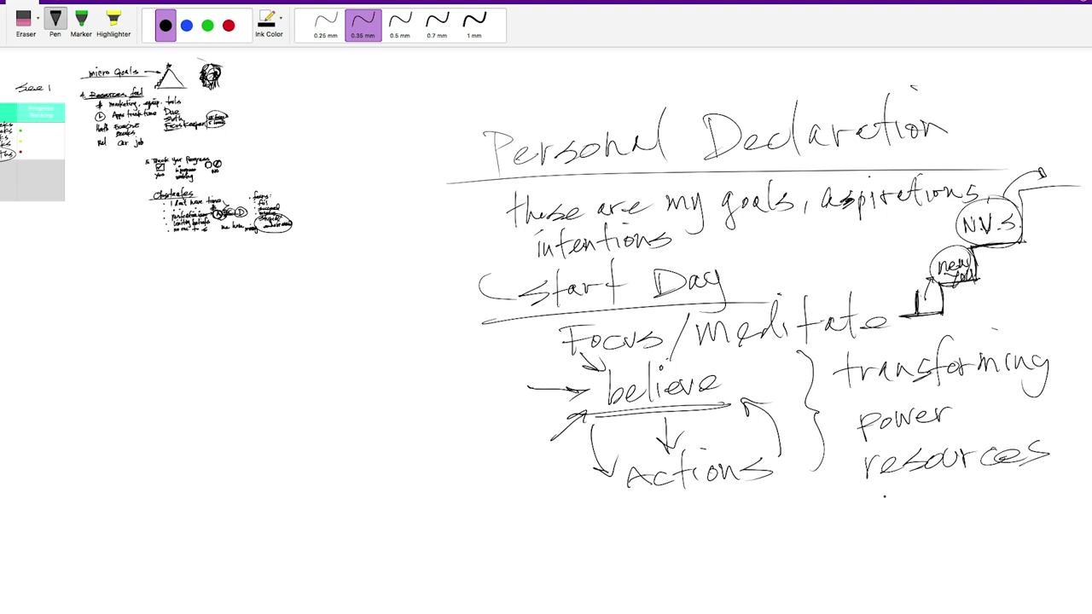
pyautogui.moveTo(534, 493); pyautogui.dragTo(981, 474)
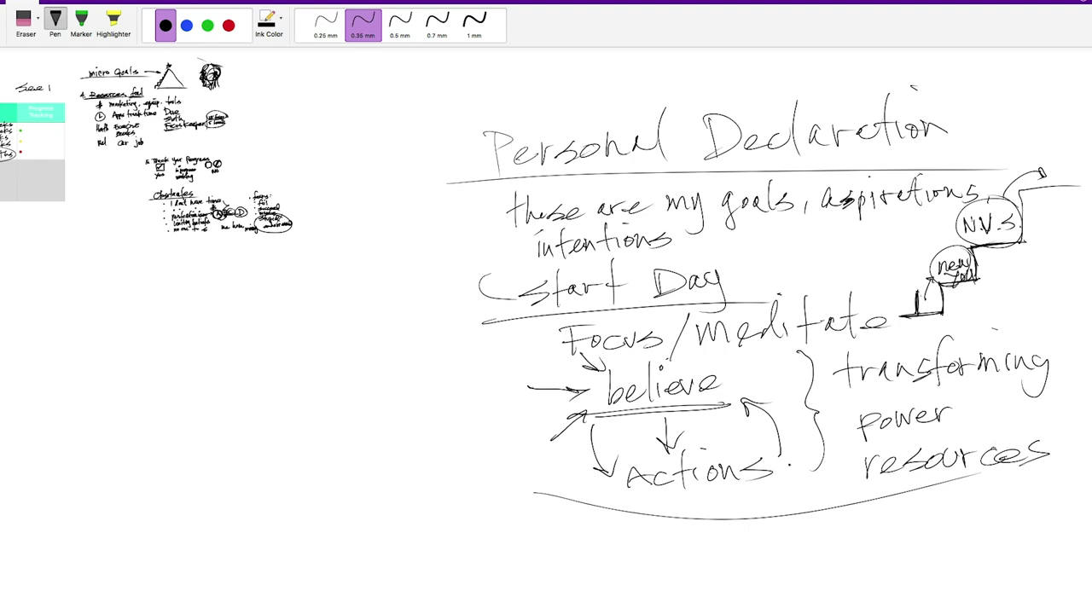
# Write "Support" centred beneath the long curved line.
pyautogui.moveTo(740, 525)
pyautogui.mouseDown()
pyautogui.moveTo(780, 564)
pyautogui.moveTo(776, 550)
pyautogui.mouseUp()
pyautogui.press('super+z')
pyautogui.moveTo(797, 537)
pyautogui.mouseDown()
pyautogui.moveTo(795, 560)
pyautogui.moveTo(836, 534)
pyautogui.mouseUp()
pyautogui.moveTo(839, 513)
pyautogui.mouseDown()
pyautogui.moveTo(836, 547)
pyautogui.moveTo(851, 522)
pyautogui.mouseUp()
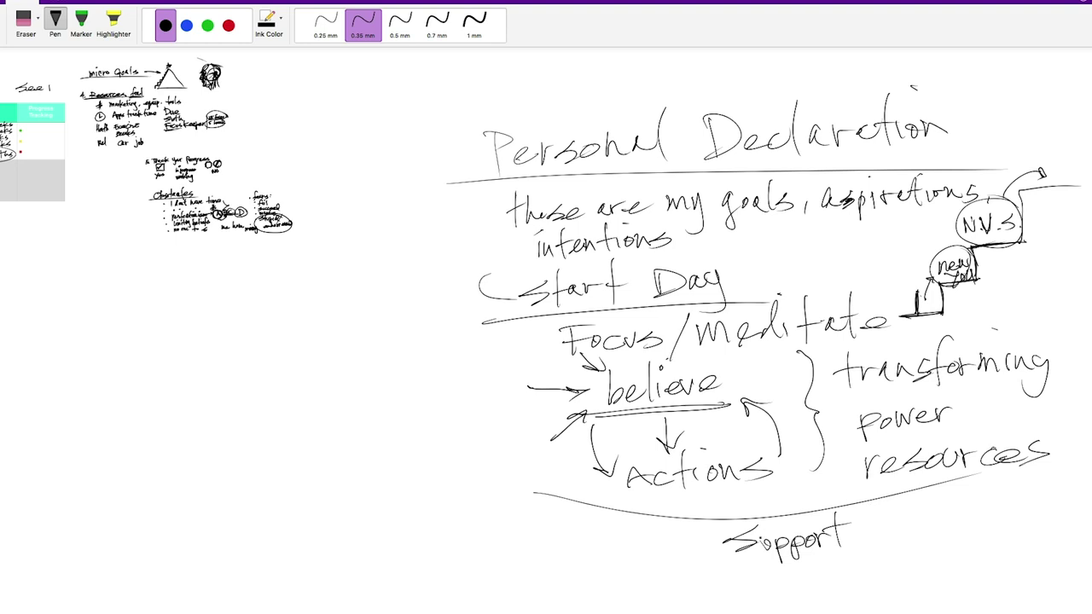
pyautogui.moveTo(761, 537); pyautogui.dragTo(772, 551)
# Write the heading "Step 1" in the blank area beside the Personal Declaration notes and underline it.
pyautogui.scroll(-3, 546, 307)
pyautogui.hscroll(-1, 545, 307)
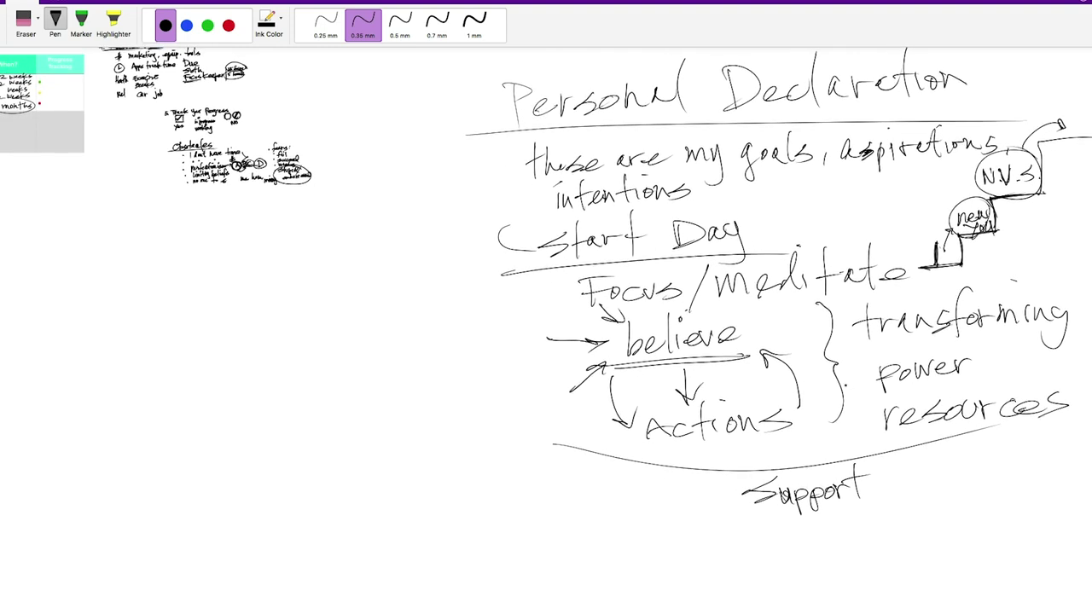
pyautogui.scroll(-5, 833, 390)
pyautogui.scroll(-2, 837, 396)
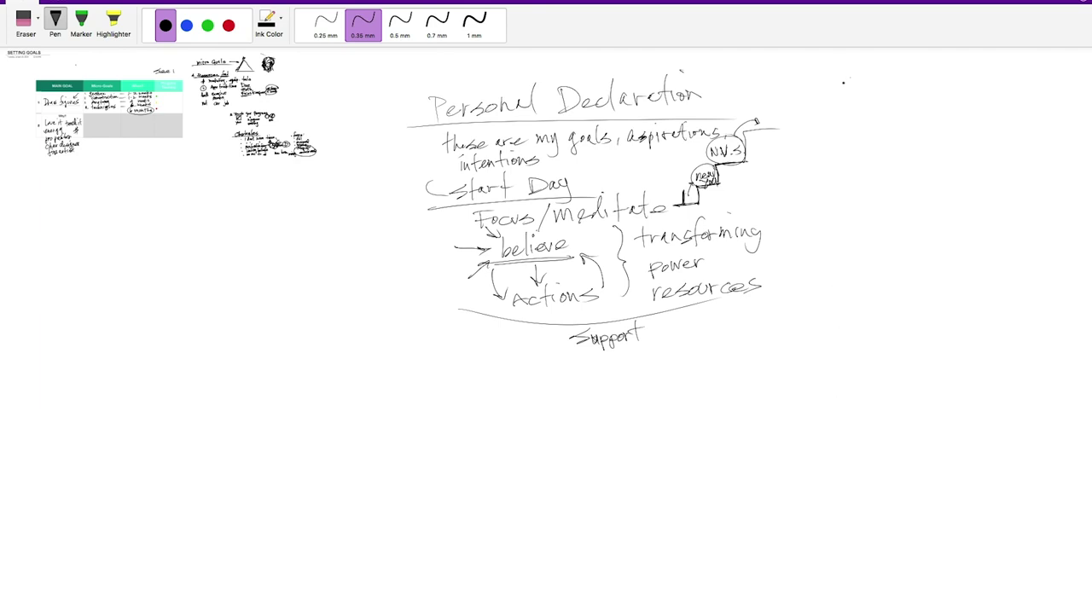
pyautogui.moveTo(850, 79)
pyautogui.mouseDown()
pyautogui.moveTo(833, 94)
pyautogui.moveTo(887, 95)
pyautogui.mouseUp()
pyautogui.moveTo(917, 73); pyautogui.dragTo(919, 88)
pyautogui.moveTo(837, 107); pyautogui.dragTo(920, 101)
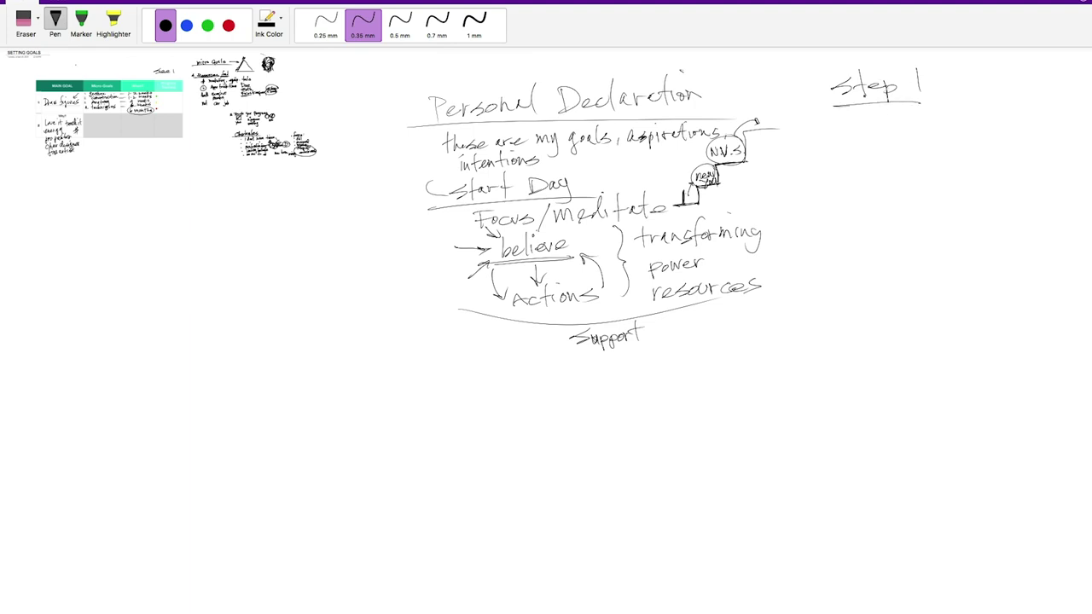
# Write "Self Affirmation" beneath the "Step 1" heading.
pyautogui.moveTo(851, 121)
pyautogui.mouseDown()
pyautogui.moveTo(832, 135)
pyautogui.moveTo(873, 129)
pyautogui.moveTo(887, 140)
pyautogui.mouseUp()
pyautogui.moveTo(882, 128); pyautogui.dragTo(940, 127)
pyautogui.moveTo(953, 108)
pyautogui.mouseDown()
pyautogui.moveTo(942, 142)
pyautogui.moveTo(953, 126)
pyautogui.mouseUp()
pyautogui.moveTo(969, 107)
pyautogui.mouseDown()
pyautogui.moveTo(960, 140)
pyautogui.moveTo(968, 127)
pyautogui.mouseUp()
pyautogui.moveTo(967, 123)
pyautogui.mouseDown()
pyautogui.moveTo(969, 135)
pyautogui.moveTo(983, 121)
pyautogui.moveTo(1005, 129)
pyautogui.mouseUp()
pyautogui.moveTo(1019, 119); pyautogui.dragTo(1025, 132)
pyautogui.moveTo(1033, 97)
pyautogui.mouseDown()
pyautogui.moveTo(1029, 129)
pyautogui.moveTo(1041, 118)
pyautogui.mouseUp()
pyautogui.moveTo(1038, 119)
pyautogui.mouseDown()
pyautogui.moveTo(1043, 132)
pyautogui.moveTo(1066, 128)
pyautogui.mouseUp()
pyautogui.moveTo(979, 95); pyautogui.dragTo(979, 96)
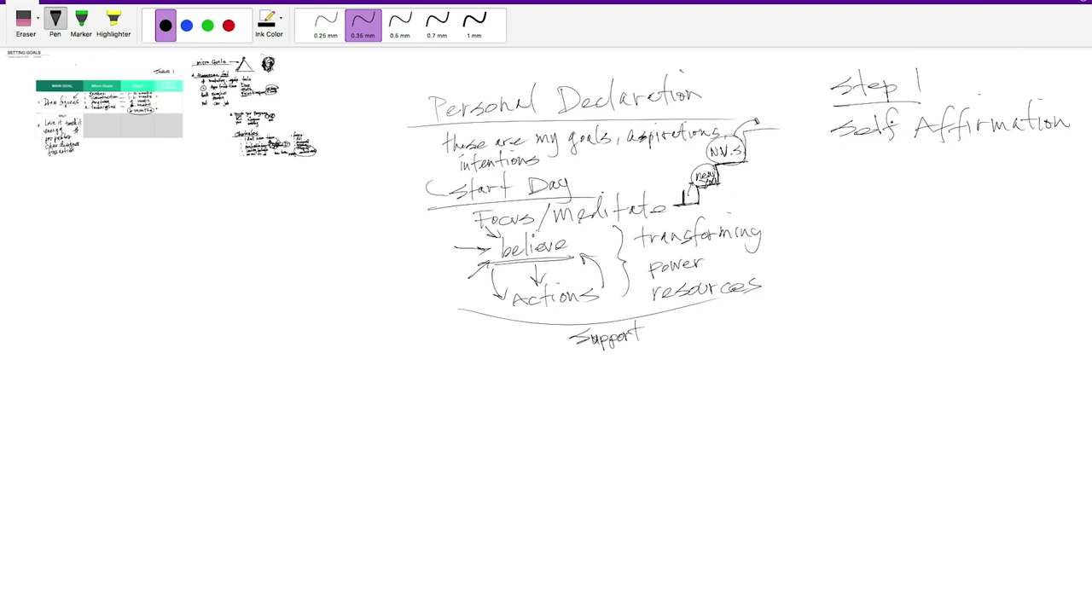
# Write "speak present" beneath "Self Affirmation".
pyautogui.moveTo(876, 154)
pyautogui.mouseDown()
pyautogui.moveTo(909, 159)
pyautogui.moveTo(917, 145)
pyautogui.moveTo(945, 168)
pyautogui.moveTo(960, 154)
pyautogui.moveTo(1020, 158)
pyautogui.mouseUp()
pyautogui.moveTo(1027, 135)
pyautogui.mouseDown()
pyautogui.moveTo(1023, 162)
pyautogui.moveTo(1034, 143)
pyautogui.mouseUp()
pyautogui.moveTo(1015, 148); pyautogui.dragTo(1032, 145)
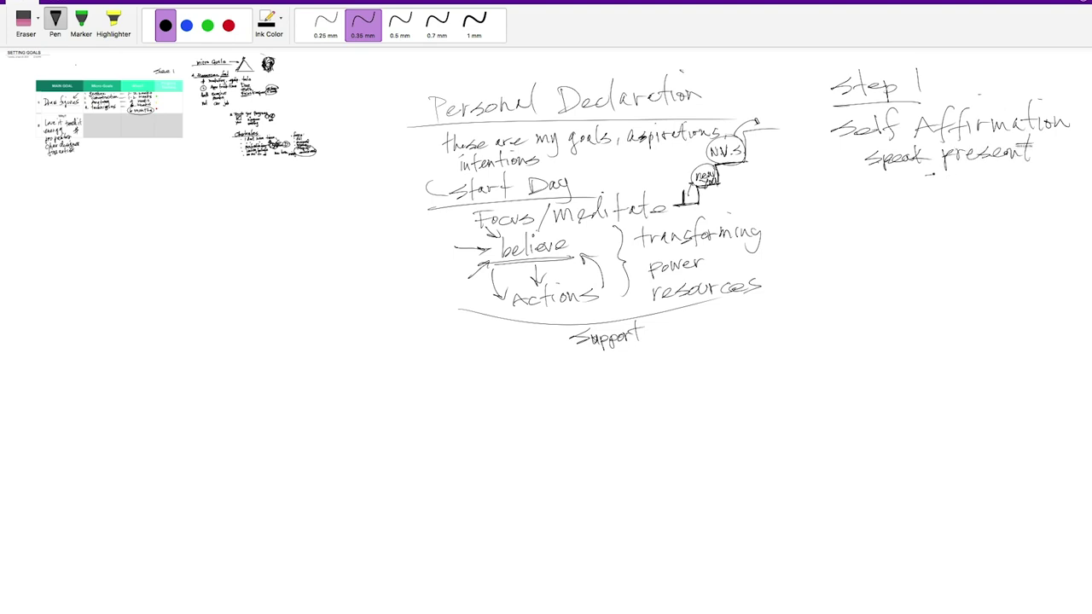
# Write "I AM" in quotation marks beneath "speak present", followed by a row of dots.
pyautogui.moveTo(934, 176); pyautogui.dragTo(932, 192)
pyautogui.moveTo(923, 194); pyautogui.dragTo(974, 188)
pyautogui.moveTo(970, 194)
pyautogui.mouseDown()
pyautogui.moveTo(973, 181)
pyautogui.moveTo(991, 196)
pyautogui.mouseUp()
pyautogui.moveTo(909, 172); pyautogui.dragTo(918, 176)
pyautogui.moveTo(994, 168); pyautogui.dragTo(999, 174)
pyautogui.scroll(5, 1036, 248)
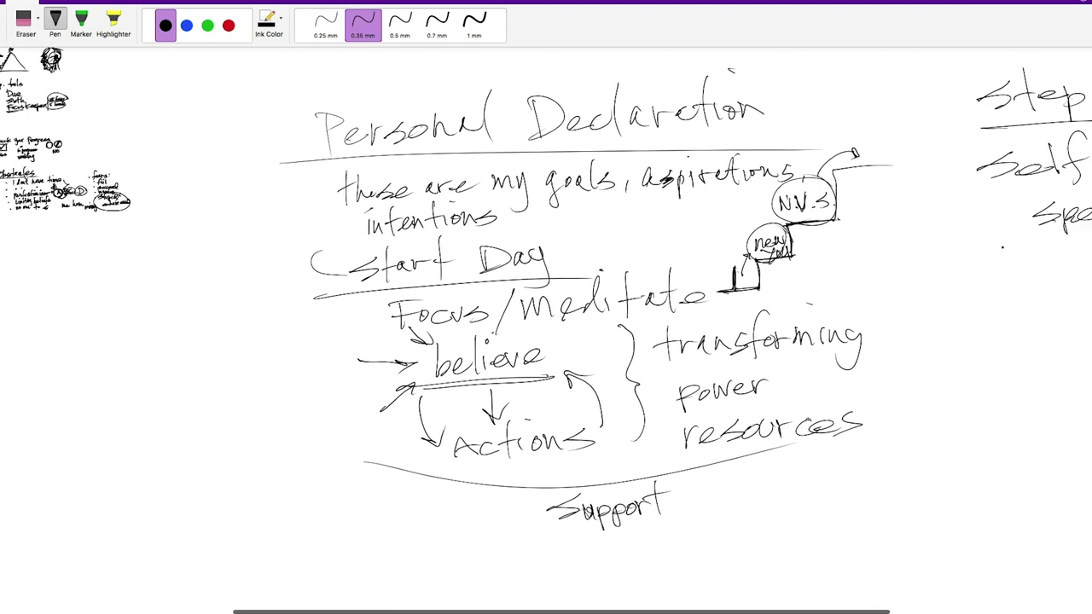
pyautogui.hscroll(5, 546, 330)
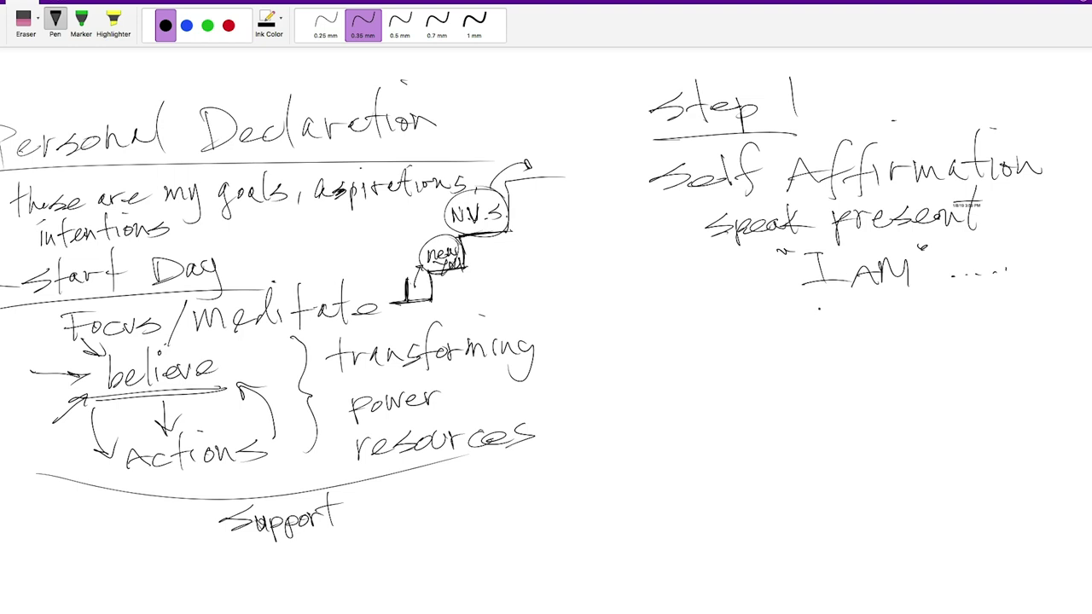
# Write "NOW" beneath "I AM".
pyautogui.moveTo(816, 311)
pyautogui.mouseDown()
pyautogui.moveTo(841, 321)
pyautogui.moveTo(851, 307)
pyautogui.moveTo(858, 330)
pyautogui.moveTo(882, 300)
pyautogui.mouseUp()
pyautogui.click(856, 314)
pyautogui.click(856, 325)
# Write the question "What would it be like?" beneath "NOW".
pyautogui.moveTo(674, 357)
pyautogui.mouseDown()
pyautogui.moveTo(687, 392)
pyautogui.moveTo(701, 353)
pyautogui.moveTo(712, 387)
pyautogui.moveTo(738, 372)
pyautogui.moveTo(748, 385)
pyautogui.mouseUp()
pyautogui.moveTo(750, 345)
pyautogui.mouseDown()
pyautogui.moveTo(752, 389)
pyautogui.moveTo(767, 358)
pyautogui.moveTo(832, 377)
pyautogui.mouseUp()
pyautogui.moveTo(841, 341); pyautogui.dragTo(849, 376)
pyautogui.moveTo(865, 343)
pyautogui.mouseDown()
pyautogui.moveTo(866, 377)
pyautogui.moveTo(881, 377)
pyautogui.mouseUp()
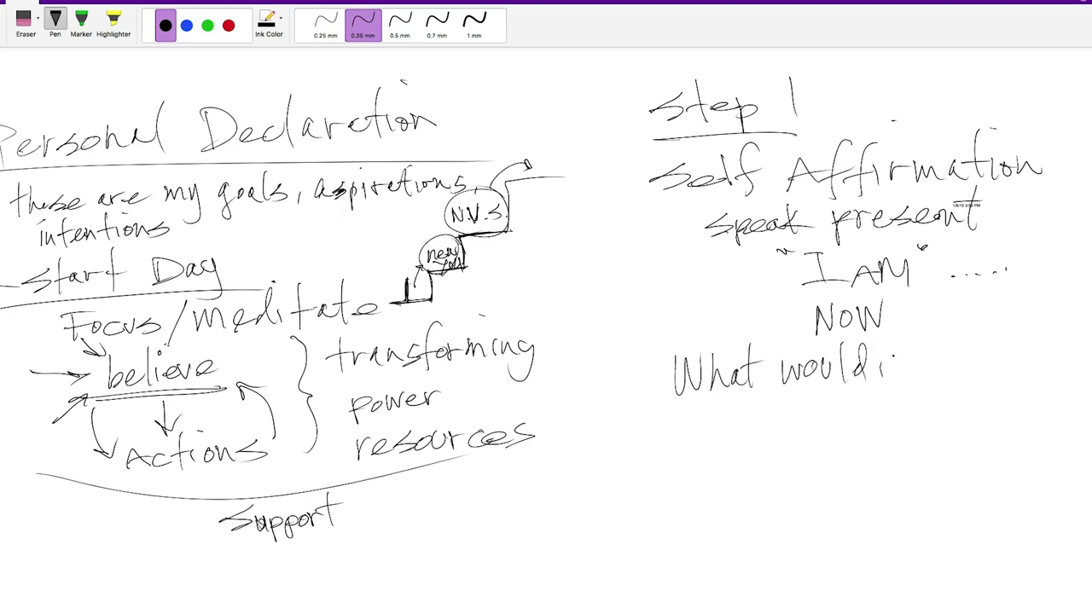
pyautogui.moveTo(904, 339); pyautogui.dragTo(907, 379)
pyautogui.moveTo(892, 359)
pyautogui.mouseDown()
pyautogui.moveTo(919, 357)
pyautogui.moveTo(934, 379)
pyautogui.moveTo(951, 365)
pyautogui.mouseUp()
pyautogui.moveTo(955, 367); pyautogui.dragTo(977, 370)
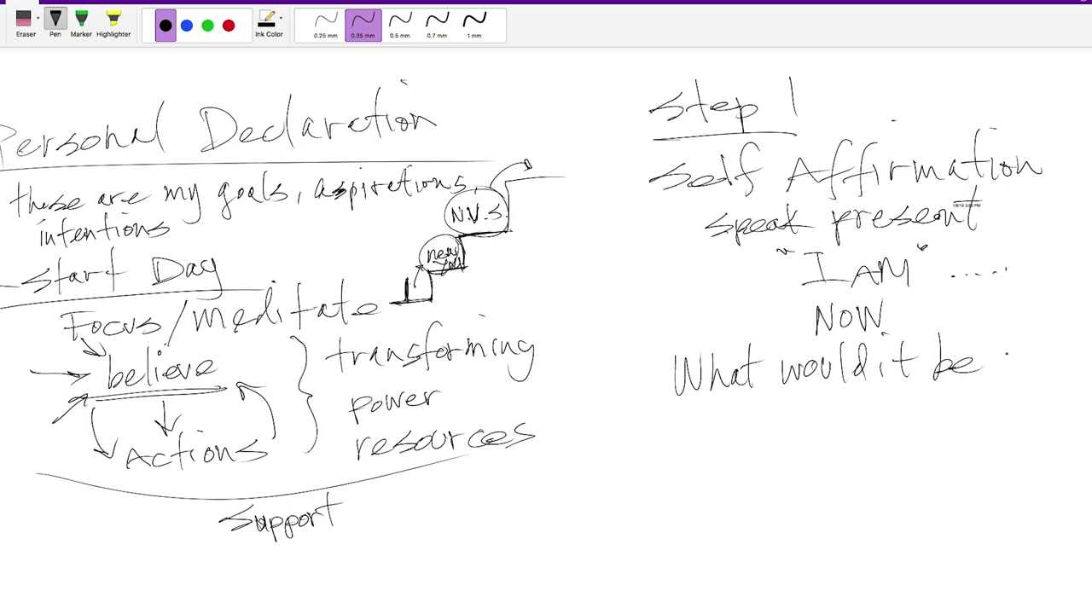
pyautogui.moveTo(1008, 324); pyautogui.dragTo(1007, 375)
pyautogui.moveTo(1015, 353); pyautogui.dragTo(1018, 372)
pyautogui.moveTo(1027, 330); pyautogui.dragTo(1026, 373)
pyautogui.moveTo(1037, 350)
pyautogui.mouseDown()
pyautogui.moveTo(1032, 372)
pyautogui.moveTo(1046, 359)
pyautogui.mouseUp()
pyautogui.moveTo(1048, 358); pyautogui.dragTo(1068, 362)
pyautogui.moveTo(1061, 317); pyautogui.dragTo(1070, 359)
pyautogui.click(1071, 376)
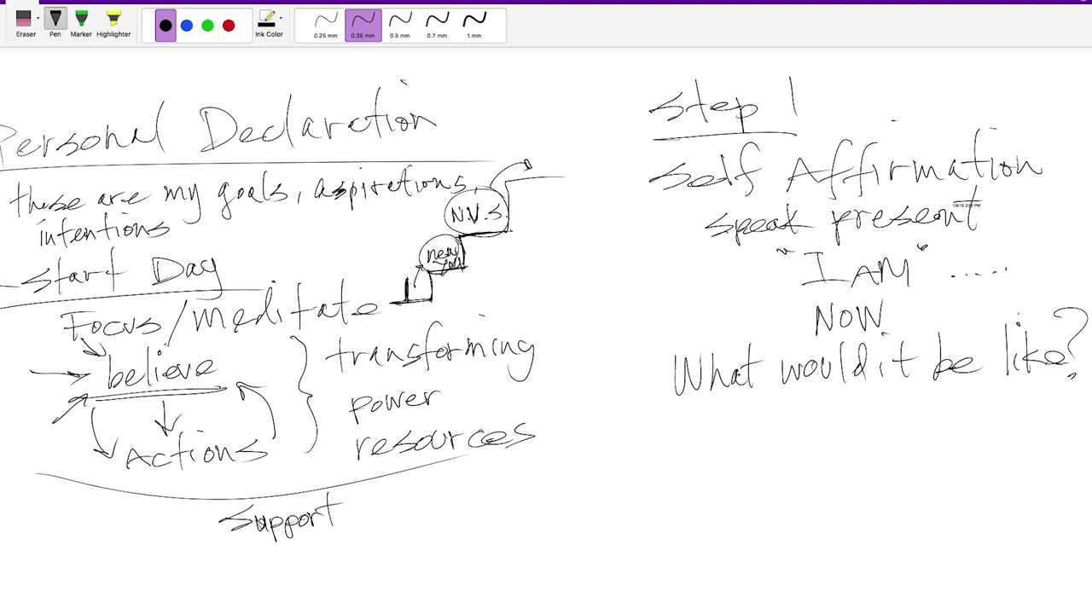
# Write "struggles" with an arrow pointing to "Actions" beneath the question, and draw a triangle under the arrow.
pyautogui.moveTo(722, 421); pyautogui.dragTo(703, 444)
pyautogui.moveTo(735, 408)
pyautogui.mouseDown()
pyautogui.moveTo(731, 447)
pyautogui.moveTo(741, 426)
pyautogui.mouseUp()
pyautogui.moveTo(744, 429); pyautogui.dragTo(771, 439)
pyautogui.moveTo(791, 426)
pyautogui.mouseDown()
pyautogui.moveTo(778, 456)
pyautogui.moveTo(811, 405)
pyautogui.moveTo(833, 436)
pyautogui.moveTo(923, 419)
pyautogui.moveTo(973, 428)
pyautogui.moveTo(1036, 415)
pyautogui.moveTo(1050, 428)
pyautogui.mouseUp()
pyautogui.moveTo(871, 483)
pyautogui.mouseDown()
pyautogui.moveTo(929, 478)
pyautogui.moveTo(859, 483)
pyautogui.moveTo(895, 437)
pyautogui.moveTo(935, 488)
pyautogui.moveTo(894, 435)
pyautogui.moveTo(935, 491)
pyautogui.moveTo(949, 477)
pyautogui.mouseUp()
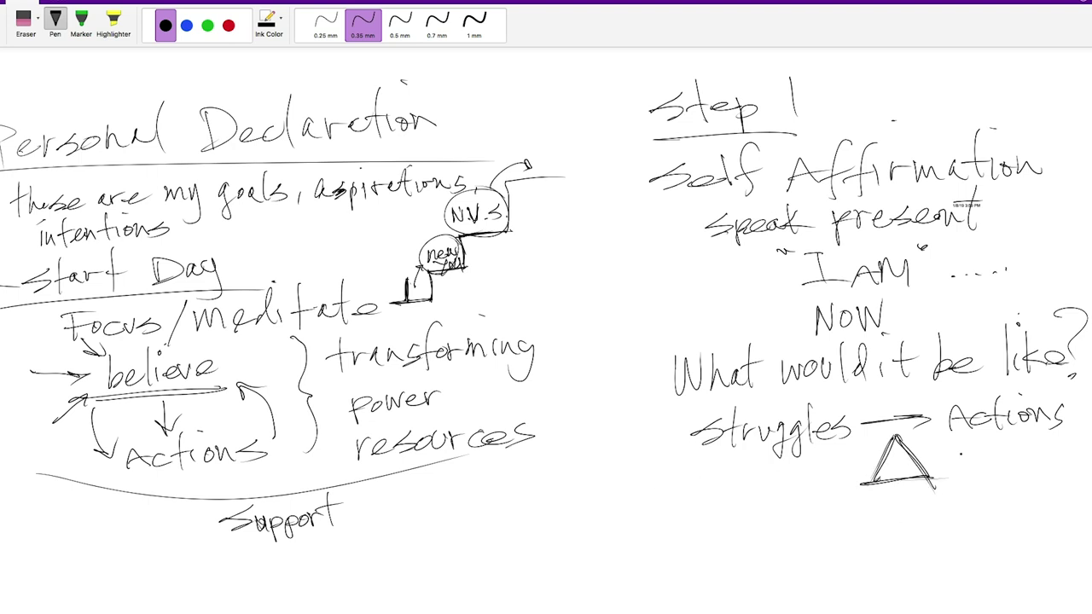
# Write "Self compassion" below the struggles-to-Actions line.
pyautogui.scroll(-3, 888, 409)
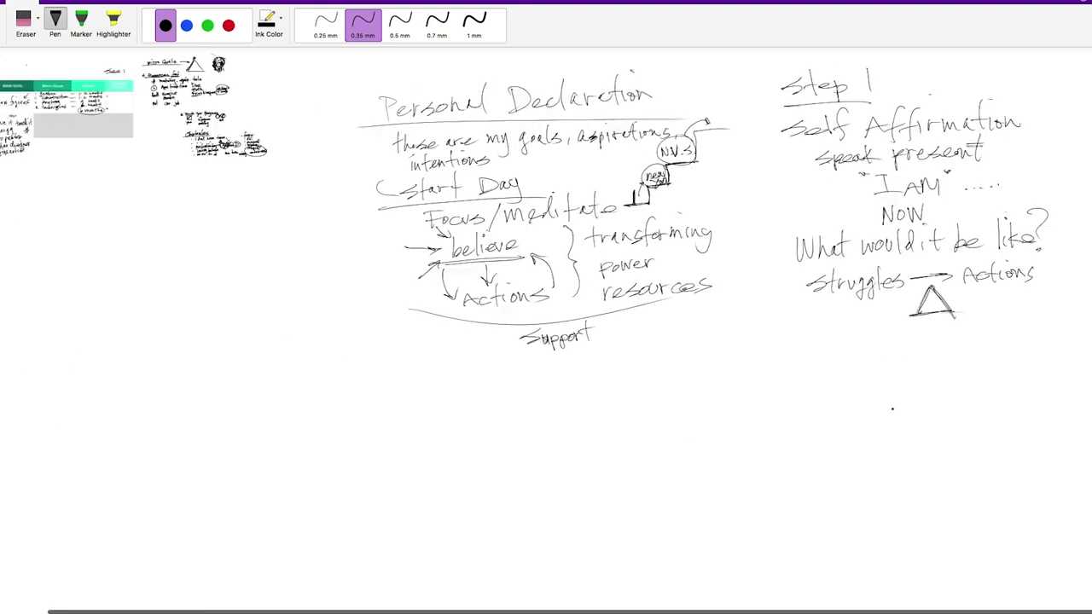
pyautogui.scroll(1, 887, 411)
pyautogui.hscroll(2, 884, 411)
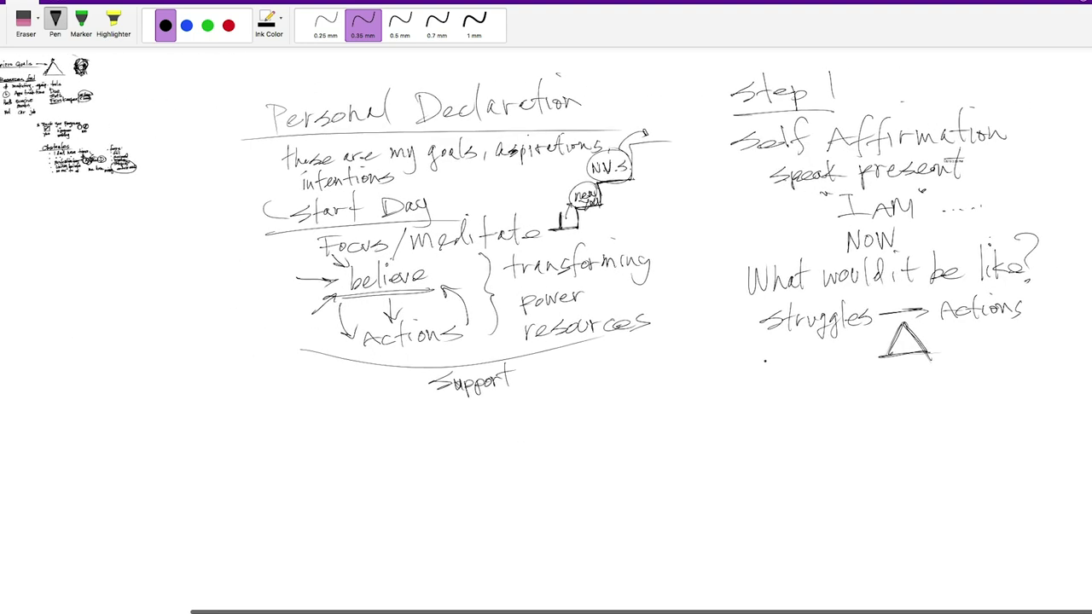
pyautogui.moveTo(754, 403)
pyautogui.mouseDown()
pyautogui.moveTo(730, 418)
pyautogui.moveTo(782, 426)
pyautogui.moveTo(790, 394)
pyautogui.mouseUp()
pyautogui.click(802, 429)
pyautogui.moveTo(810, 384)
pyautogui.mouseDown()
pyautogui.moveTo(802, 421)
pyautogui.moveTo(841, 406)
pyautogui.moveTo(857, 421)
pyautogui.moveTo(872, 414)
pyautogui.mouseUp()
pyautogui.click(887, 412)
pyautogui.moveTo(872, 399)
pyautogui.mouseDown()
pyautogui.moveTo(878, 415)
pyautogui.moveTo(902, 416)
pyautogui.moveTo(994, 415)
pyautogui.moveTo(1008, 398)
pyautogui.moveTo(1029, 410)
pyautogui.mouseUp()
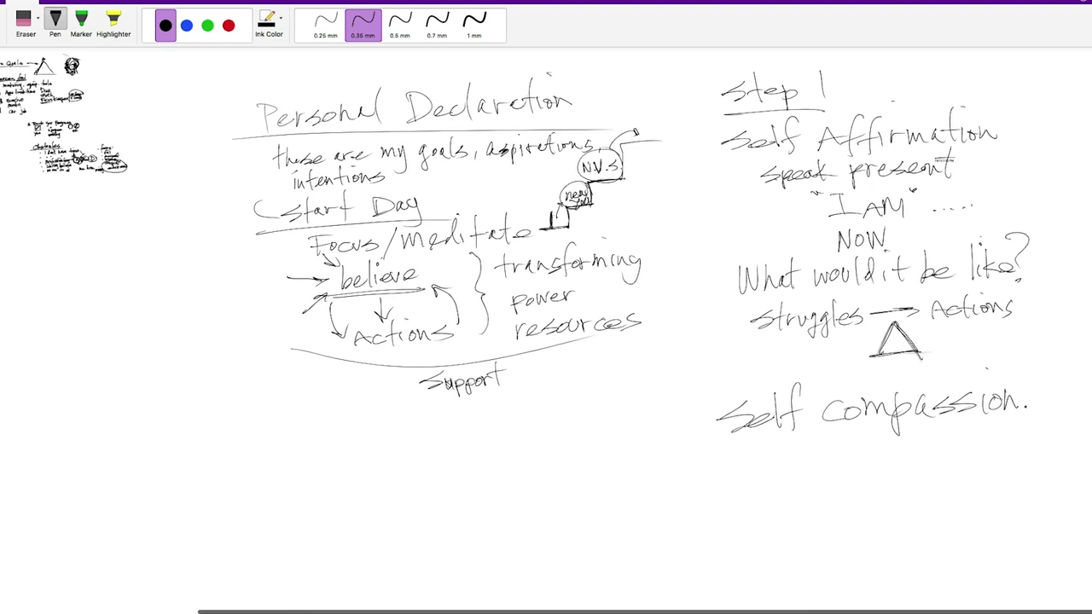
# Write "Empathy" below the end of "Self compassion" and separate the two with a slash.
pyautogui.moveTo(956, 434)
pyautogui.mouseDown()
pyautogui.moveTo(978, 449)
pyautogui.moveTo(981, 436)
pyautogui.mouseUp()
pyautogui.moveTo(948, 445)
pyautogui.mouseDown()
pyautogui.moveTo(1006, 436)
pyautogui.moveTo(1013, 470)
pyautogui.mouseUp()
pyautogui.moveTo(1026, 442); pyautogui.dragTo(1048, 457)
pyautogui.moveTo(1040, 429)
pyautogui.mouseDown()
pyautogui.moveTo(1077, 435)
pyautogui.moveTo(1059, 474)
pyautogui.mouseUp()
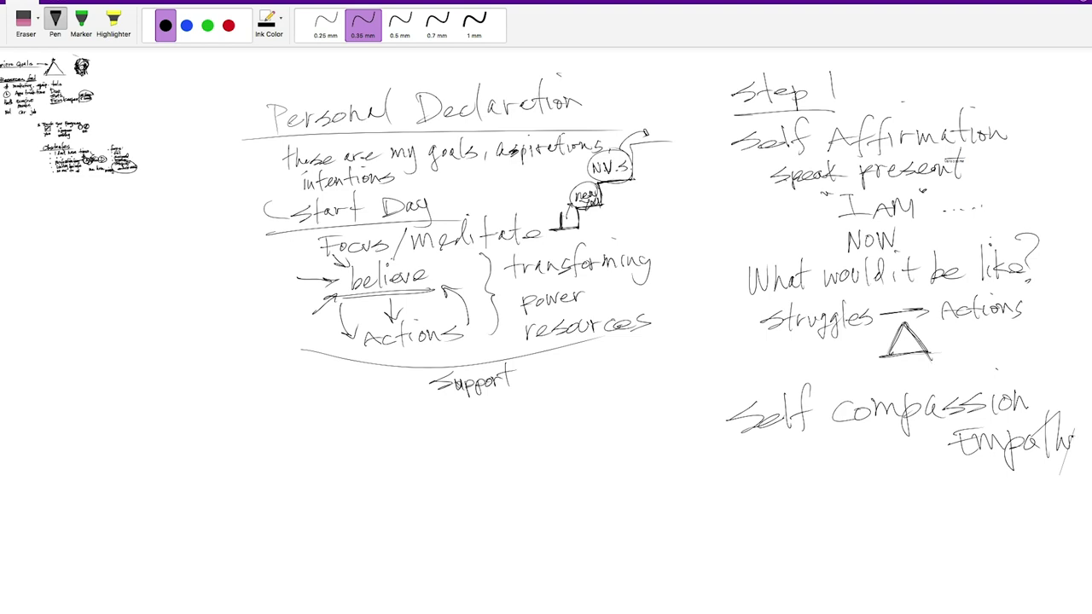
pyautogui.moveTo(1071, 430)
pyautogui.mouseDown()
pyautogui.moveTo(1081, 449)
pyautogui.moveTo(1050, 482)
pyautogui.mouseUp()
pyautogui.hscroll(3, 546, 332)
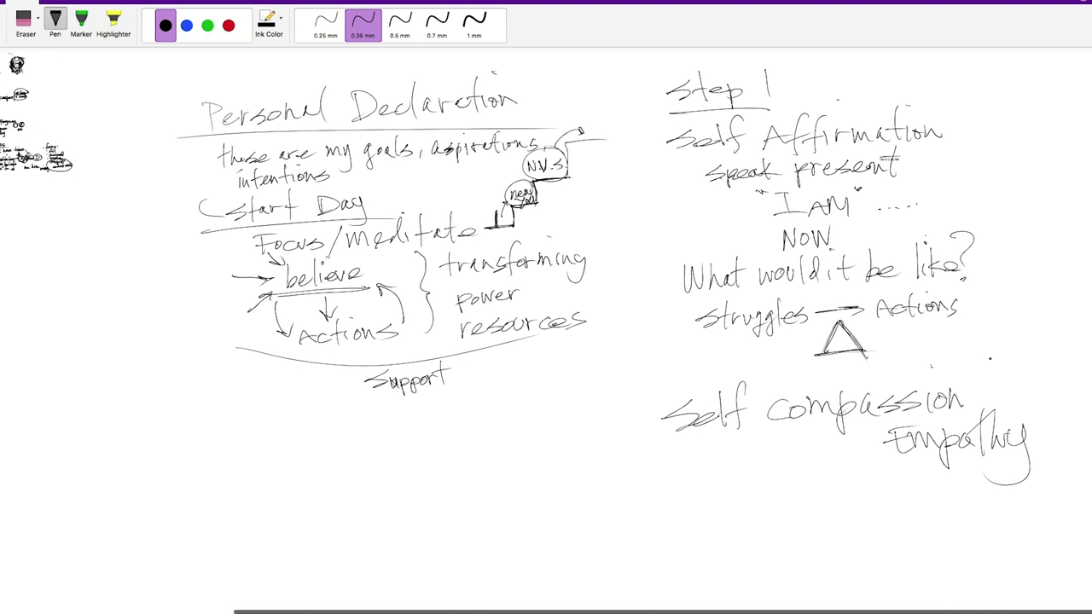
pyautogui.moveTo(994, 368); pyautogui.dragTo(960, 432)
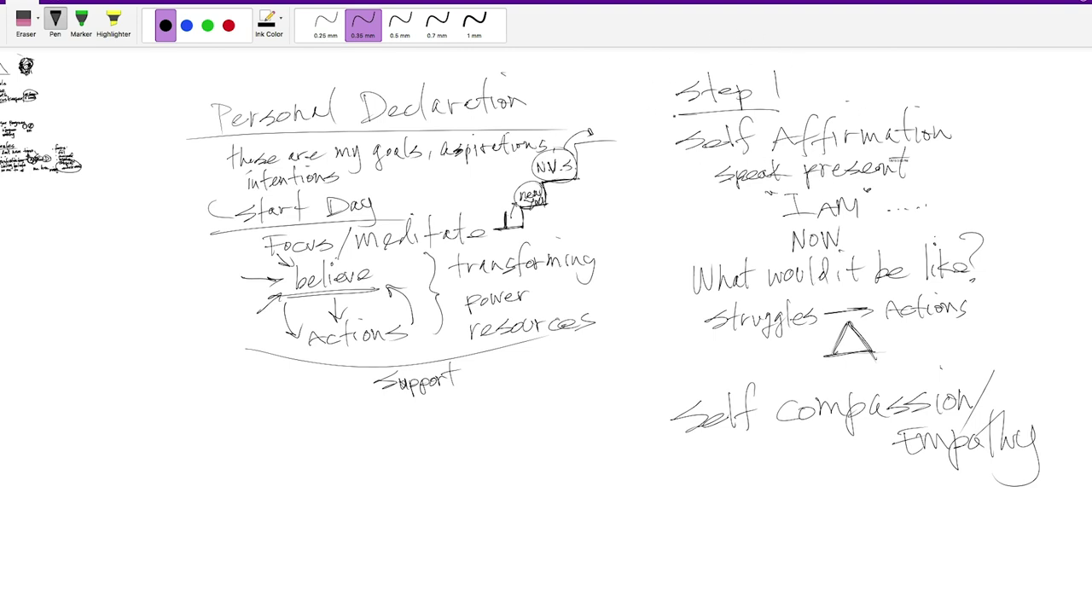
# Circle the "Step 1" heading and draw an asterisk in front of "Self compassion".
pyautogui.moveTo(771, 121)
pyautogui.mouseDown()
pyautogui.moveTo(789, 56)
pyautogui.moveTo(667, 110)
pyautogui.mouseUp()
pyautogui.moveTo(652, 391)
pyautogui.mouseDown()
pyautogui.moveTo(636, 416)
pyautogui.moveTo(670, 414)
pyautogui.mouseUp()
pyautogui.moveTo(633, 401)
pyautogui.mouseDown()
pyautogui.moveTo(669, 433)
pyautogui.moveTo(632, 433)
pyautogui.mouseUp()
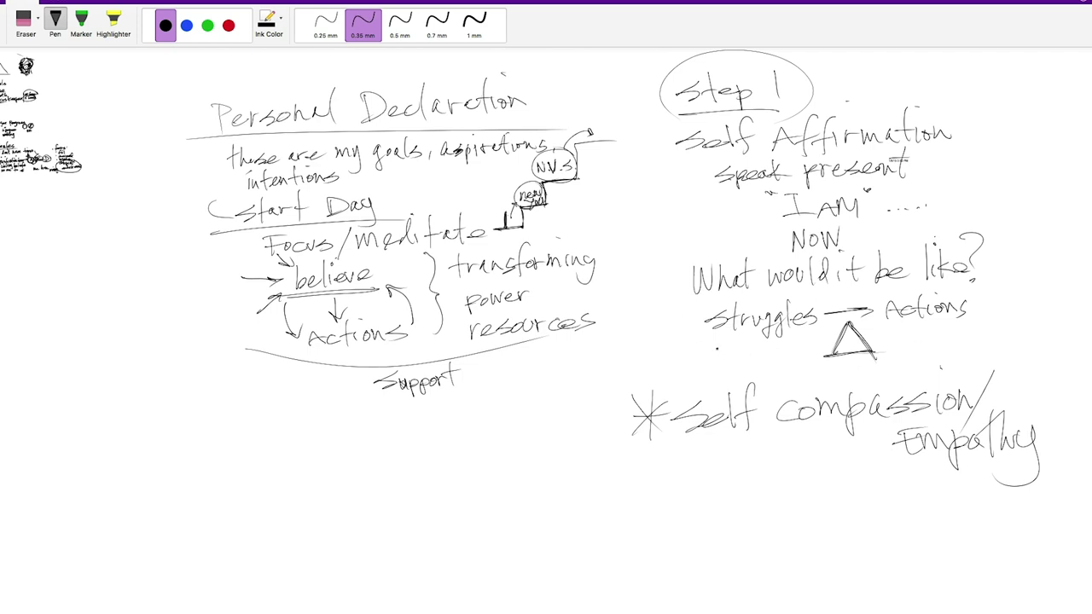
# Circle "struggles" and the "Actions" it points to.
pyautogui.moveTo(718, 348)
pyautogui.mouseDown()
pyautogui.moveTo(802, 346)
pyautogui.moveTo(710, 341)
pyautogui.moveTo(737, 278)
pyautogui.moveTo(745, 354)
pyautogui.mouseUp()
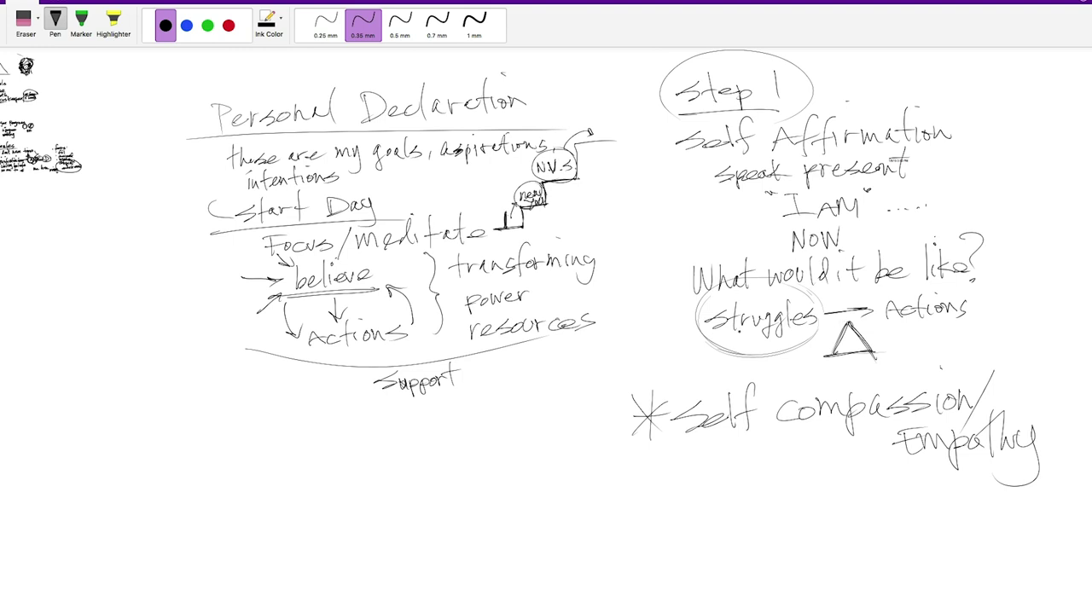
pyautogui.moveTo(700, 331)
pyautogui.mouseDown()
pyautogui.moveTo(820, 335)
pyautogui.moveTo(738, 282)
pyautogui.mouseUp()
pyautogui.moveTo(977, 343)
pyautogui.mouseDown()
pyautogui.moveTo(870, 307)
pyautogui.moveTo(895, 271)
pyautogui.moveTo(854, 287)
pyautogui.moveTo(877, 308)
pyautogui.moveTo(865, 319)
pyautogui.mouseUp()
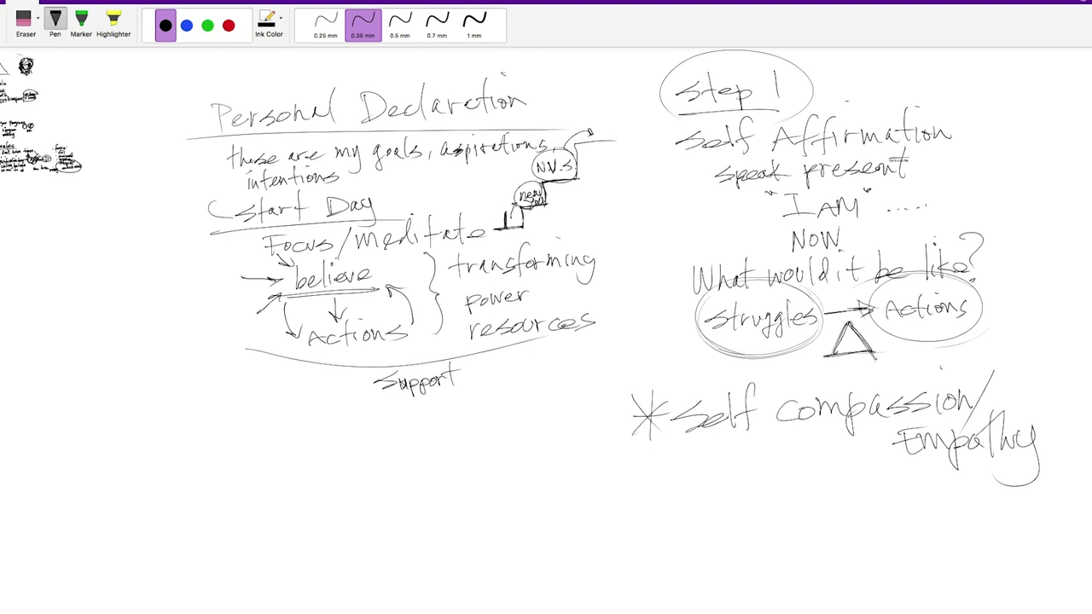
# Write "Failure" beneath the "Self compassion / Empathy" line.
pyautogui.scroll(-2, 804, 406)
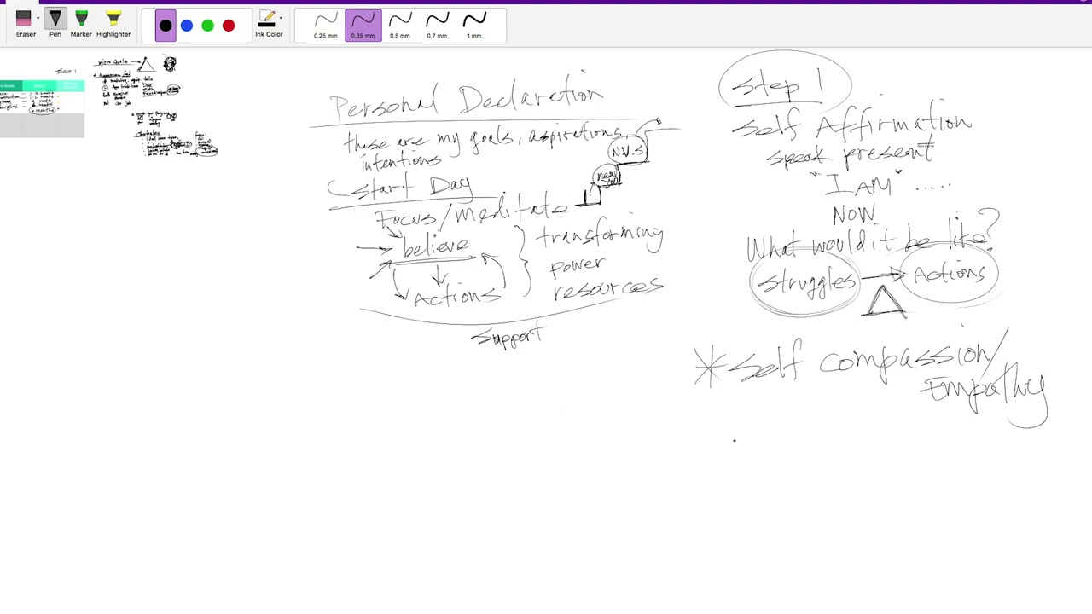
pyautogui.moveTo(736, 433)
pyautogui.mouseDown()
pyautogui.moveTo(730, 452)
pyautogui.moveTo(754, 427)
pyautogui.mouseUp()
pyautogui.moveTo(723, 446); pyautogui.dragTo(738, 441)
pyautogui.moveTo(750, 440); pyautogui.dragTo(767, 450)
pyautogui.click(786, 443)
pyautogui.moveTo(775, 420)
pyautogui.mouseDown()
pyautogui.moveTo(777, 455)
pyautogui.moveTo(840, 434)
pyautogui.mouseUp()
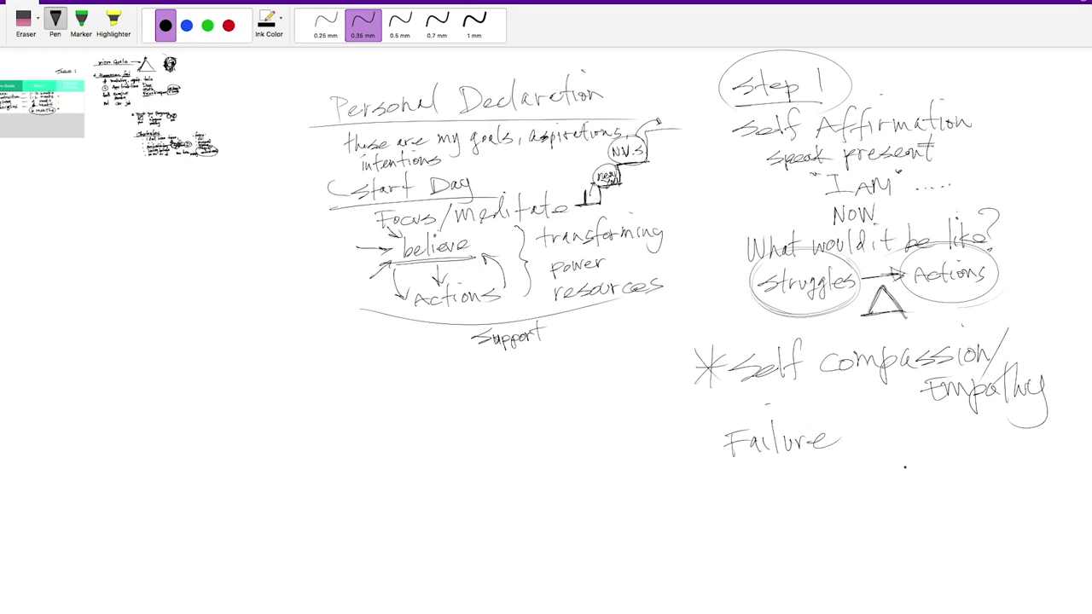
# Write "Failure" as a new heading in the blank area below the planning table.
pyautogui.hscroll(-4, 903, 465)
pyautogui.scroll(-4, 966, 444)
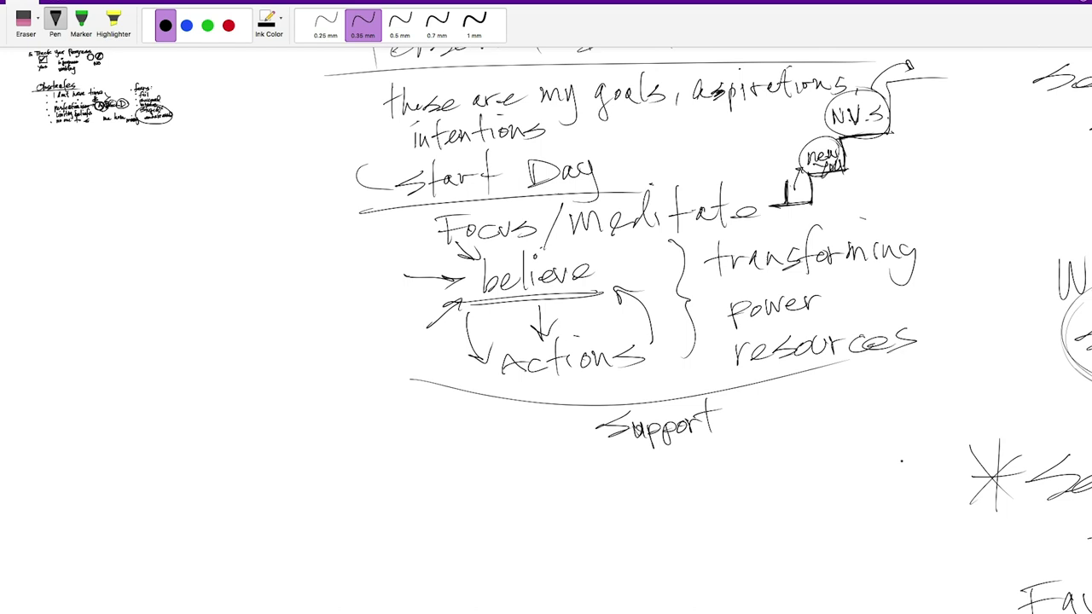
pyautogui.hscroll(4, 966, 444)
pyautogui.scroll(1, 966, 435)
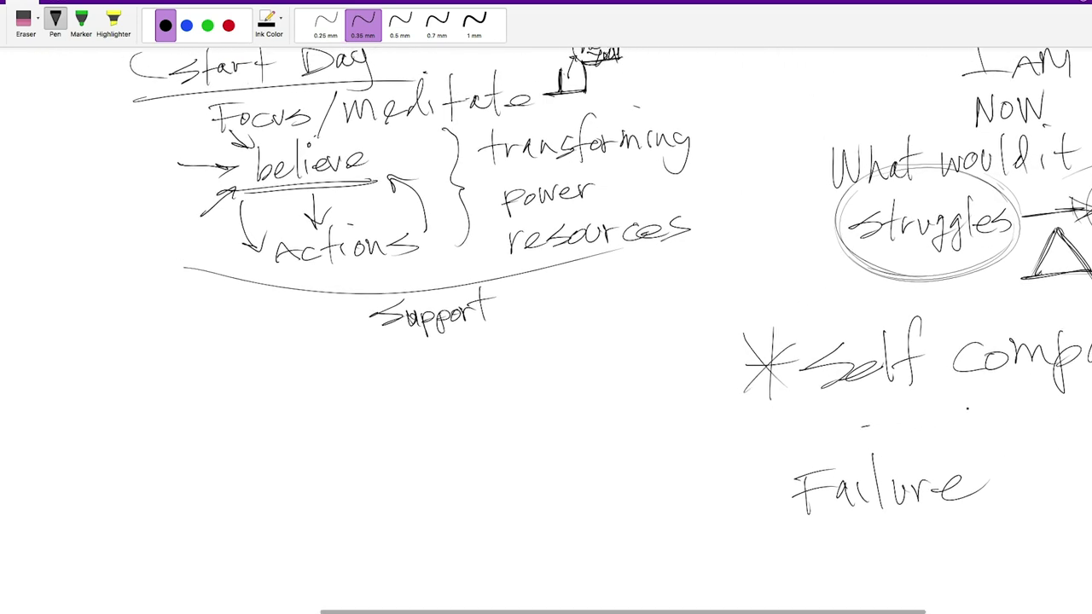
pyautogui.scroll(-3, 546, 307)
pyautogui.scroll(4, 546, 307)
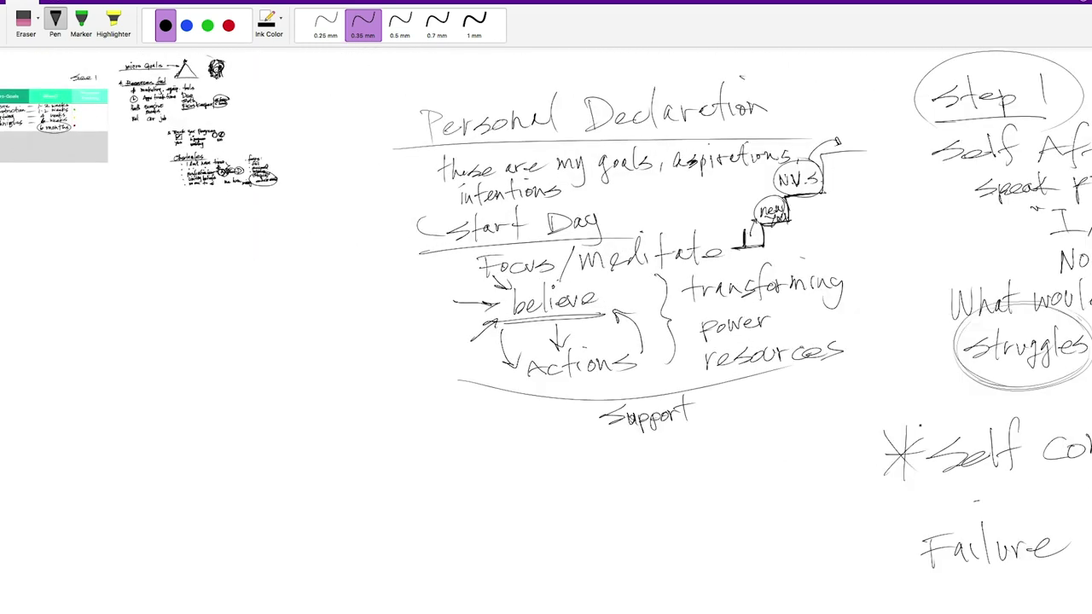
pyautogui.scroll(-2, 924, 424)
pyautogui.hscroll(-3, 918, 389)
pyautogui.scroll(1, 234, 349)
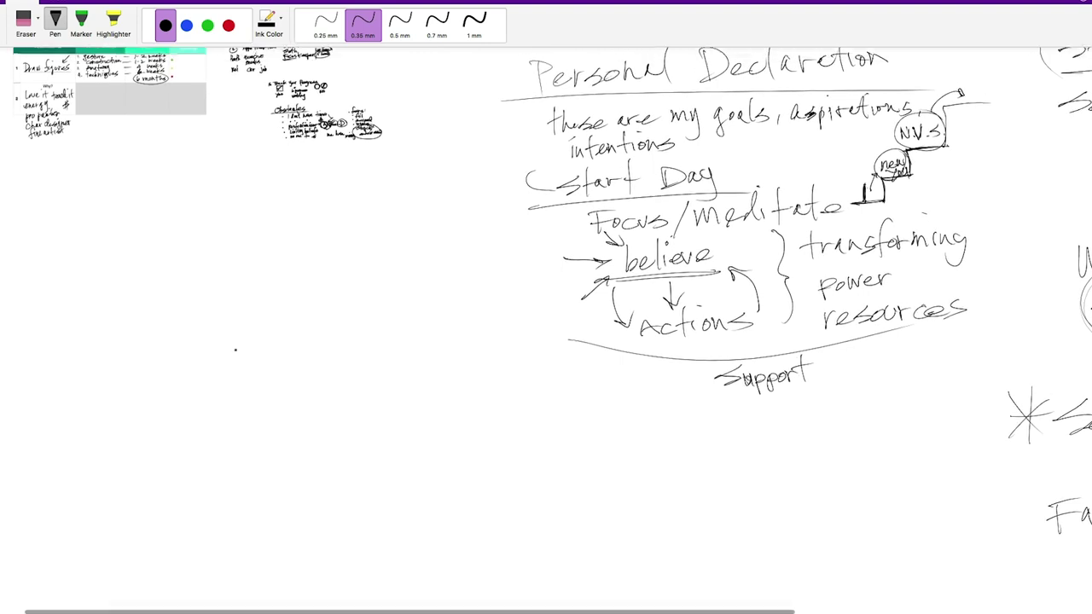
pyautogui.moveTo(174, 323); pyautogui.dragTo(178, 364)
pyautogui.moveTo(167, 328)
pyautogui.mouseDown()
pyautogui.moveTo(198, 324)
pyautogui.moveTo(225, 350)
pyautogui.mouseUp()
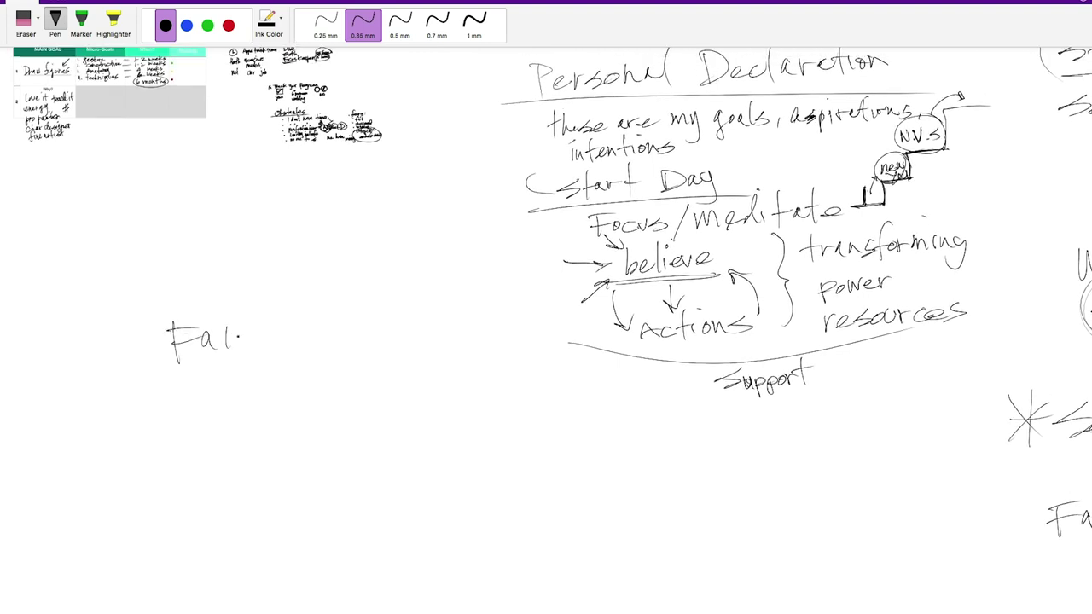
pyautogui.moveTo(243, 303); pyautogui.dragTo(242, 351)
pyautogui.moveTo(256, 336)
pyautogui.mouseDown()
pyautogui.moveTo(254, 345)
pyautogui.moveTo(308, 327)
pyautogui.mouseUp()
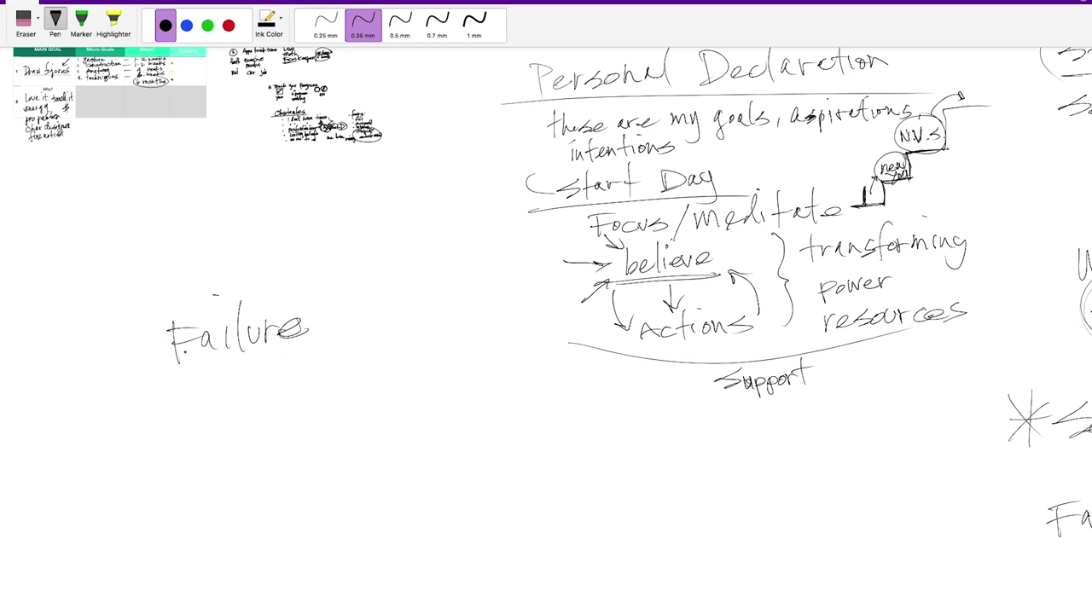
# Underline the "Failure" heading below the planning table and write "Growth mindset" beneath it.
pyautogui.moveTo(123, 365); pyautogui.dragTo(344, 356)
pyautogui.moveTo(182, 384)
pyautogui.mouseDown()
pyautogui.moveTo(216, 407)
pyautogui.moveTo(269, 378)
pyautogui.moveTo(264, 410)
pyautogui.moveTo(331, 358)
pyautogui.moveTo(343, 385)
pyautogui.moveTo(322, 394)
pyautogui.moveTo(381, 383)
pyautogui.moveTo(389, 360)
pyautogui.moveTo(445, 385)
pyautogui.mouseUp()
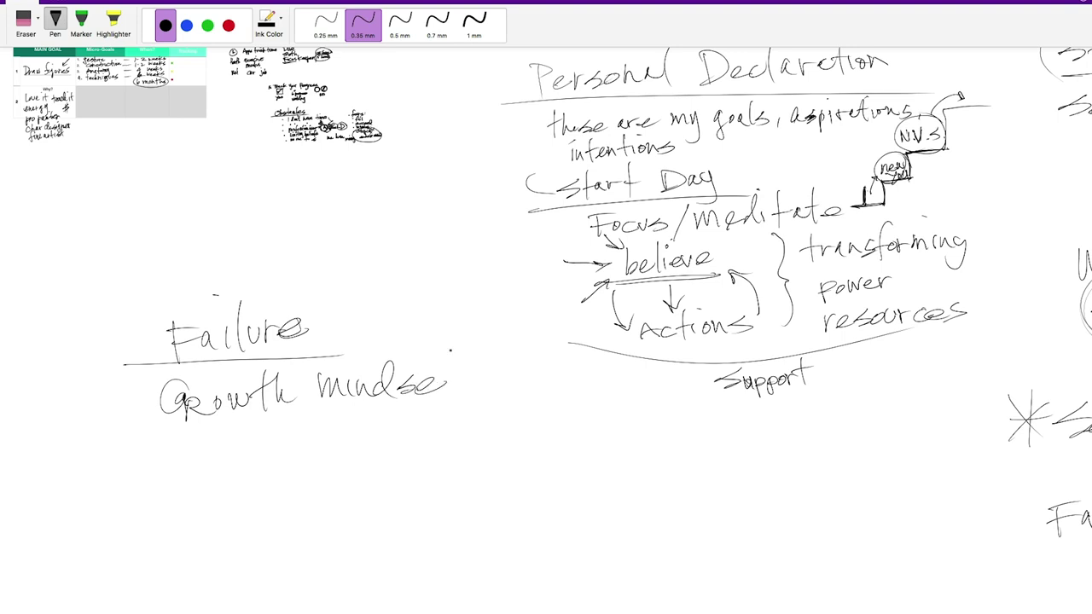
pyautogui.moveTo(448, 348); pyautogui.dragTo(448, 397)
pyautogui.moveTo(438, 375); pyautogui.dragTo(452, 373)
# Draw an arrow pointing to "Failure" from the word "Stuck" and underline "Growth".
pyautogui.click(358, 352)
pyautogui.moveTo(356, 280)
pyautogui.mouseDown()
pyautogui.moveTo(317, 308)
pyautogui.moveTo(334, 307)
pyautogui.mouseUp()
pyautogui.moveTo(380, 270)
pyautogui.mouseDown()
pyautogui.moveTo(362, 286)
pyautogui.moveTo(394, 290)
pyautogui.mouseUp()
pyautogui.moveTo(378, 280); pyautogui.dragTo(423, 290)
pyautogui.click(452, 283)
pyautogui.moveTo(437, 273)
pyautogui.mouseDown()
pyautogui.moveTo(432, 288)
pyautogui.moveTo(445, 285)
pyautogui.mouseUp()
pyautogui.moveTo(138, 421)
pyautogui.mouseDown()
pyautogui.moveTo(293, 411)
pyautogui.moveTo(276, 416)
pyautogui.mouseUp()
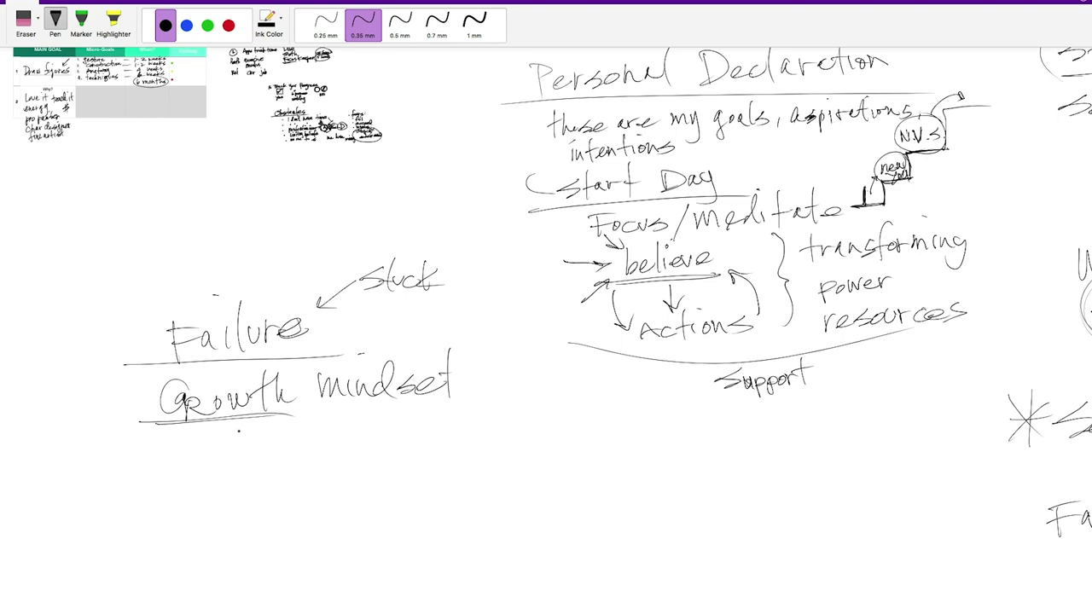
# Write list item 1, "embrace yr impections", under "Growth mindset".
pyautogui.hscroll(-1, 545, 307)
pyautogui.moveTo(197, 443); pyautogui.dragTo(198, 463)
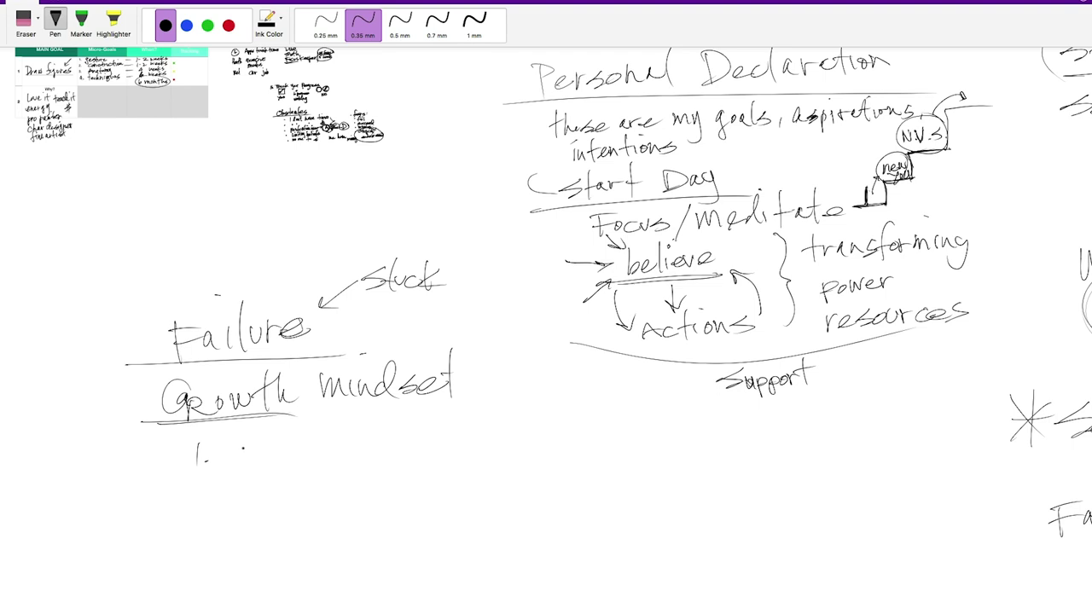
pyautogui.moveTo(233, 450)
pyautogui.mouseDown()
pyautogui.moveTo(316, 453)
pyautogui.moveTo(347, 435)
pyautogui.moveTo(339, 407)
pyautogui.moveTo(385, 436)
pyautogui.moveTo(382, 460)
pyautogui.moveTo(447, 412)
pyautogui.moveTo(426, 437)
pyautogui.moveTo(465, 420)
pyautogui.moveTo(456, 434)
pyautogui.moveTo(496, 434)
pyautogui.moveTo(518, 420)
pyautogui.moveTo(517, 435)
pyautogui.moveTo(566, 425)
pyautogui.mouseUp()
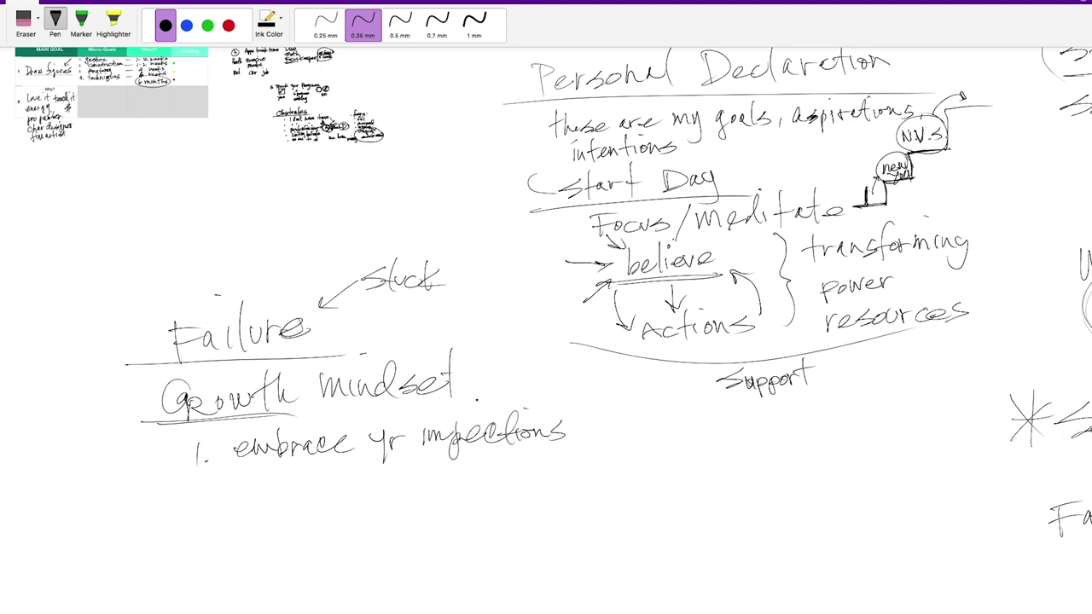
pyautogui.click(431, 413)
# Write list item 2, "reframe failure as opportunity", below item 1.
pyautogui.moveTo(191, 484); pyautogui.dragTo(210, 493)
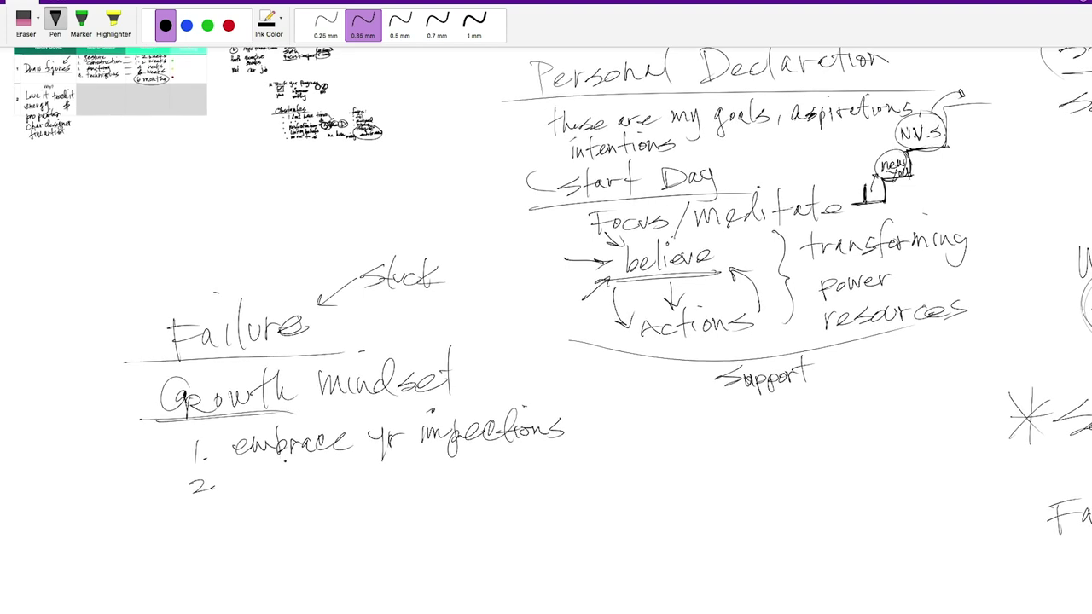
pyautogui.click(293, 475)
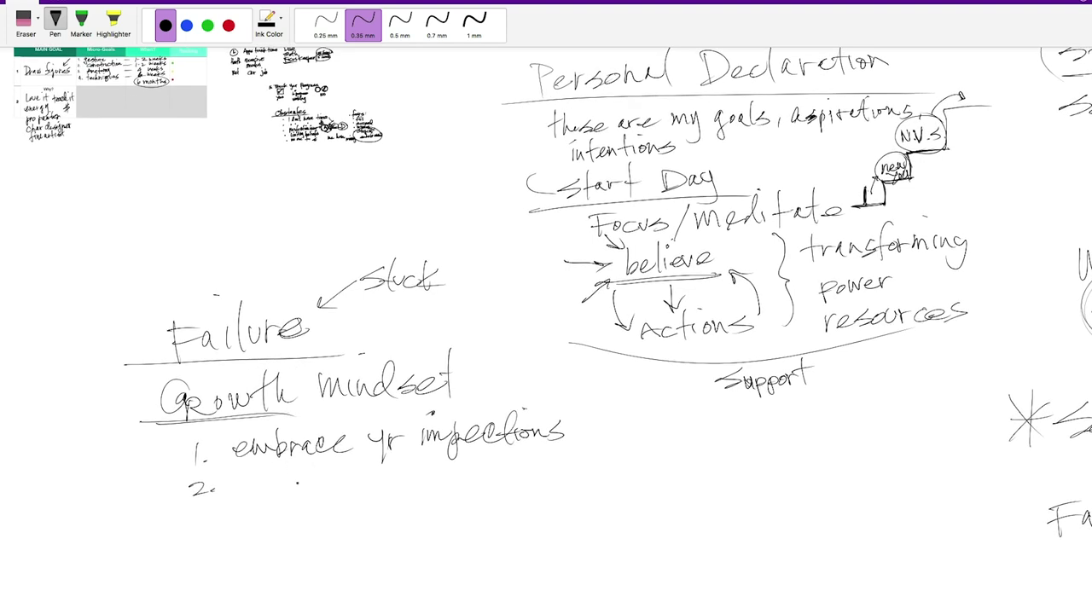
pyautogui.moveTo(251, 493)
pyautogui.mouseDown()
pyautogui.moveTo(321, 485)
pyautogui.moveTo(374, 432)
pyautogui.moveTo(393, 483)
pyautogui.moveTo(368, 459)
pyautogui.moveTo(372, 484)
pyautogui.moveTo(390, 481)
pyautogui.moveTo(373, 432)
pyautogui.moveTo(413, 479)
pyautogui.moveTo(489, 469)
pyautogui.moveTo(517, 472)
pyautogui.moveTo(530, 486)
pyautogui.moveTo(548, 467)
pyautogui.moveTo(559, 473)
pyautogui.moveTo(584, 435)
pyautogui.moveTo(573, 476)
pyautogui.mouseUp()
pyautogui.click(539, 478)
pyautogui.moveTo(567, 464); pyautogui.dragTo(583, 462)
pyautogui.moveTo(581, 469); pyautogui.dragTo(622, 474)
pyautogui.moveTo(637, 446); pyautogui.dragTo(631, 491)
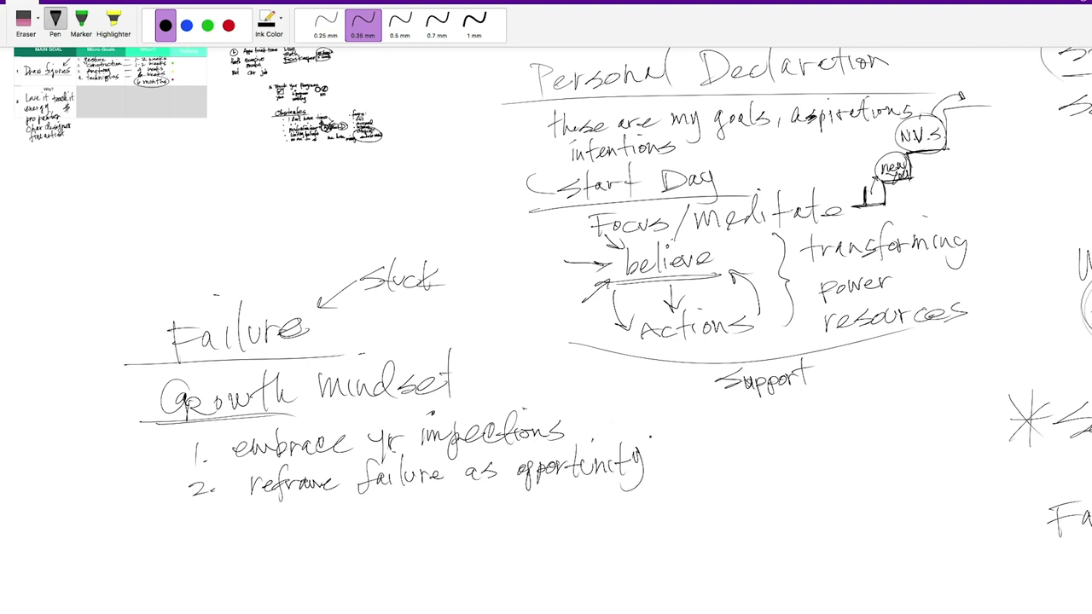
pyautogui.moveTo(636, 451); pyautogui.dragTo(631, 472)
pyautogui.click(650, 454)
pyautogui.moveTo(528, 466)
pyautogui.mouseDown()
pyautogui.moveTo(538, 463)
pyautogui.moveTo(524, 473)
pyautogui.mouseUp()
pyautogui.scroll(1, 245, 484)
pyautogui.scroll(-1, 245, 484)
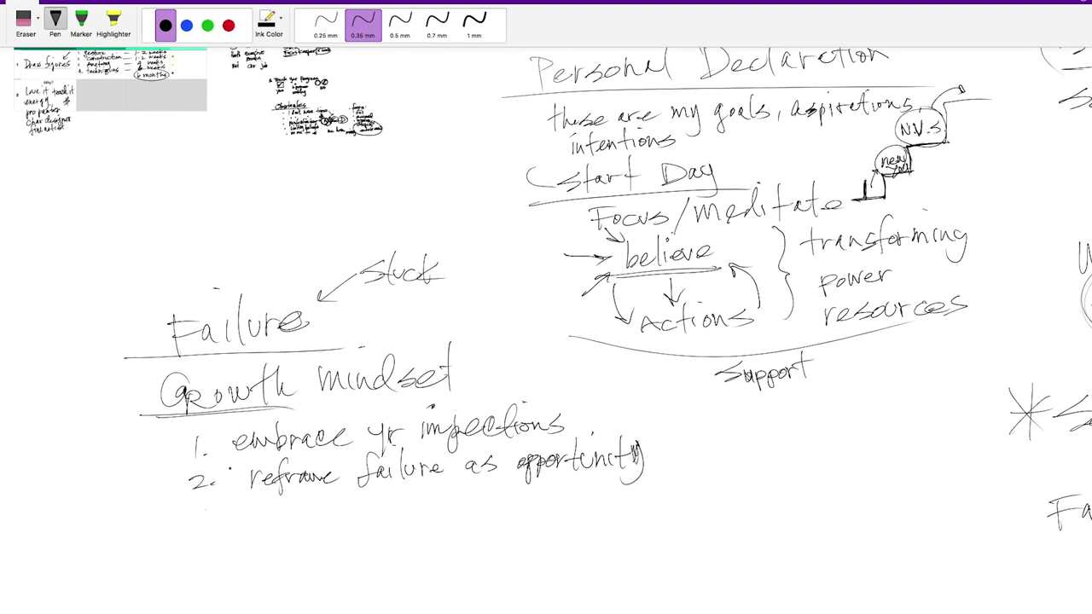
# Add list item 3 as ditto marks followed by "step in process", and underline "opportunity" in item 2.
pyautogui.moveTo(201, 515); pyautogui.dragTo(197, 527)
pyautogui.click(218, 525)
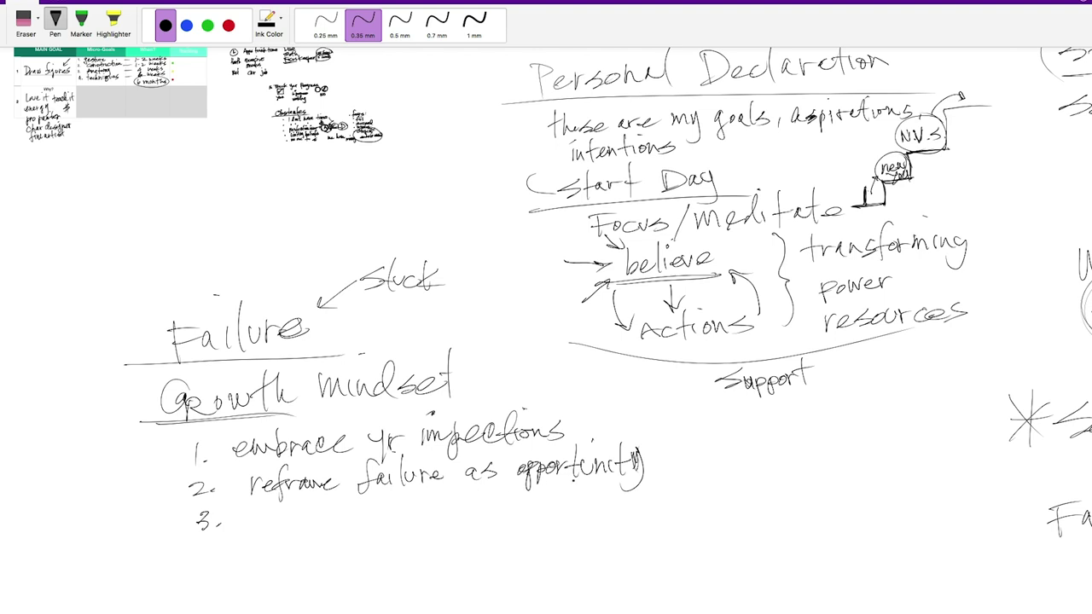
pyautogui.moveTo(523, 482); pyautogui.dragTo(658, 472)
pyautogui.moveTo(541, 498); pyautogui.dragTo(527, 513)
pyautogui.moveTo(556, 488)
pyautogui.mouseDown()
pyautogui.moveTo(551, 509)
pyautogui.moveTo(557, 502)
pyautogui.mouseUp()
pyautogui.moveTo(558, 504); pyautogui.dragTo(573, 504)
pyautogui.moveTo(580, 498)
pyautogui.mouseDown()
pyautogui.moveTo(576, 518)
pyautogui.moveTo(623, 509)
pyautogui.moveTo(642, 519)
pyautogui.moveTo(663, 495)
pyautogui.moveTo(683, 503)
pyautogui.moveTo(741, 488)
pyautogui.moveTo(747, 501)
pyautogui.mouseUp()
pyautogui.click(696, 492)
pyautogui.click(696, 501)
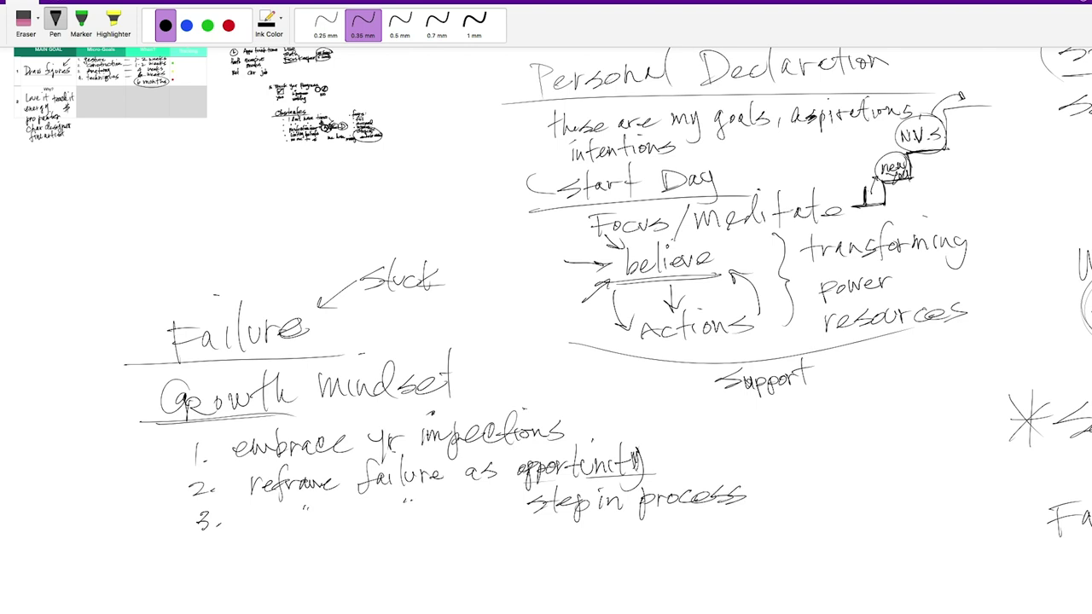
# Write list item 4, "moving!!", below item 3.
pyautogui.moveTo(208, 541)
pyautogui.mouseDown()
pyautogui.moveTo(225, 553)
pyautogui.moveTo(215, 563)
pyautogui.moveTo(315, 536)
pyautogui.moveTo(328, 551)
pyautogui.moveTo(360, 546)
pyautogui.moveTo(352, 571)
pyautogui.mouseUp()
pyautogui.click(223, 556)
pyautogui.click(377, 546)
pyautogui.moveTo(381, 514)
pyautogui.mouseDown()
pyautogui.moveTo(379, 537)
pyautogui.moveTo(395, 534)
pyautogui.mouseUp()
pyautogui.click(325, 525)
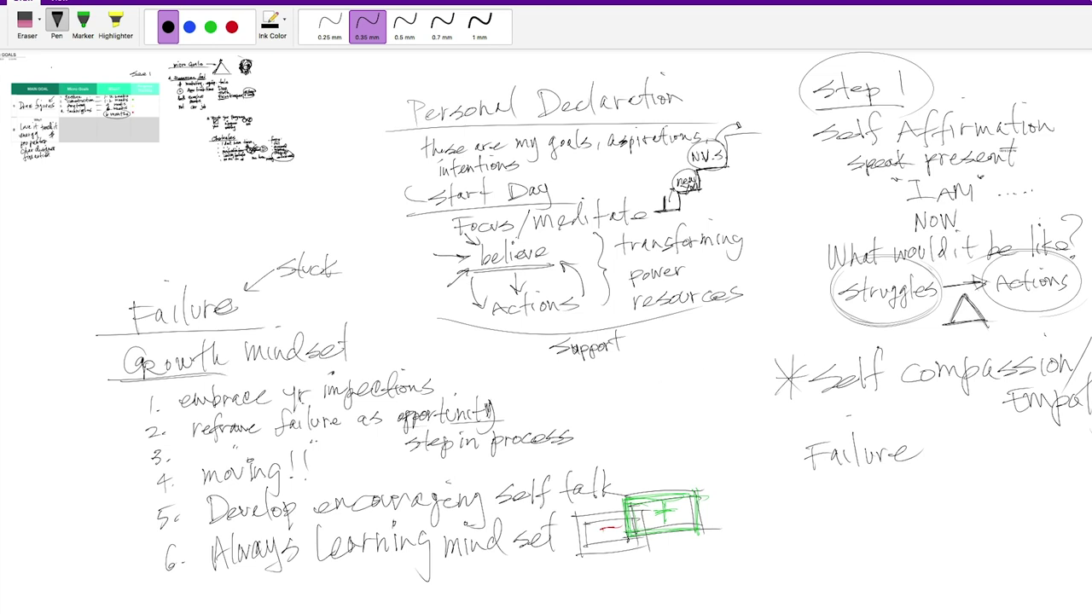
# Retrace the arrow from "struggles" to "Actions" and the circle around "Actions".
pyautogui.moveTo(941, 314)
pyautogui.mouseDown()
pyautogui.moveTo(938, 287)
pyautogui.moveTo(934, 320)
pyautogui.moveTo(903, 265)
pyautogui.moveTo(979, 284)
pyautogui.moveTo(972, 292)
pyautogui.mouseUp()
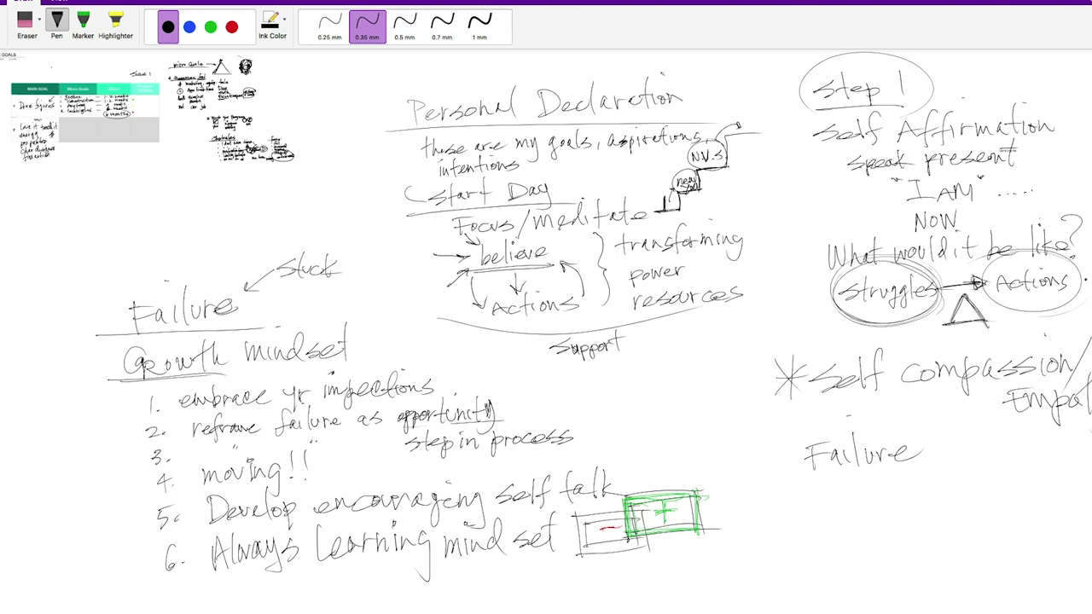
pyautogui.moveTo(1070, 256)
pyautogui.mouseDown()
pyautogui.moveTo(1008, 259)
pyautogui.moveTo(1080, 270)
pyautogui.mouseUp()
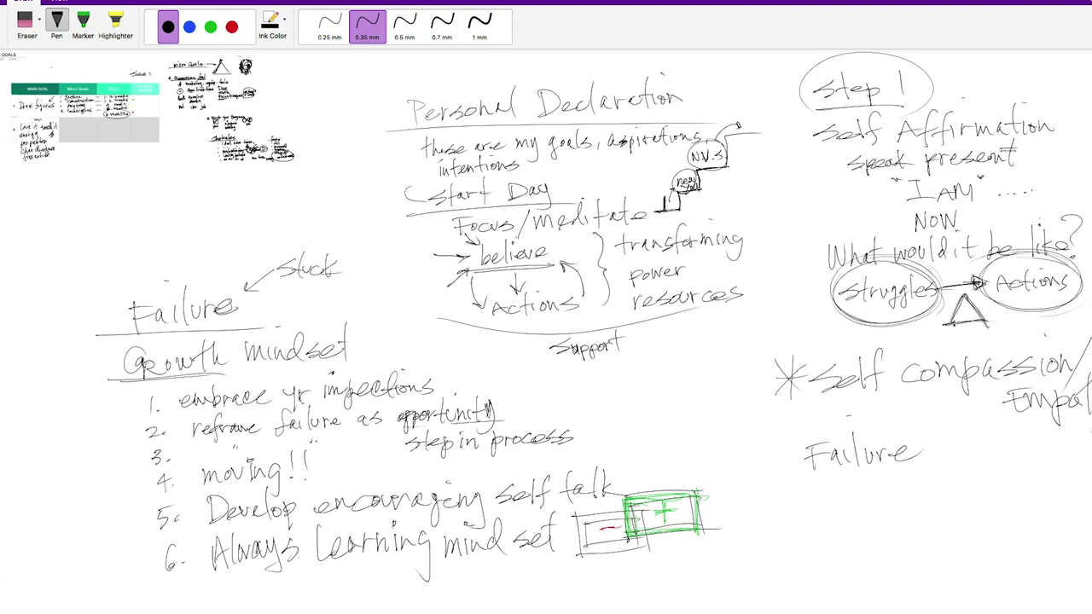
pyautogui.moveTo(949, 341)
pyautogui.mouseDown()
pyautogui.moveTo(945, 351)
pyautogui.moveTo(1008, 346)
pyautogui.moveTo(1011, 365)
pyautogui.moveTo(1034, 345)
pyautogui.mouseUp()
pyautogui.moveTo(912, 335); pyautogui.dragTo(911, 357)
pyautogui.moveTo(904, 347)
pyautogui.mouseDown()
pyautogui.moveTo(1046, 342)
pyautogui.moveTo(1031, 317)
pyautogui.mouseUp()
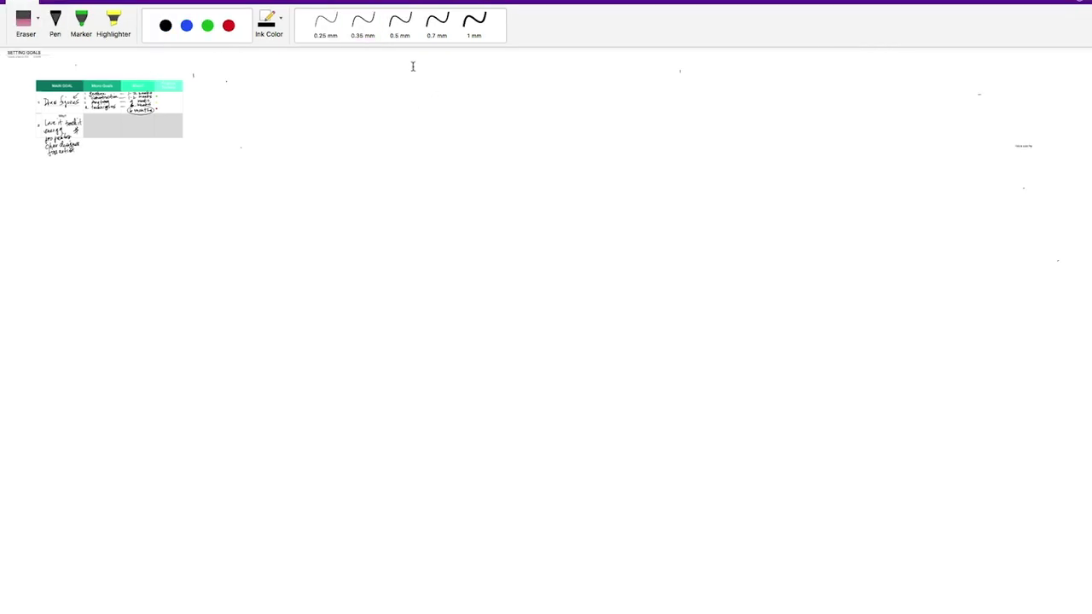
# Write the heading "Habit" in the blank area beside the planning table with the black 0.35 mm pen.
pyautogui.click(164, 25)
pyautogui.click(363, 24)
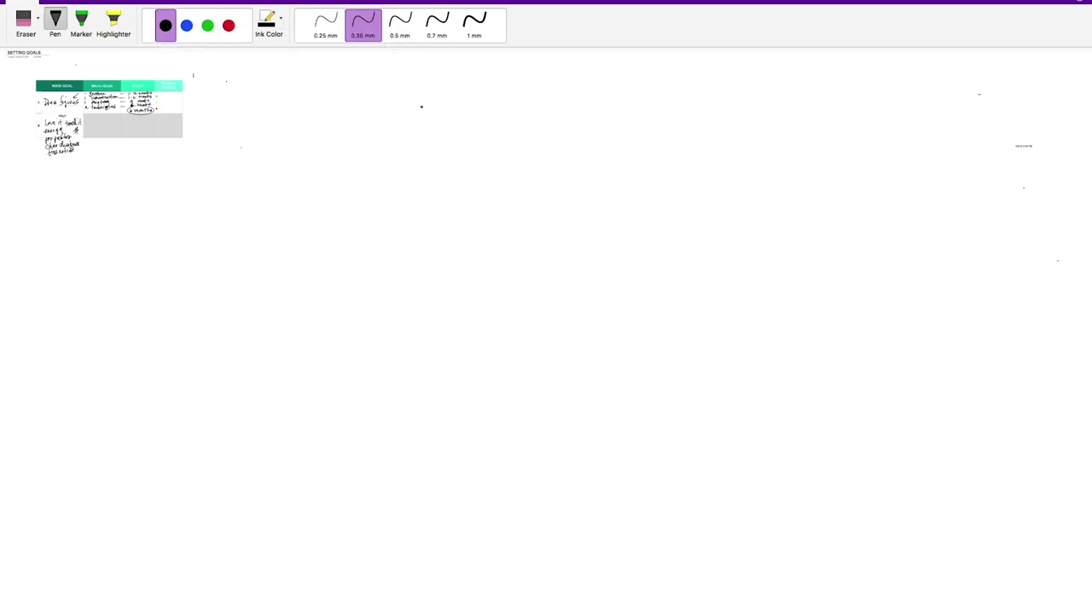
pyautogui.moveTo(421, 79); pyautogui.dragTo(423, 125)
pyautogui.moveTo(435, 80)
pyautogui.mouseDown()
pyautogui.moveTo(440, 123)
pyautogui.moveTo(443, 103)
pyautogui.mouseUp()
pyautogui.moveTo(457, 97)
pyautogui.mouseDown()
pyautogui.moveTo(458, 111)
pyautogui.moveTo(493, 116)
pyautogui.mouseUp()
pyautogui.click(504, 77)
pyautogui.moveTo(505, 78); pyautogui.dragTo(509, 113)
pyautogui.moveTo(495, 95); pyautogui.dragTo(519, 90)
# Trace over "Habit" with the 1 mm pen and double-underline it.
pyautogui.click(474, 23)
pyautogui.moveTo(422, 77); pyautogui.dragTo(421, 124)
pyautogui.moveTo(434, 78)
pyautogui.mouseDown()
pyautogui.moveTo(437, 125)
pyautogui.moveTo(444, 106)
pyautogui.mouseUp()
pyautogui.moveTo(456, 96)
pyautogui.mouseDown()
pyautogui.moveTo(446, 109)
pyautogui.moveTo(461, 113)
pyautogui.mouseUp()
pyautogui.moveTo(469, 71)
pyautogui.mouseDown()
pyautogui.moveTo(471, 111)
pyautogui.moveTo(491, 114)
pyautogui.mouseUp()
pyautogui.click(489, 75)
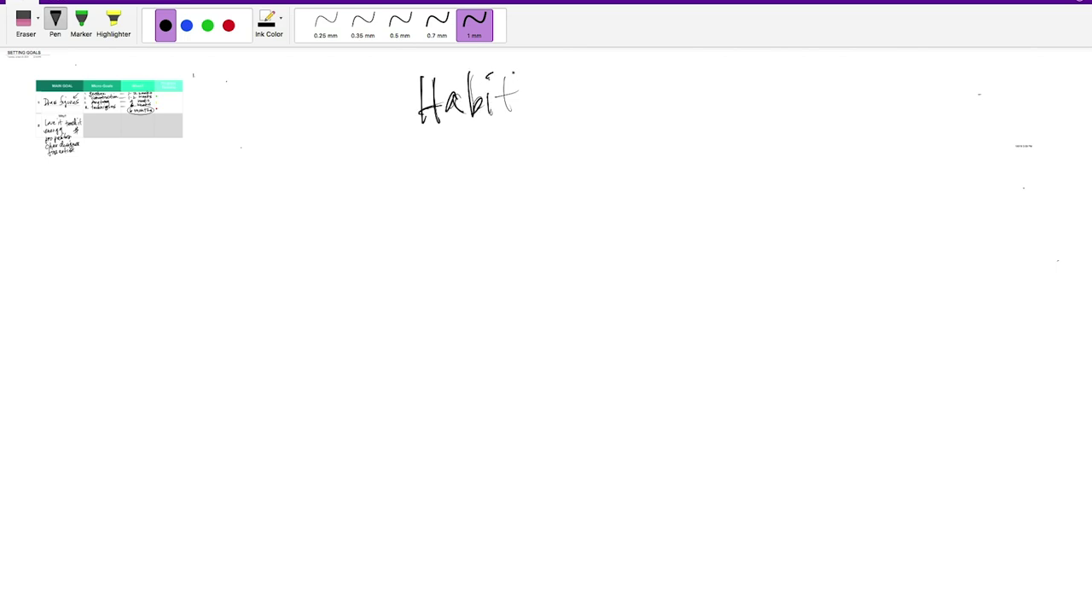
pyautogui.moveTo(507, 70)
pyautogui.mouseDown()
pyautogui.moveTo(510, 113)
pyautogui.moveTo(532, 92)
pyautogui.mouseUp()
pyautogui.click(523, 102)
pyautogui.moveTo(401, 126)
pyautogui.mouseDown()
pyautogui.moveTo(555, 119)
pyautogui.moveTo(541, 127)
pyautogui.mouseUp()
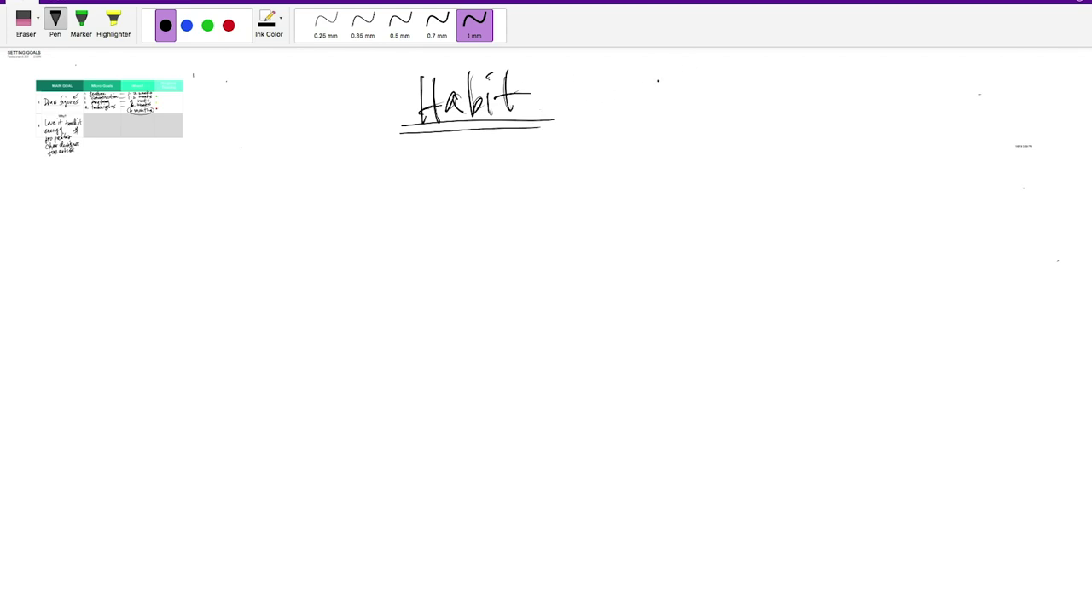
# Write "3-STEPS" beside the "Habit" heading.
pyautogui.moveTo(624, 89)
pyautogui.mouseDown()
pyautogui.moveTo(653, 94)
pyautogui.moveTo(622, 111)
pyautogui.moveTo(769, 80)
pyautogui.mouseUp()
pyautogui.moveTo(754, 82)
pyautogui.mouseDown()
pyautogui.moveTo(756, 103)
pyautogui.moveTo(793, 87)
pyautogui.moveTo(805, 114)
pyautogui.mouseUp()
pyautogui.moveTo(800, 86); pyautogui.dragTo(821, 105)
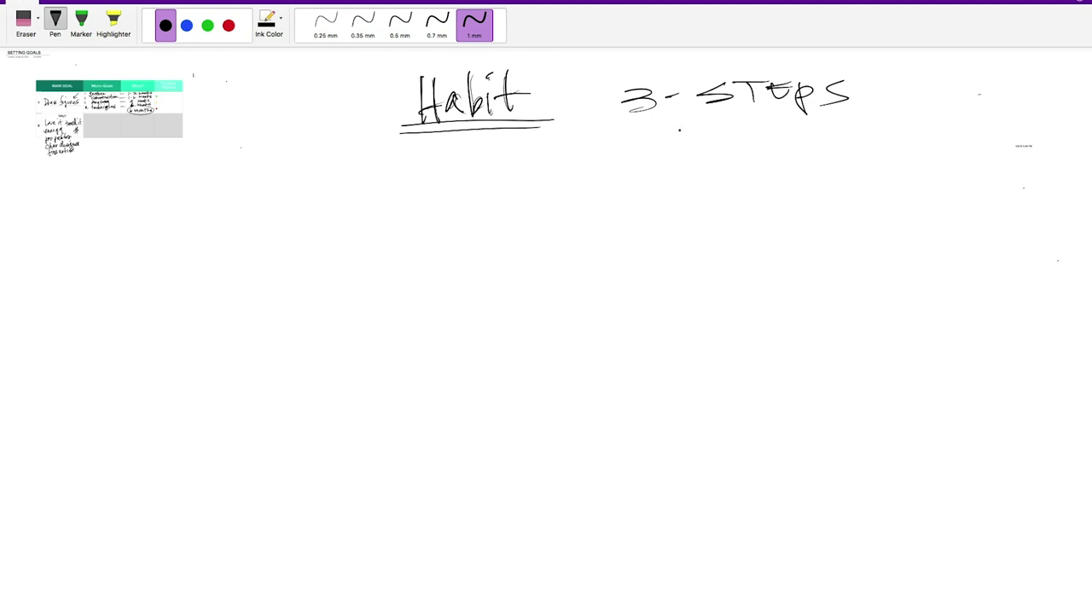
pyautogui.moveTo(622, 111); pyautogui.dragTo(656, 108)
# Write "Step 1" below "Habit" with the description "start small" beside it.
pyautogui.moveTo(414, 174)
pyautogui.mouseDown()
pyautogui.moveTo(389, 190)
pyautogui.moveTo(428, 201)
pyautogui.mouseUp()
pyautogui.moveTo(424, 191)
pyautogui.mouseDown()
pyautogui.moveTo(463, 184)
pyautogui.moveTo(478, 194)
pyautogui.mouseUp()
pyautogui.moveTo(517, 160); pyautogui.dragTo(517, 198)
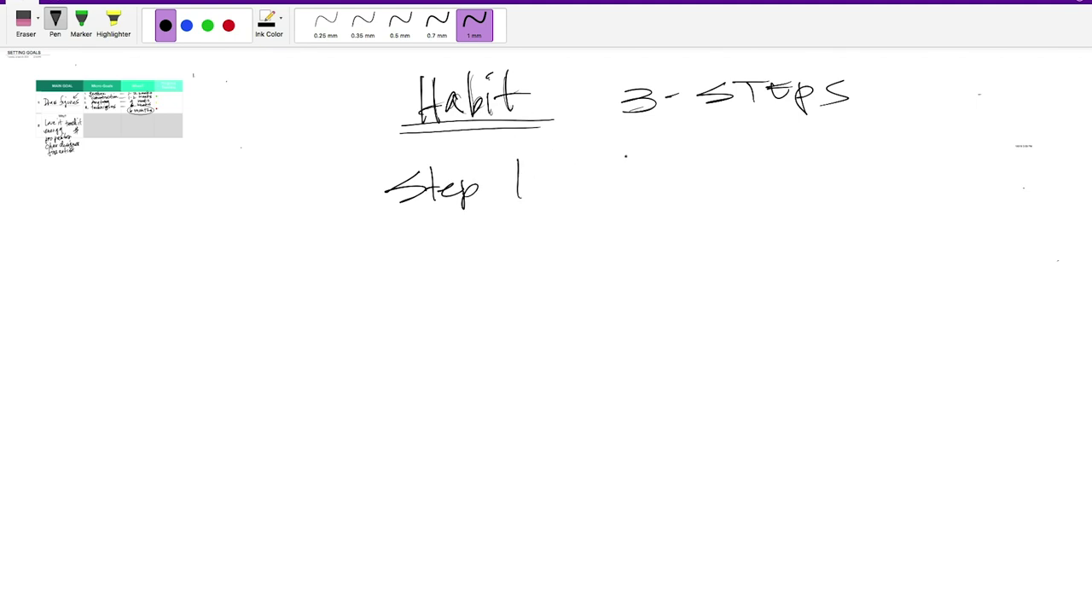
pyautogui.moveTo(641, 168); pyautogui.dragTo(664, 176)
pyautogui.moveTo(652, 174)
pyautogui.mouseDown()
pyautogui.moveTo(708, 166)
pyautogui.moveTo(723, 186)
pyautogui.mouseUp()
pyautogui.moveTo(710, 169)
pyautogui.mouseDown()
pyautogui.moveTo(785, 160)
pyautogui.moveTo(791, 173)
pyautogui.mouseUp()
pyautogui.moveTo(793, 162)
pyautogui.mouseDown()
pyautogui.moveTo(797, 179)
pyautogui.moveTo(845, 177)
pyautogui.mouseUp()
pyautogui.moveTo(860, 142)
pyautogui.mouseDown()
pyautogui.moveTo(858, 174)
pyautogui.moveTo(870, 181)
pyautogui.mouseUp()
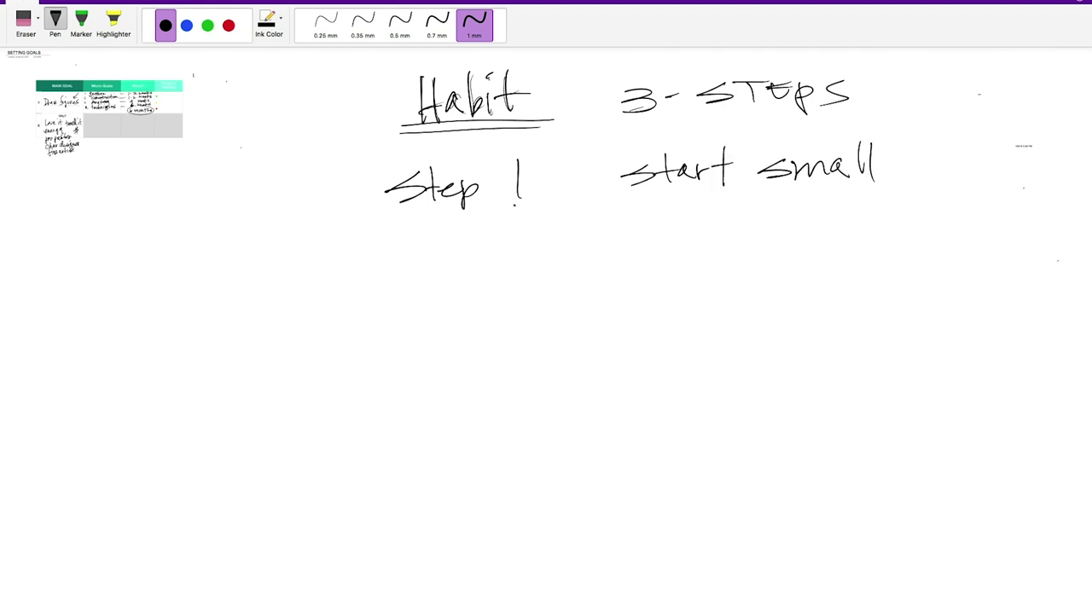
# Write the label "Step 2" under "Step 1".
pyautogui.moveTo(422, 229)
pyautogui.mouseDown()
pyautogui.moveTo(386, 251)
pyautogui.moveTo(426, 244)
pyautogui.mouseUp()
pyautogui.moveTo(421, 225)
pyautogui.mouseDown()
pyautogui.moveTo(425, 258)
pyautogui.moveTo(444, 245)
pyautogui.mouseUp()
pyautogui.moveTo(433, 247)
pyautogui.mouseDown()
pyautogui.moveTo(462, 241)
pyautogui.moveTo(463, 265)
pyautogui.mouseUp()
pyautogui.moveTo(463, 242); pyautogui.dragTo(529, 249)
# Write "plan it into day" beside the "Step 2" label.
pyautogui.click(612, 191)
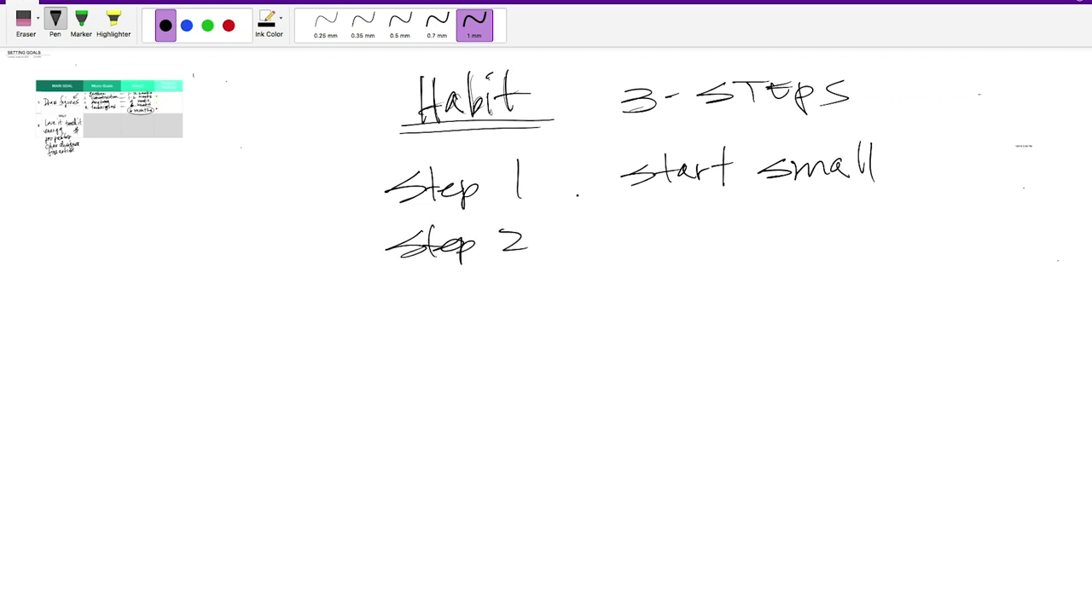
pyautogui.moveTo(611, 228)
pyautogui.mouseDown()
pyautogui.moveTo(621, 228)
pyautogui.moveTo(601, 260)
pyautogui.mouseUp()
pyautogui.press('super+z')
pyautogui.moveTo(597, 232)
pyautogui.mouseDown()
pyautogui.moveTo(612, 229)
pyautogui.moveTo(602, 243)
pyautogui.mouseUp()
pyautogui.moveTo(623, 213)
pyautogui.mouseDown()
pyautogui.moveTo(620, 244)
pyautogui.moveTo(635, 228)
pyautogui.moveTo(637, 242)
pyautogui.moveTo(669, 242)
pyautogui.mouseUp()
pyautogui.moveTo(684, 208)
pyautogui.mouseDown()
pyautogui.moveTo(678, 243)
pyautogui.moveTo(696, 224)
pyautogui.moveTo(709, 239)
pyautogui.mouseUp()
pyautogui.click(661, 204)
pyautogui.moveTo(715, 239)
pyautogui.mouseDown()
pyautogui.moveTo(723, 225)
pyautogui.moveTo(738, 238)
pyautogui.mouseUp()
pyautogui.moveTo(728, 220); pyautogui.dragTo(747, 218)
pyautogui.moveTo(753, 218)
pyautogui.mouseDown()
pyautogui.moveTo(793, 201)
pyautogui.moveTo(822, 258)
pyautogui.mouseUp()
# Extend the Step 2 description with "/write it down" and write "seen." on the line below.
pyautogui.click(883, 171)
pyautogui.moveTo(856, 189); pyautogui.dragTo(836, 259)
pyautogui.moveTo(860, 219)
pyautogui.mouseDown()
pyautogui.moveTo(894, 215)
pyautogui.moveTo(900, 232)
pyautogui.mouseUp()
pyautogui.click(902, 214)
pyautogui.click(901, 227)
pyautogui.moveTo(912, 196)
pyautogui.mouseDown()
pyautogui.moveTo(915, 232)
pyautogui.moveTo(922, 218)
pyautogui.mouseUp()
pyautogui.moveTo(925, 220); pyautogui.dragTo(958, 224)
pyautogui.click(980, 225)
pyautogui.moveTo(977, 195); pyautogui.dragTo(980, 232)
pyautogui.moveTo(960, 209)
pyautogui.mouseDown()
pyautogui.moveTo(1013, 227)
pyautogui.moveTo(1020, 215)
pyautogui.moveTo(1034, 227)
pyautogui.moveTo(1045, 210)
pyautogui.moveTo(1055, 226)
pyautogui.mouseUp()
pyautogui.moveTo(628, 265)
pyautogui.mouseDown()
pyautogui.moveTo(598, 286)
pyautogui.moveTo(699, 283)
pyautogui.mouseUp()
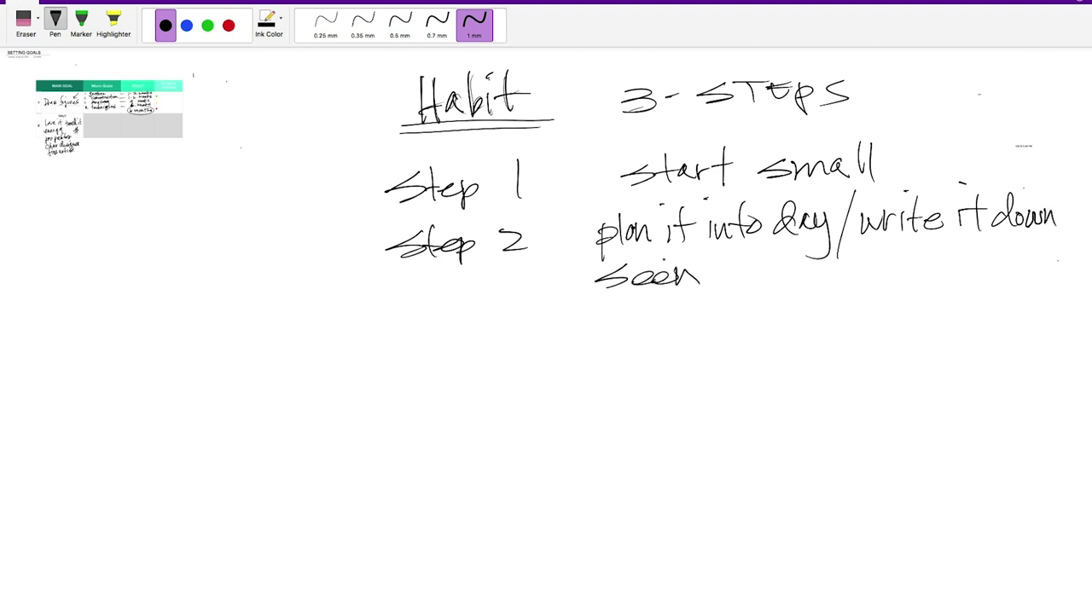
pyautogui.hscroll(2, 546, 333)
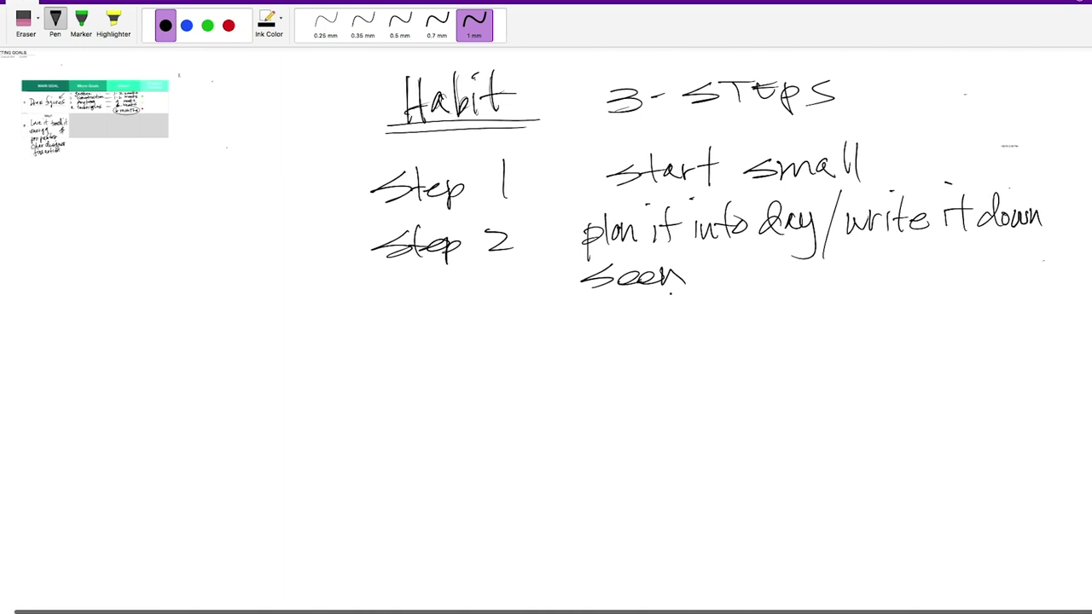
pyautogui.hscroll(-1, 699, 275)
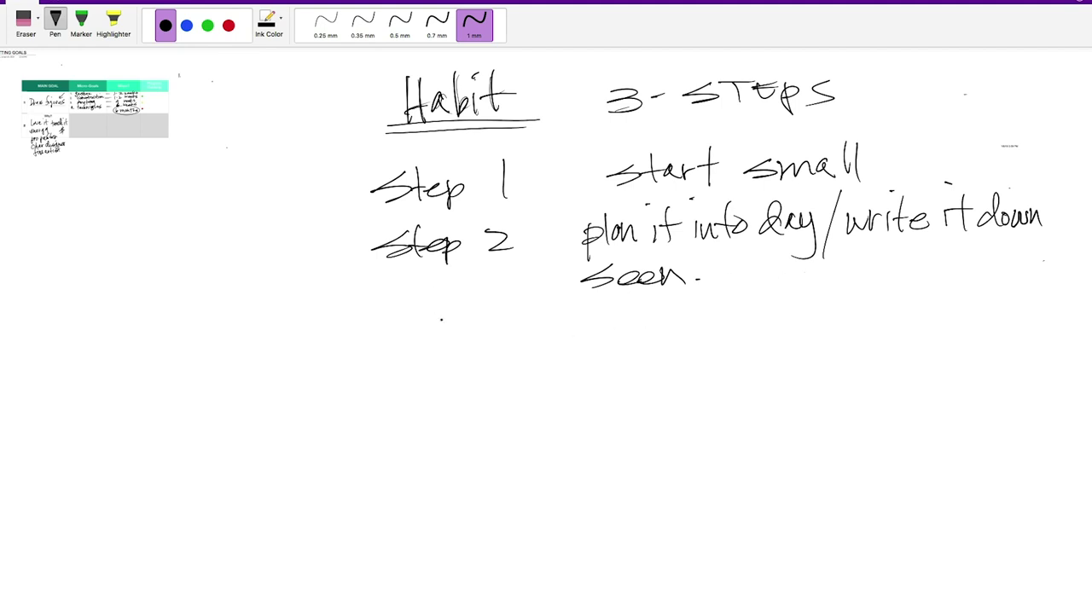
# Write the label "Step 3" under "Step 2".
pyautogui.moveTo(424, 325); pyautogui.dragTo(438, 355)
pyautogui.moveTo(425, 338); pyautogui.dragTo(471, 339)
pyautogui.moveTo(472, 329)
pyautogui.mouseDown()
pyautogui.moveTo(474, 365)
pyautogui.moveTo(479, 349)
pyautogui.moveTo(505, 343)
pyautogui.mouseUp()
pyautogui.click(500, 323)
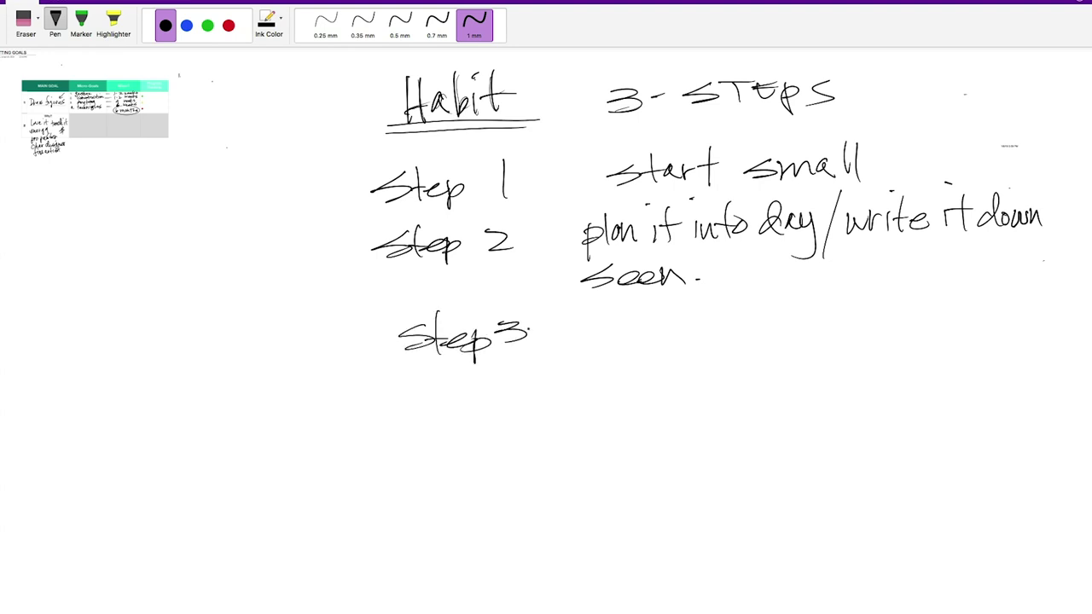
# Write "Reward Yourself" beside the "Step 3" label.
pyautogui.moveTo(601, 307); pyautogui.dragTo(604, 344)
pyautogui.moveTo(595, 311)
pyautogui.mouseDown()
pyautogui.moveTo(643, 337)
pyautogui.moveTo(660, 322)
pyautogui.moveTo(675, 334)
pyautogui.moveTo(706, 315)
pyautogui.moveTo(736, 334)
pyautogui.mouseUp()
pyautogui.click(742, 334)
pyautogui.moveTo(742, 308)
pyautogui.mouseDown()
pyautogui.moveTo(742, 326)
pyautogui.moveTo(766, 310)
pyautogui.moveTo(803, 345)
pyautogui.mouseUp()
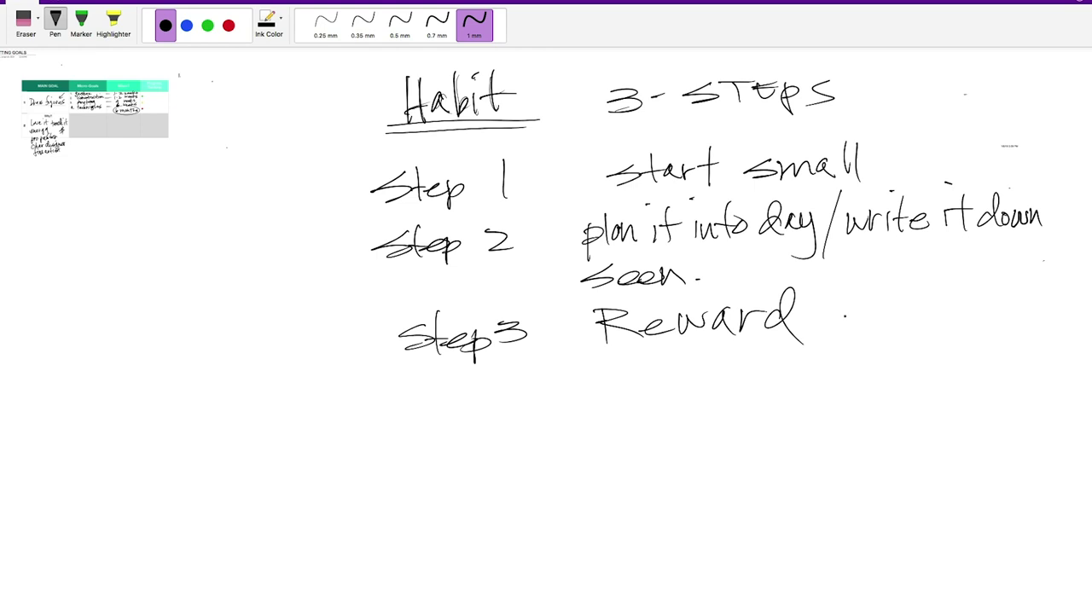
pyautogui.moveTo(827, 296); pyautogui.dragTo(841, 317)
pyautogui.moveTo(853, 296)
pyautogui.mouseDown()
pyautogui.moveTo(843, 346)
pyautogui.moveTo(872, 310)
pyautogui.moveTo(899, 327)
pyautogui.moveTo(915, 307)
pyautogui.moveTo(921, 322)
pyautogui.moveTo(981, 324)
pyautogui.mouseUp()
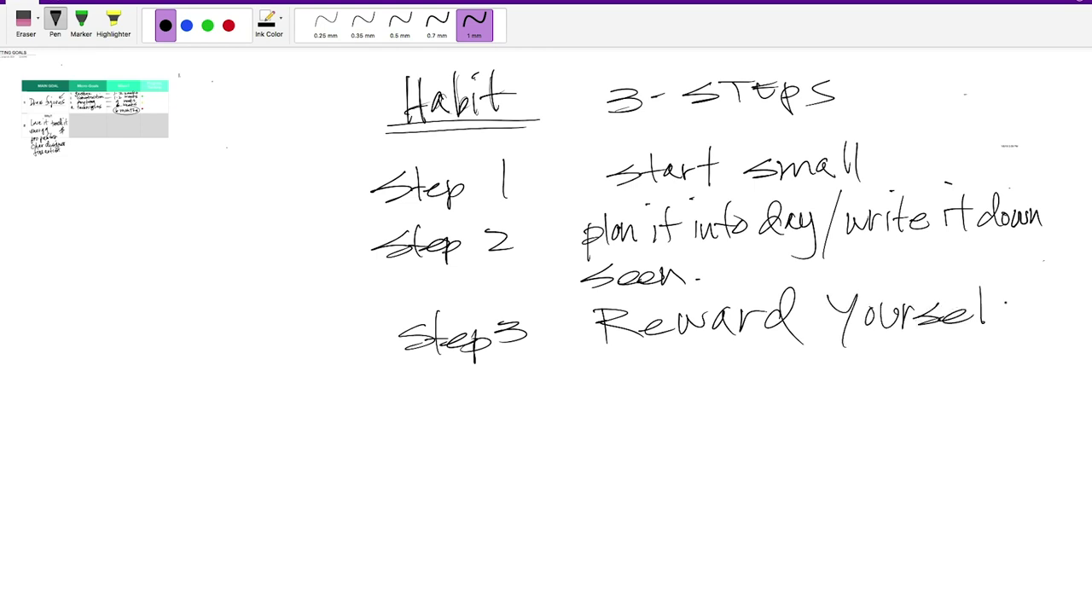
pyautogui.moveTo(1012, 280)
pyautogui.mouseDown()
pyautogui.moveTo(998, 333)
pyautogui.moveTo(1016, 304)
pyautogui.mouseUp()
pyautogui.click(229, 24)
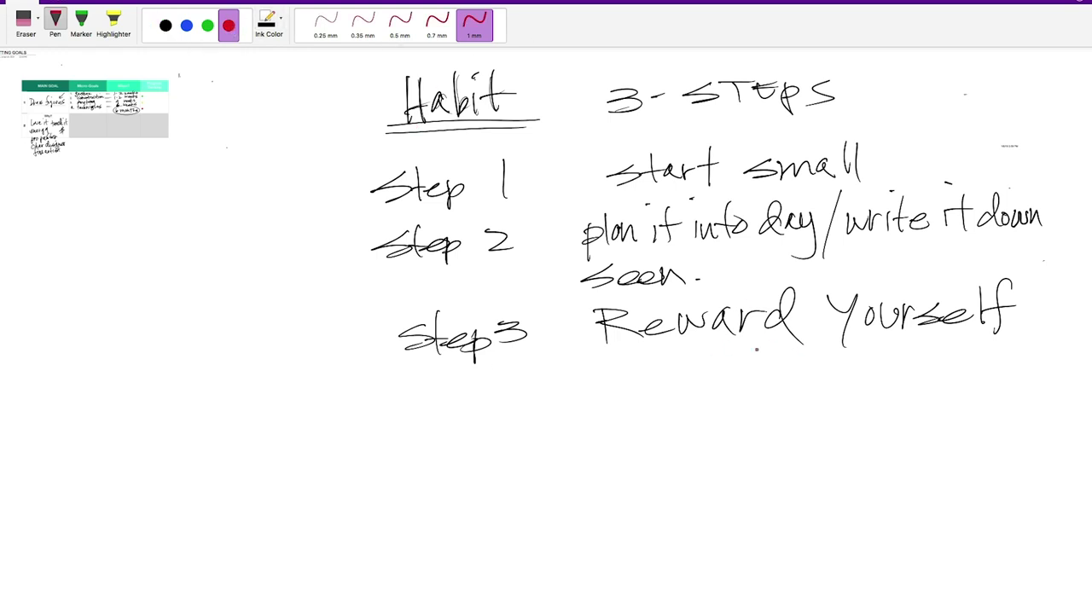
pyautogui.moveTo(582, 364); pyautogui.dragTo(1007, 343)
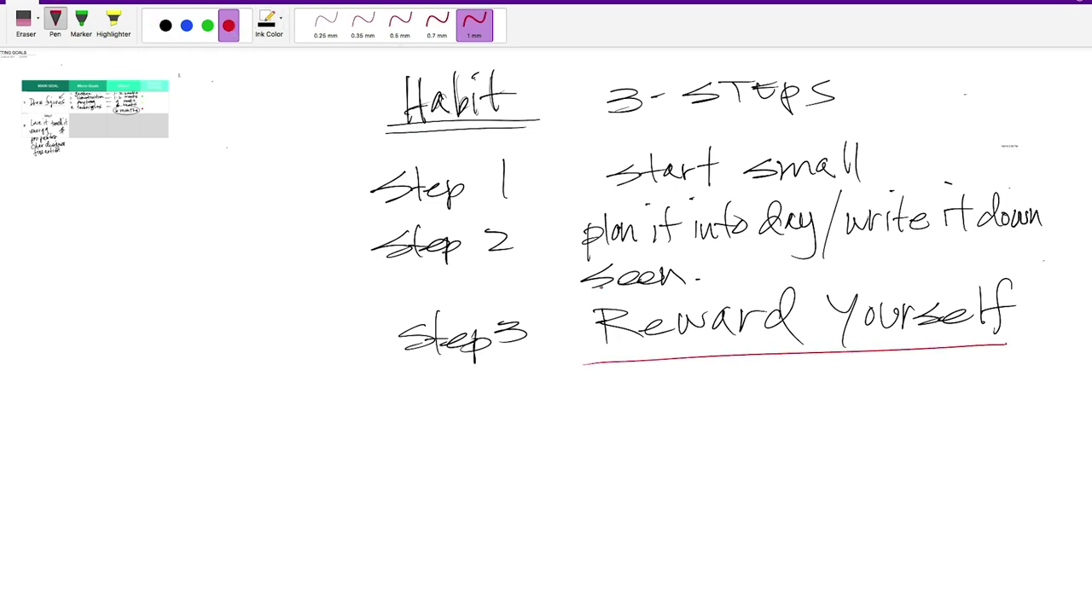
pyautogui.click(114, 21)
pyautogui.press('super+z')
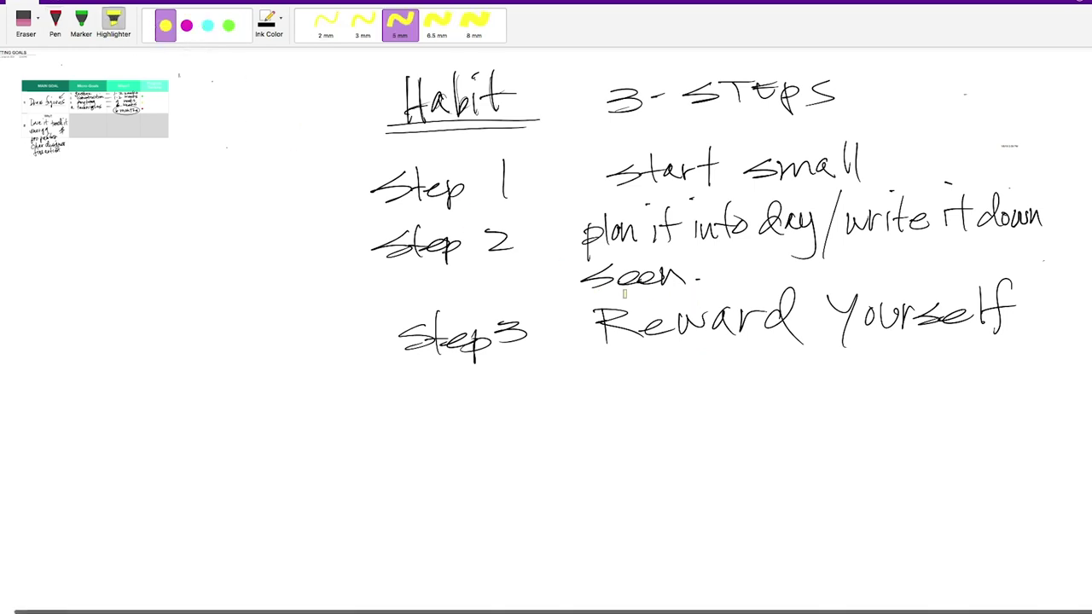
# Cover "Reward Yourself" with yellow highlighter at 8 mm thickness.
pyautogui.moveTo(580, 309); pyautogui.dragTo(1013, 299)
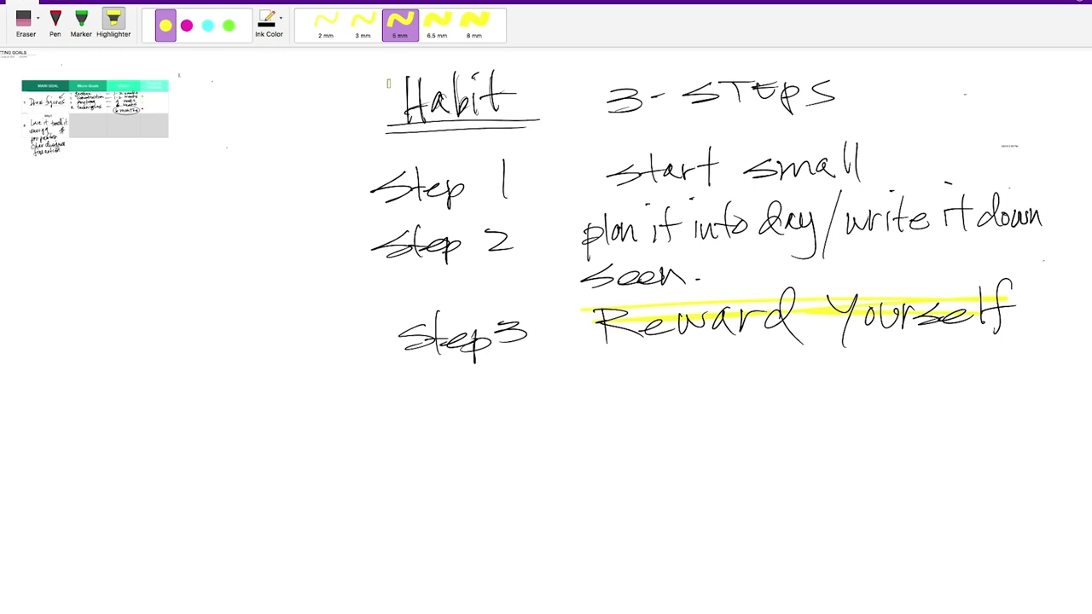
pyautogui.click(474, 24)
pyautogui.moveTo(593, 322)
pyautogui.mouseDown()
pyautogui.moveTo(1013, 318)
pyautogui.moveTo(596, 297)
pyautogui.mouseUp()
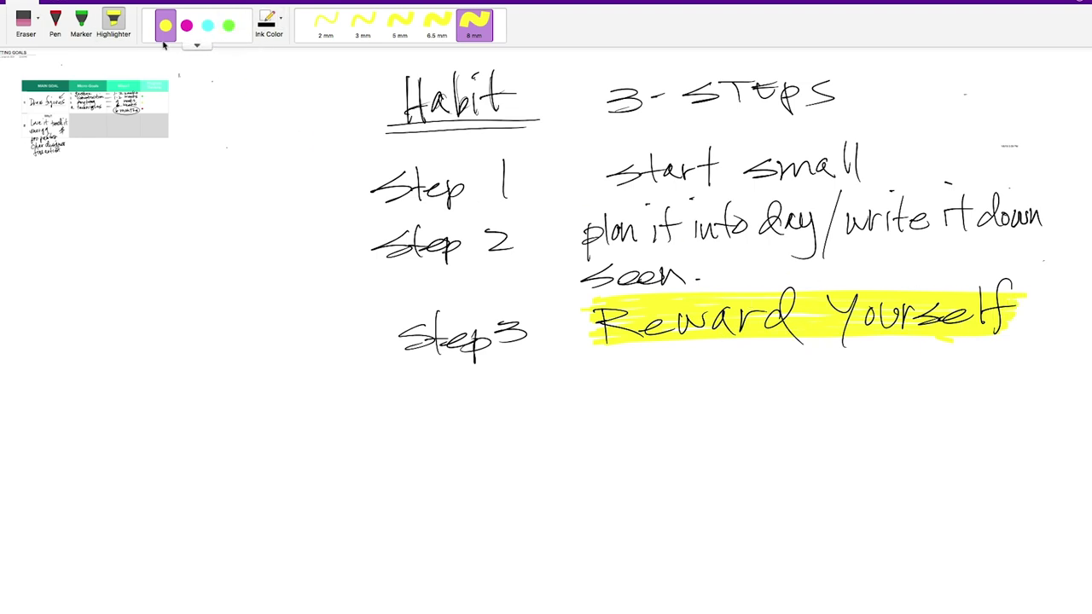
# Write "I will:" below the highlighted "Reward Yourself" with the black pen.
pyautogui.click(54, 20)
pyautogui.click(166, 27)
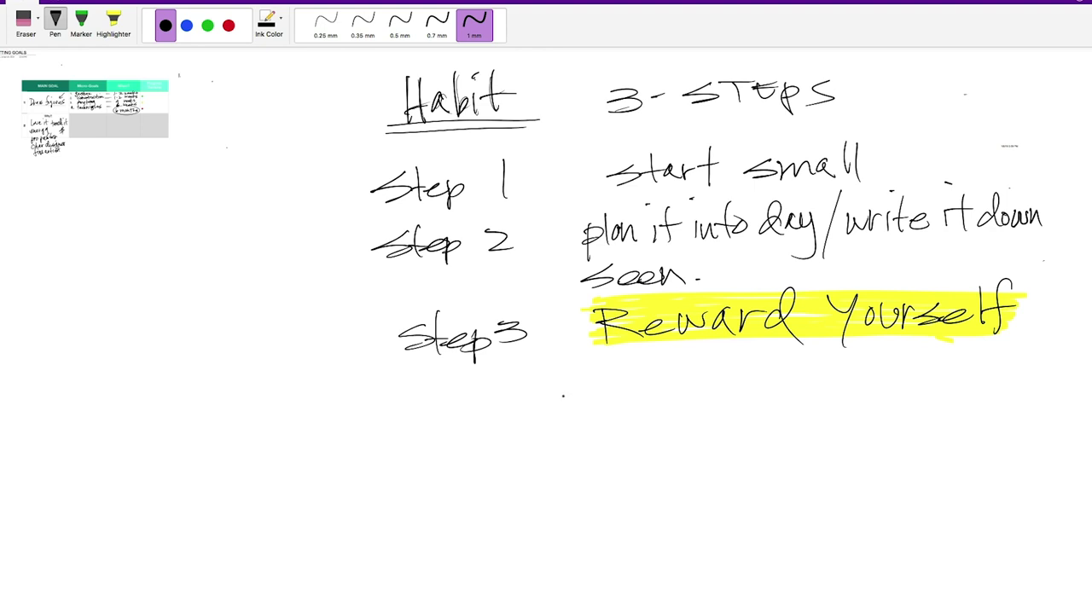
pyautogui.moveTo(555, 379)
pyautogui.mouseDown()
pyautogui.moveTo(559, 408)
pyautogui.moveTo(594, 404)
pyautogui.moveTo(607, 389)
pyautogui.moveTo(616, 406)
pyautogui.mouseUp()
pyautogui.moveTo(624, 371)
pyautogui.mouseDown()
pyautogui.moveTo(623, 404)
pyautogui.moveTo(635, 401)
pyautogui.mouseUp()
# Write "buy myself" after "I will:", redoing the badly drawn letters.
pyautogui.moveTo(693, 367)
pyautogui.mouseDown()
pyautogui.moveTo(679, 396)
pyautogui.moveTo(698, 392)
pyautogui.moveTo(687, 399)
pyautogui.mouseUp()
pyautogui.press('super+z')
pyautogui.moveTo(701, 382)
pyautogui.mouseDown()
pyautogui.moveTo(723, 405)
pyautogui.moveTo(716, 418)
pyautogui.moveTo(755, 380)
pyautogui.moveTo(771, 392)
pyautogui.moveTo(767, 412)
pyautogui.mouseUp()
pyautogui.moveTo(776, 376)
pyautogui.mouseDown()
pyautogui.moveTo(810, 390)
pyautogui.moveTo(824, 384)
pyautogui.moveTo(818, 394)
pyautogui.mouseUp()
pyautogui.moveTo(814, 380)
pyautogui.mouseDown()
pyautogui.moveTo(832, 377)
pyautogui.moveTo(840, 396)
pyautogui.mouseUp()
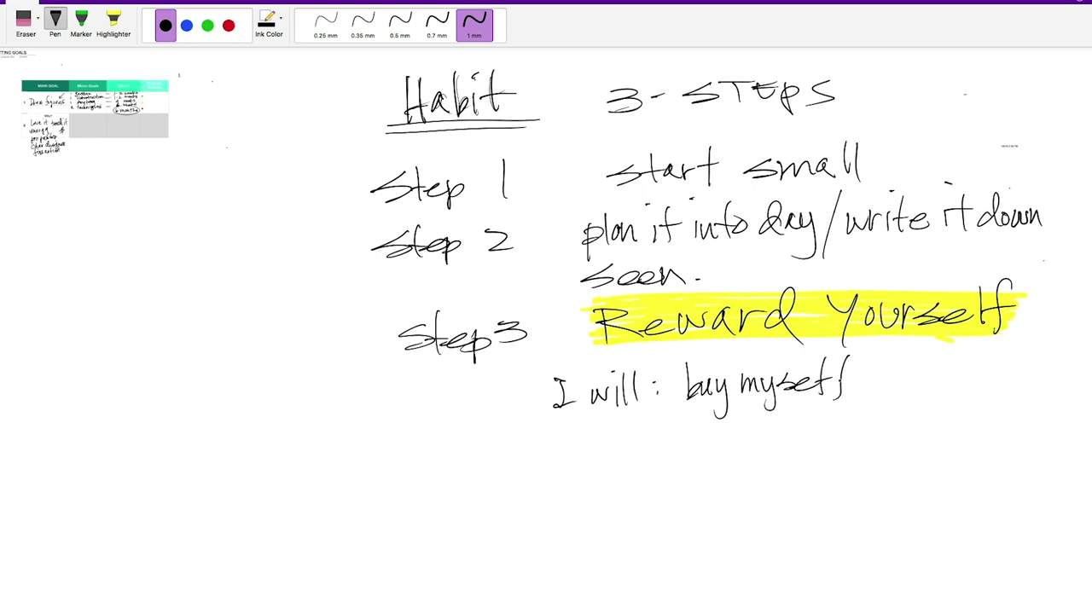
pyautogui.press('super+z')
pyautogui.press('super+z')
pyautogui.moveTo(842, 356)
pyautogui.mouseDown()
pyautogui.moveTo(834, 391)
pyautogui.moveTo(844, 377)
pyautogui.mouseUp()
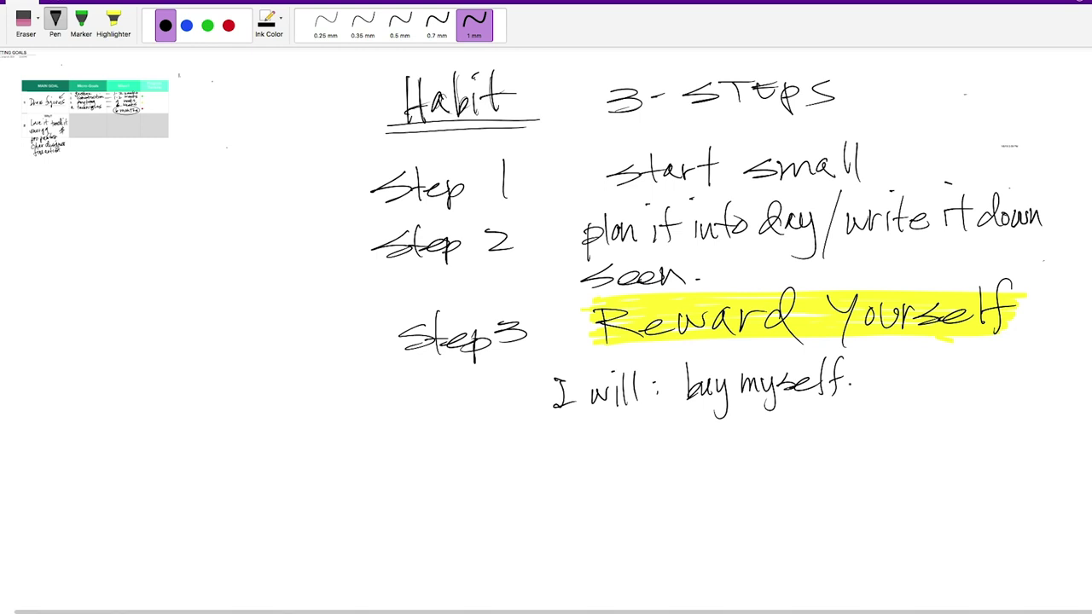
# Add a row of dots after "buy myself" and write "dinner" at the end of the line.
pyautogui.click(867, 385)
pyautogui.click(879, 385)
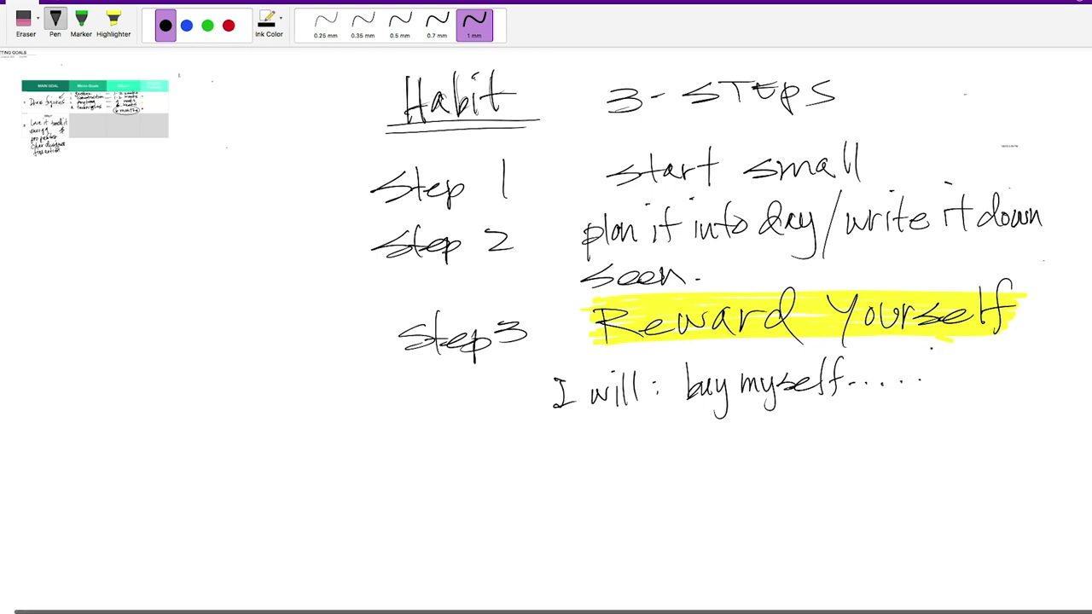
pyautogui.moveTo(947, 369)
pyautogui.mouseDown()
pyautogui.moveTo(952, 379)
pyautogui.moveTo(1012, 367)
pyautogui.mouseUp()
pyautogui.click(979, 372)
pyautogui.press('super+z')
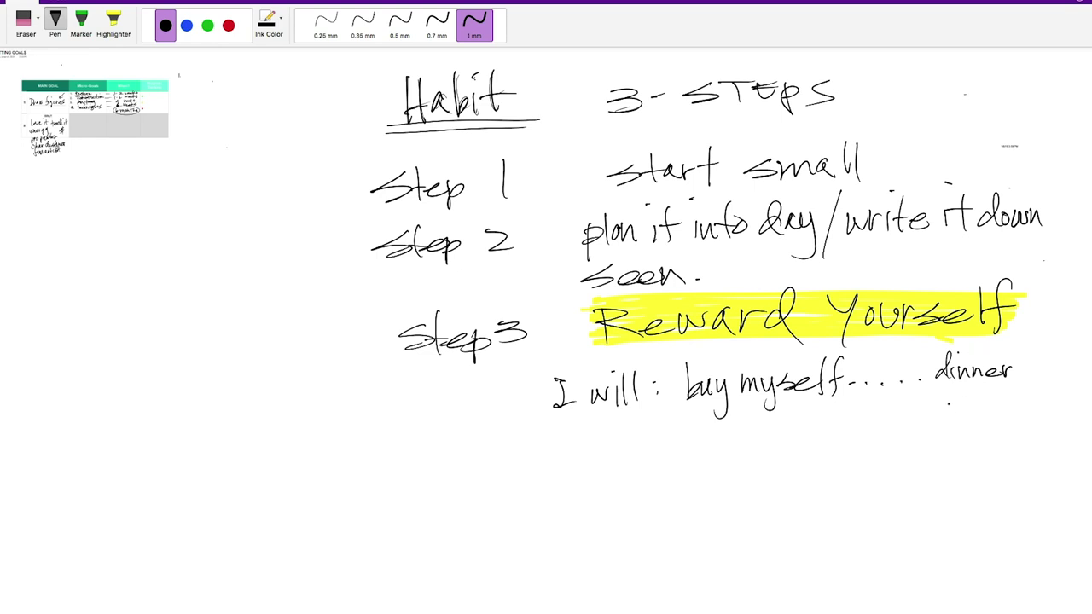
# Write "treat" and "trip" in a column below "dinner".
pyautogui.moveTo(947, 395)
pyautogui.mouseDown()
pyautogui.moveTo(943, 418)
pyautogui.moveTo(962, 399)
pyautogui.moveTo(995, 403)
pyautogui.moveTo(996, 415)
pyautogui.mouseUp()
pyautogui.click(1023, 379)
pyautogui.moveTo(945, 421)
pyautogui.mouseDown()
pyautogui.moveTo(946, 452)
pyautogui.moveTo(948, 437)
pyautogui.mouseUp()
pyautogui.moveTo(948, 431); pyautogui.dragTo(977, 450)
pyautogui.moveTo(977, 433); pyautogui.dragTo(987, 437)
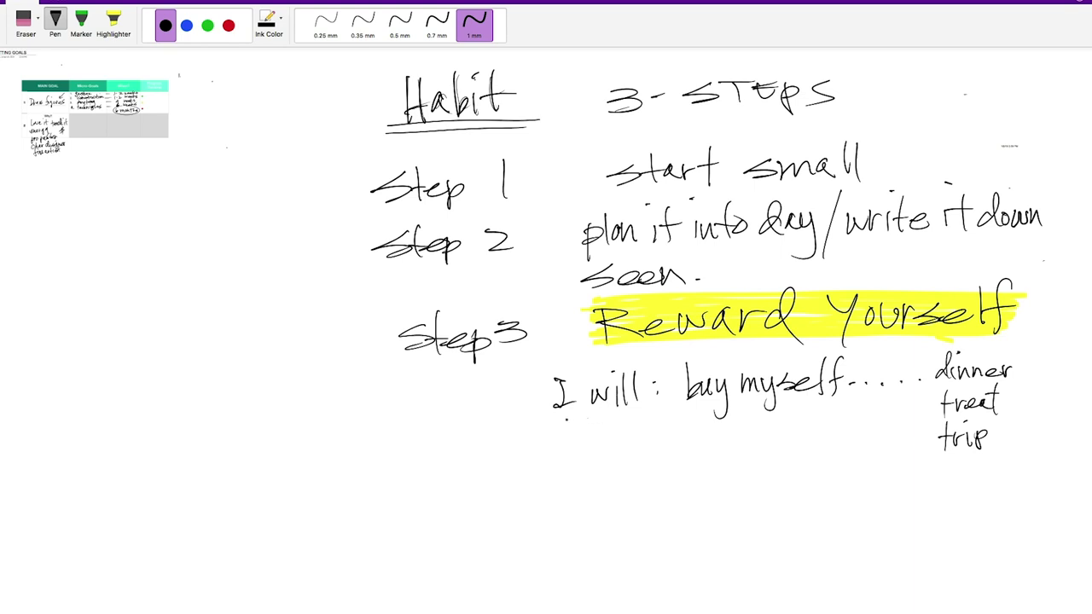
# Write "1 week" below "I will:" and draw an oval around "buy myself".
pyautogui.moveTo(566, 422)
pyautogui.mouseDown()
pyautogui.moveTo(566, 440)
pyautogui.moveTo(594, 423)
pyautogui.moveTo(639, 431)
pyautogui.mouseUp()
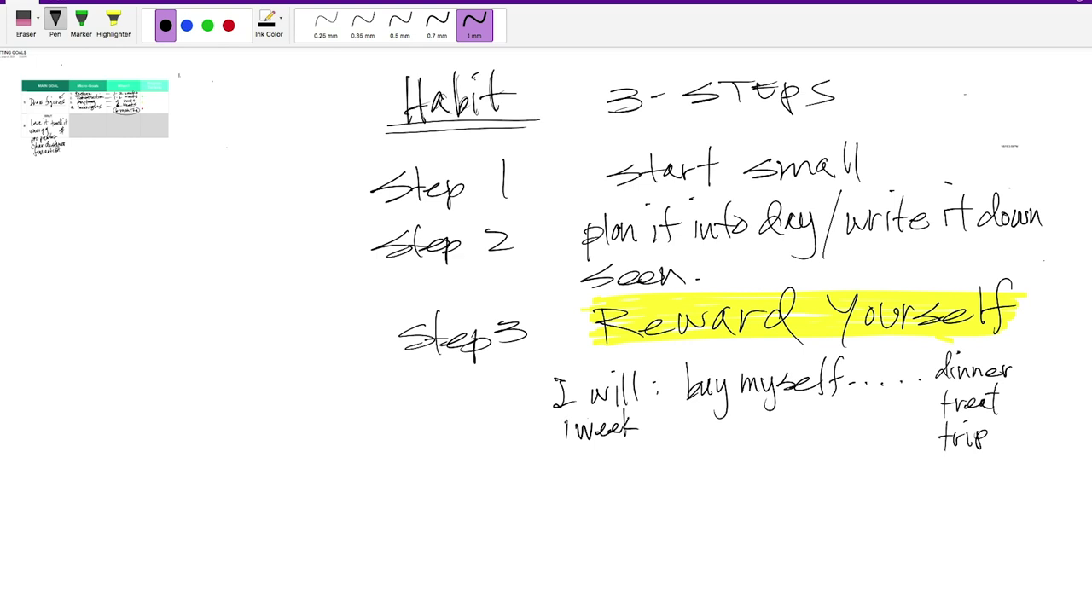
pyautogui.moveTo(561, 438); pyautogui.dragTo(575, 437)
pyautogui.moveTo(855, 357)
pyautogui.mouseDown()
pyautogui.moveTo(713, 342)
pyautogui.moveTo(803, 337)
pyautogui.mouseUp()
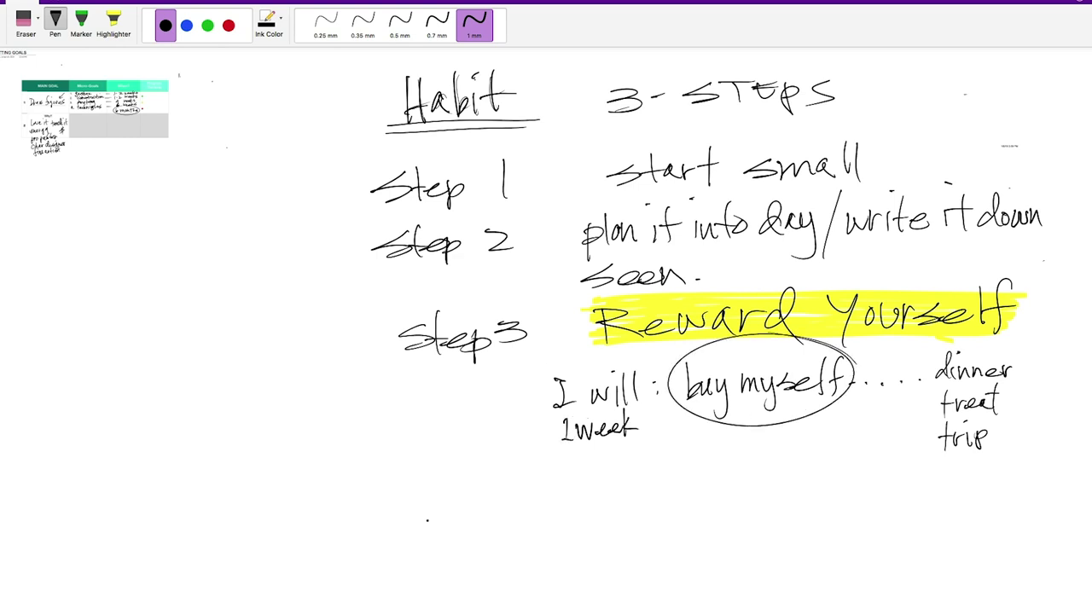
# Write "A → B" below the "Step 3" label, with the A circled.
pyautogui.moveTo(373, 415); pyautogui.dragTo(387, 416)
pyautogui.moveTo(376, 408)
pyautogui.mouseDown()
pyautogui.moveTo(390, 407)
pyautogui.moveTo(393, 424)
pyautogui.moveTo(386, 385)
pyautogui.moveTo(437, 404)
pyautogui.moveTo(432, 412)
pyautogui.moveTo(466, 412)
pyautogui.moveTo(473, 394)
pyautogui.moveTo(460, 409)
pyautogui.mouseUp()
pyautogui.press('super+z')
# Circle the word "will" and underline "1 week".
pyautogui.moveTo(604, 365)
pyautogui.mouseDown()
pyautogui.moveTo(647, 373)
pyautogui.moveTo(641, 386)
pyautogui.mouseUp()
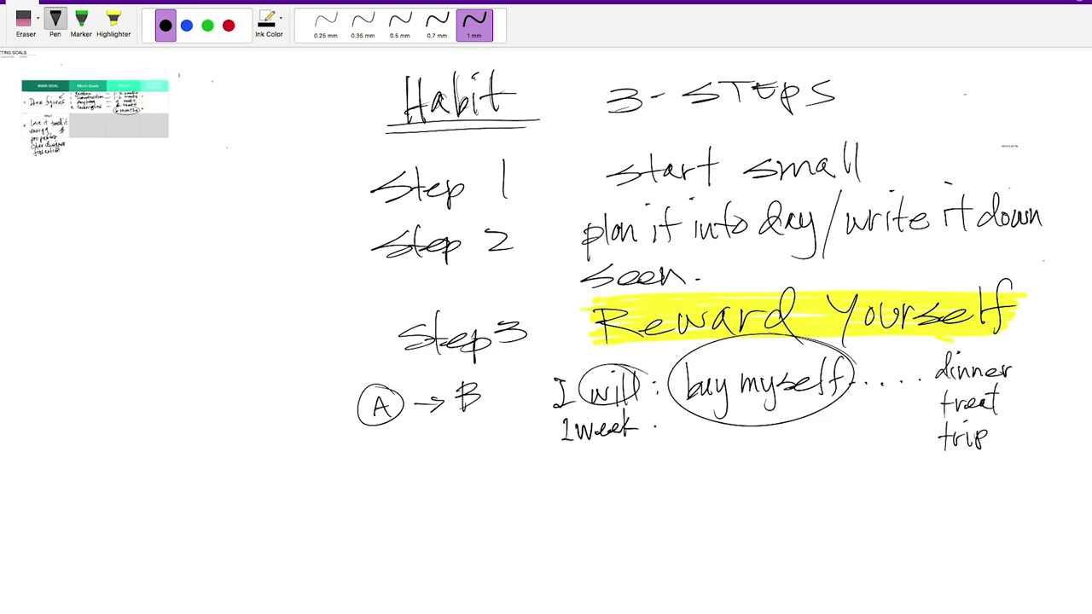
pyautogui.moveTo(546, 450); pyautogui.dragTo(641, 442)
pyautogui.click(601, 461)
# Write "After 2 weeks I will" on a new line below "1 week".
pyautogui.moveTo(525, 511)
pyautogui.mouseDown()
pyautogui.moveTo(532, 496)
pyautogui.moveTo(545, 514)
pyautogui.moveTo(581, 499)
pyautogui.mouseUp()
pyautogui.moveTo(582, 507); pyautogui.dragTo(592, 495)
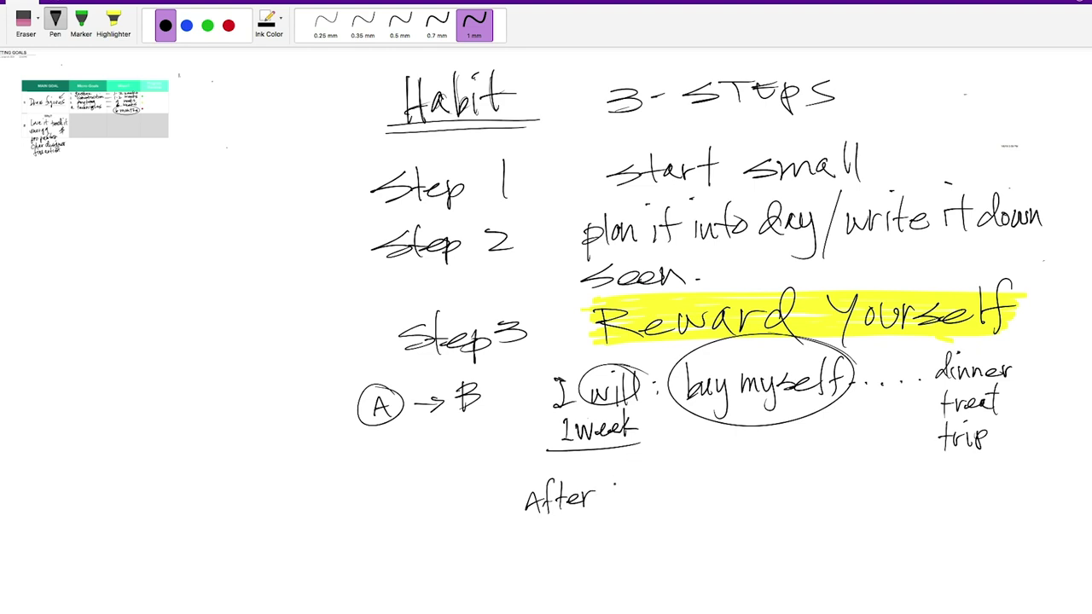
pyautogui.moveTo(611, 483)
pyautogui.mouseDown()
pyautogui.moveTo(614, 503)
pyautogui.moveTo(655, 482)
pyautogui.moveTo(689, 490)
pyautogui.moveTo(686, 501)
pyautogui.mouseUp()
pyautogui.moveTo(677, 492)
pyautogui.mouseDown()
pyautogui.moveTo(715, 488)
pyautogui.moveTo(702, 499)
pyautogui.mouseUp()
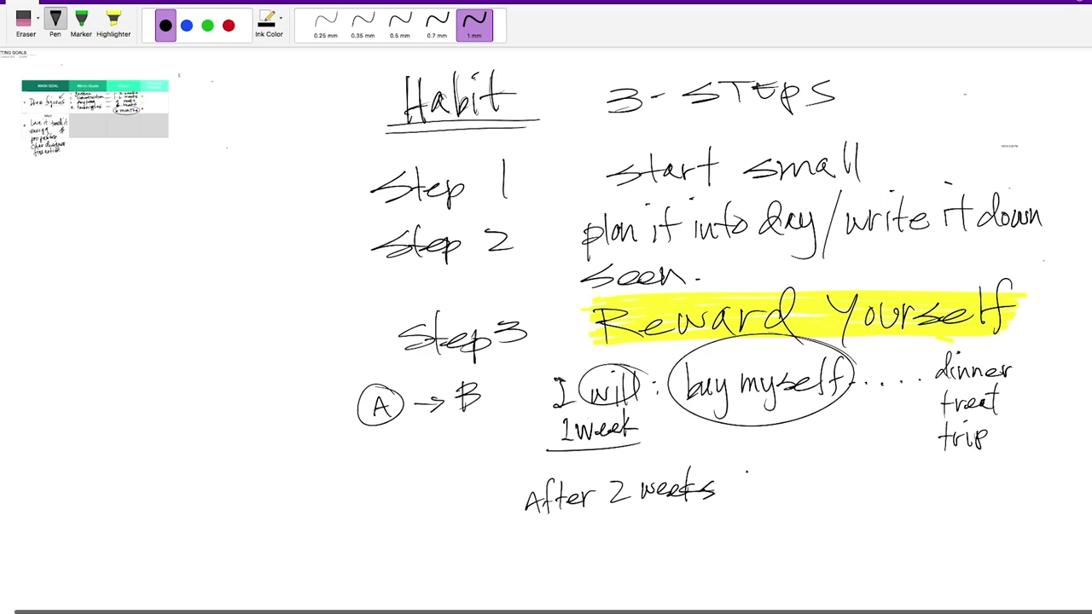
pyautogui.moveTo(747, 471); pyautogui.dragTo(760, 468)
pyautogui.moveTo(751, 469)
pyautogui.mouseDown()
pyautogui.moveTo(749, 493)
pyautogui.moveTo(802, 480)
pyautogui.moveTo(815, 495)
pyautogui.mouseUp()
pyautogui.moveTo(826, 461); pyautogui.dragTo(824, 498)
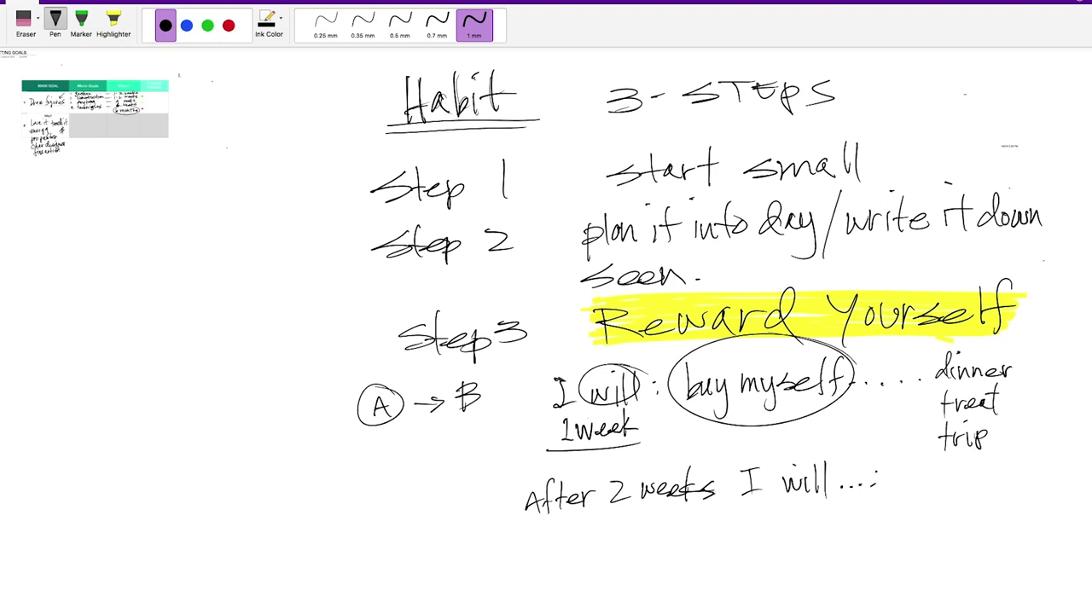
# Replace the trailing dots after "After 2 weeks I will" with "go", and underline both "buy" and "go".
pyautogui.moveTo(855, 474)
pyautogui.mouseDown()
pyautogui.moveTo(858, 510)
pyautogui.moveTo(858, 487)
pyautogui.mouseUp()
pyautogui.press('super+z')
pyautogui.press('super+z')
pyautogui.moveTo(864, 481)
pyautogui.mouseDown()
pyautogui.moveTo(854, 514)
pyautogui.moveTo(887, 477)
pyautogui.mouseUp()
pyautogui.moveTo(677, 399); pyautogui.dragTo(730, 397)
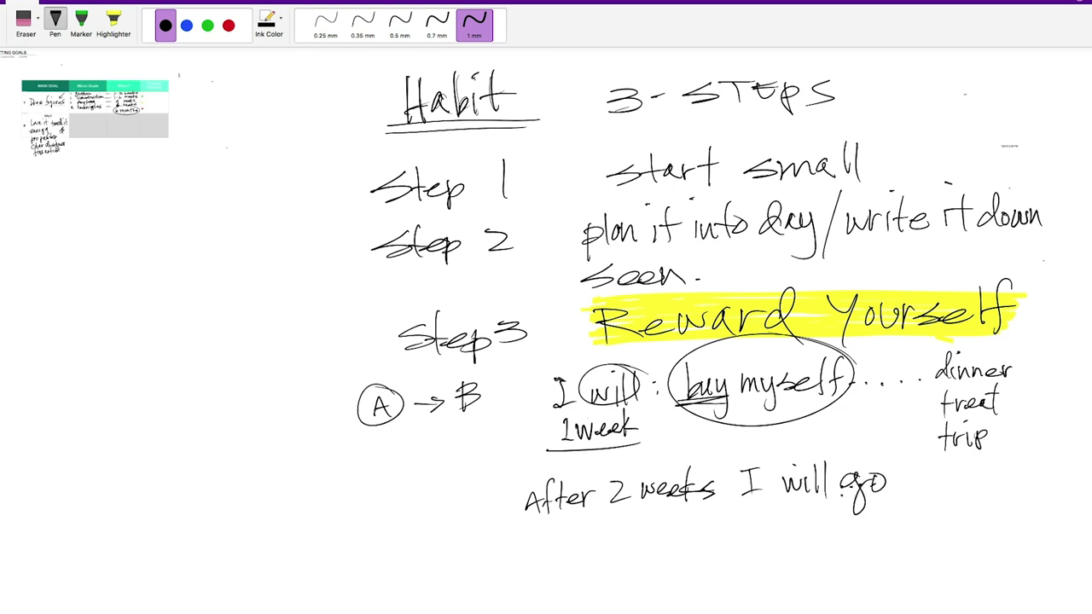
pyautogui.moveTo(839, 498); pyautogui.dragTo(882, 500)
# Write "After 1 month I" on the line below "After 2 weeks".
pyautogui.moveTo(528, 568); pyautogui.dragTo(546, 554)
pyautogui.moveTo(562, 532)
pyautogui.mouseDown()
pyautogui.moveTo(552, 570)
pyautogui.moveTo(561, 551)
pyautogui.mouseUp()
pyautogui.moveTo(566, 537)
pyautogui.mouseDown()
pyautogui.moveTo(566, 568)
pyautogui.moveTo(580, 554)
pyautogui.mouseUp()
pyautogui.moveTo(582, 556)
pyautogui.mouseDown()
pyautogui.moveTo(629, 546)
pyautogui.moveTo(630, 560)
pyautogui.mouseUp()
pyautogui.moveTo(653, 540)
pyautogui.mouseDown()
pyautogui.moveTo(655, 557)
pyautogui.moveTo(704, 558)
pyautogui.mouseUp()
pyautogui.click(682, 550)
pyautogui.moveTo(720, 522); pyautogui.dragTo(716, 556)
pyautogui.moveTo(707, 537); pyautogui.dragTo(725, 536)
pyautogui.moveTo(727, 520)
pyautogui.mouseDown()
pyautogui.moveTo(730, 557)
pyautogui.moveTo(790, 547)
pyautogui.mouseUp()
# Complete the "After 1 month I" line with "will do" and double-underline "do".
pyautogui.moveTo(817, 532)
pyautogui.mouseDown()
pyautogui.moveTo(826, 545)
pyautogui.moveTo(839, 534)
pyautogui.moveTo(844, 549)
pyautogui.mouseUp()
pyautogui.moveTo(853, 522)
pyautogui.mouseDown()
pyautogui.moveTo(864, 551)
pyautogui.moveTo(911, 503)
pyautogui.mouseUp()
pyautogui.moveTo(911, 503); pyautogui.dragTo(909, 542)
pyautogui.moveTo(931, 524)
pyautogui.mouseDown()
pyautogui.moveTo(919, 536)
pyautogui.moveTo(935, 522)
pyautogui.mouseUp()
pyautogui.click(942, 535)
pyautogui.moveTo(882, 547); pyautogui.dragTo(953, 541)
pyautogui.moveTo(888, 556)
pyautogui.mouseDown()
pyautogui.moveTo(933, 553)
pyautogui.moveTo(936, 521)
pyautogui.mouseUp()
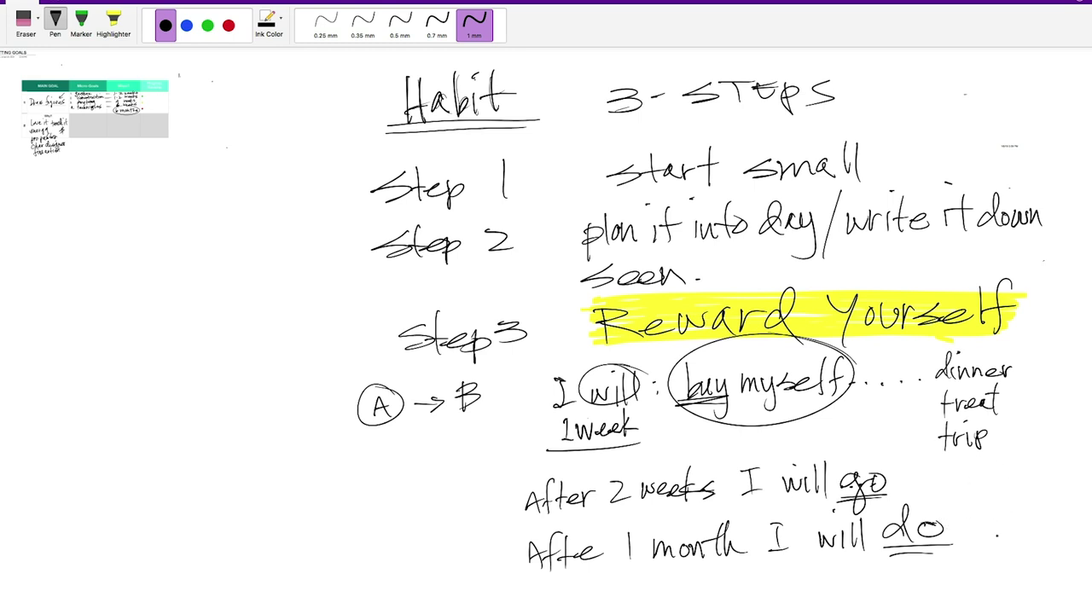
# Write "class" and "sleep" one above the other beside the underlined "do".
pyautogui.moveTo(1002, 516)
pyautogui.mouseDown()
pyautogui.moveTo(998, 527)
pyautogui.moveTo(1040, 524)
pyautogui.mouseUp()
pyautogui.moveTo(1001, 542); pyautogui.dragTo(988, 556)
pyautogui.moveTo(1012, 530)
pyautogui.mouseDown()
pyautogui.moveTo(1010, 558)
pyautogui.moveTo(1039, 556)
pyautogui.mouseUp()
pyautogui.moveTo(1040, 540); pyautogui.dragTo(1042, 552)
pyautogui.moveTo(996, 513); pyautogui.dragTo(1007, 527)
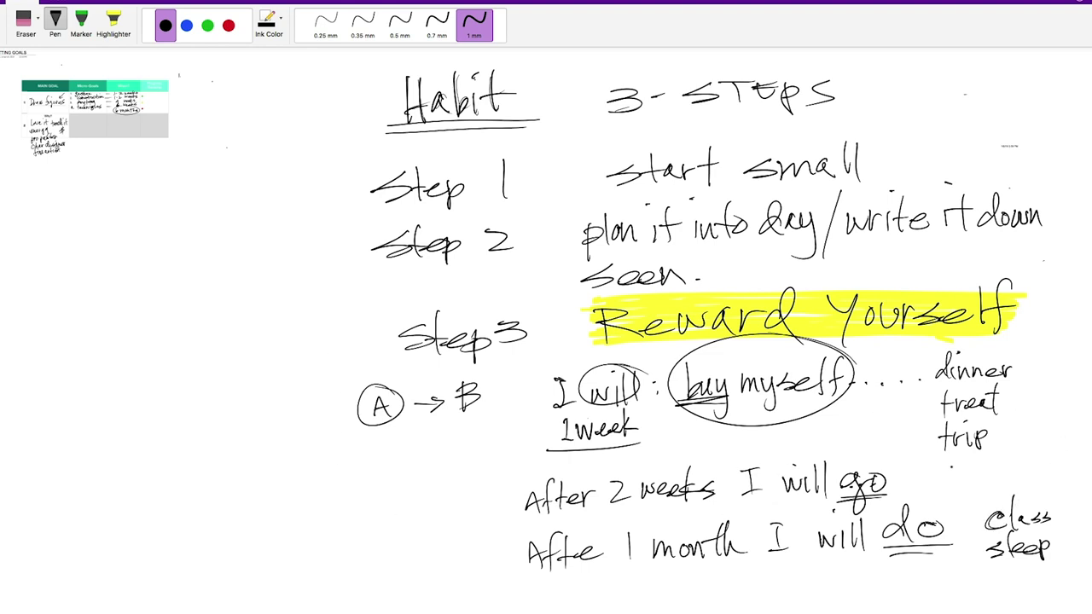
# Retrace the capital "I" in "I will:" and stop inking.
pyautogui.scroll(-2, 545, 311)
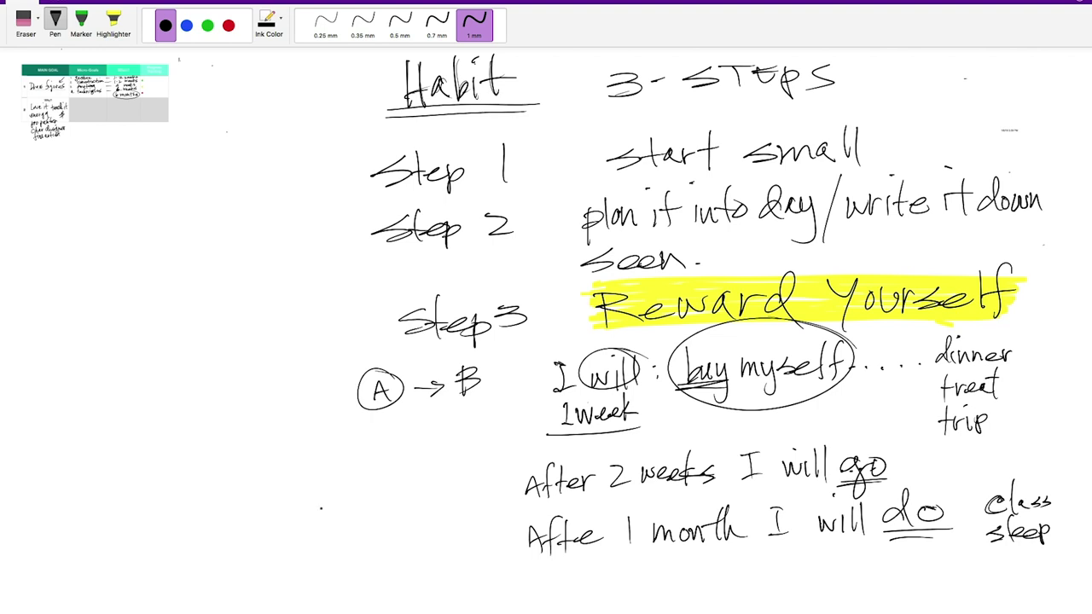
pyautogui.moveTo(550, 363); pyautogui.dragTo(574, 359)
pyautogui.press('Escape')
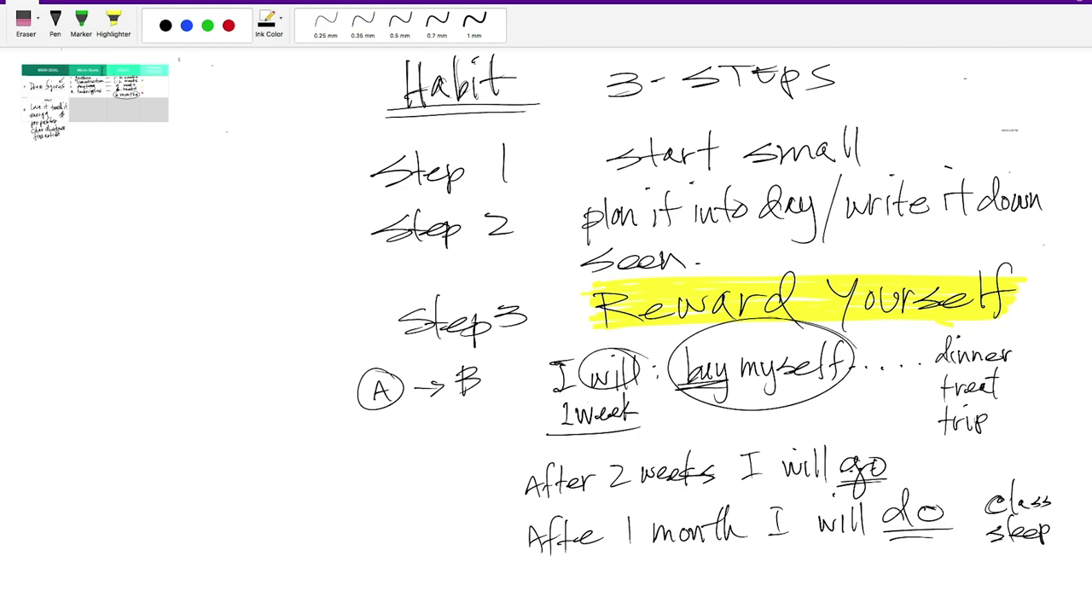
# Enlarge the small goal table image to about three times its width and move it below the "Step 3" label.
pyautogui.click(173, 122)
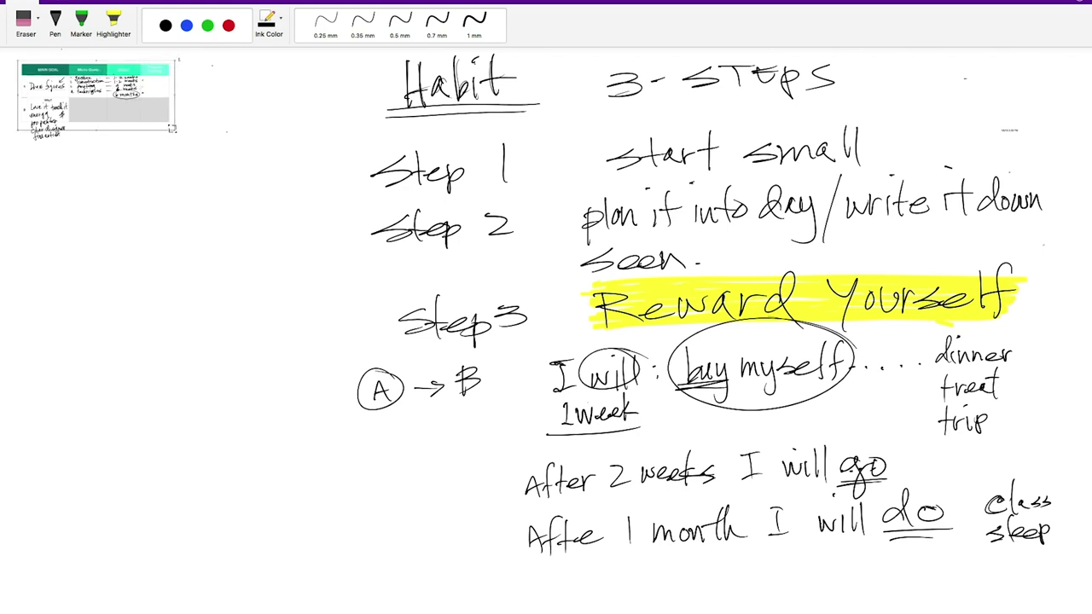
pyautogui.moveTo(172, 130); pyautogui.dragTo(414, 297)
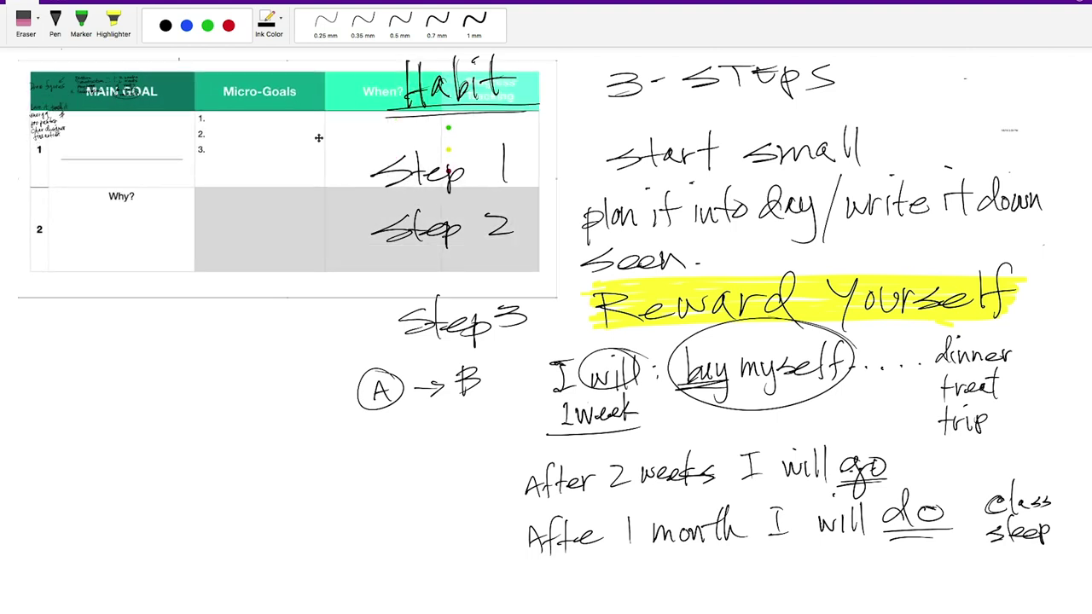
pyautogui.moveTo(280, 85); pyautogui.dragTo(273, 406)
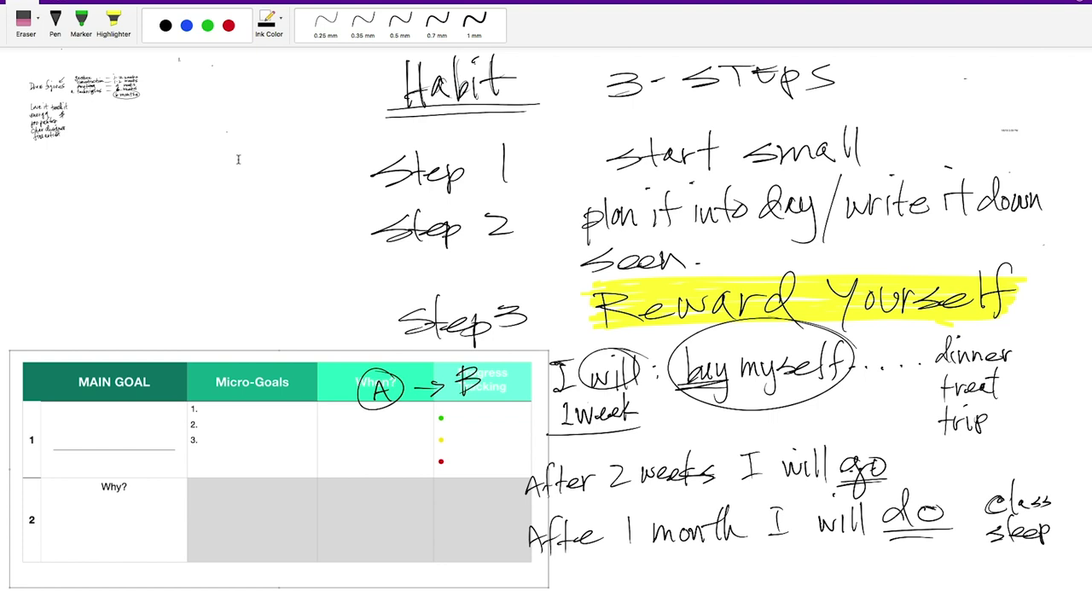
# Erase "Step 3", "A → B", "Step 2", the end of "Step 1" and the handwriting strokes touching the goal table's edge.
pyautogui.click(26, 24)
pyautogui.moveTo(477, 317)
pyautogui.mouseDown()
pyautogui.moveTo(441, 336)
pyautogui.moveTo(483, 305)
pyautogui.moveTo(440, 302)
pyautogui.moveTo(469, 340)
pyautogui.moveTo(441, 416)
pyautogui.moveTo(371, 417)
pyautogui.moveTo(458, 356)
pyautogui.mouseUp()
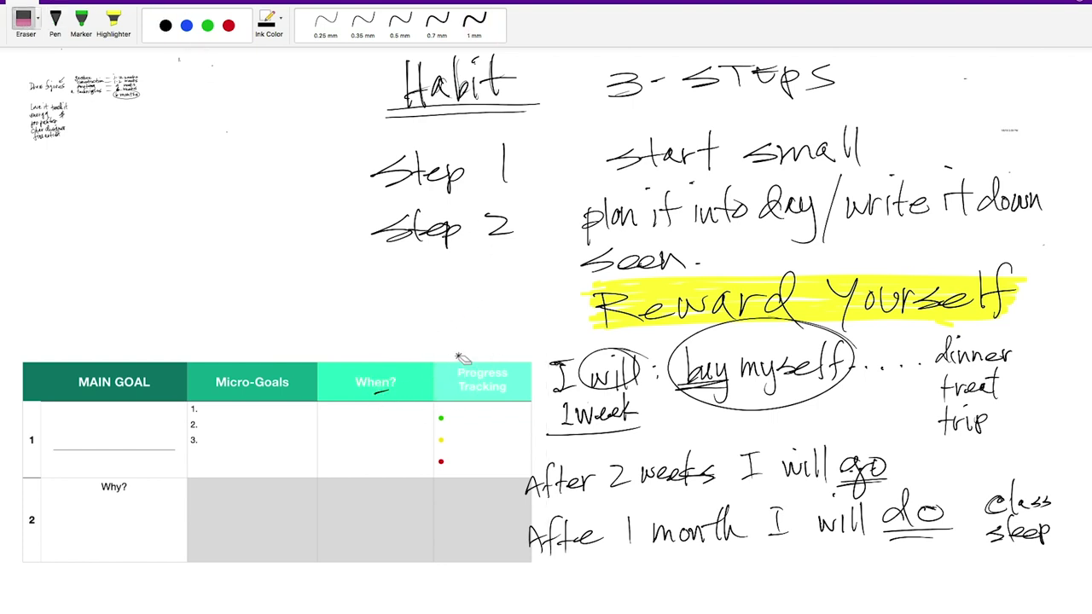
pyautogui.moveTo(438, 258)
pyautogui.mouseDown()
pyautogui.moveTo(370, 246)
pyautogui.moveTo(483, 246)
pyautogui.mouseUp()
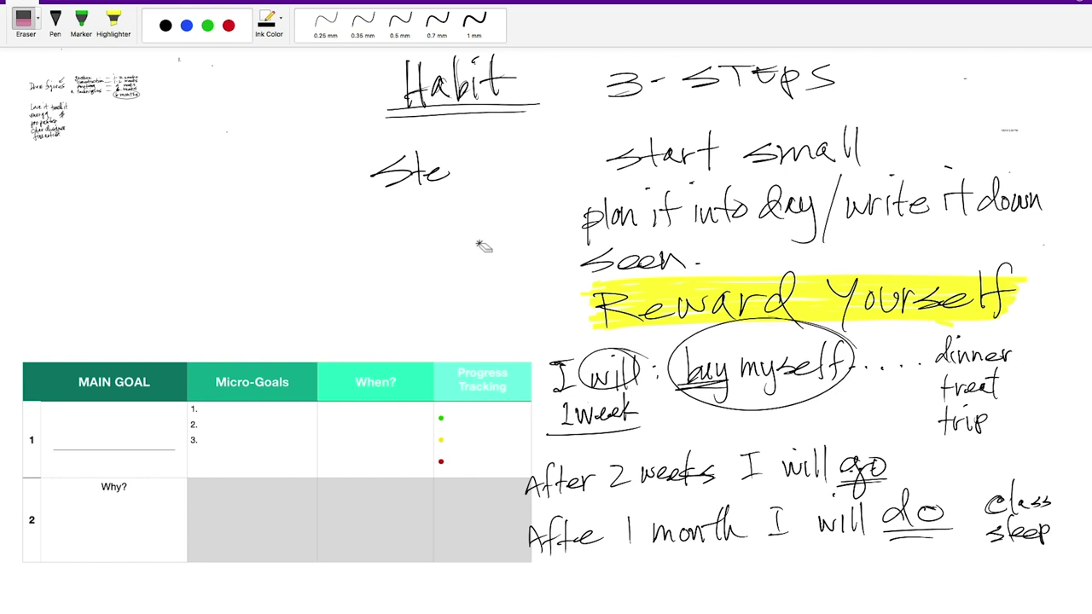
pyautogui.moveTo(555, 498)
pyautogui.mouseDown()
pyautogui.moveTo(535, 482)
pyautogui.moveTo(551, 545)
pyautogui.moveTo(580, 462)
pyautogui.moveTo(573, 486)
pyautogui.mouseUp()
# Circle the MAIN GOAL header with the red 1 mm pen and write "1 main goal" above it.
pyautogui.click(228, 25)
pyautogui.click(474, 25)
pyautogui.moveTo(92, 322)
pyautogui.mouseDown()
pyautogui.moveTo(121, 426)
pyautogui.moveTo(151, 341)
pyautogui.moveTo(75, 327)
pyautogui.mouseUp()
pyautogui.moveTo(96, 266)
pyautogui.mouseDown()
pyautogui.moveTo(95, 297)
pyautogui.moveTo(82, 271)
pyautogui.mouseUp()
pyautogui.moveTo(83, 296)
pyautogui.mouseDown()
pyautogui.moveTo(182, 287)
pyautogui.moveTo(189, 277)
pyautogui.moveTo(195, 317)
pyautogui.mouseUp()
pyautogui.moveTo(214, 267); pyautogui.dragTo(243, 278)
pyautogui.moveTo(247, 281); pyautogui.dragTo(254, 233)
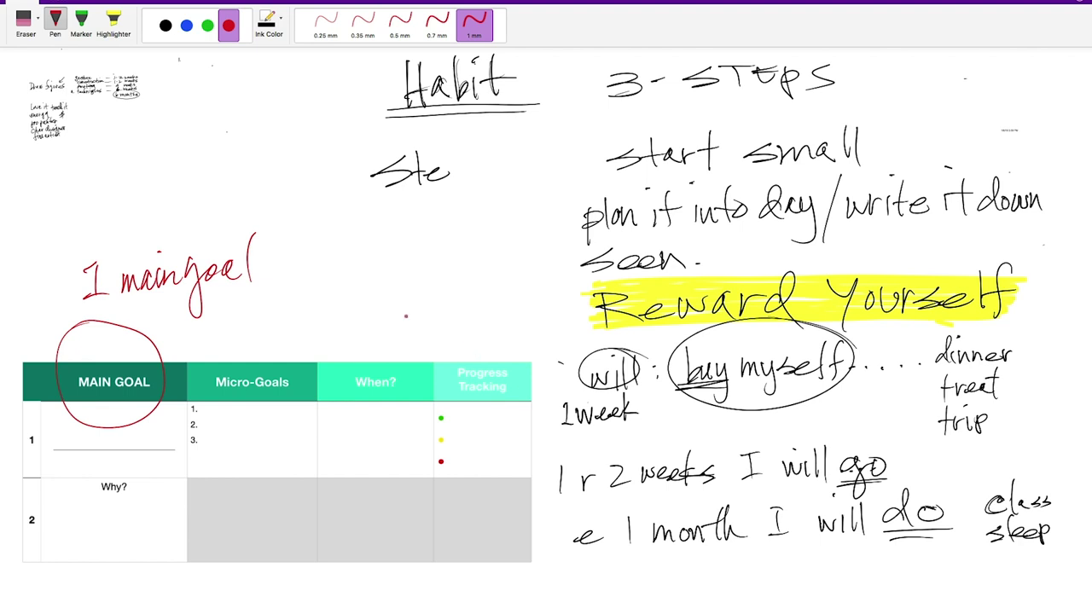
# Draw red downward arrows above the Micro-Goals, When? and Progress Tracking headers, doubling the Micro-Goals arrow.
pyautogui.moveTo(265, 304)
pyautogui.mouseDown()
pyautogui.moveTo(267, 353)
pyautogui.moveTo(280, 339)
pyautogui.mouseUp()
pyautogui.moveTo(369, 301); pyautogui.dragTo(372, 351)
pyautogui.moveTo(361, 336); pyautogui.dragTo(381, 334)
pyautogui.moveTo(479, 298)
pyautogui.mouseDown()
pyautogui.moveTo(480, 343)
pyautogui.moveTo(495, 318)
pyautogui.mouseUp()
pyautogui.moveTo(271, 296); pyautogui.dragTo(270, 352)
pyautogui.moveTo(257, 327); pyautogui.dragTo(270, 353)
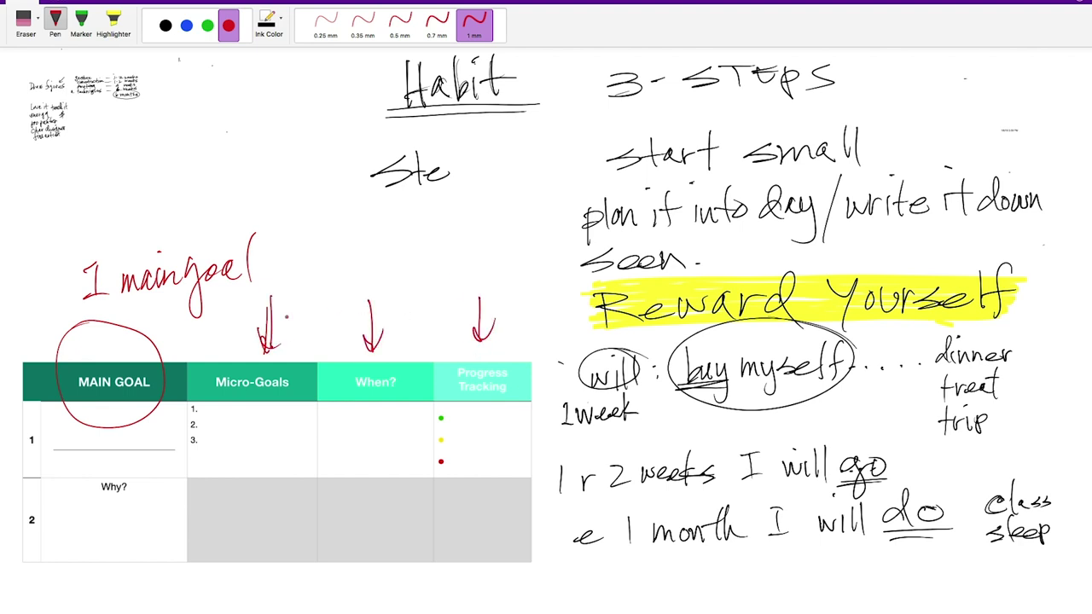
# Retrace the red "1" in "1 main goal" and the arrow above Progress Tracking to thicken them.
pyautogui.press('Escape')
pyautogui.moveTo(83, 271)
pyautogui.mouseDown()
pyautogui.moveTo(96, 260)
pyautogui.moveTo(97, 294)
pyautogui.moveTo(109, 294)
pyautogui.mouseUp()
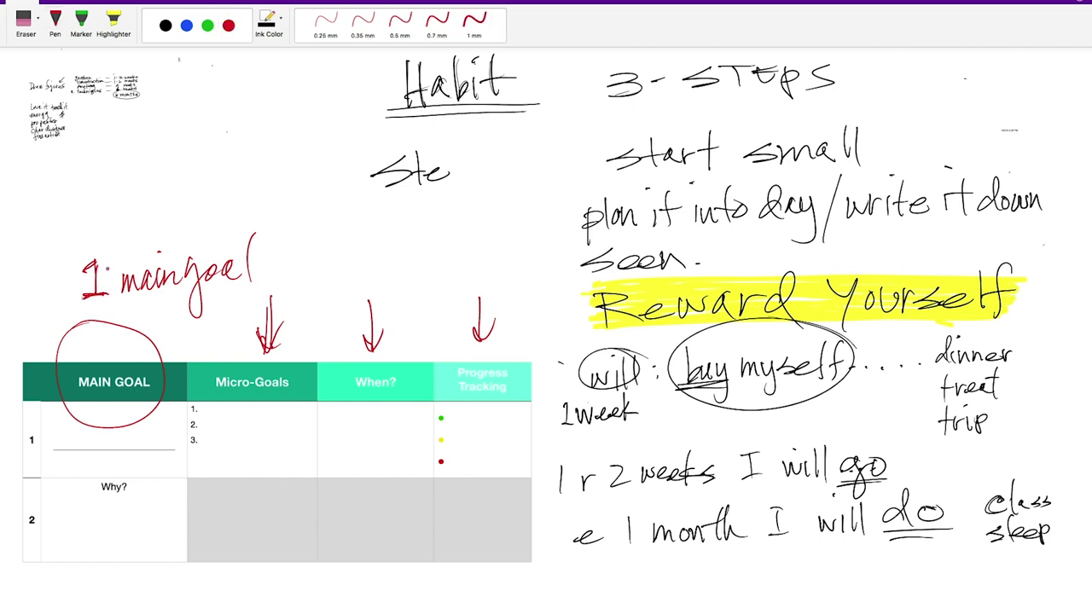
pyautogui.moveTo(482, 300)
pyautogui.mouseDown()
pyautogui.moveTo(482, 343)
pyautogui.moveTo(491, 325)
pyautogui.mouseUp()
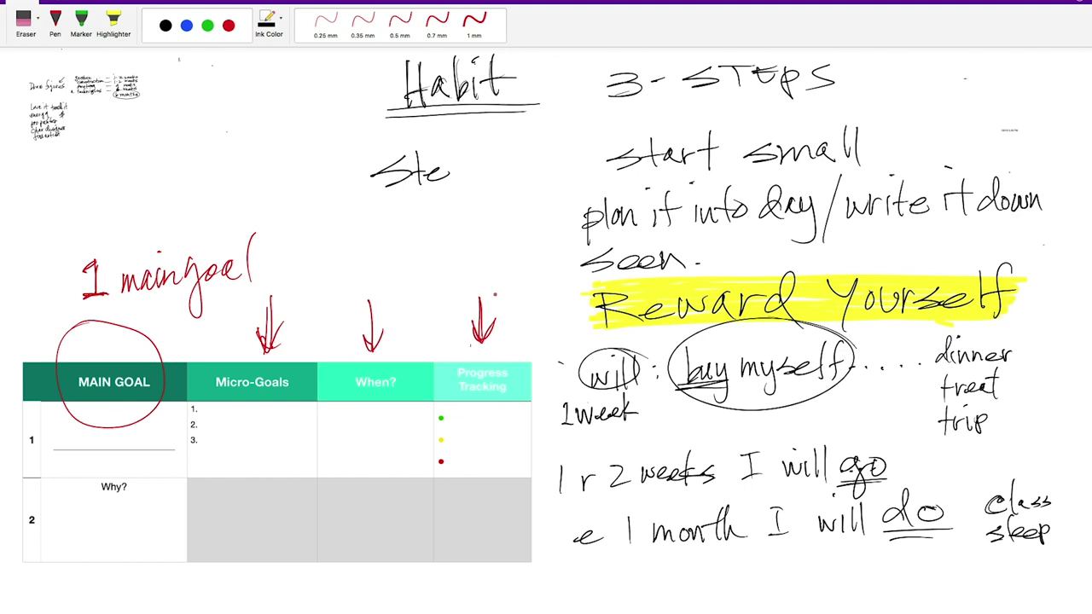